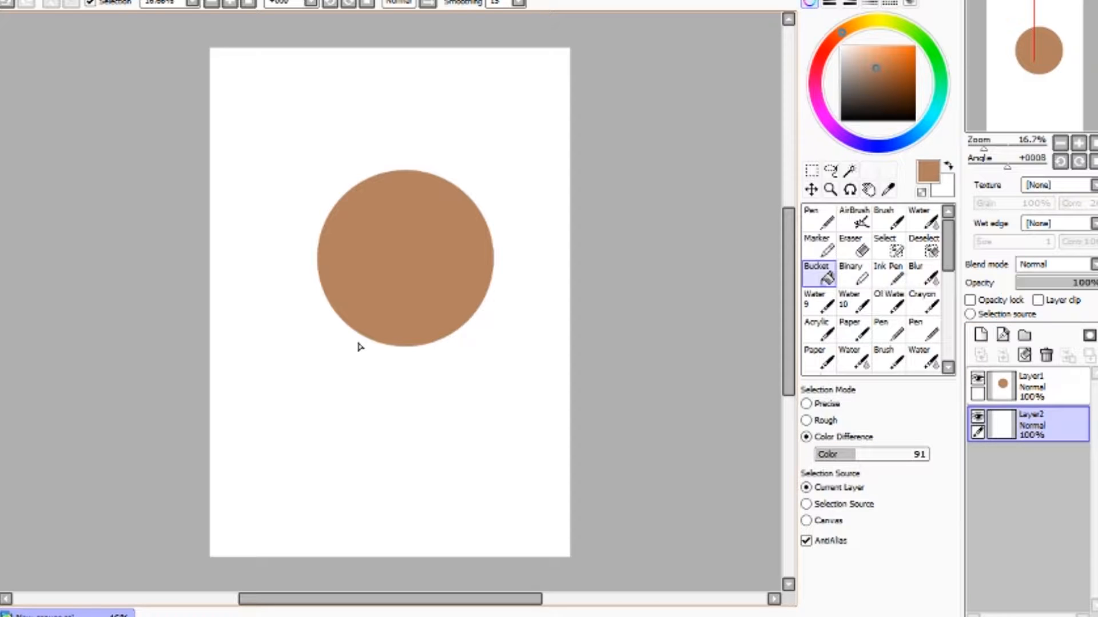
key("b")
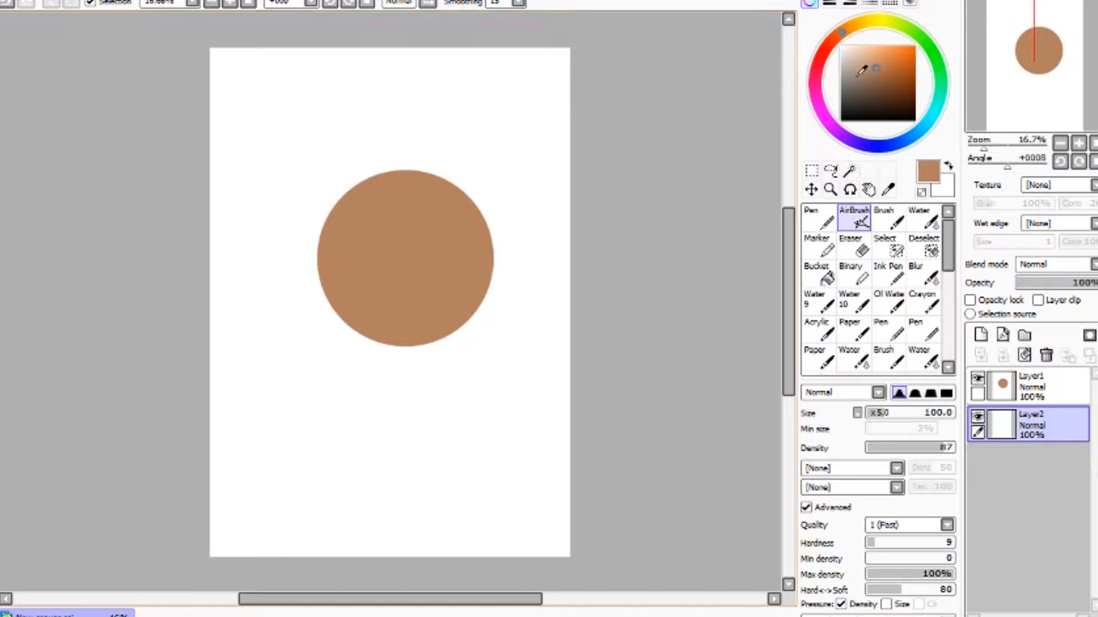
left_click(890, 99)
mouse_move(290, 207)
left_mouse_down()
mouse_move(404, 307)
mouse_move(547, 399)
left_mouse_up()
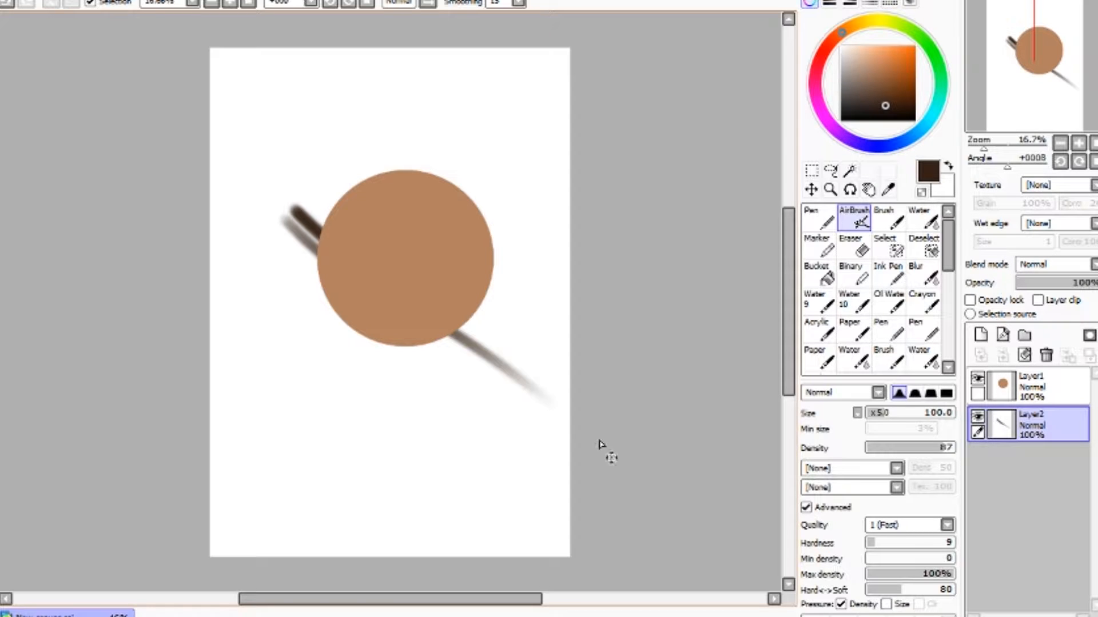
key("ctrl+z")
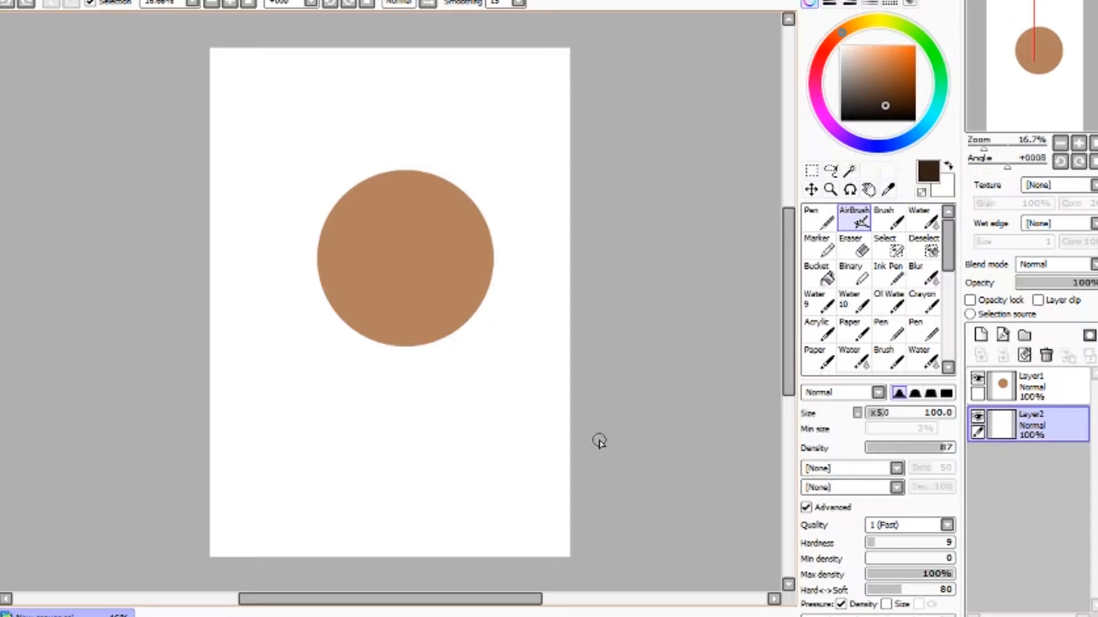
- Place the empty layer above the circle layer and shift the circle slightly lower on the canvas
left_click_drag(1023, 395, 1041, 475)
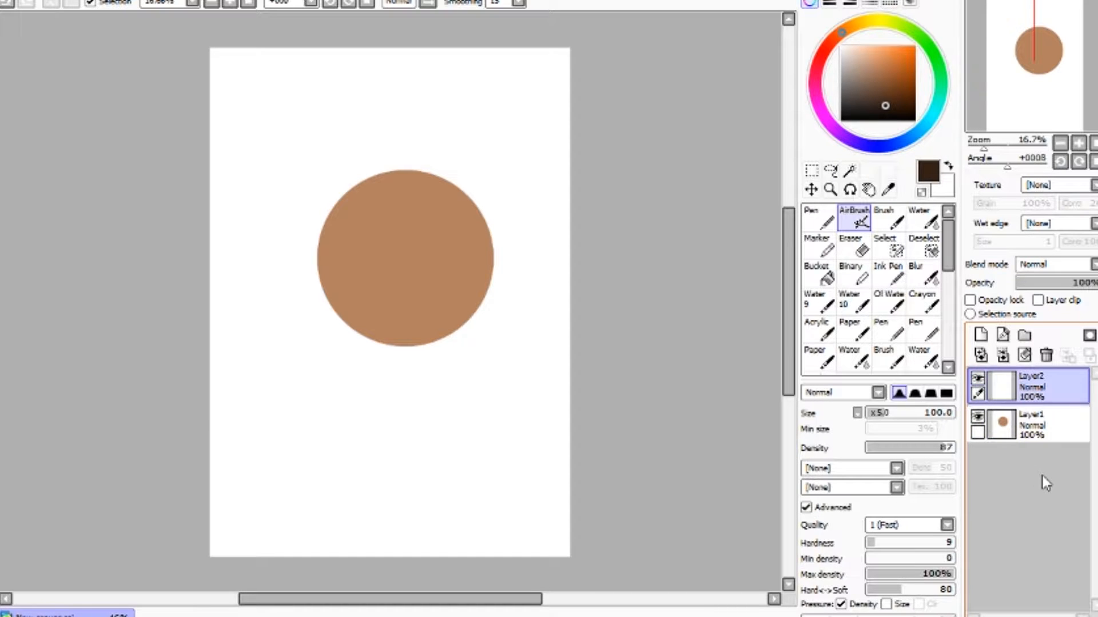
left_click(811, 189)
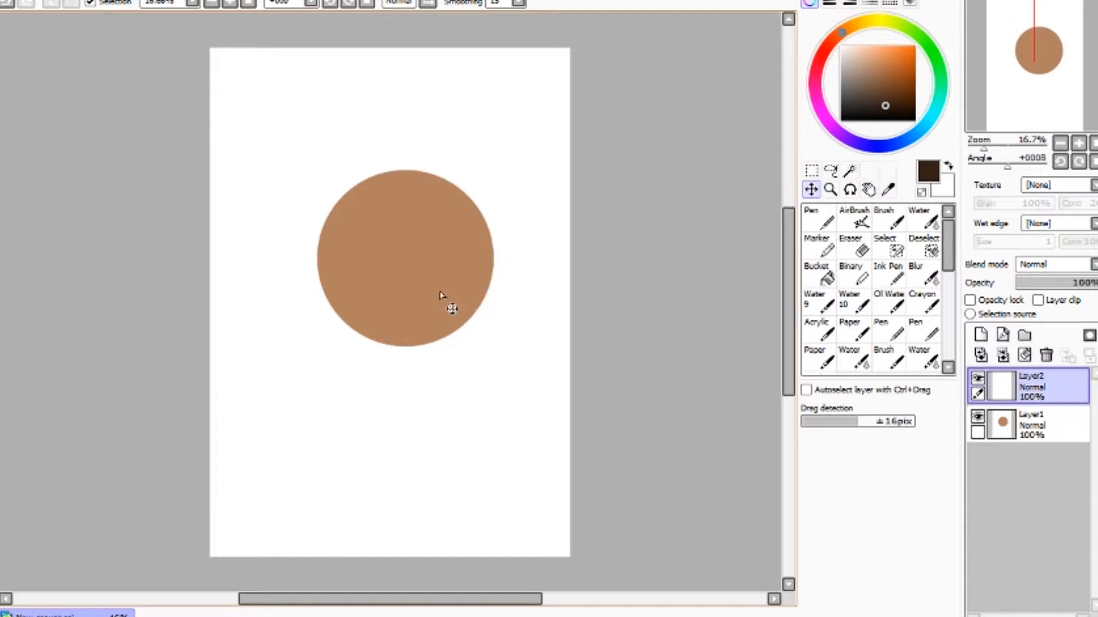
left_click(1037, 426)
mouse_move(439, 279)
left_mouse_down()
mouse_move(399, 294)
mouse_move(423, 292)
left_mouse_up()
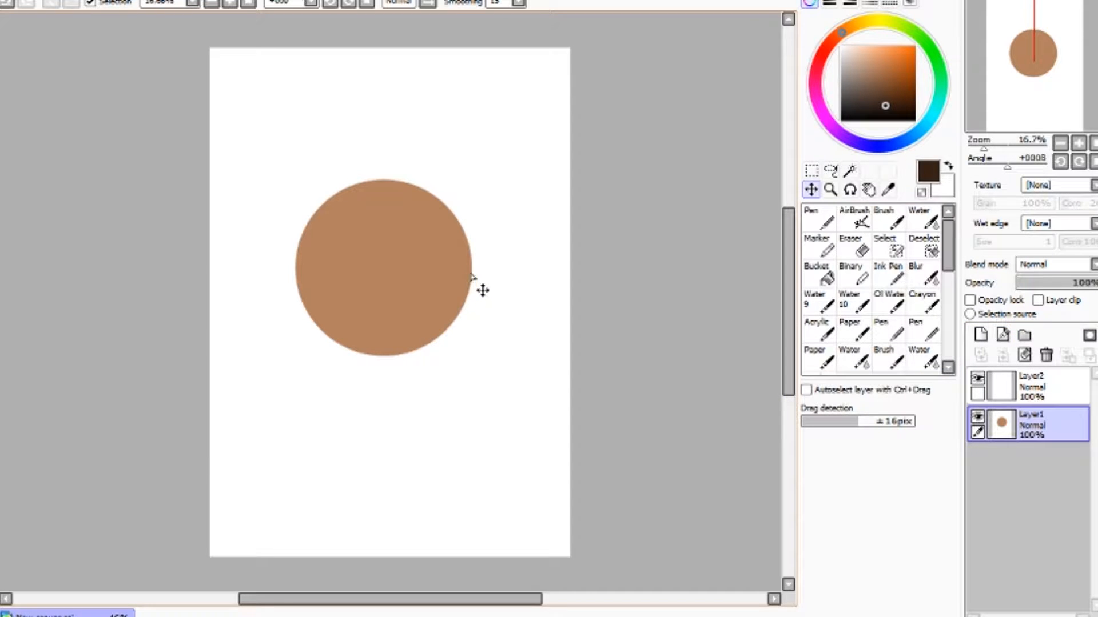
left_click_drag(461, 276, 416, 285)
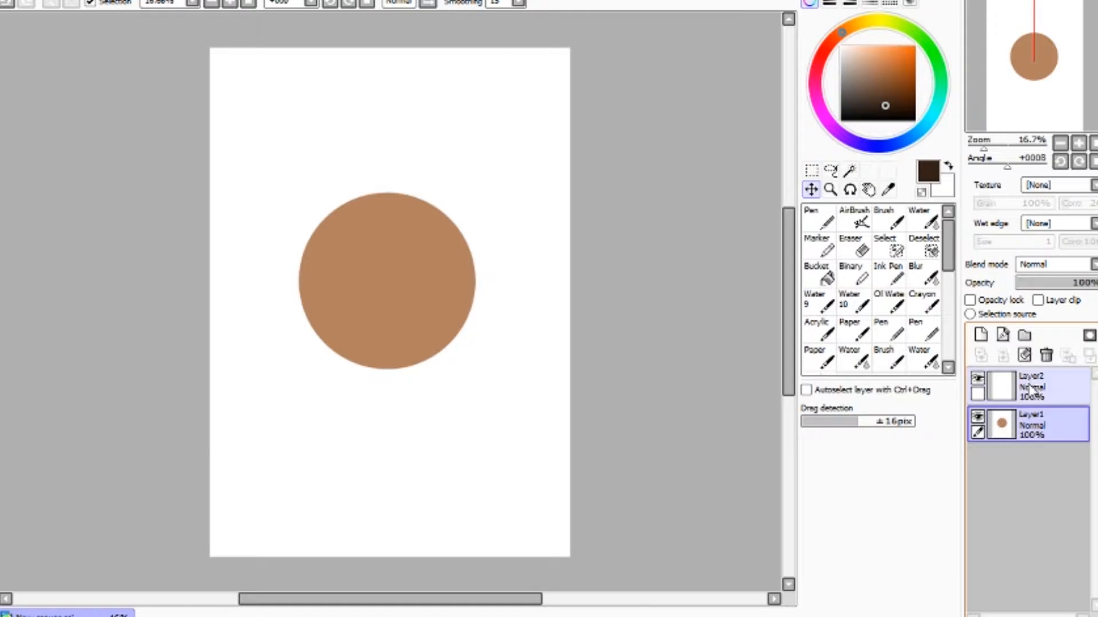
- Turn on layer clipping for the upper layer so it clips to the circle layer
left_click(1037, 301)
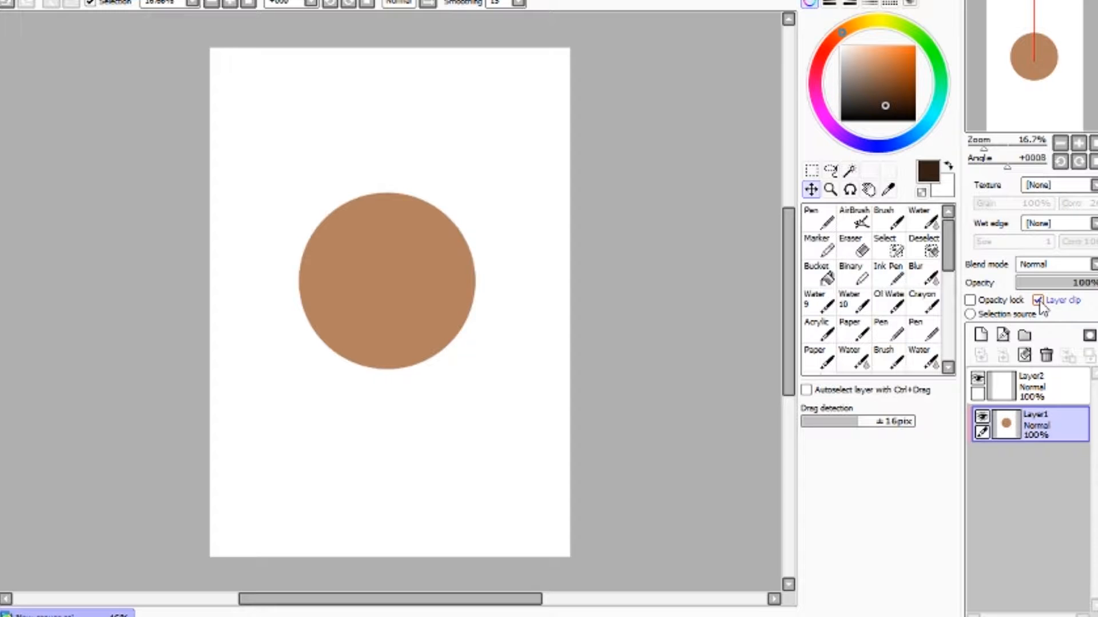
left_click(1038, 301)
left_click(1026, 402)
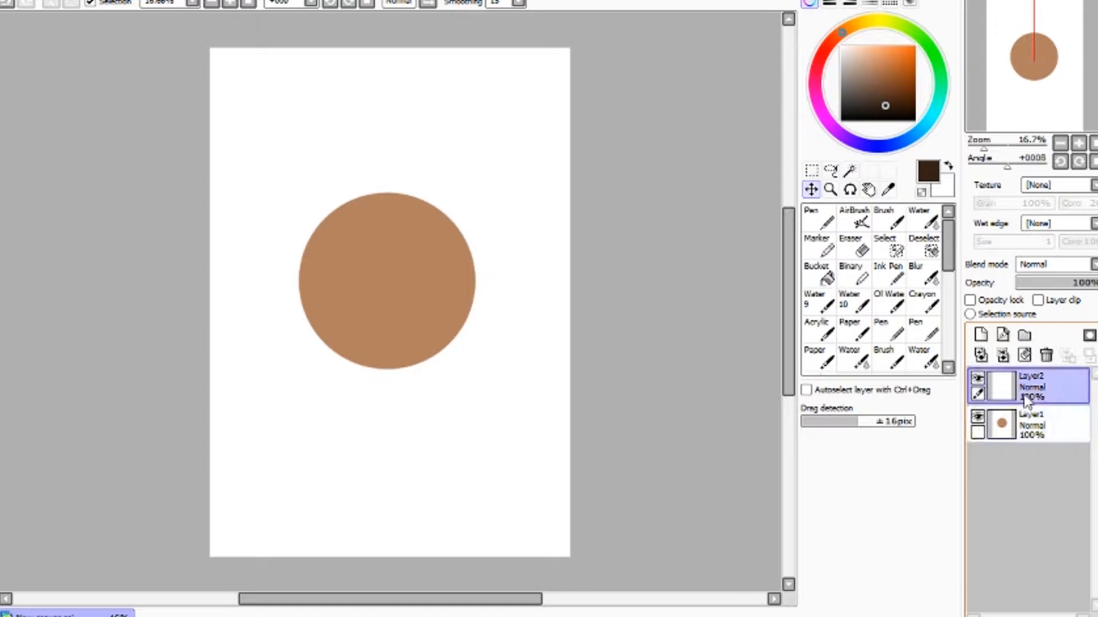
left_click(1037, 301)
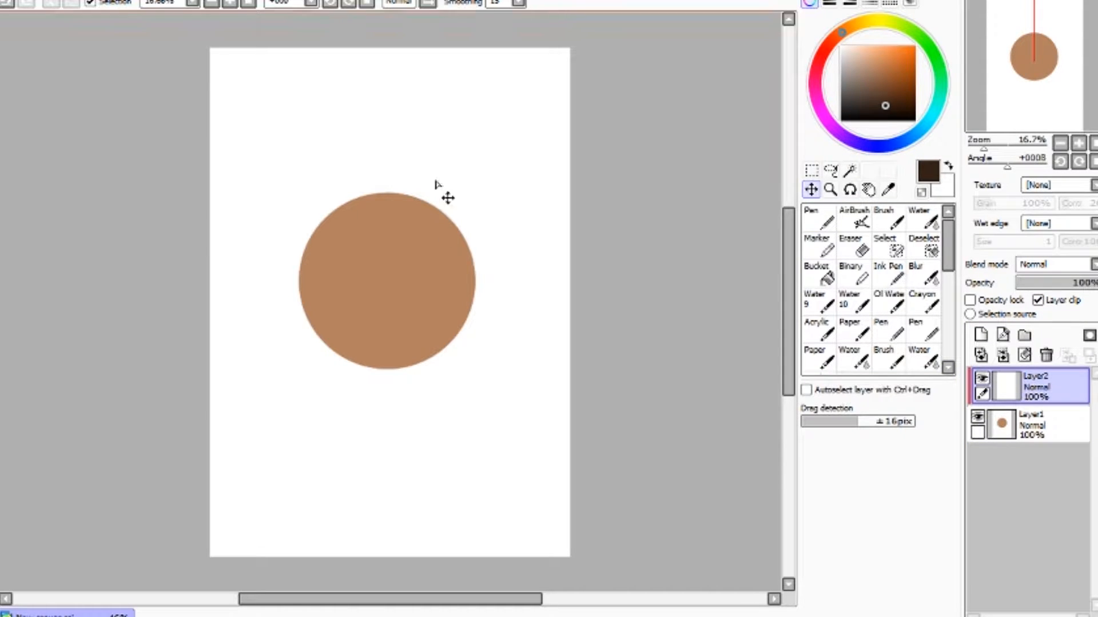
- Paint a dark brown test brush stroke on the clipped layer, compare it without clipping, then clear the layer
key("b")
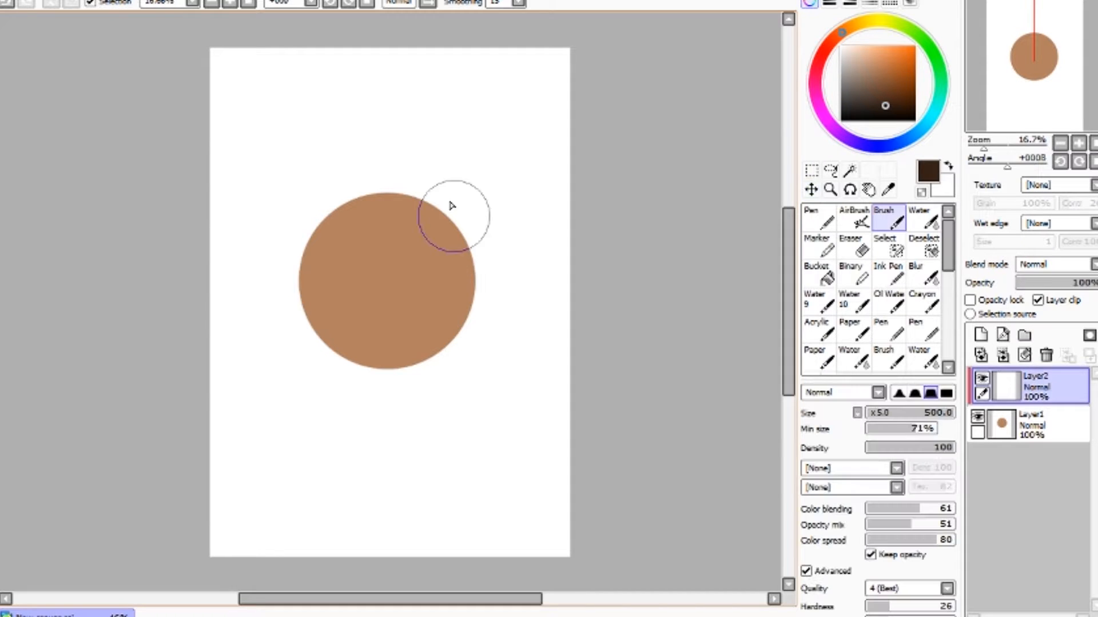
mouse_move(429, 184)
left_mouse_down()
mouse_move(436, 257)
mouse_move(405, 171)
mouse_move(409, 206)
mouse_move(465, 265)
left_mouse_up()
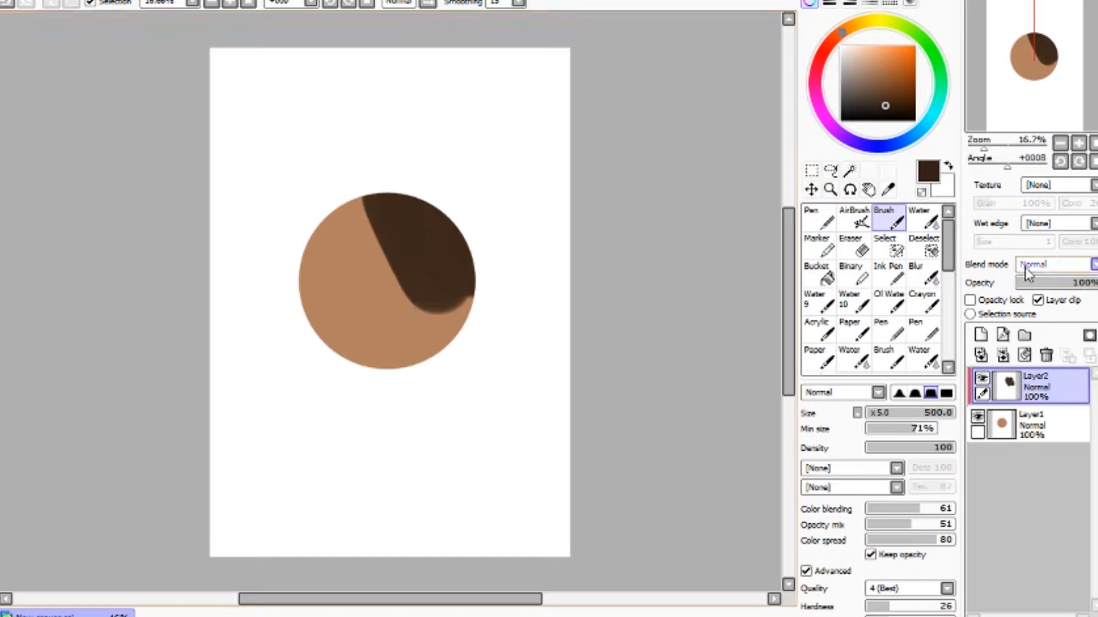
left_click(1037, 300)
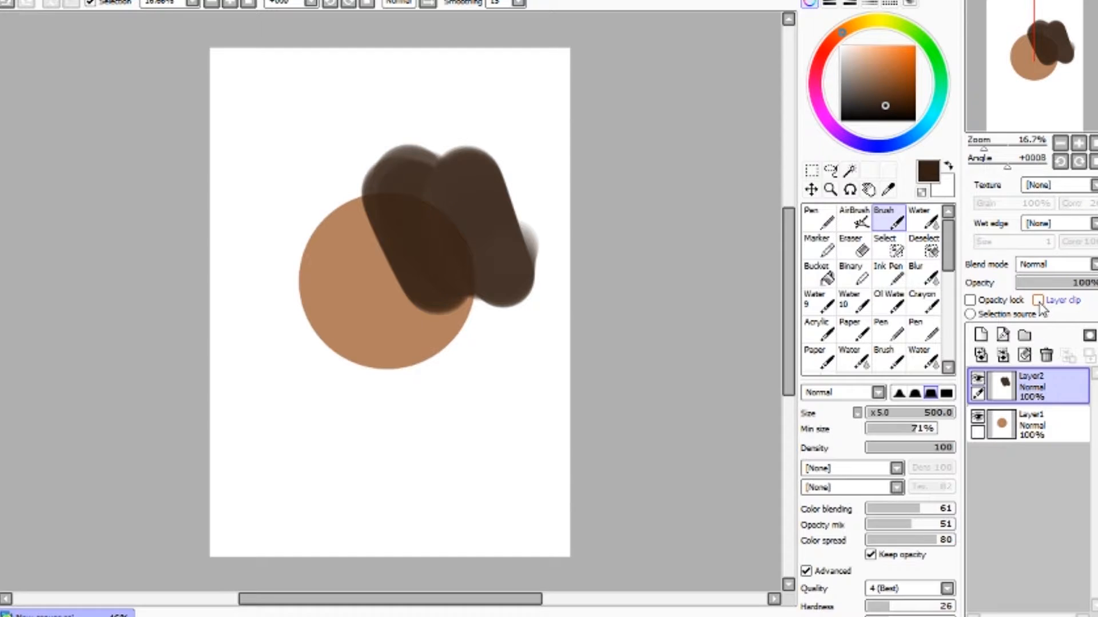
key("Delete")
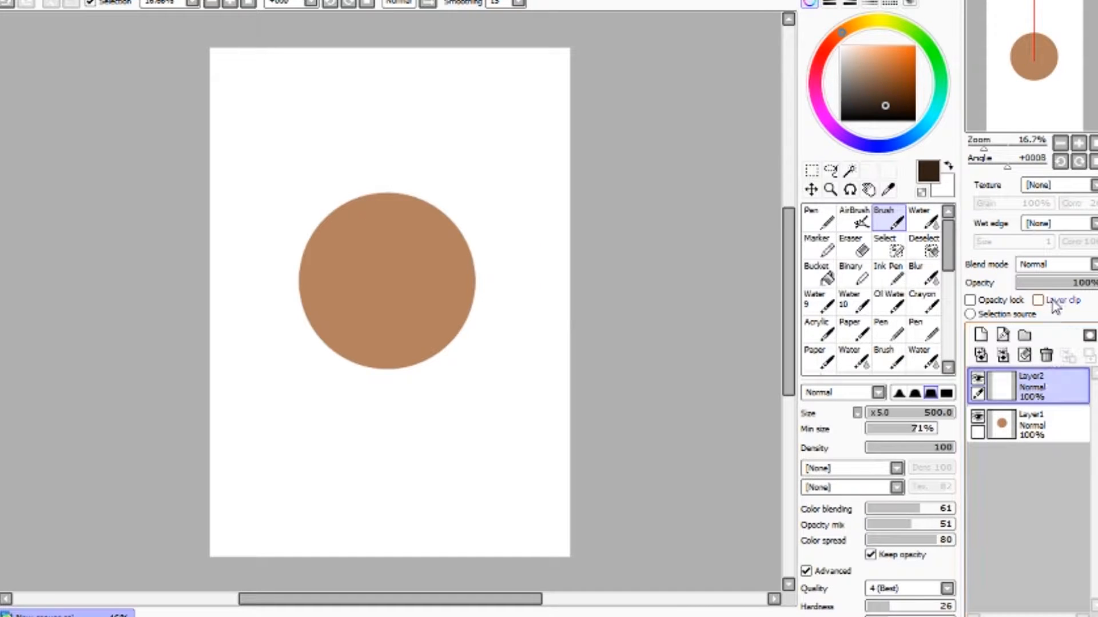
left_click(1038, 300)
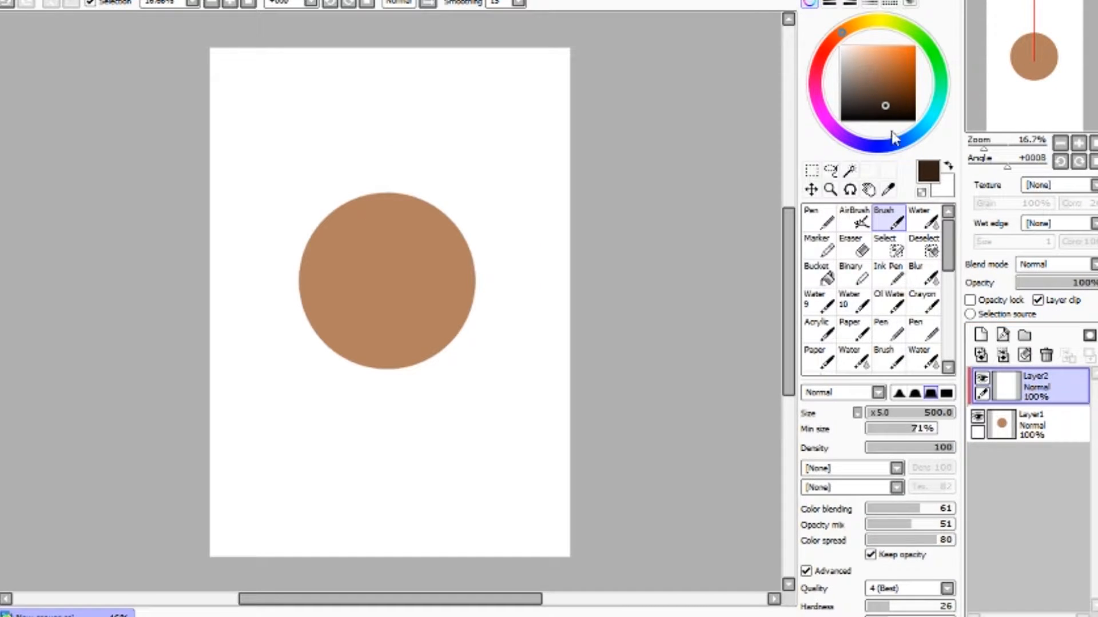
- Pick a muted greyish-brown colour and set the clipped layer's blend mode to Multiply
left_click_drag(847, 33, 835, 43)
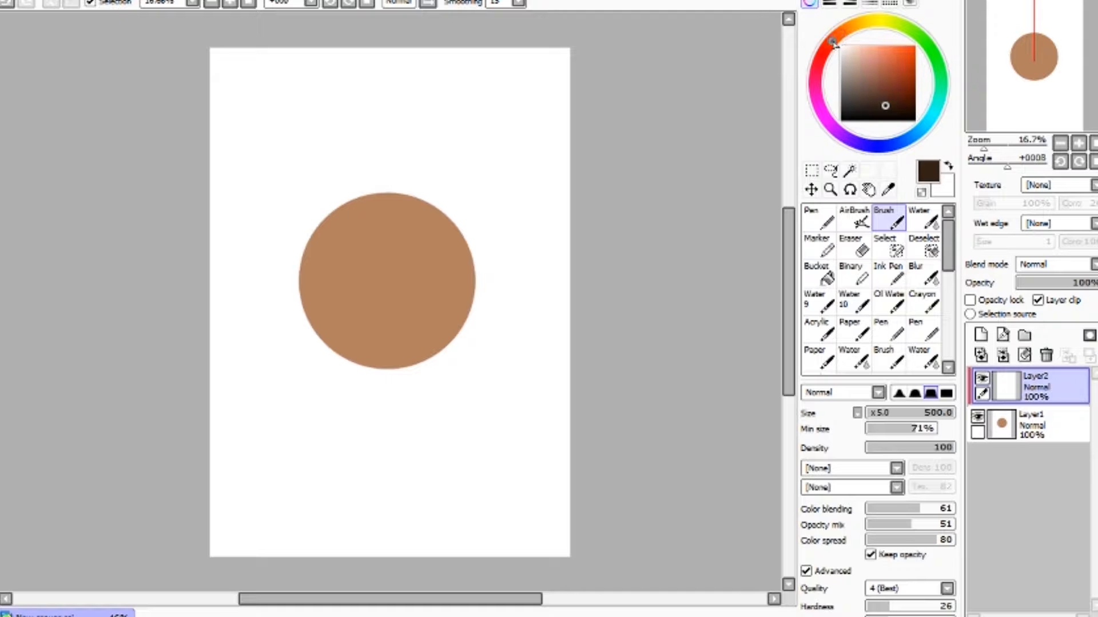
left_click(842, 72)
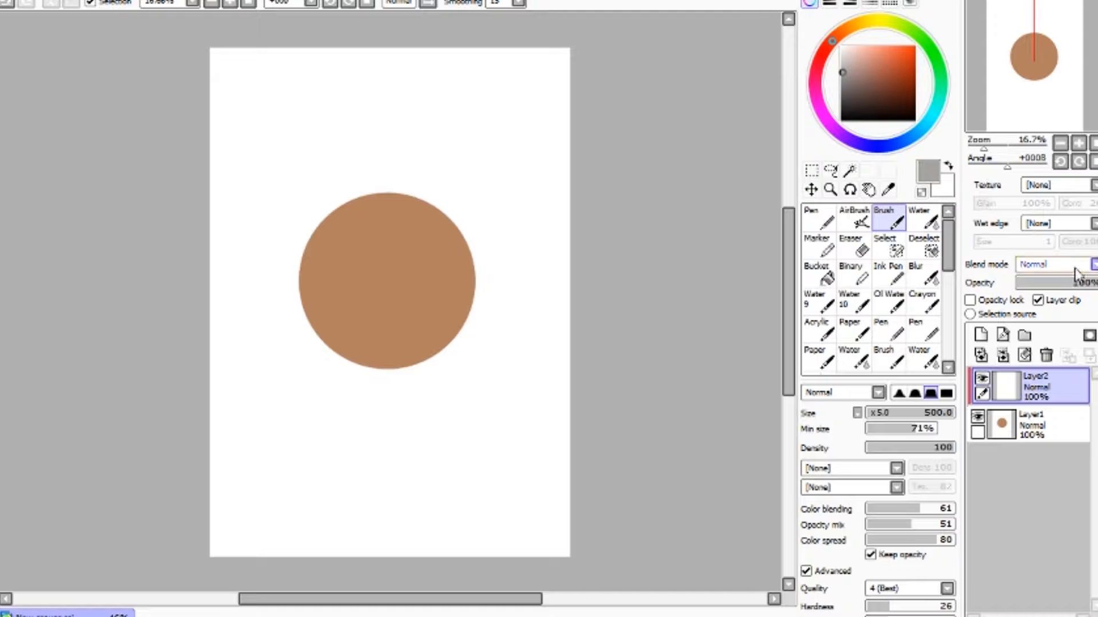
left_click(1034, 296)
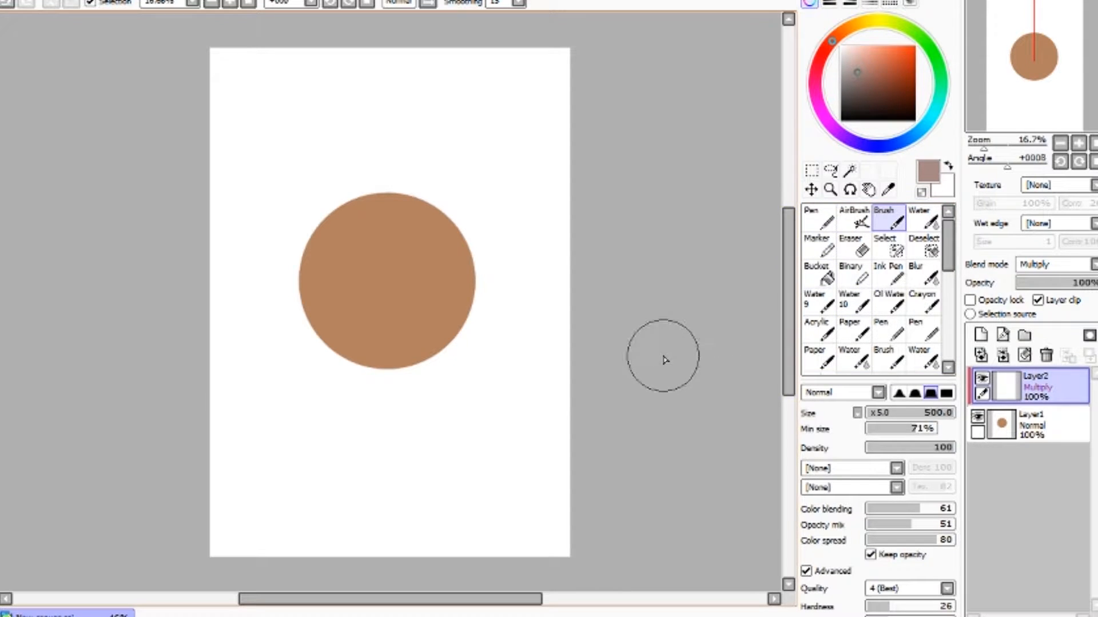
- Brush a shadow crescent along the circle's lower-left edge and show the HSV colour sliders
mouse_move(299, 252)
left_mouse_down()
mouse_move(373, 361)
mouse_move(309, 242)
mouse_move(307, 284)
mouse_move(425, 377)
left_mouse_up()
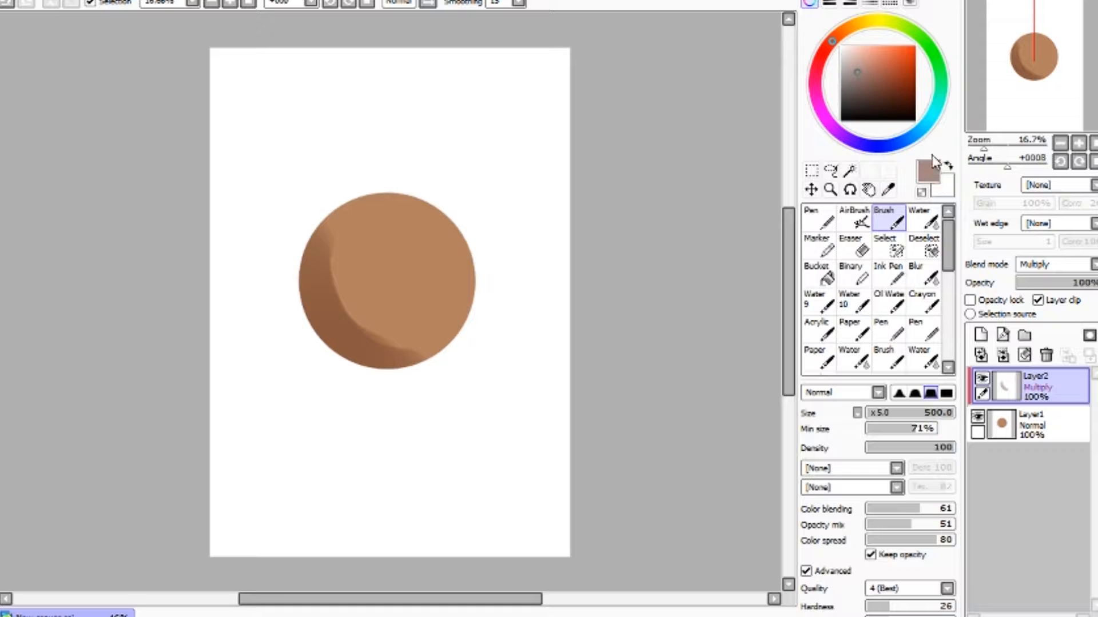
left_click(829, 3)
left_click(829, 3)
left_click(850, 3)
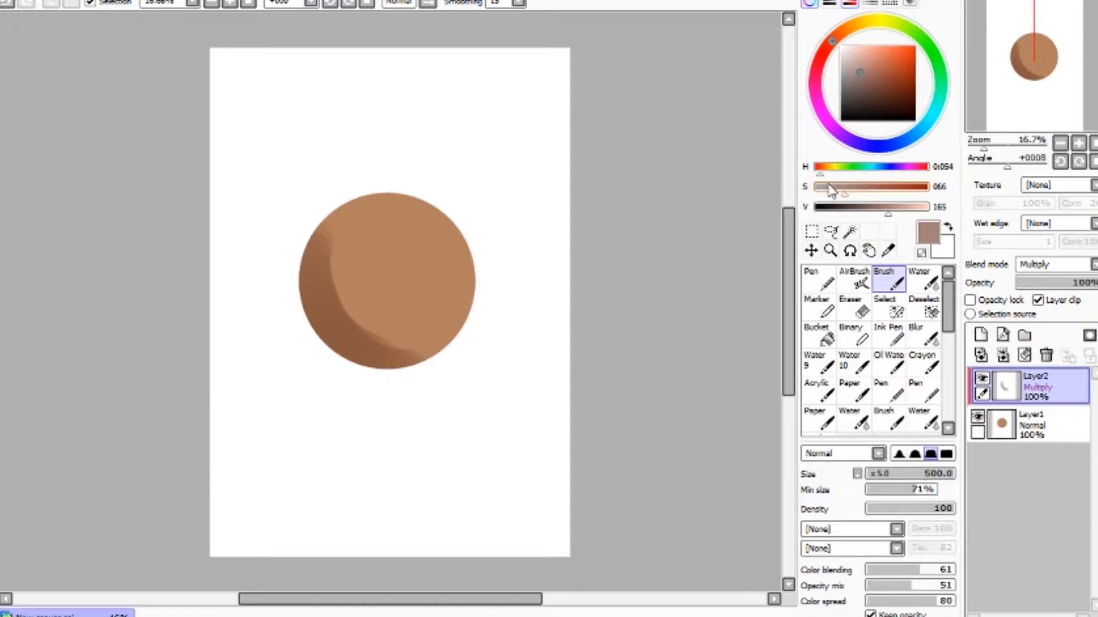
- Set stroke smoothing to 0 and undo the latest shadow stroke
mouse_move(331, 246)
left_mouse_down()
mouse_move(334, 271)
mouse_move(426, 375)
left_mouse_up()
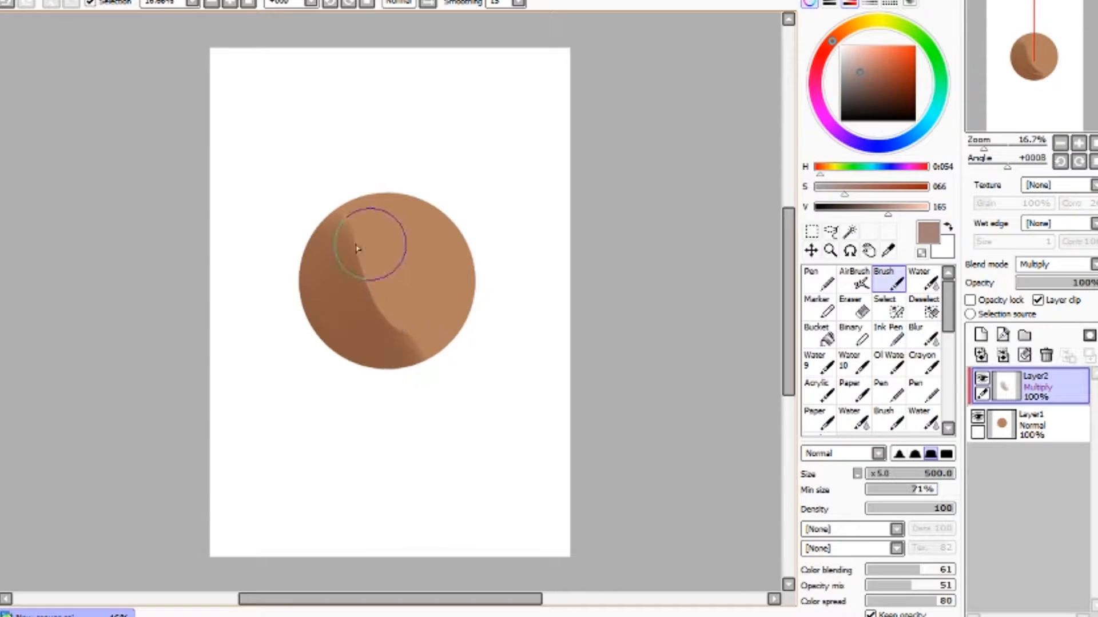
left_click(506, 14)
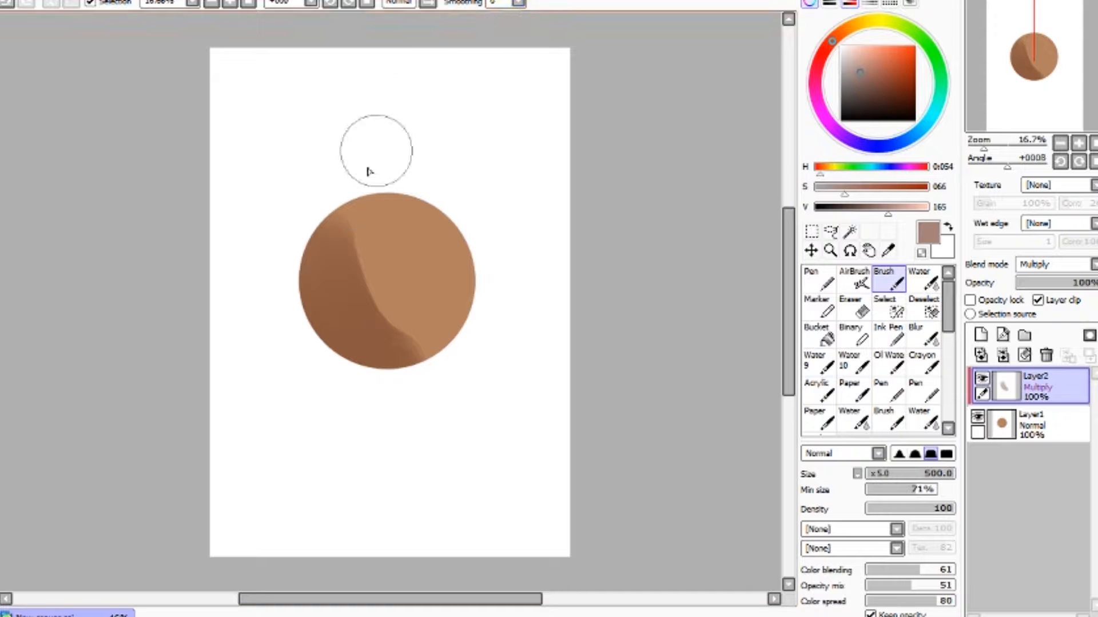
key("ctrl+z")
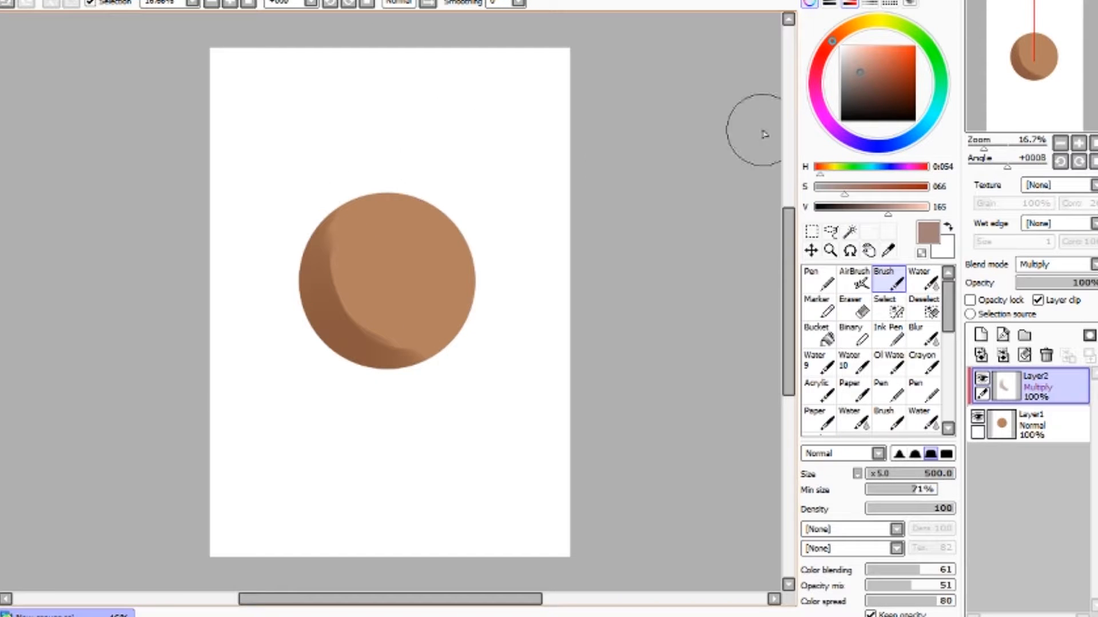
- Repaint the shadow along the circle's left side with the brush at size 315
mouse_move(462, 289)
left_mouse_down()
mouse_move(564, 268)
mouse_move(535, 278)
left_mouse_up()
mouse_move(352, 268)
left_mouse_down()
mouse_move(338, 245)
mouse_move(326, 272)
mouse_move(366, 318)
left_mouse_up()
mouse_move(319, 241)
left_mouse_down()
mouse_move(341, 318)
mouse_move(436, 353)
left_mouse_up()
left_click_drag(348, 319, 453, 359)
key("ctrl+z")
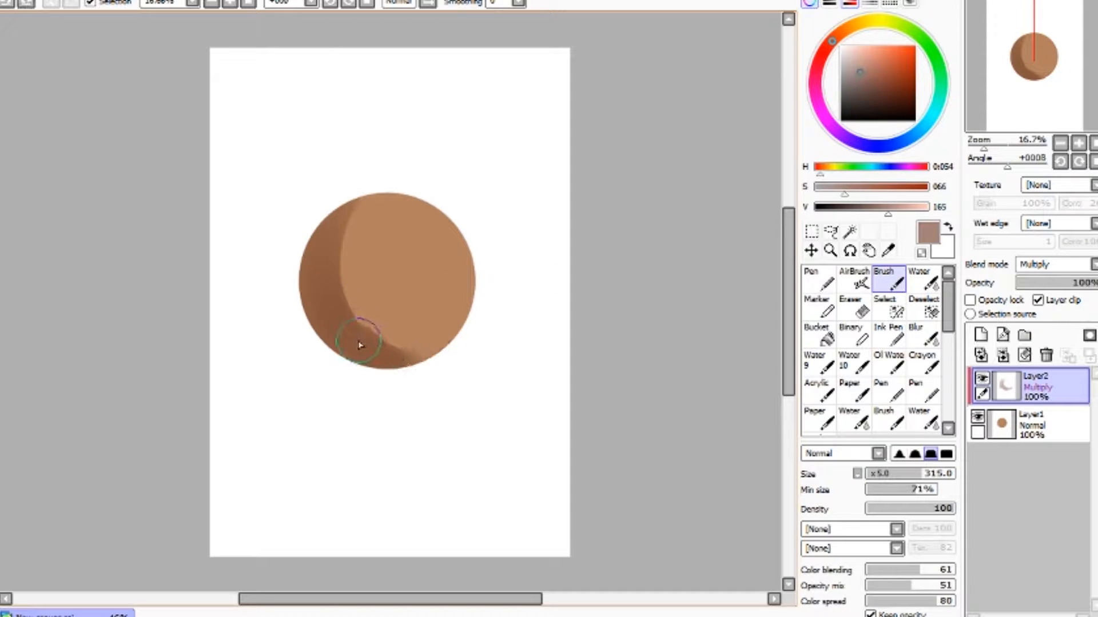
left_click_drag(307, 318, 315, 232)
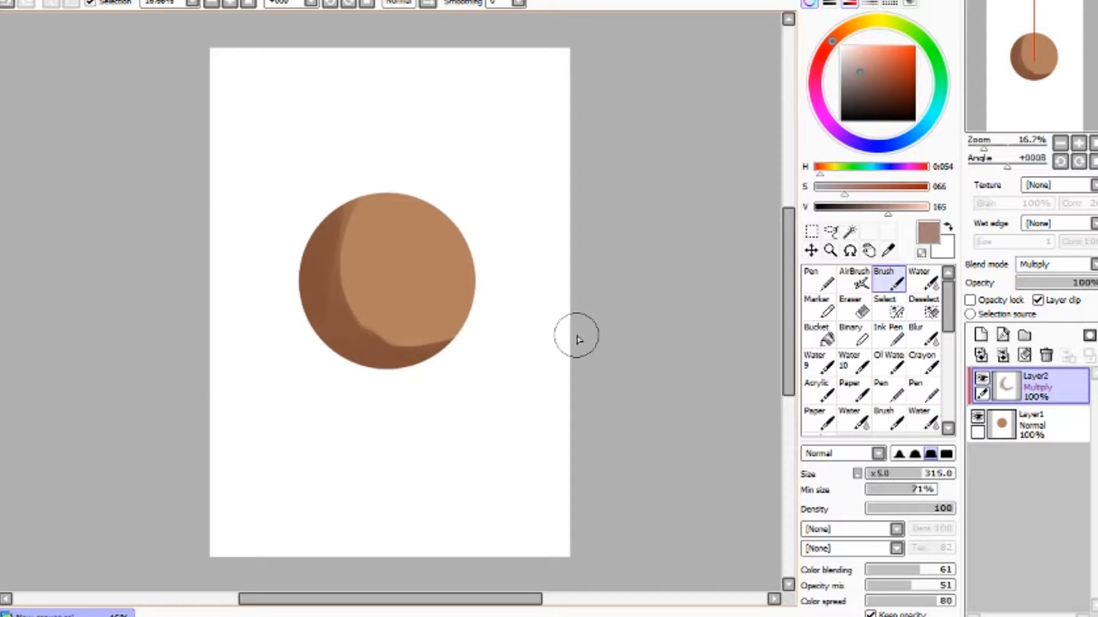
- Blend the shadow's inner edge into the base colour with the Water tool at size 200
left_click(930, 283)
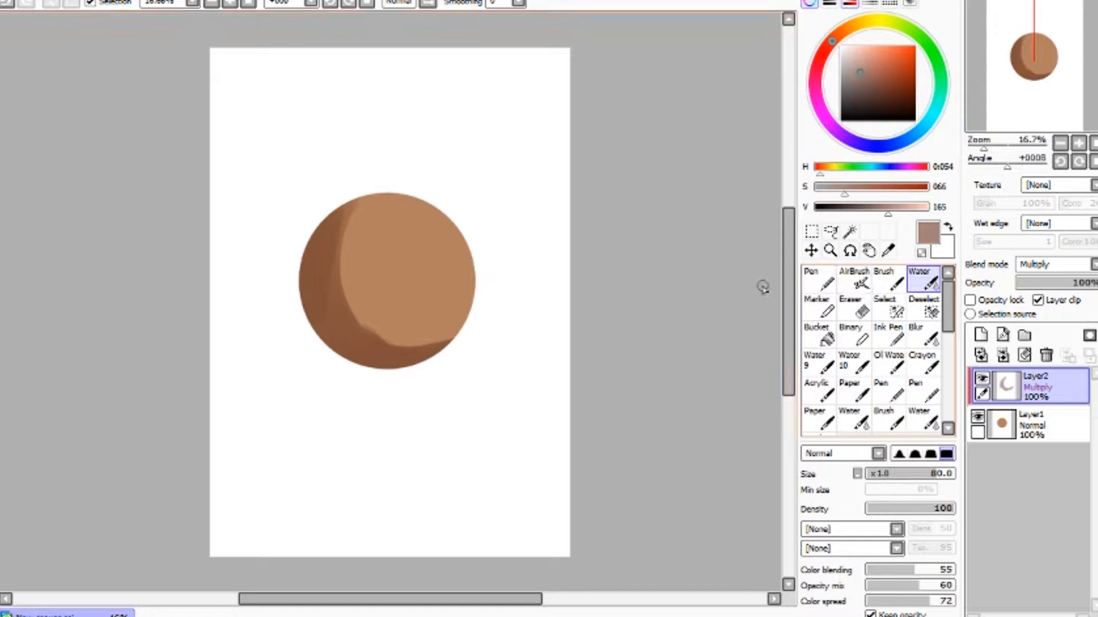
key("]")
key("]")
mouse_move(349, 253)
left_mouse_down()
mouse_move(351, 229)
mouse_move(342, 287)
mouse_move(340, 229)
mouse_move(405, 355)
mouse_move(434, 350)
mouse_move(382, 341)
left_mouse_up()
mouse_move(341, 288)
left_mouse_down()
mouse_move(387, 314)
mouse_move(383, 214)
mouse_move(343, 304)
mouse_move(383, 326)
left_mouse_up()
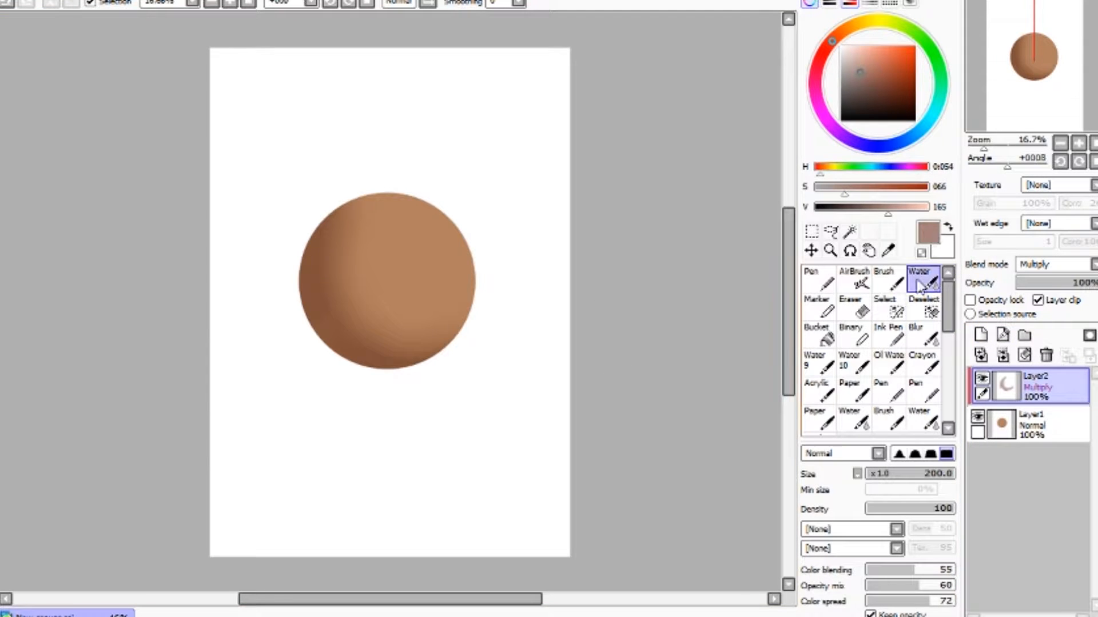
- Repaint a shadow band over the circle's left half with the Brush, then soften it with the Water tool
left_click(889, 280)
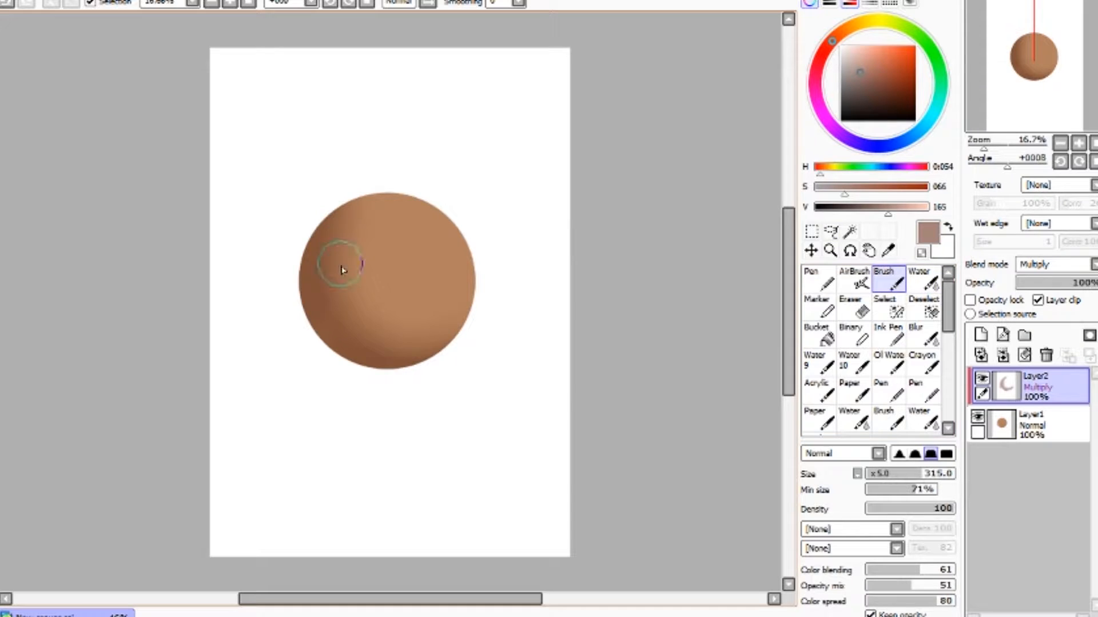
mouse_move(354, 207)
left_mouse_down()
mouse_move(346, 293)
mouse_move(429, 343)
mouse_move(417, 314)
mouse_move(346, 285)
mouse_move(375, 319)
mouse_move(468, 339)
mouse_move(375, 338)
mouse_move(469, 340)
mouse_move(365, 305)
mouse_move(485, 314)
left_mouse_up()
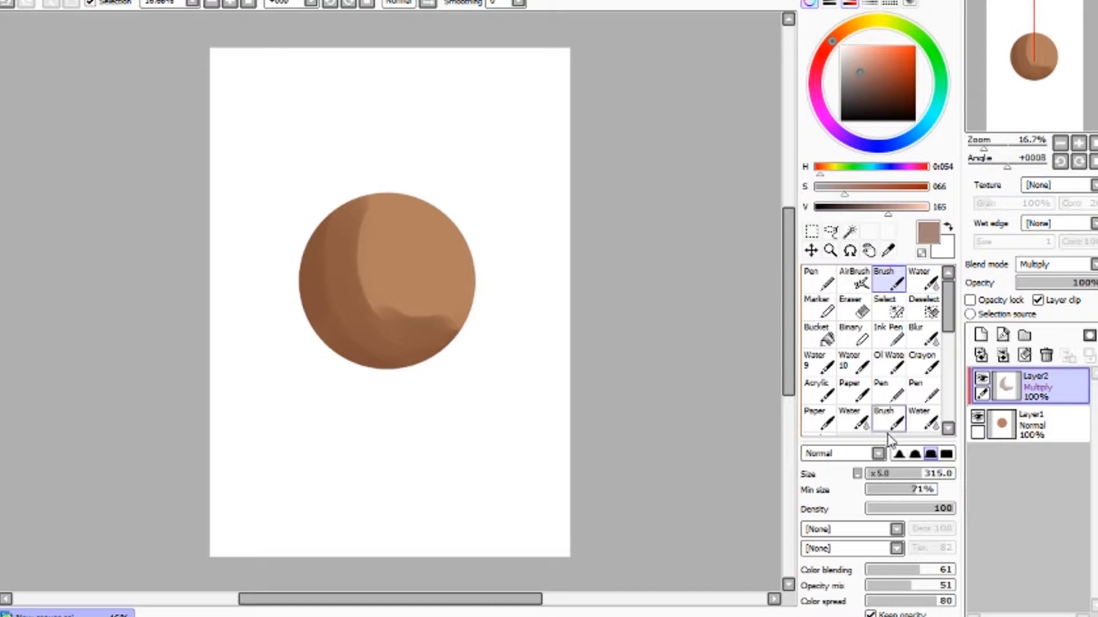
mouse_move(879, 438)
left_mouse_down()
mouse_move(874, 288)
mouse_move(865, 329)
left_mouse_up()
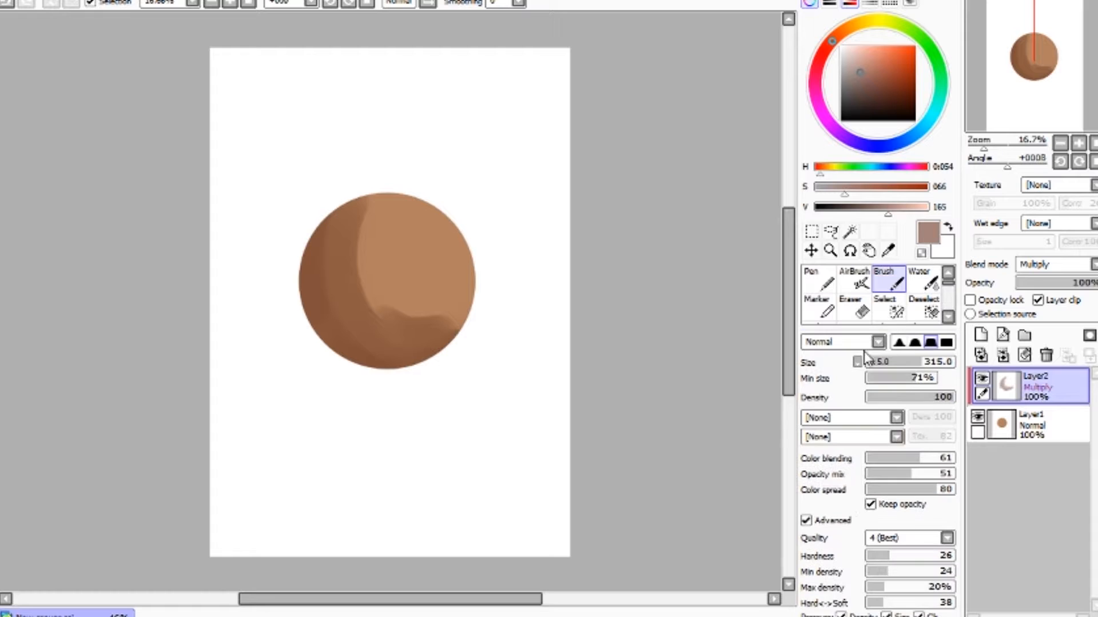
mouse_move(360, 282)
left_mouse_down()
mouse_move(404, 318)
mouse_move(464, 327)
mouse_move(387, 302)
mouse_move(350, 248)
mouse_move(351, 342)
left_mouse_up()
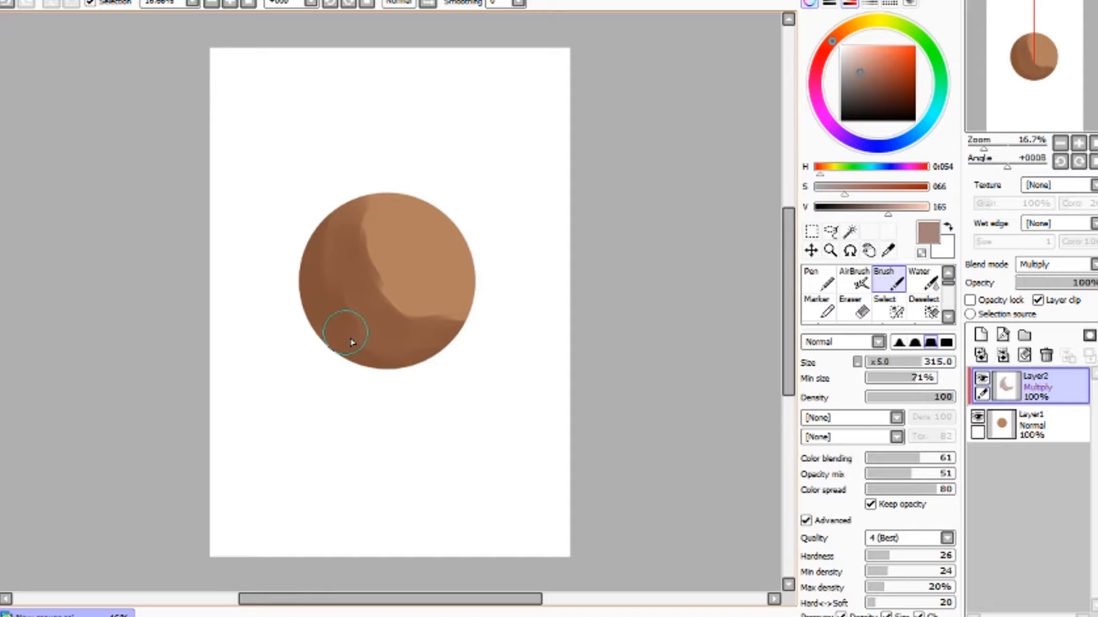
left_click_drag(898, 329, 899, 352)
left_click(922, 280)
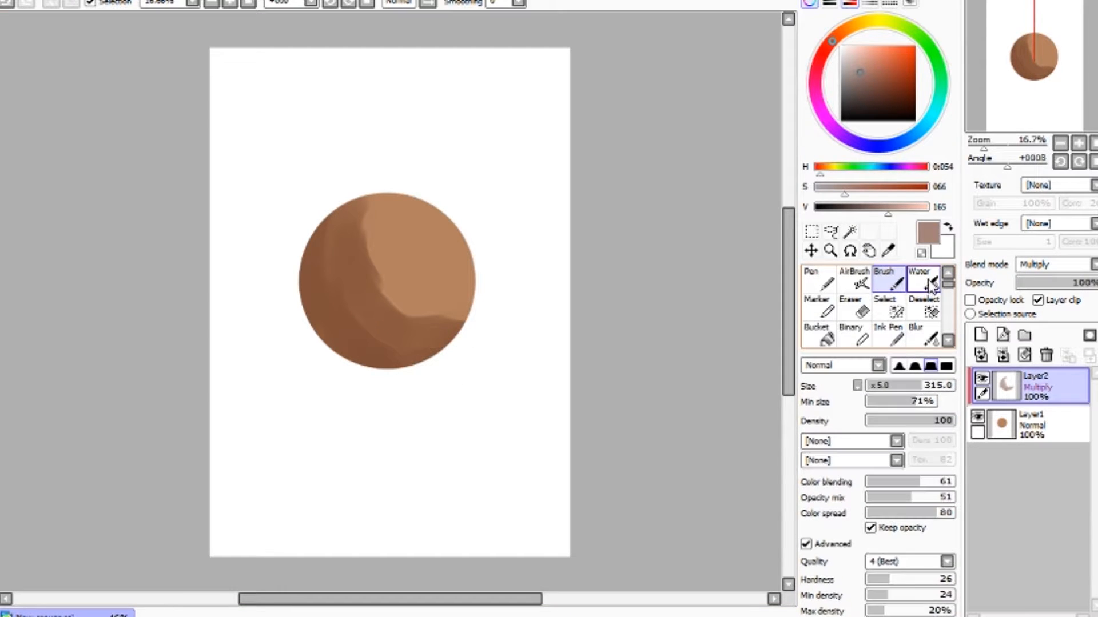
mouse_move(379, 225)
left_mouse_down()
mouse_move(423, 314)
mouse_move(373, 220)
mouse_move(383, 299)
mouse_move(362, 230)
mouse_move(359, 265)
mouse_move(344, 235)
mouse_move(339, 277)
mouse_move(415, 257)
mouse_move(387, 211)
mouse_move(452, 295)
mouse_move(370, 244)
mouse_move(478, 307)
mouse_move(399, 313)
mouse_move(476, 294)
mouse_move(418, 319)
mouse_move(450, 317)
mouse_move(402, 266)
mouse_move(366, 270)
mouse_move(393, 208)
mouse_move(411, 310)
mouse_move(385, 215)
mouse_move(439, 280)
mouse_move(417, 318)
mouse_move(398, 222)
mouse_move(427, 300)
mouse_move(376, 234)
mouse_move(426, 266)
mouse_move(356, 317)
mouse_move(344, 222)
mouse_move(385, 320)
mouse_move(343, 214)
mouse_move(399, 317)
mouse_move(391, 332)
mouse_move(383, 295)
mouse_move(422, 331)
mouse_move(472, 285)
mouse_move(373, 259)
mouse_move(433, 204)
mouse_move(417, 306)
mouse_move(383, 189)
left_mouse_up()
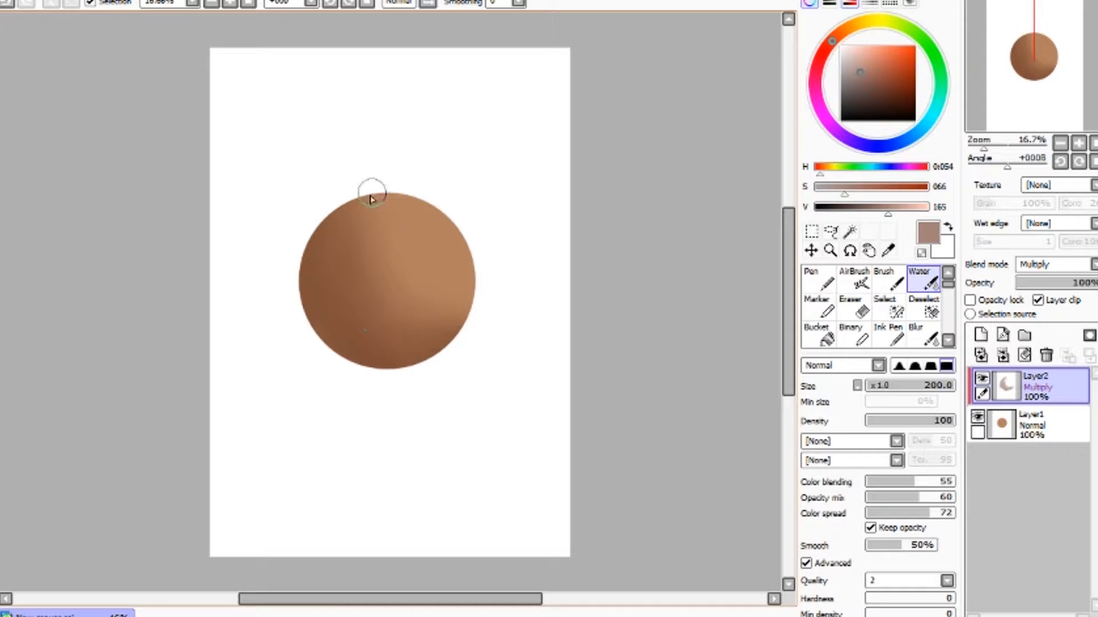
- Add a new layer above and set its blend mode to Multiply
left_click(981, 335)
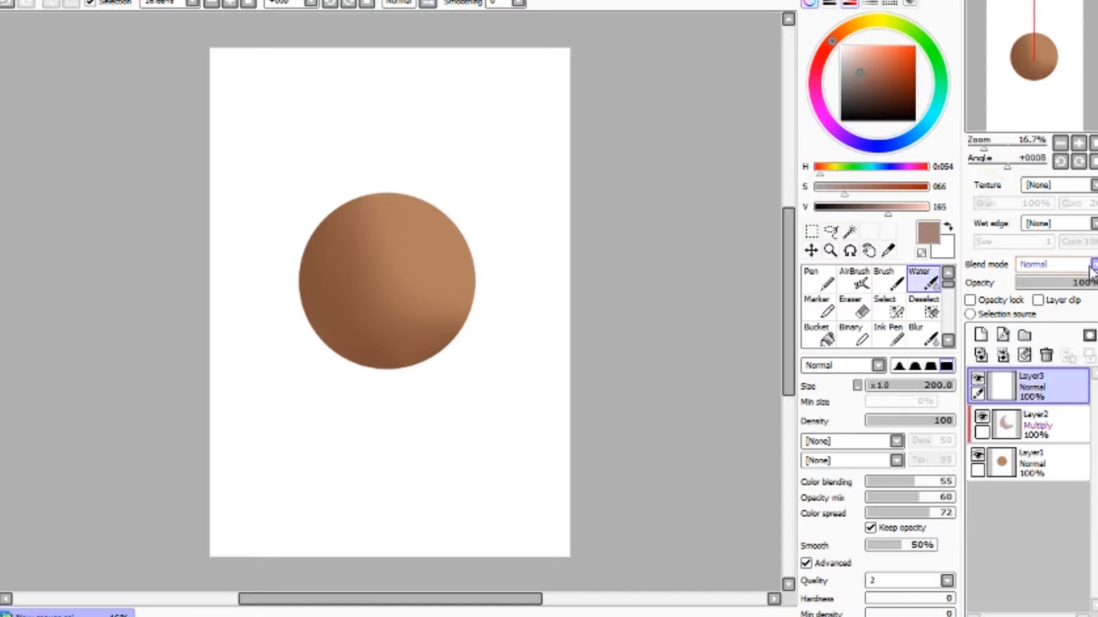
left_click(1052, 298)
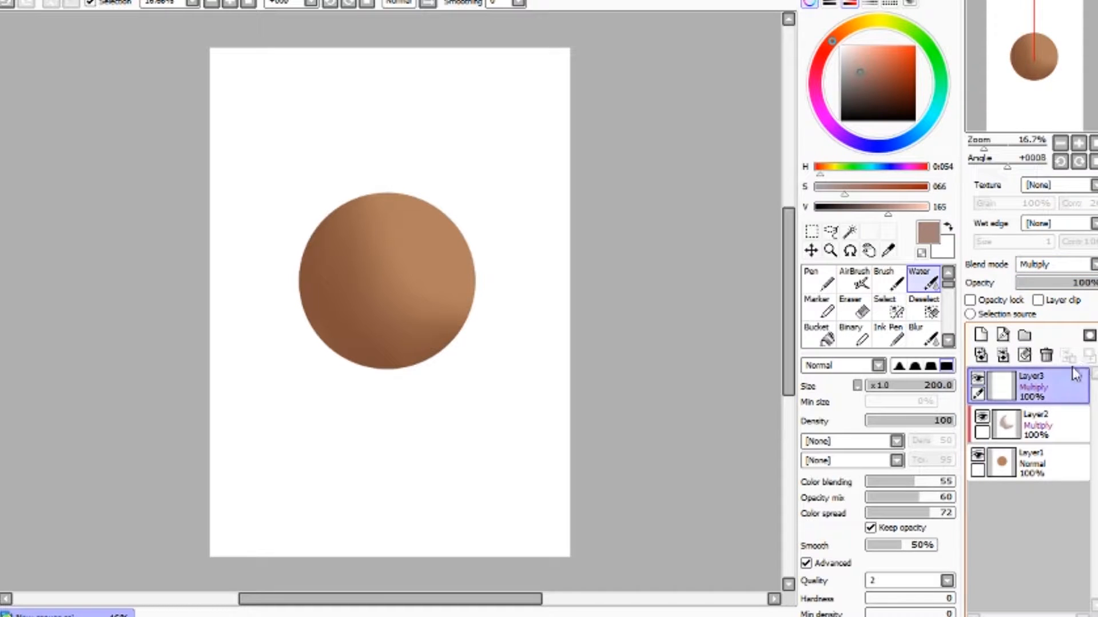
- Clip the Multiply layer to the circle and paint a pale reflected-light band along the circle's lower-left edge with the Brush
left_click(1054, 303)
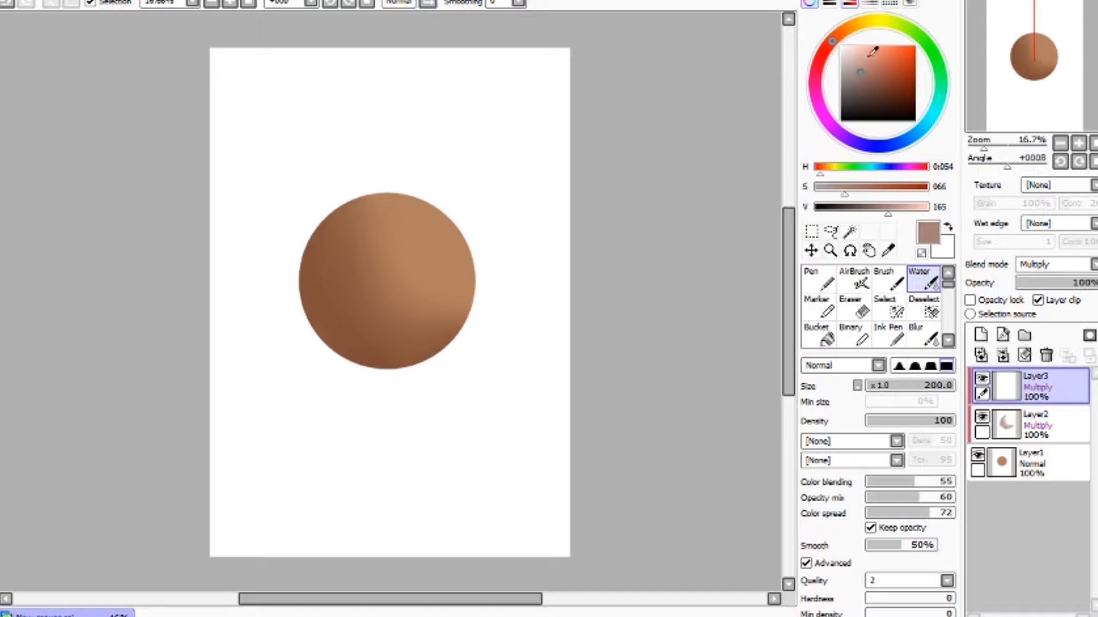
left_click(916, 207)
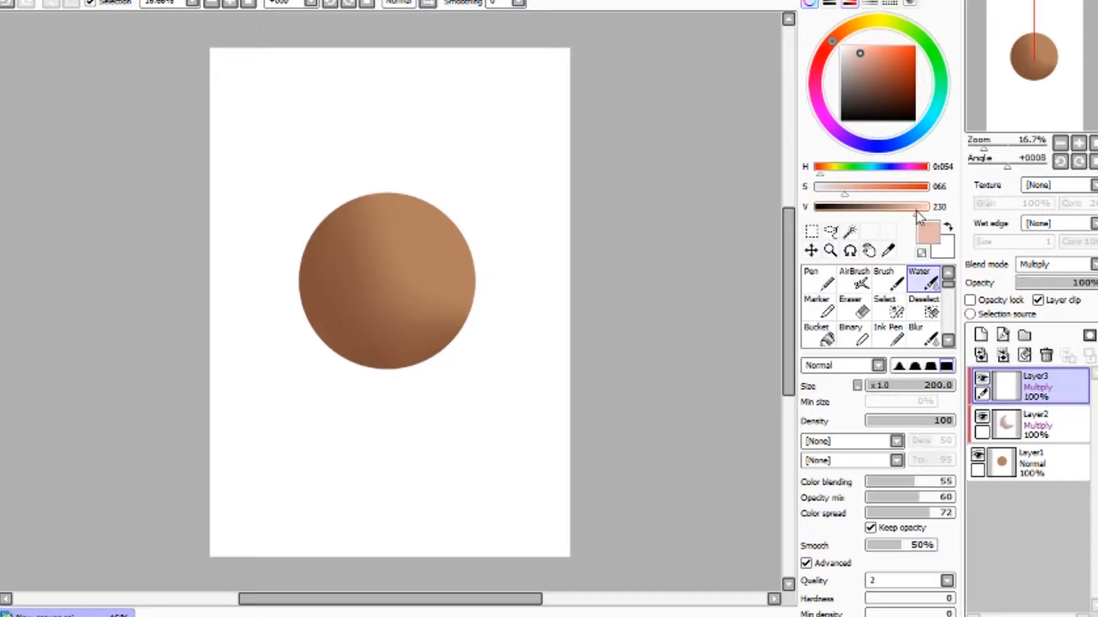
left_click_drag(839, 198, 827, 195)
left_click(890, 280)
left_click_drag(301, 244, 336, 361)
left_click_drag(305, 238, 378, 383)
mouse_move(304, 271)
left_mouse_down()
mouse_move(433, 378)
mouse_move(363, 348)
mouse_move(437, 368)
mouse_move(318, 326)
mouse_move(364, 345)
mouse_move(412, 320)
mouse_move(319, 307)
left_mouse_up()
left_click_drag(318, 298, 354, 200)
left_click_drag(338, 247, 336, 209)
mouse_move(339, 310)
left_mouse_down()
mouse_move(342, 285)
mouse_move(385, 358)
mouse_move(387, 345)
mouse_move(357, 321)
left_mouse_up()
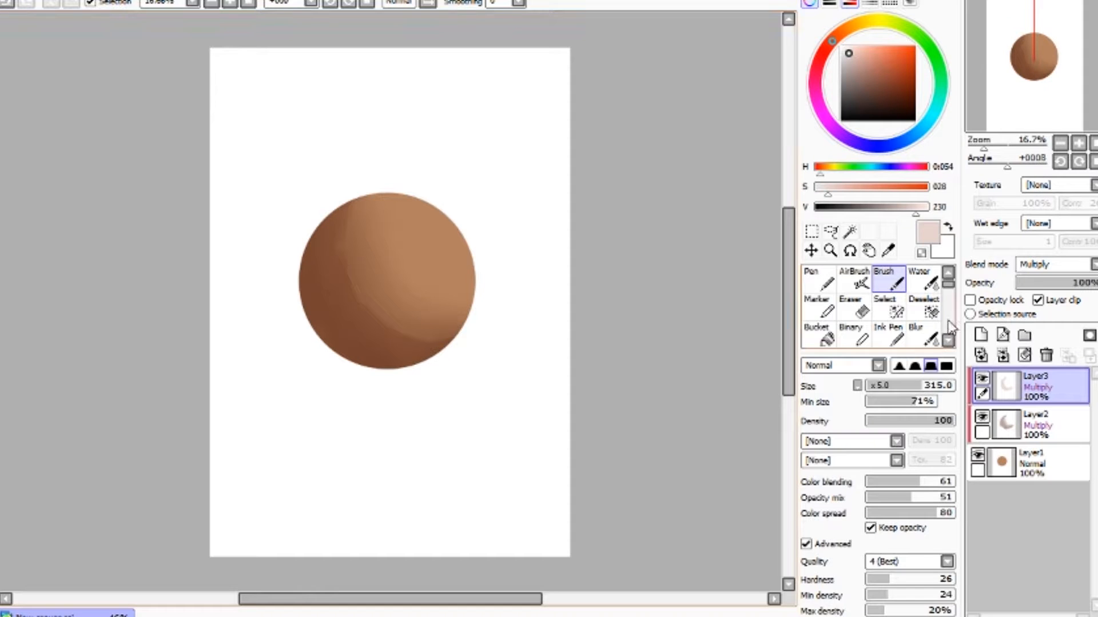
- Soften the pale reflected-light band with the Water tool
left_click(924, 280)
mouse_move(361, 257)
left_mouse_down()
mouse_move(350, 209)
mouse_move(345, 259)
mouse_move(421, 334)
mouse_move(393, 329)
mouse_move(369, 195)
mouse_move(387, 269)
mouse_move(368, 307)
mouse_move(385, 330)
mouse_move(465, 323)
mouse_move(375, 326)
mouse_move(472, 321)
mouse_move(394, 269)
mouse_move(344, 266)
mouse_move(395, 179)
mouse_move(368, 240)
mouse_move(354, 245)
mouse_move(435, 321)
left_mouse_up()
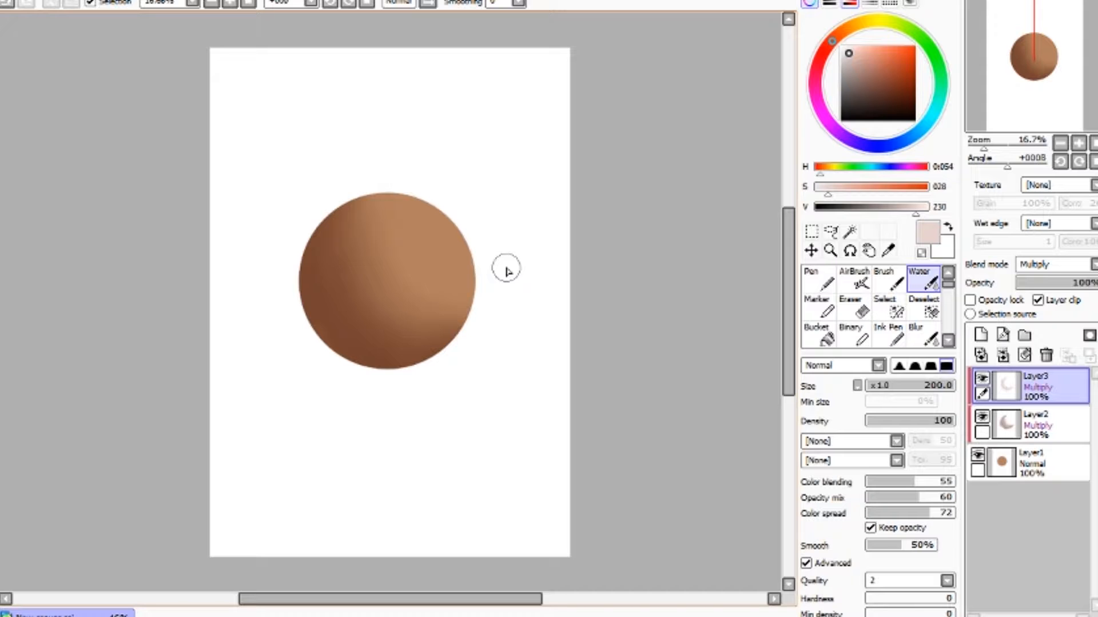
- Add a new clipped layer and paint a light peach highlight on the sphere's upper right with the Brush
left_click(980, 335)
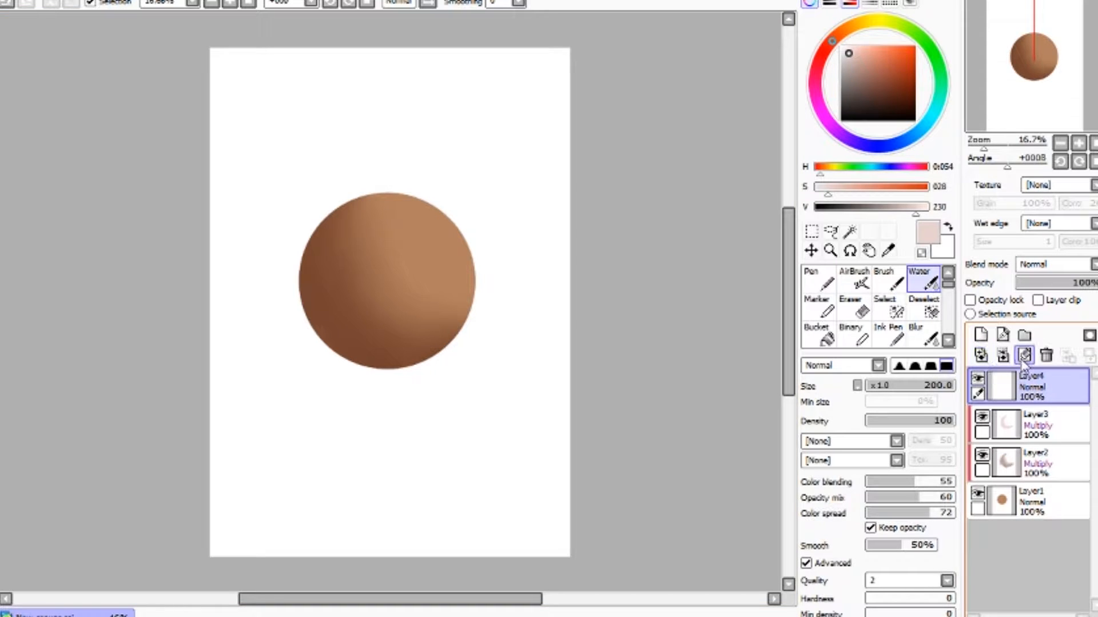
left_click(1038, 301)
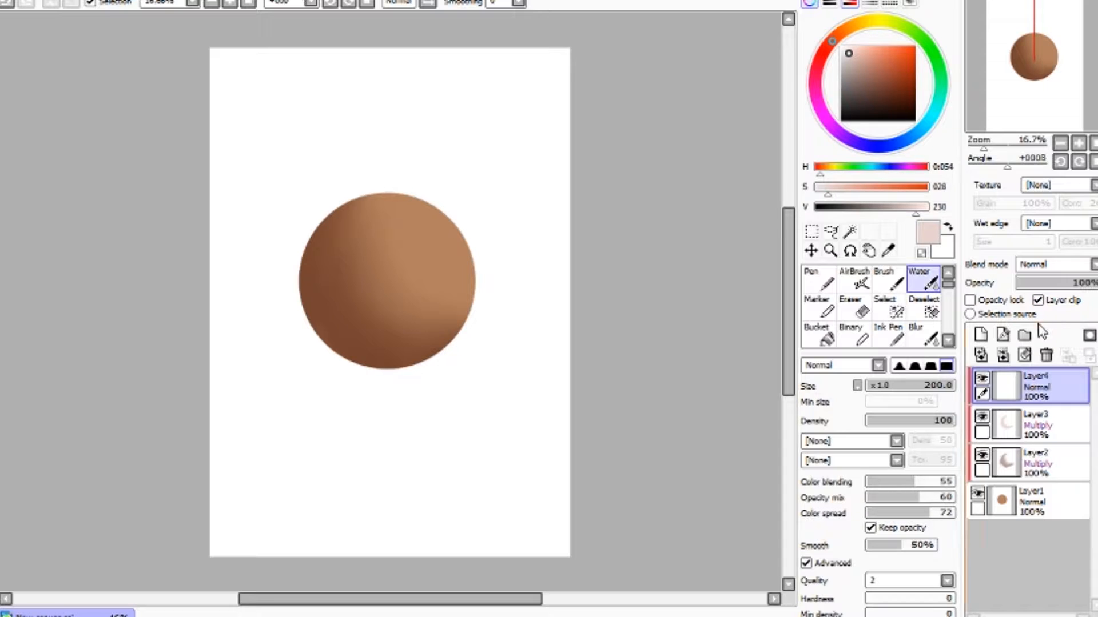
left_click(428, 238, "alt")
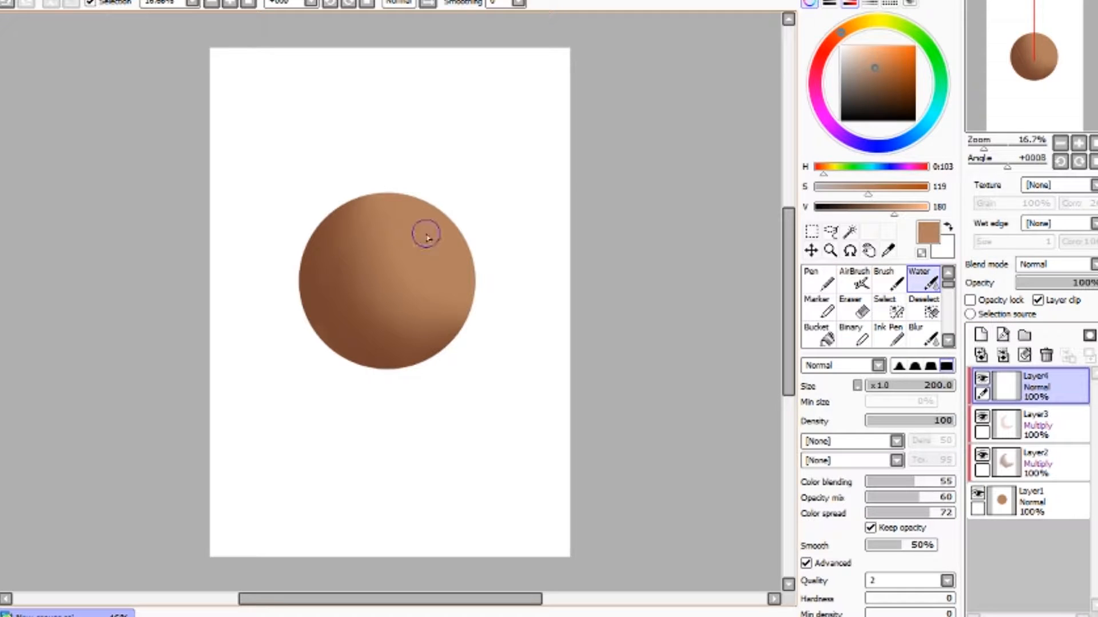
left_click_drag(908, 214, 925, 209)
left_click_drag(868, 189, 846, 192)
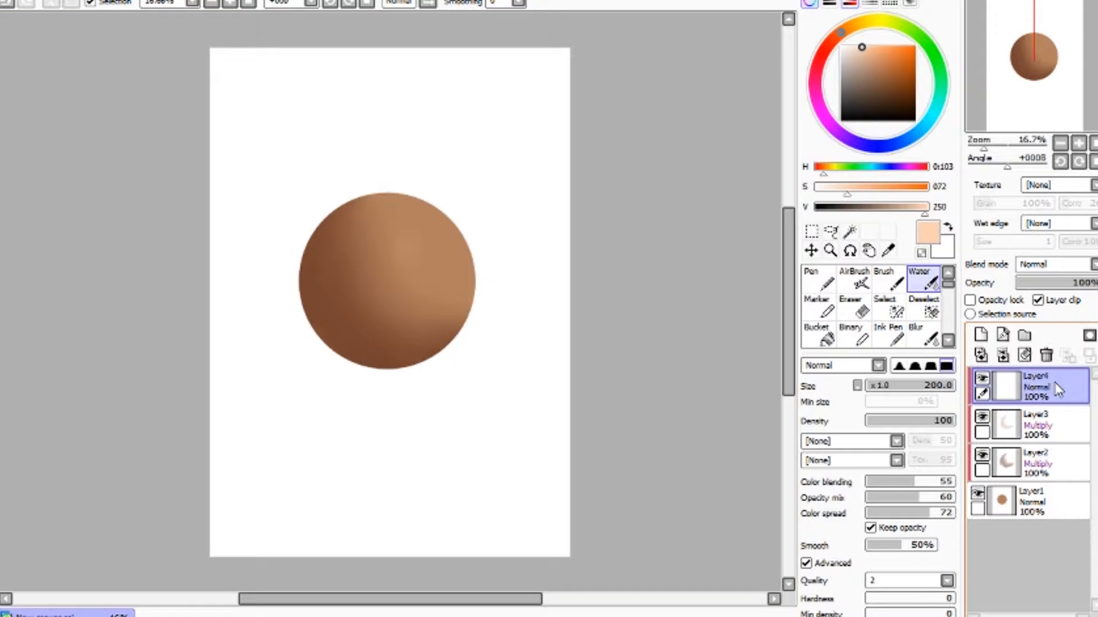
key("b")
mouse_move(411, 262)
left_mouse_down()
mouse_move(420, 239)
mouse_move(411, 244)
mouse_move(417, 262)
mouse_move(415, 247)
mouse_move(428, 248)
mouse_move(423, 263)
mouse_move(416, 242)
mouse_move(400, 257)
mouse_move(433, 269)
mouse_move(406, 268)
mouse_move(423, 239)
mouse_move(396, 241)
mouse_move(439, 249)
mouse_move(427, 240)
mouse_move(436, 281)
mouse_move(393, 240)
mouse_move(408, 284)
mouse_move(393, 269)
mouse_move(436, 288)
mouse_move(457, 266)
mouse_move(426, 283)
mouse_move(438, 257)
mouse_move(404, 237)
left_mouse_up()
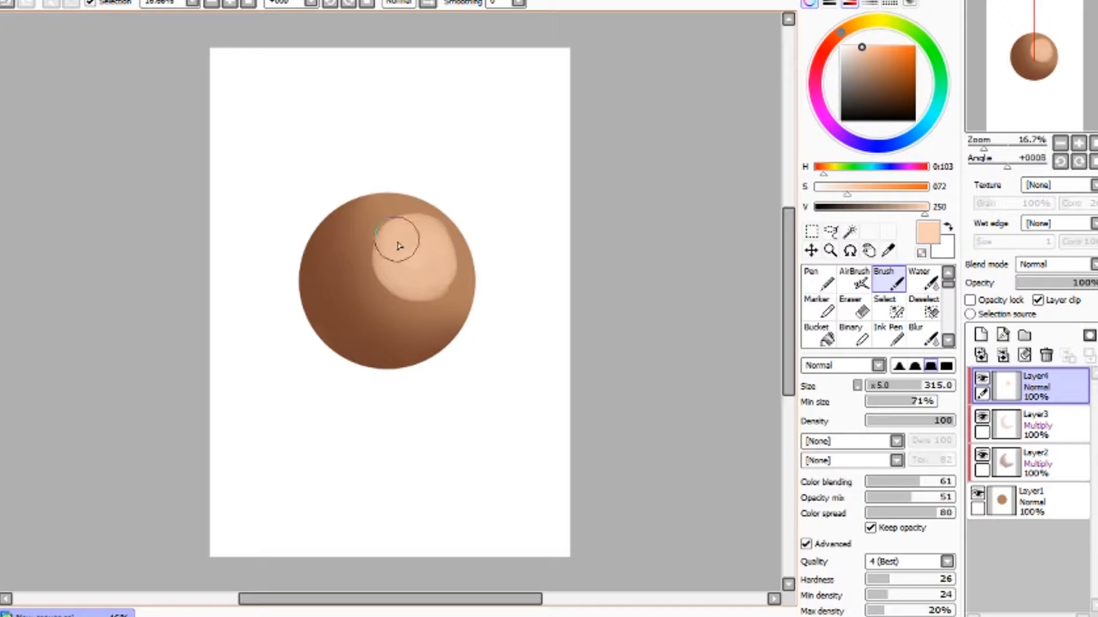
- Blend the peach highlight into the sphere with the Water tool
left_click(923, 281)
mouse_move(394, 265)
left_mouse_down()
mouse_move(385, 233)
mouse_move(389, 302)
mouse_move(395, 236)
mouse_move(368, 269)
mouse_move(373, 241)
mouse_move(424, 217)
mouse_move(357, 295)
mouse_move(399, 211)
mouse_move(355, 298)
mouse_move(425, 266)
mouse_move(400, 233)
mouse_move(426, 311)
mouse_move(391, 258)
mouse_move(407, 284)
mouse_move(379, 287)
mouse_move(382, 253)
mouse_move(392, 336)
mouse_move(426, 286)
mouse_move(408, 300)
mouse_move(424, 289)
mouse_move(451, 299)
mouse_move(425, 280)
mouse_move(466, 265)
mouse_move(433, 279)
mouse_move(422, 218)
mouse_move(411, 233)
mouse_move(453, 256)
mouse_move(407, 222)
mouse_move(450, 260)
mouse_move(427, 220)
mouse_move(394, 254)
mouse_move(428, 237)
mouse_move(408, 208)
mouse_move(388, 286)
mouse_move(400, 235)
mouse_move(396, 275)
mouse_move(361, 237)
mouse_move(473, 292)
mouse_move(401, 275)
mouse_move(391, 291)
mouse_move(421, 286)
mouse_move(420, 312)
mouse_move(423, 279)
mouse_move(435, 305)
mouse_move(454, 275)
mouse_move(452, 301)
mouse_move(448, 260)
mouse_move(458, 291)
mouse_move(439, 212)
mouse_move(448, 263)
mouse_move(418, 205)
mouse_move(374, 255)
mouse_move(386, 227)
mouse_move(377, 268)
mouse_move(347, 268)
mouse_move(479, 256)
mouse_move(424, 226)
mouse_move(425, 248)
mouse_move(459, 272)
mouse_move(459, 260)
mouse_move(398, 297)
mouse_move(364, 247)
mouse_move(395, 221)
mouse_move(370, 280)
mouse_move(354, 246)
mouse_move(363, 226)
mouse_move(448, 257)
mouse_move(439, 223)
mouse_move(419, 223)
mouse_move(432, 250)
mouse_move(402, 244)
left_mouse_up()
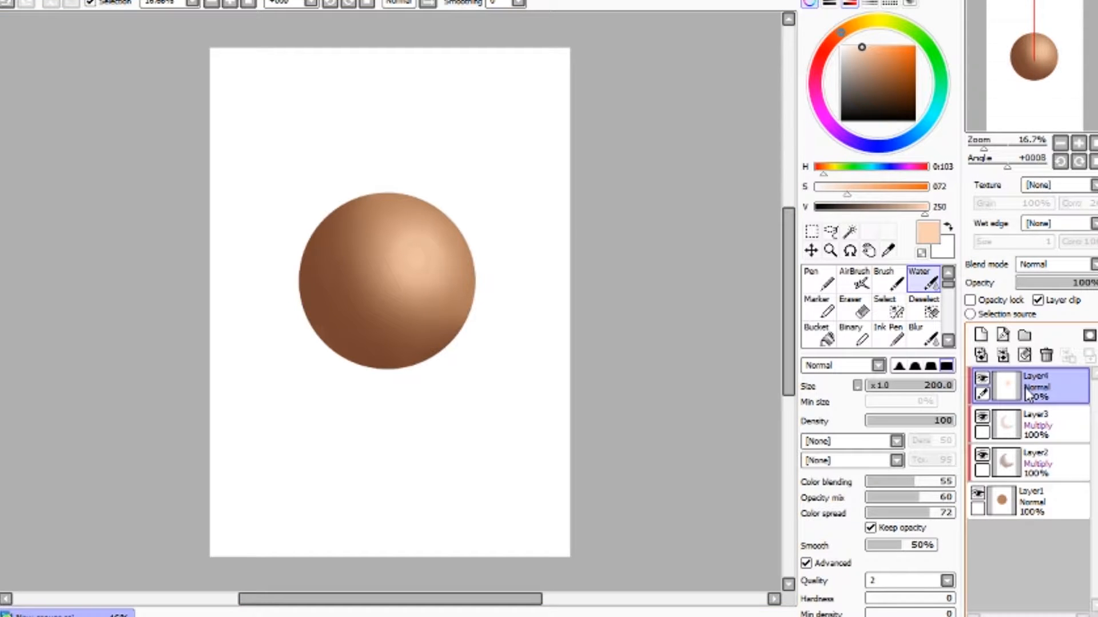
- Add another new layer and set its blend mode to Screen
left_click(982, 336)
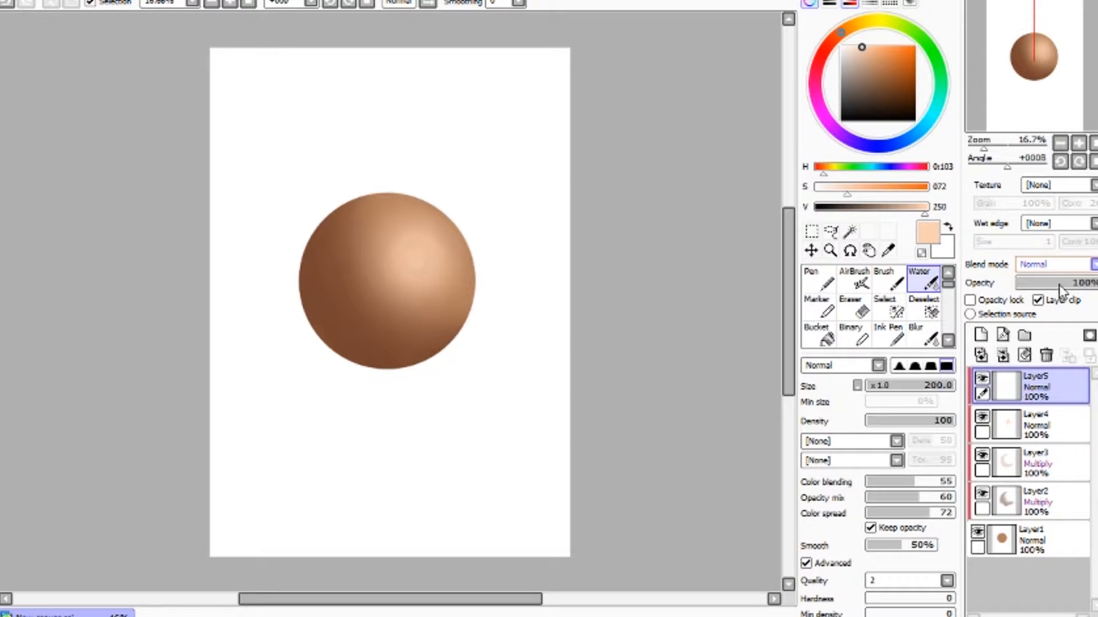
left_click(1037, 309)
left_click(893, 286)
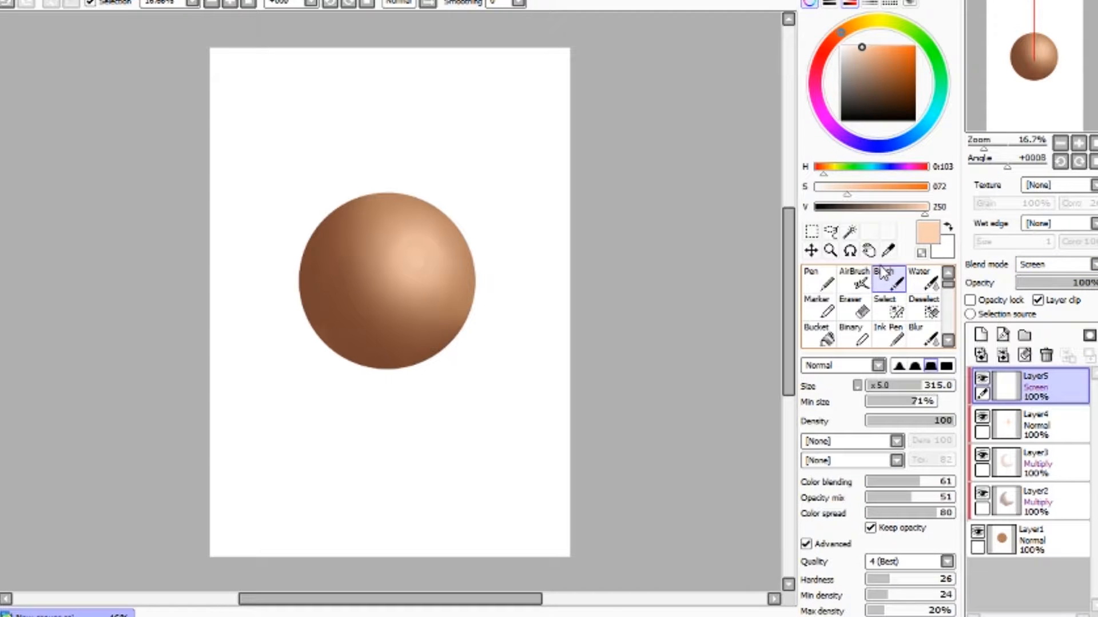
- Try a highlight stroke, undo it, and reduce the Brush size to 120
mouse_move(427, 246)
left_mouse_down()
mouse_move(416, 244)
mouse_move(426, 255)
left_mouse_up()
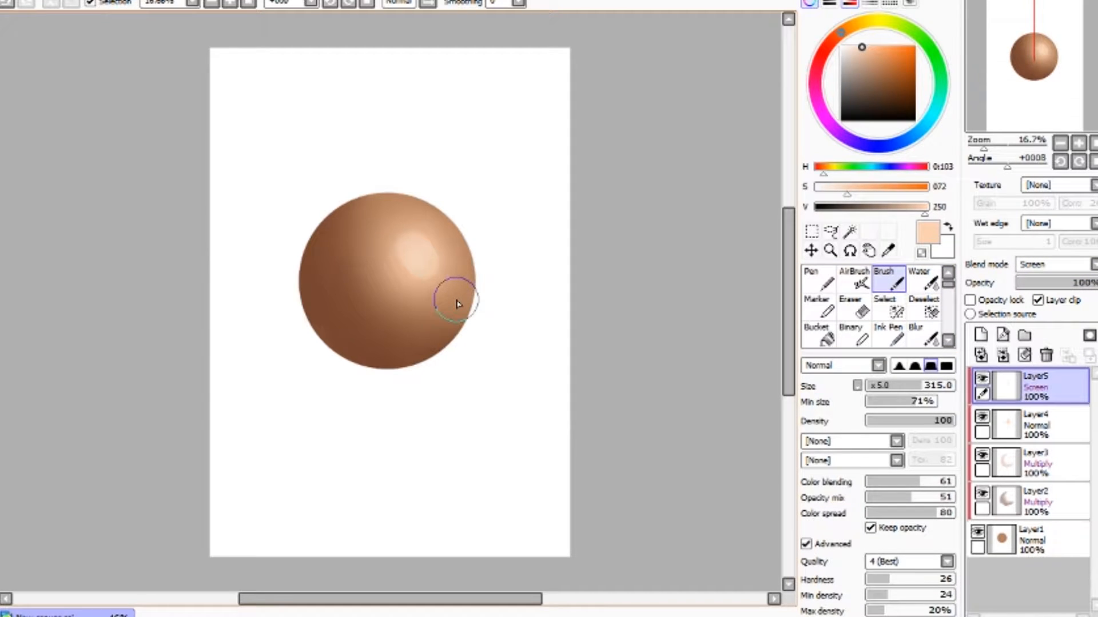
key("ctrl+z")
key("bracketleft")
key("bracketleft")
key("bracketleft")
key("bracketleft")
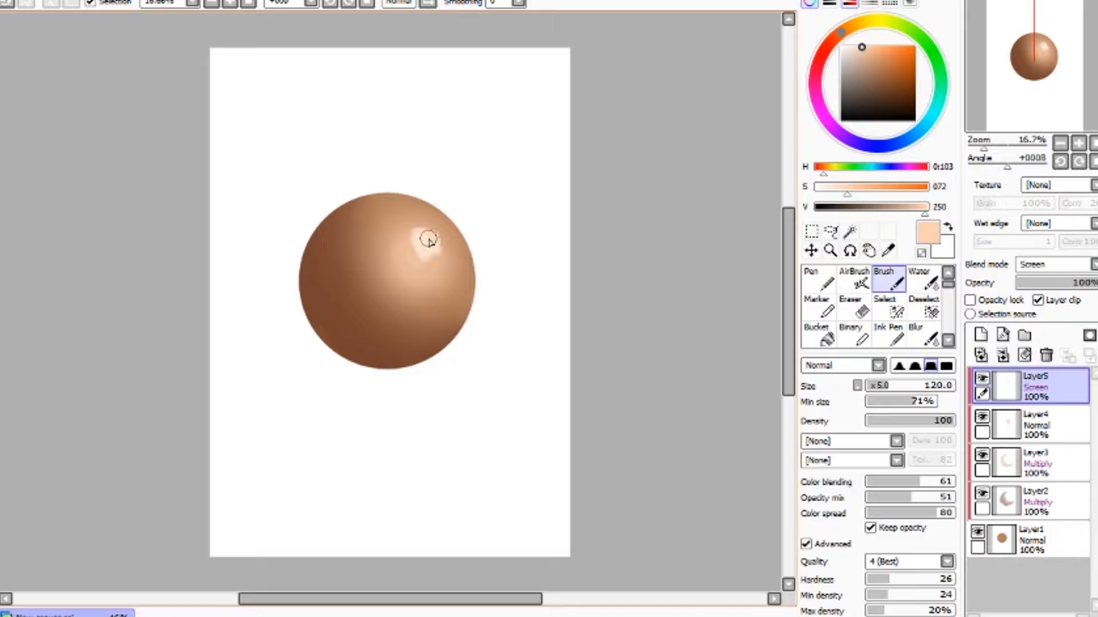
- Blend the small bright highlight near the sphere's upper right with the Water tool
left_click(921, 280)
left_click_drag(444, 269, 430, 260)
key("bracketleft")
key("bracketleft")
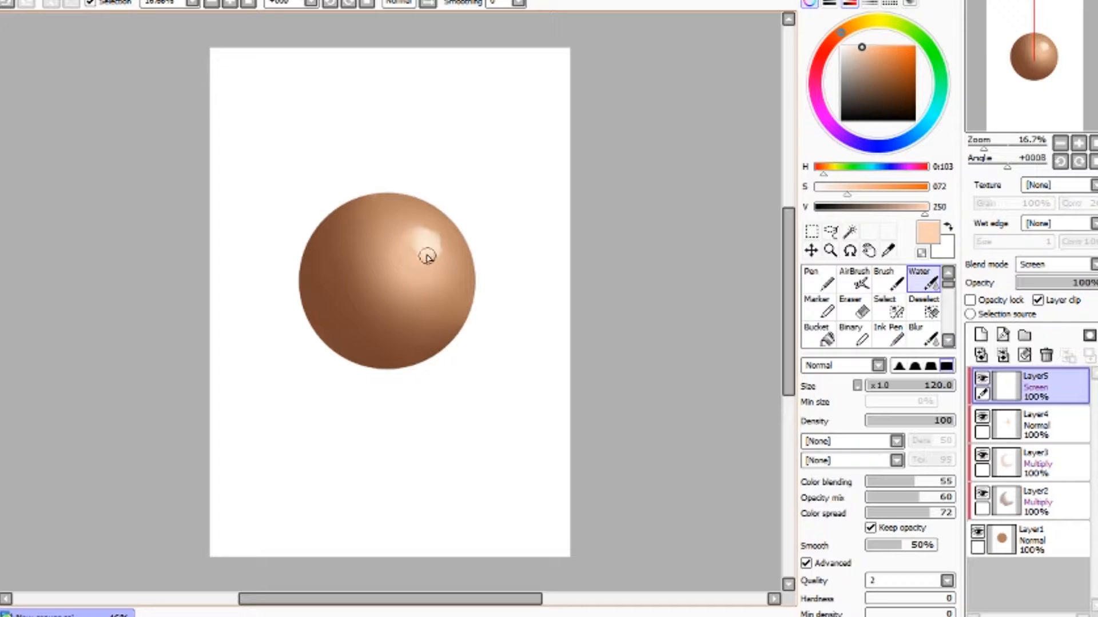
left_click_drag(433, 254, 438, 226)
left_click_drag(442, 240, 408, 249)
mouse_move(420, 245)
left_mouse_down()
mouse_move(437, 267)
mouse_move(418, 236)
left_mouse_up()
- Add a clipped layer in Overlay mode and pick a reddish-orange colour for the AirBrush
left_click(981, 336)
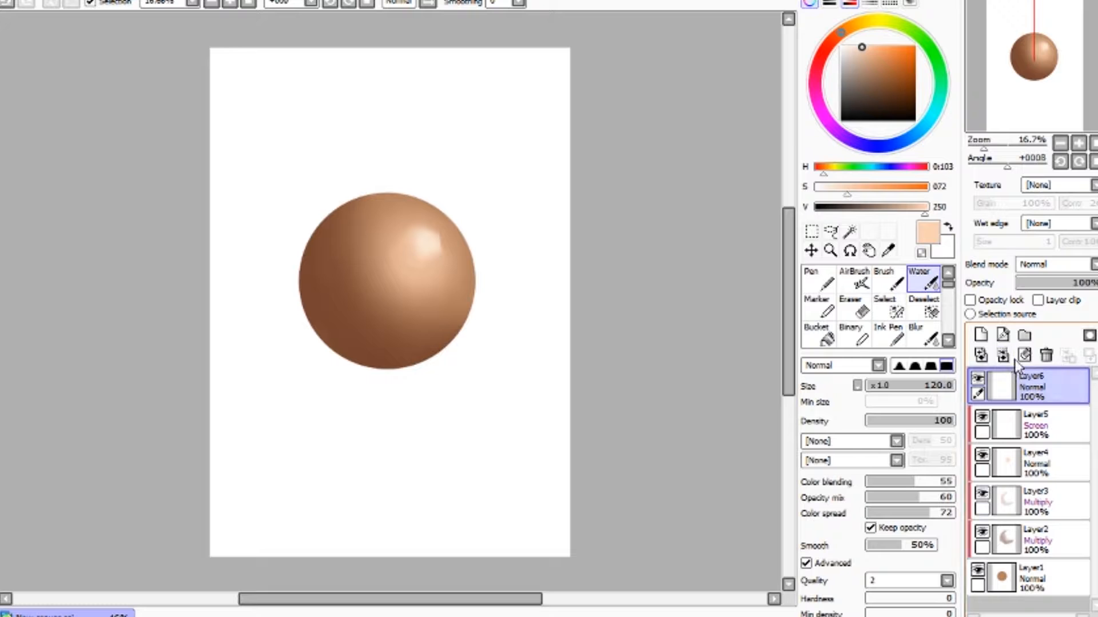
left_click(1038, 300)
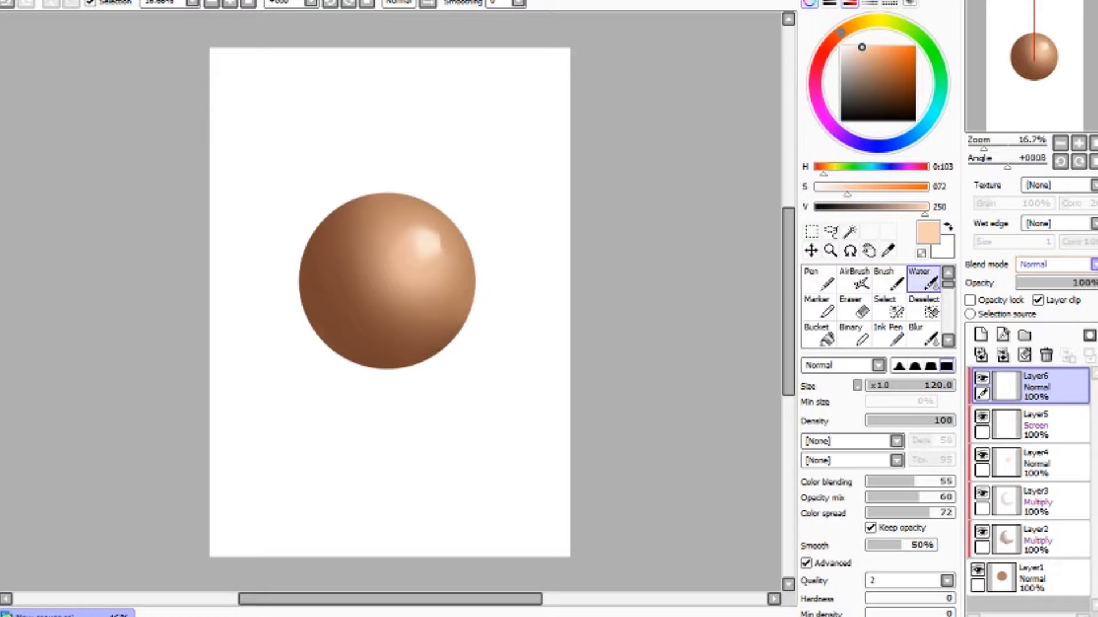
left_click(1045, 342)
left_click_drag(825, 170, 906, 211)
left_click_drag(823, 180, 818, 180)
left_click(854, 280)
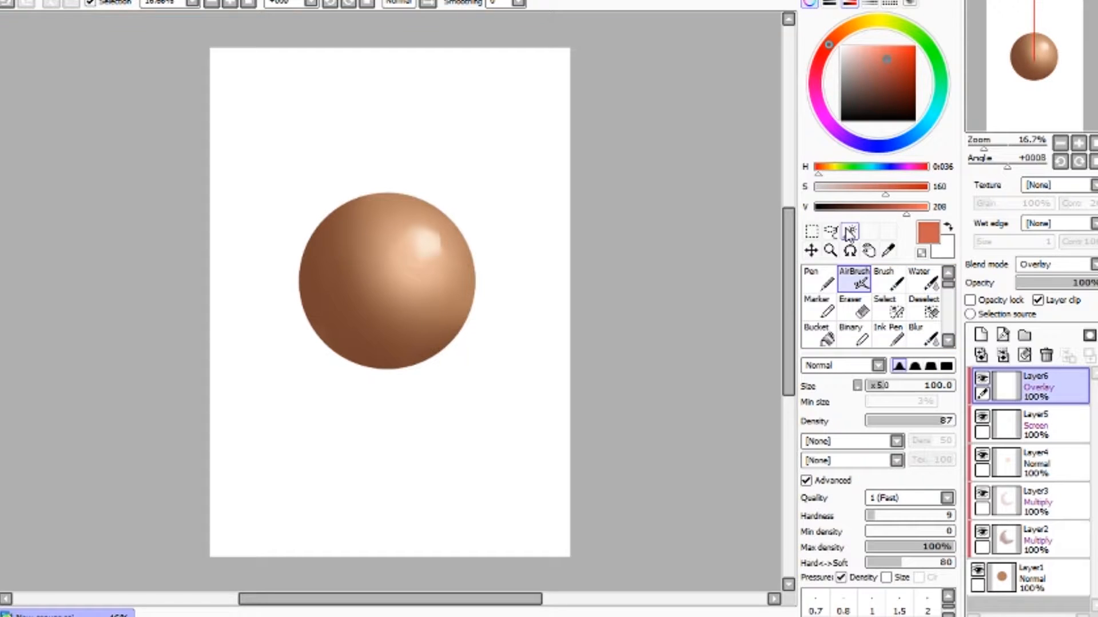
- Airbrush a warm reddish glow across the sphere's left and centre at size 250
key("bracketright")
key("bracketright")
key("bracketright")
key("bracketright")
key("bracketright")
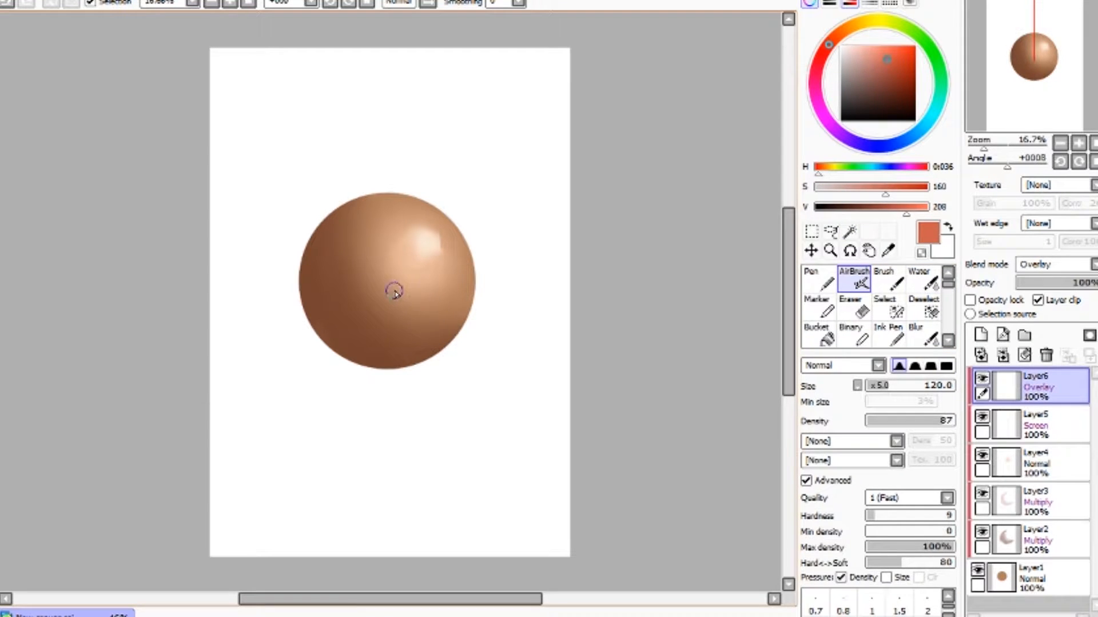
key("bracketright")
mouse_move(372, 292)
left_mouse_down()
mouse_move(350, 257)
mouse_move(421, 314)
mouse_move(355, 226)
mouse_move(397, 319)
mouse_move(419, 321)
mouse_move(387, 318)
mouse_move(355, 228)
mouse_move(382, 288)
mouse_move(417, 314)
mouse_move(336, 246)
mouse_move(408, 295)
left_mouse_up()
key("bracketleft")
key("bracketleft")
key("bracketleft")
mouse_move(366, 208)
left_mouse_down()
mouse_move(363, 240)
mouse_move(392, 323)
mouse_move(362, 308)
mouse_move(355, 250)
mouse_move(479, 337)
left_mouse_up()
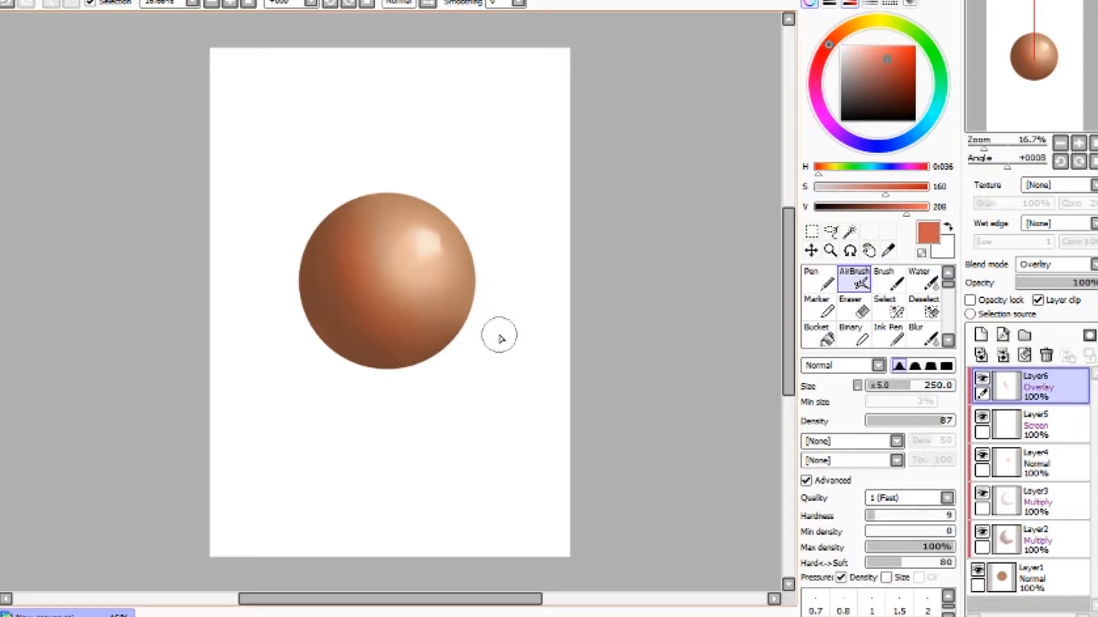
- Duplicate the base circle layer
left_click(1031, 589)
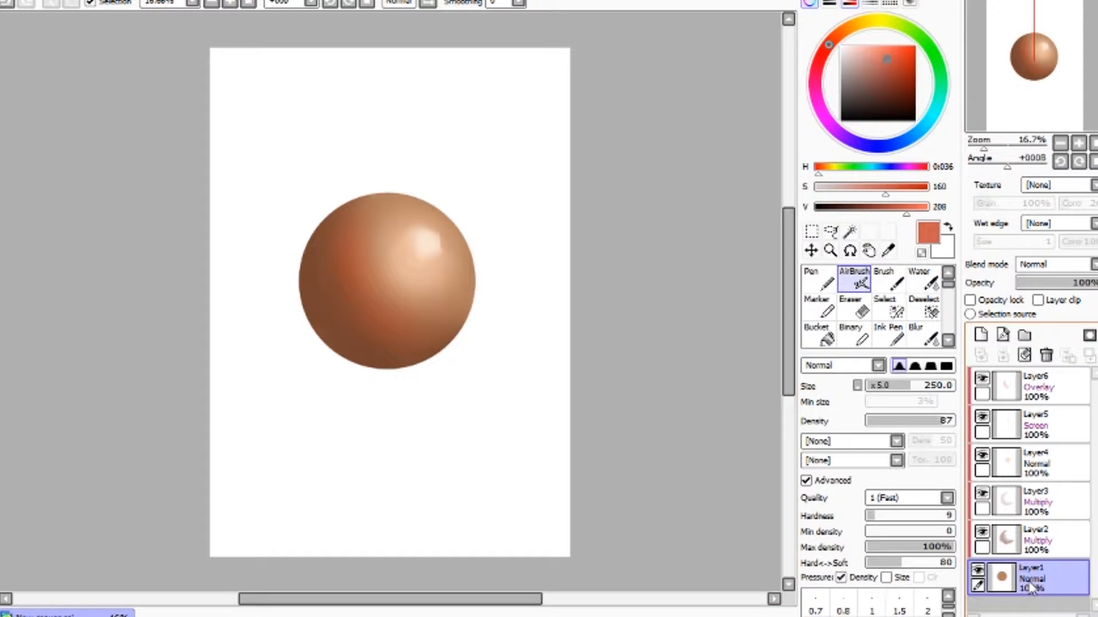
left_click_drag(1035, 579, 976, 338)
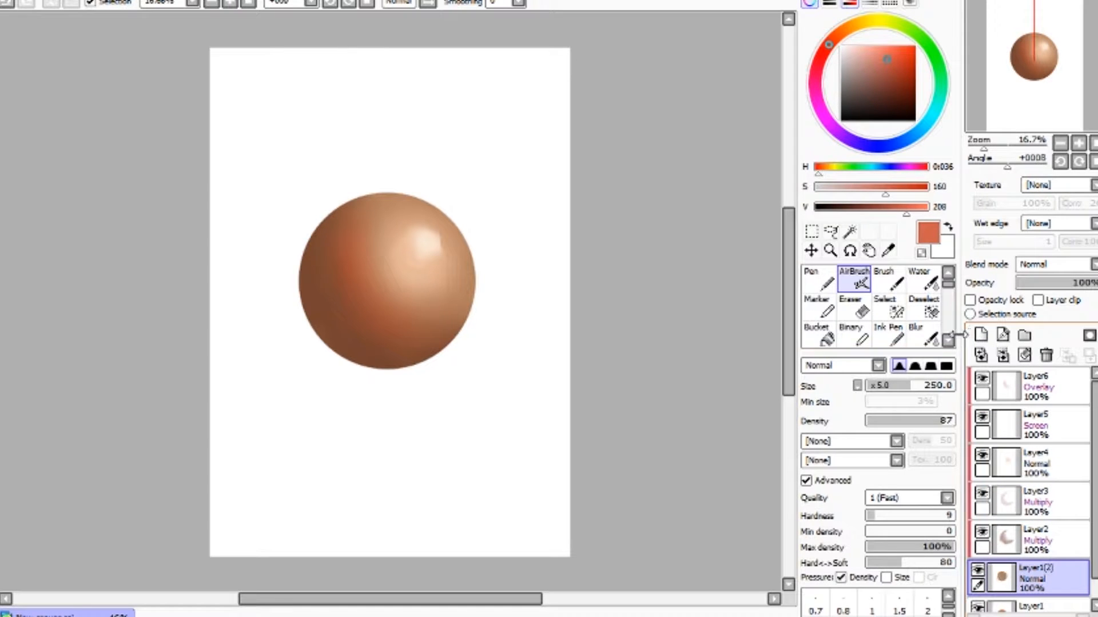
key("ctrl+t")
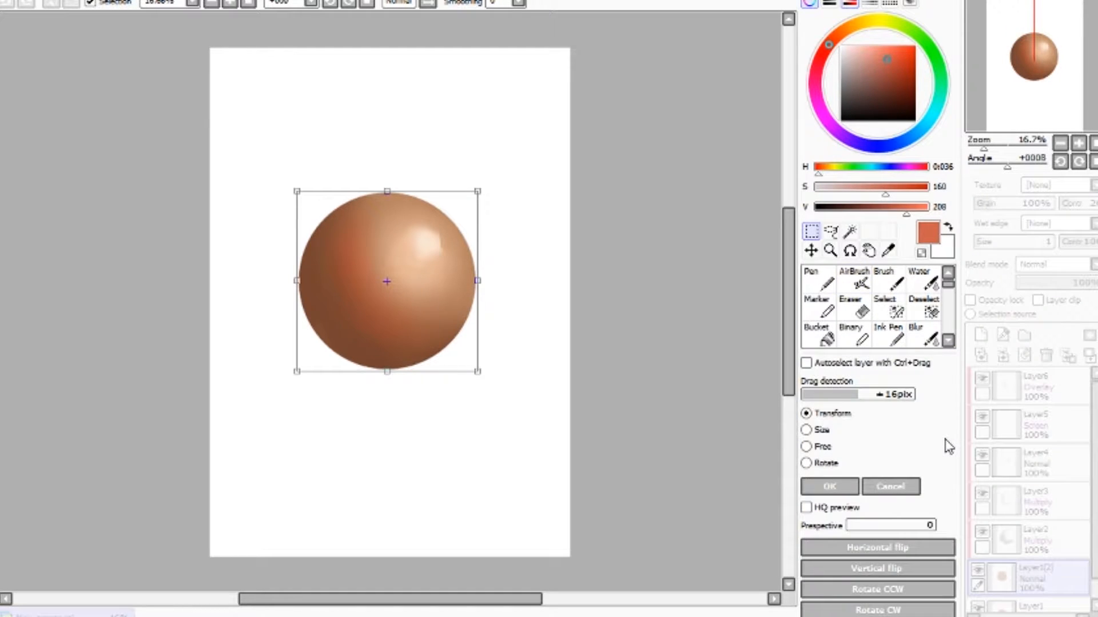
left_click_drag(386, 190, 387, 319)
key("Escape")
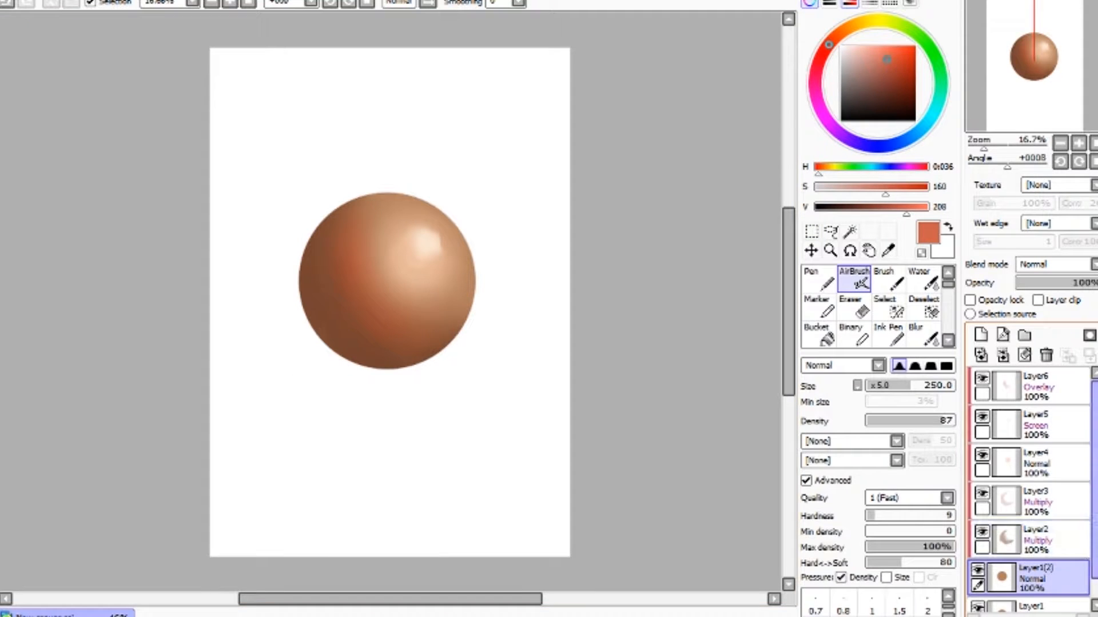
- Transform the original circle layer into a flat ellipse shifted left beneath the sphere as a cast shadow
scroll(1089, 607, "down", 2)
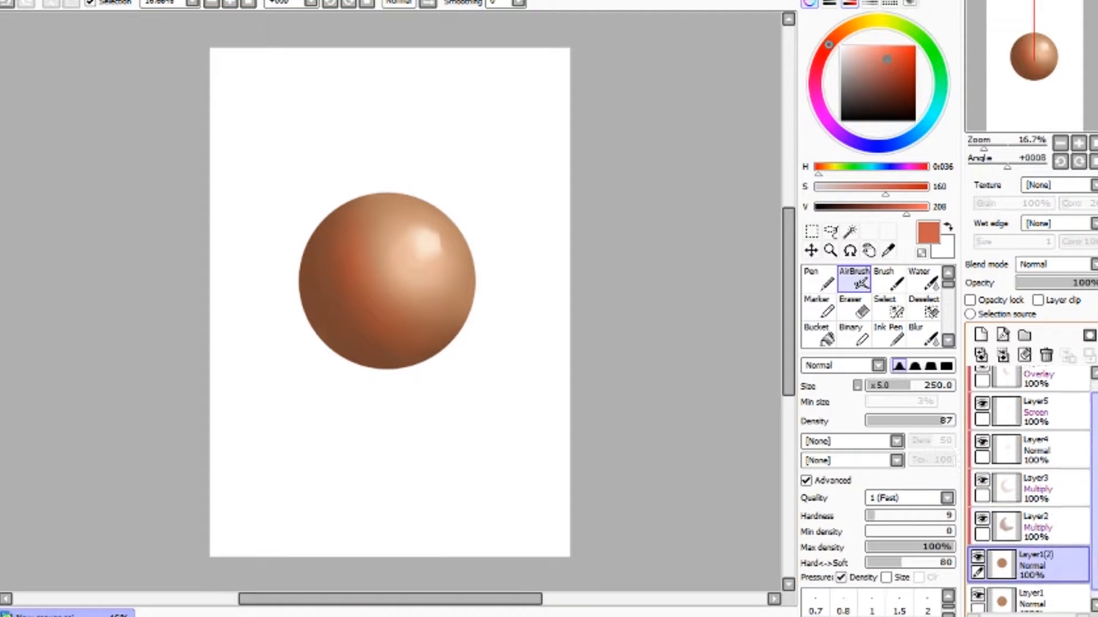
left_click(1038, 600)
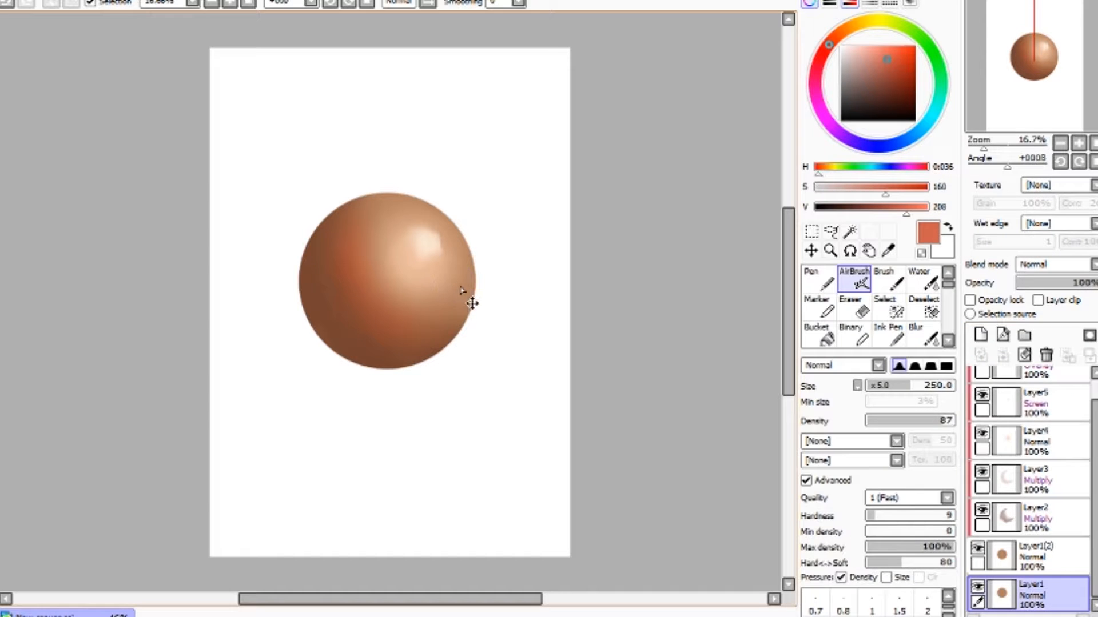
key("ctrl+t")
left_click_drag(387, 191, 386, 283)
left_click_drag(379, 327, 372, 351)
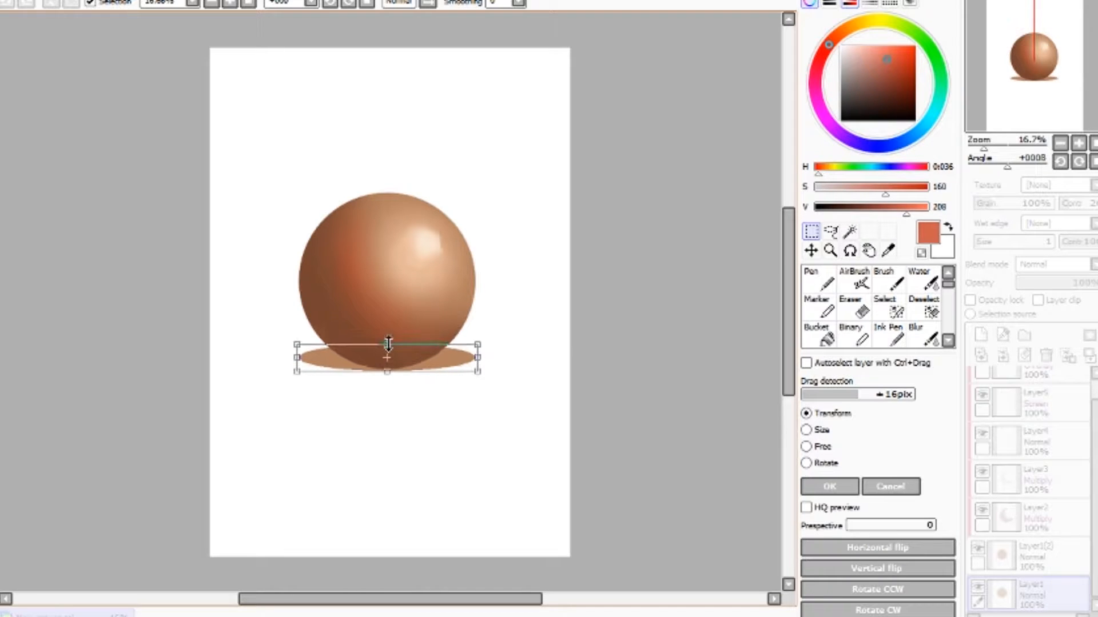
left_click_drag(443, 373, 354, 373)
key("Return")
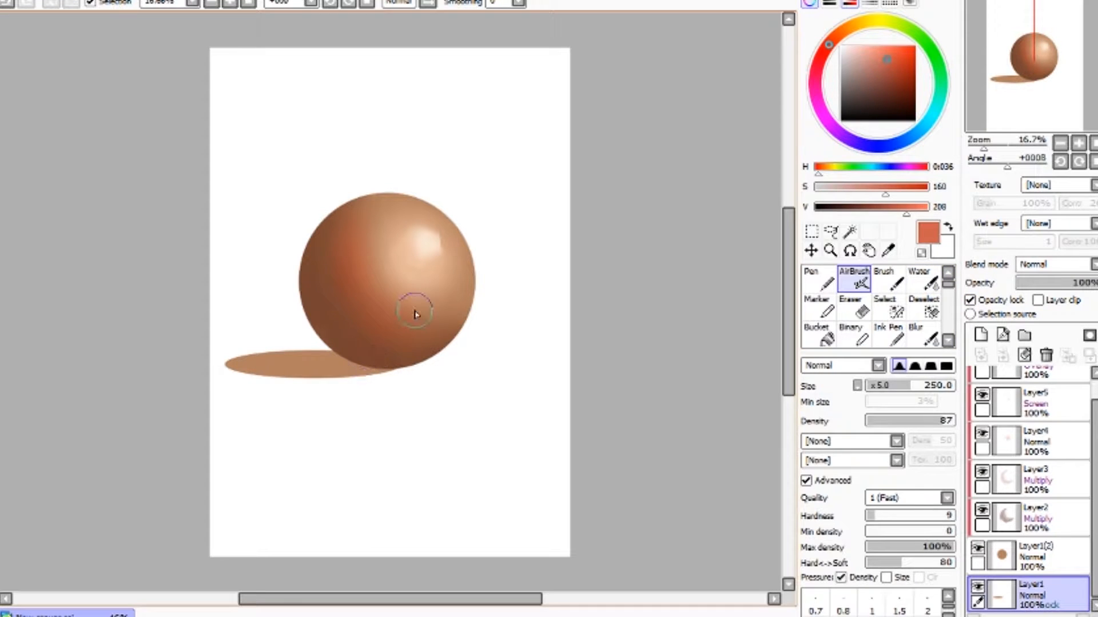
- Darken the cast shadow near the sphere's base with Brush strokes in a deeper brown
left_click(889, 280)
left_click(857, 210)
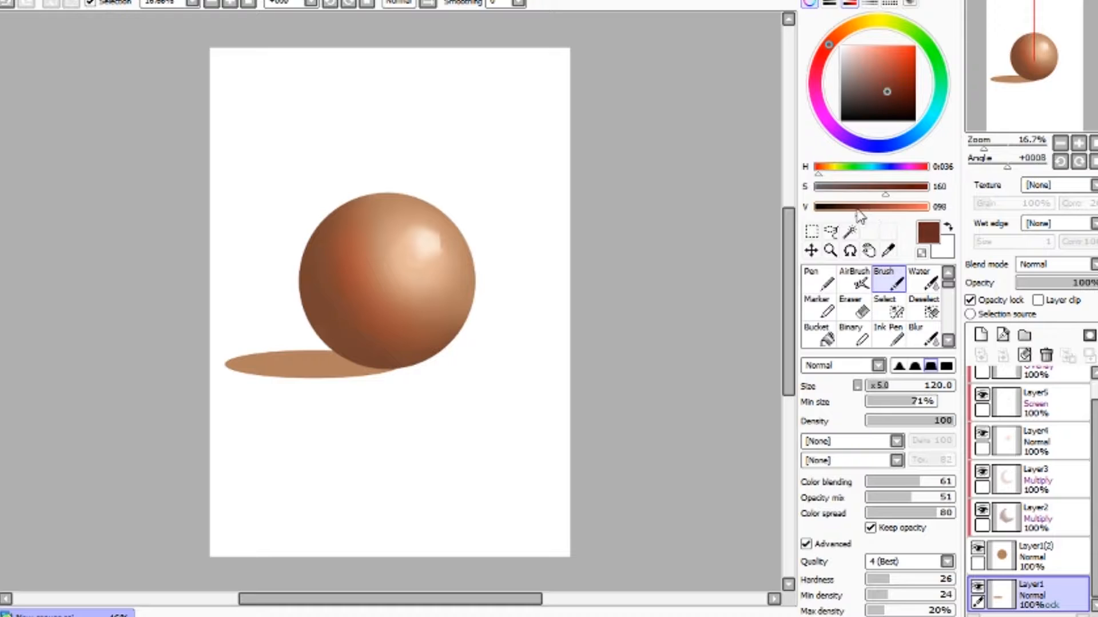
left_click(299, 354, "alt")
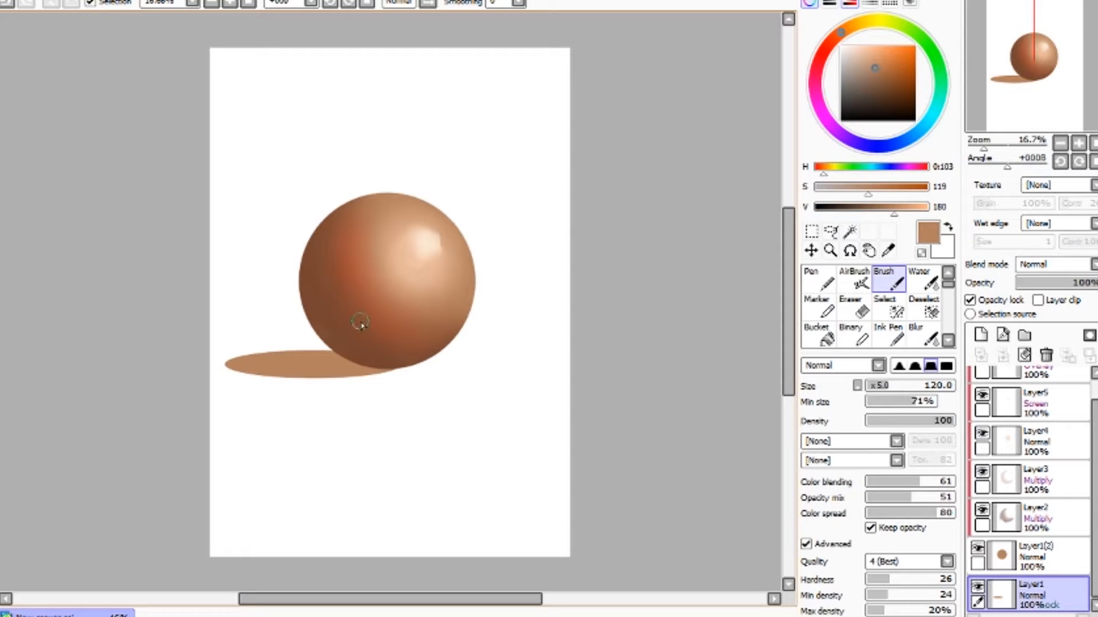
left_click_drag(891, 214, 850, 213)
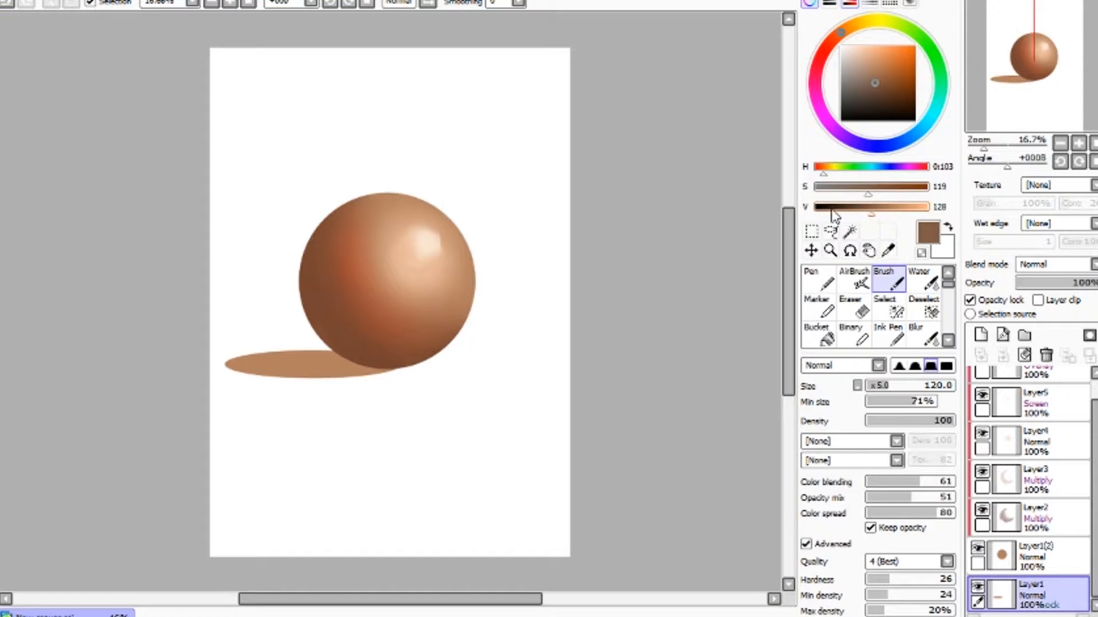
mouse_move(313, 362)
left_mouse_down()
mouse_move(375, 366)
mouse_move(313, 350)
left_mouse_up()
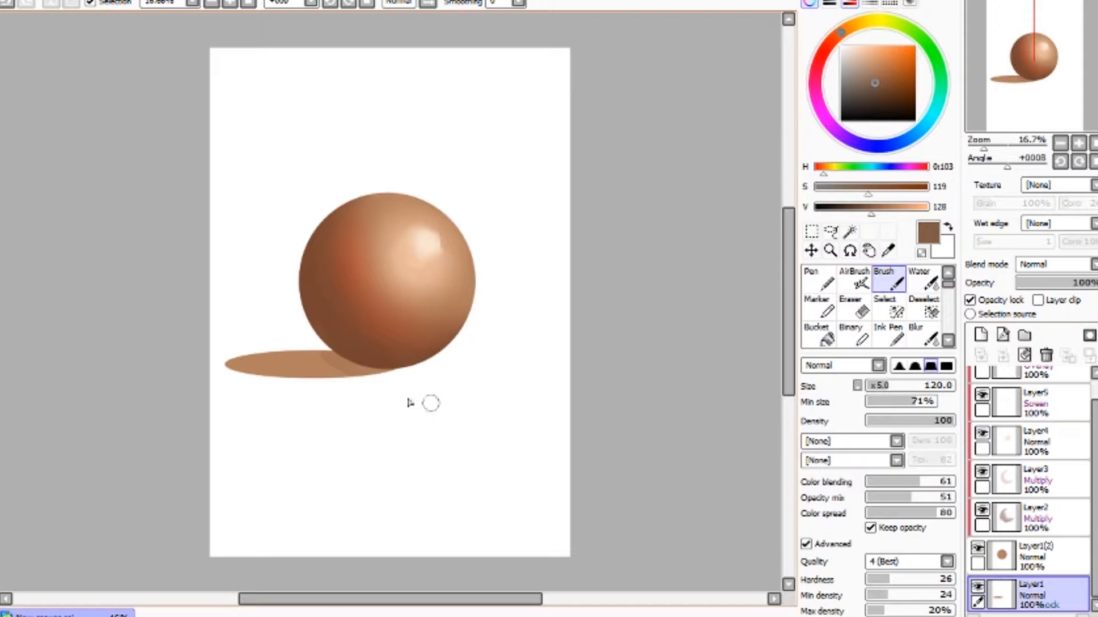
left_click_drag(356, 367, 356, 359)
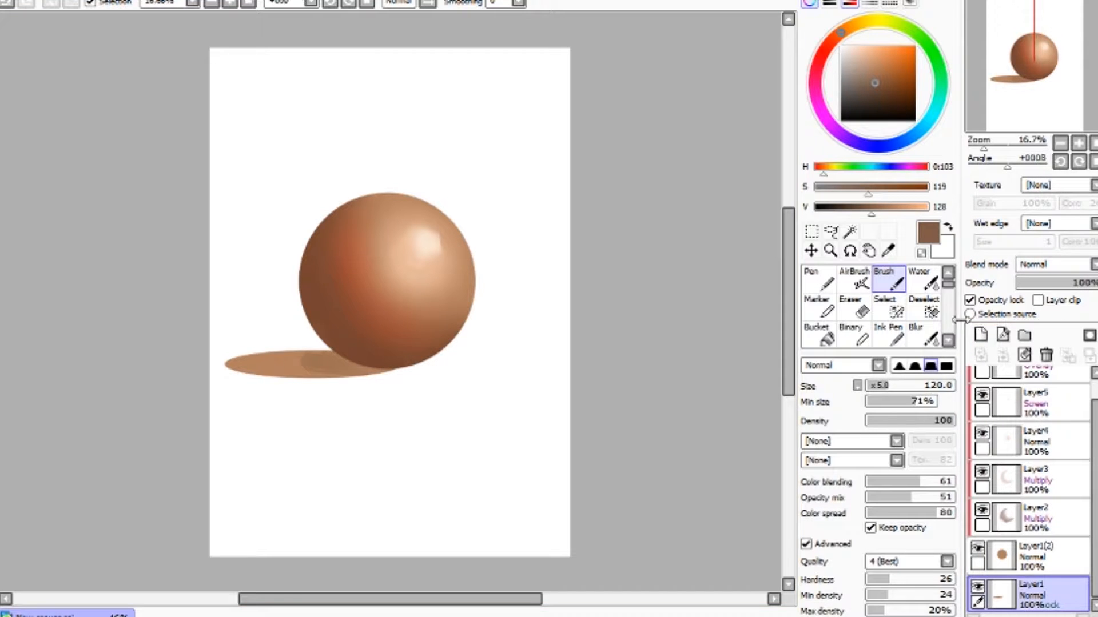
- Refill the opacity-locked cast shadow layer evenly with the lighter brown
left_click(969, 301)
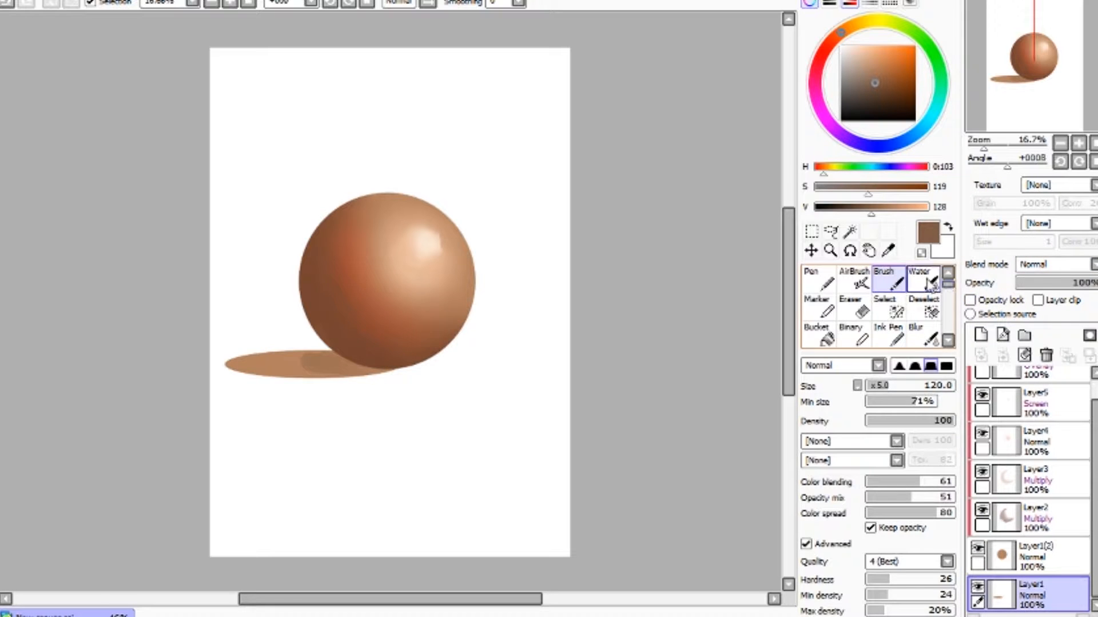
key("x")
left_click(276, 365, "alt")
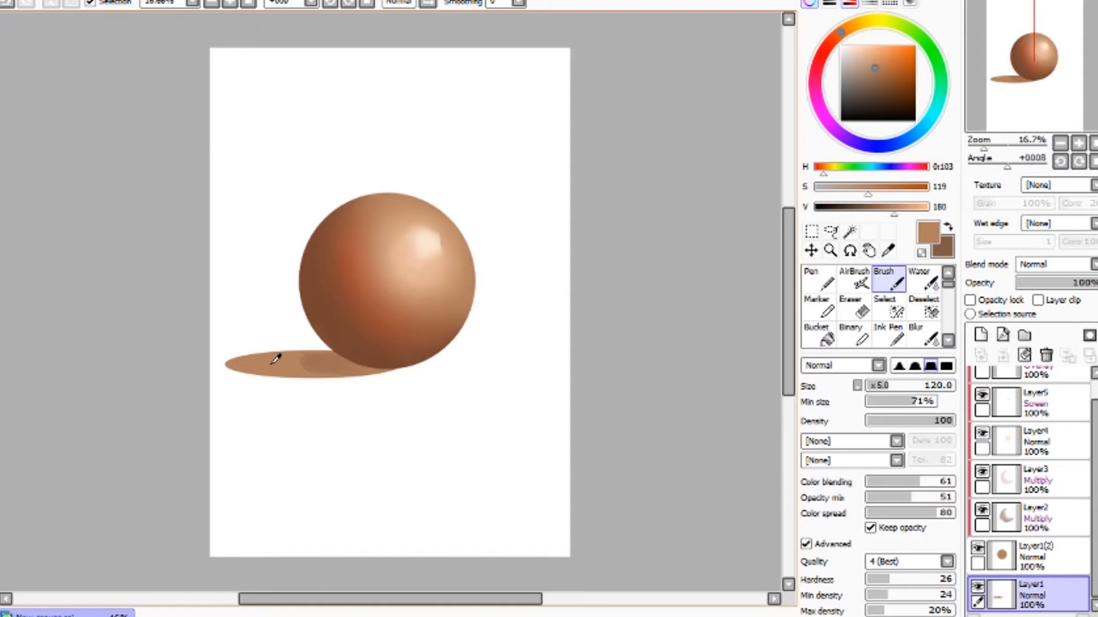
key("alt+Delete")
key("ctrl+z")
left_click(970, 300)
key("alt+Delete")
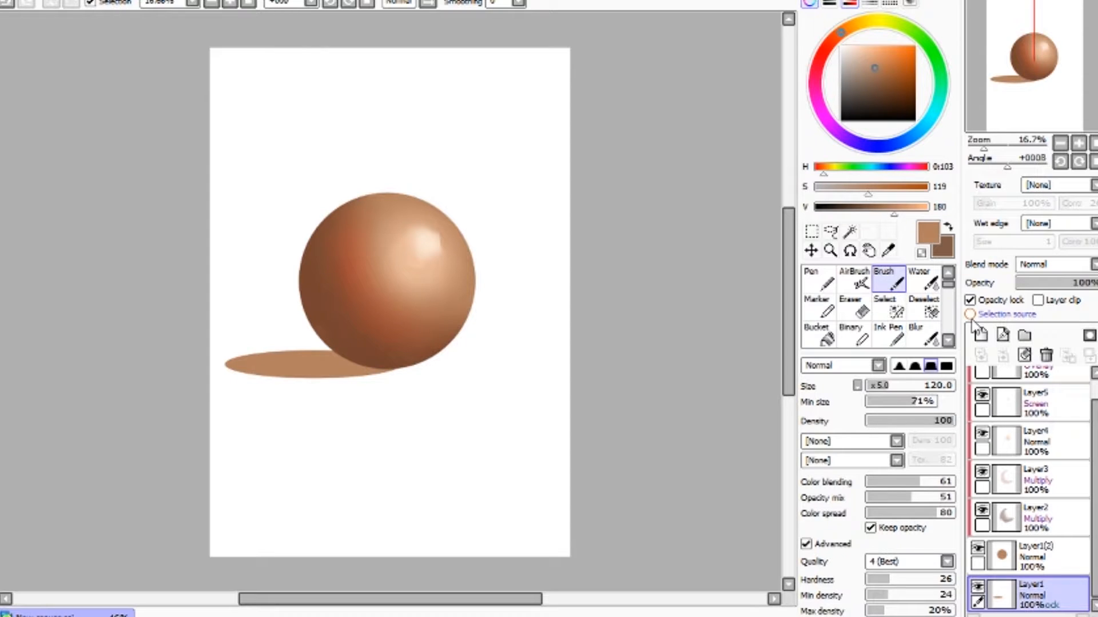
- Try darkening the cast shadow with a near-black brush stroke, then undo it
key("x")
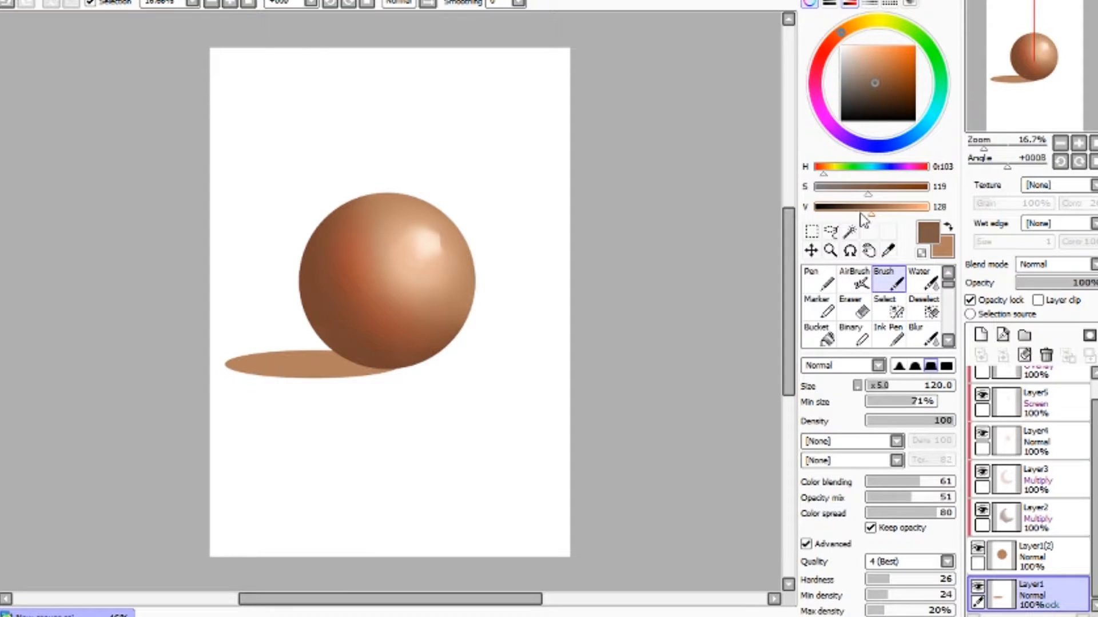
left_click_drag(859, 214, 840, 214)
mouse_move(377, 372)
left_mouse_down()
mouse_move(315, 360)
mouse_move(367, 364)
mouse_move(313, 350)
mouse_move(375, 365)
mouse_move(327, 346)
mouse_move(380, 368)
mouse_move(323, 347)
mouse_move(378, 366)
mouse_move(298, 348)
mouse_move(321, 356)
mouse_move(286, 373)
left_mouse_up()
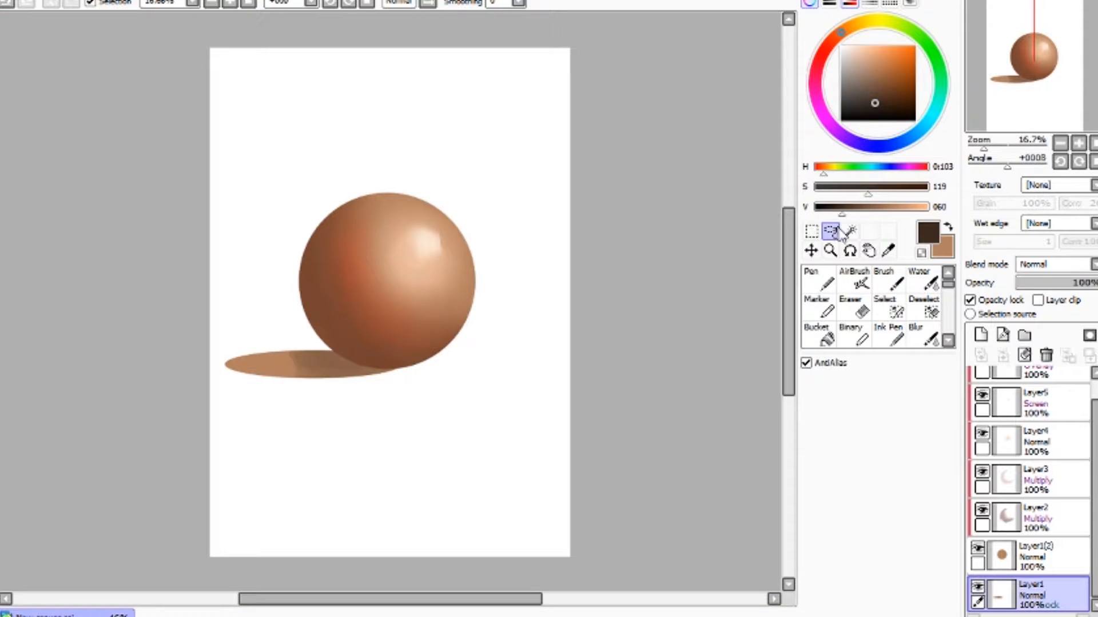
left_click_drag(840, 210, 825, 210)
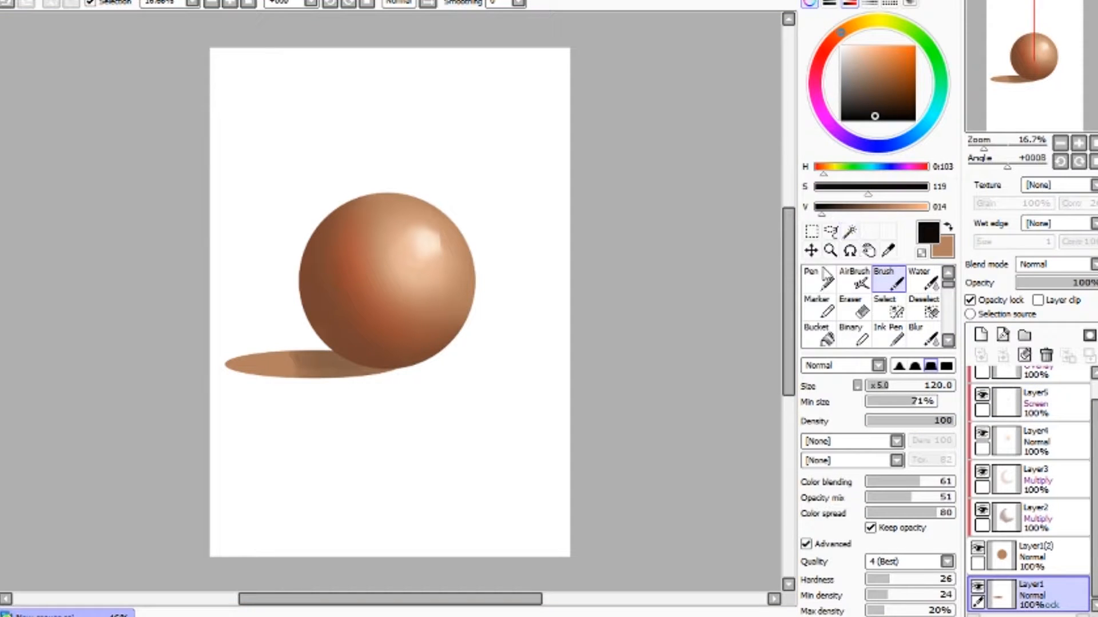
left_click_drag(790, 328, 791, 327)
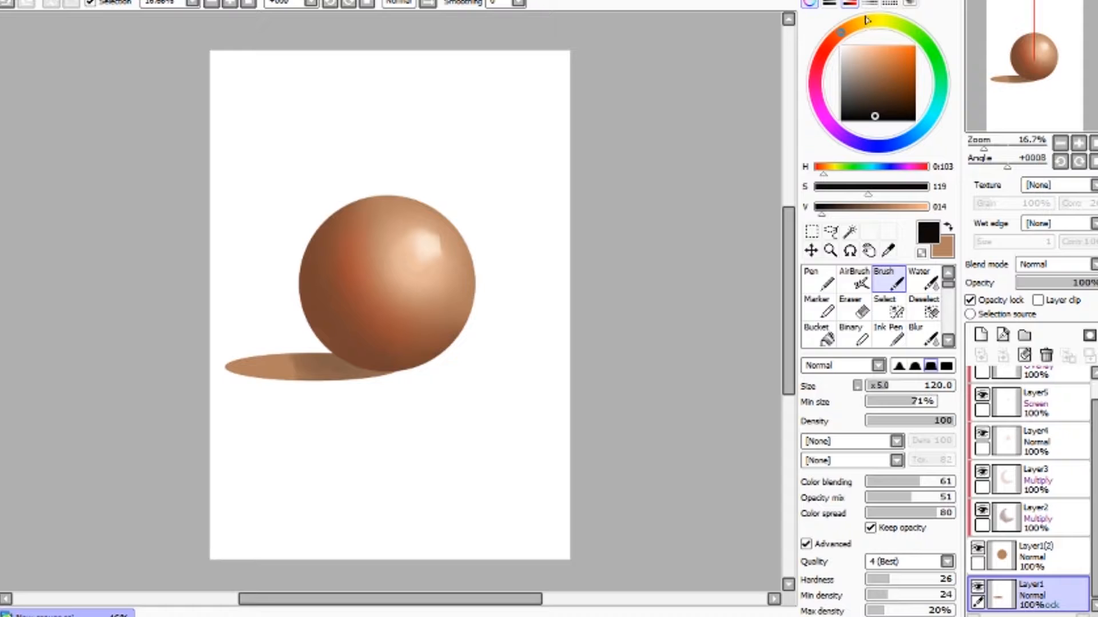
left_click(810, 3)
left_click_drag(891, 480, 898, 480)
mouse_move(362, 374)
left_mouse_down()
mouse_move(382, 372)
mouse_move(319, 362)
mouse_move(329, 356)
mouse_move(295, 369)
left_mouse_up()
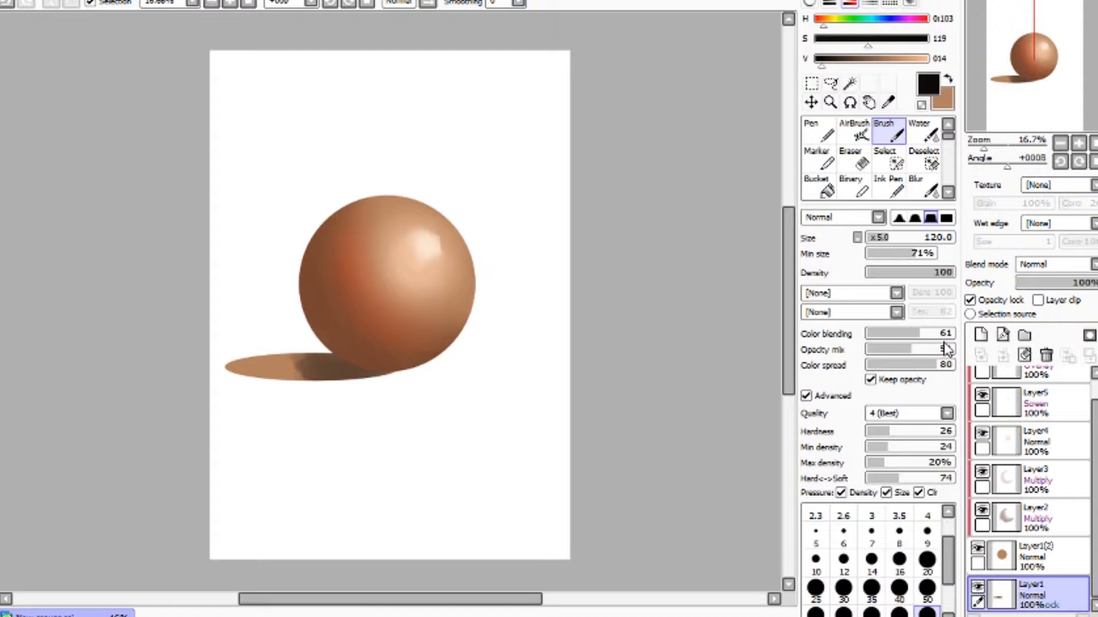
key("ctrl+z")
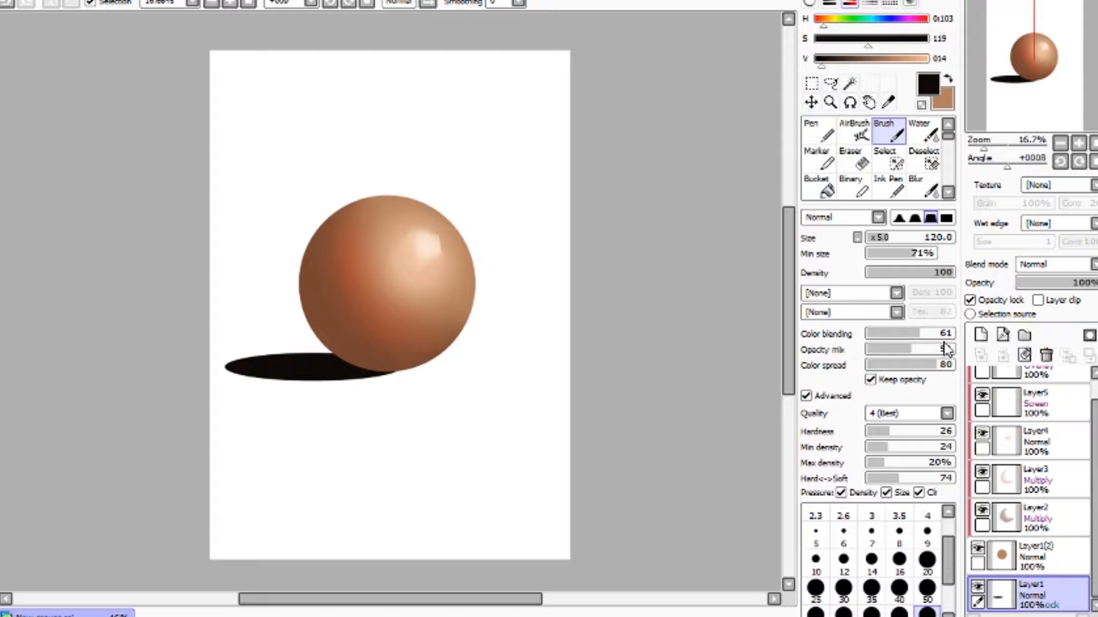
key("x")
key("ctrl+y")
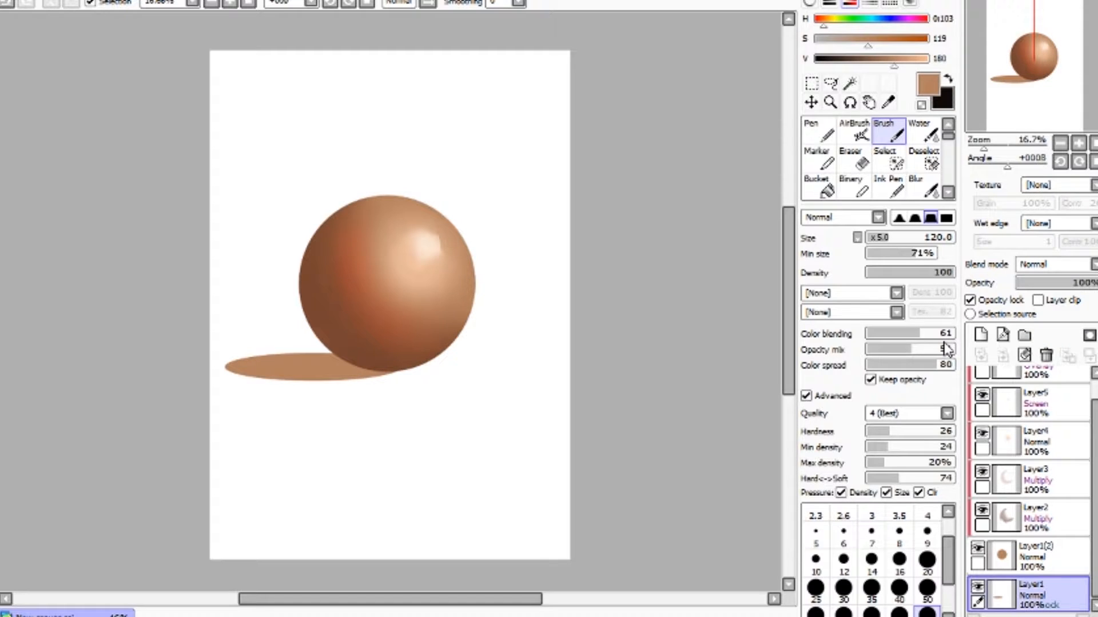
- Add a new layer above the shadow, set it to Multiply and clip it to the shadow
left_click(982, 336)
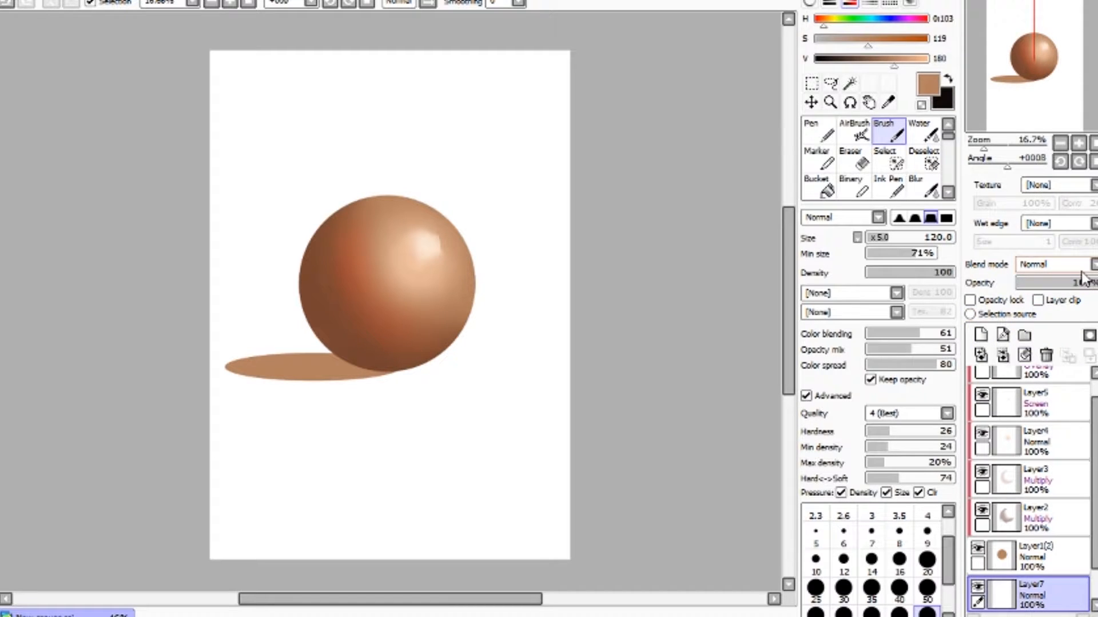
scroll(1052, 264, "down", 1)
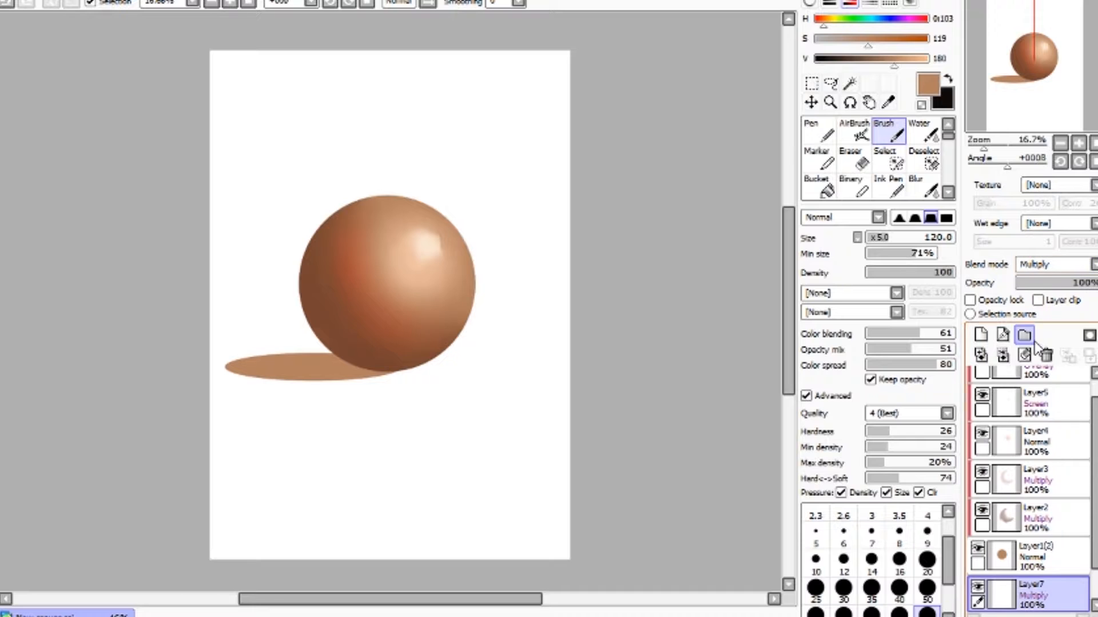
left_click(1052, 302)
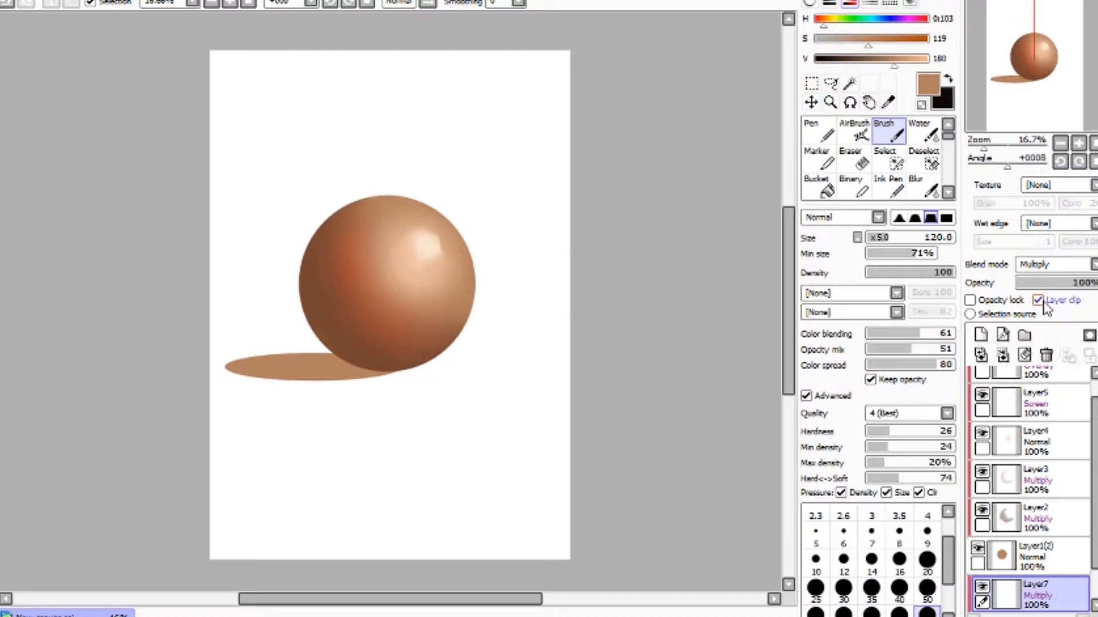
- Paint dark brown shading along the shadow under the sphere and soften it with the Water tool
mouse_move(365, 382)
left_mouse_down()
mouse_move(335, 361)
mouse_move(377, 373)
mouse_move(317, 370)
mouse_move(383, 369)
mouse_move(352, 356)
mouse_move(320, 358)
mouse_move(358, 365)
mouse_move(293, 369)
mouse_move(345, 375)
mouse_move(301, 359)
left_mouse_up()
key("x")
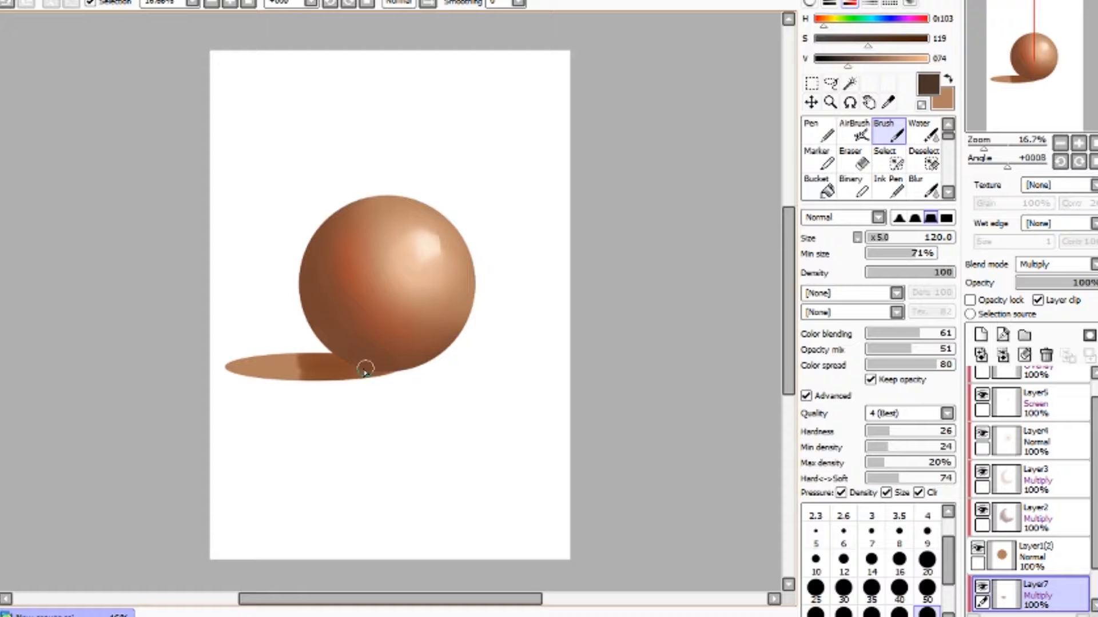
mouse_move(352, 369)
left_mouse_down()
mouse_move(325, 367)
mouse_move(348, 357)
mouse_move(352, 368)
mouse_move(319, 367)
mouse_move(345, 358)
left_mouse_up()
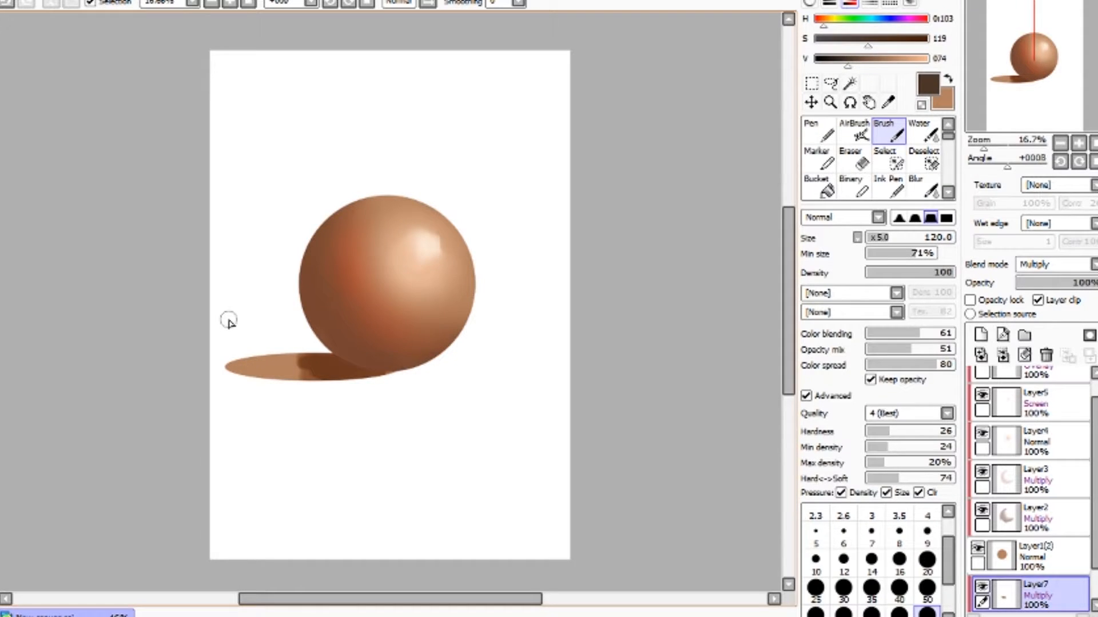
left_click_drag(851, 61, 825, 42)
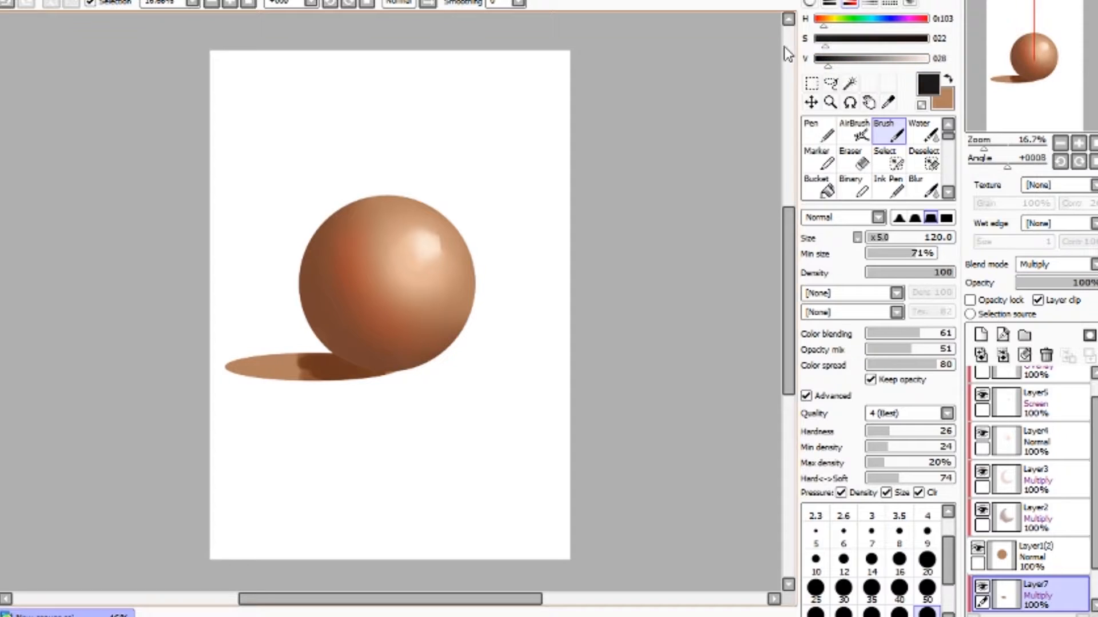
mouse_move(364, 367)
left_mouse_down()
mouse_move(328, 360)
mouse_move(385, 366)
mouse_move(318, 352)
mouse_move(368, 370)
mouse_move(302, 374)
mouse_move(337, 365)
mouse_move(288, 361)
mouse_move(326, 354)
mouse_move(320, 367)
mouse_move(275, 375)
left_mouse_up()
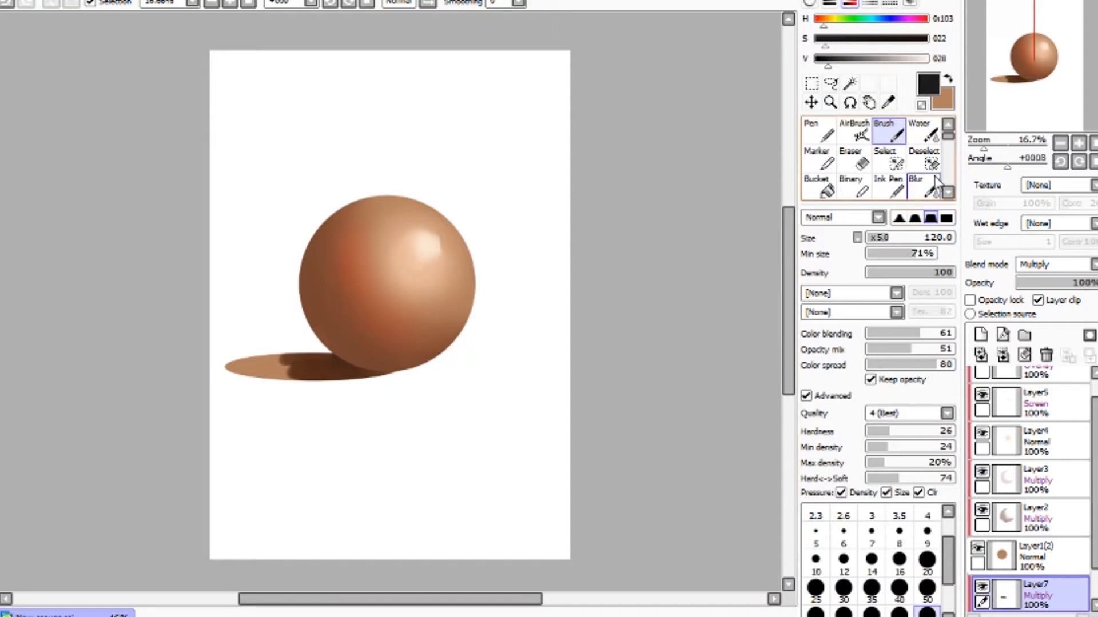
left_click(922, 133)
mouse_move(303, 372)
left_mouse_down()
mouse_move(262, 363)
mouse_move(303, 362)
mouse_move(249, 376)
left_mouse_up()
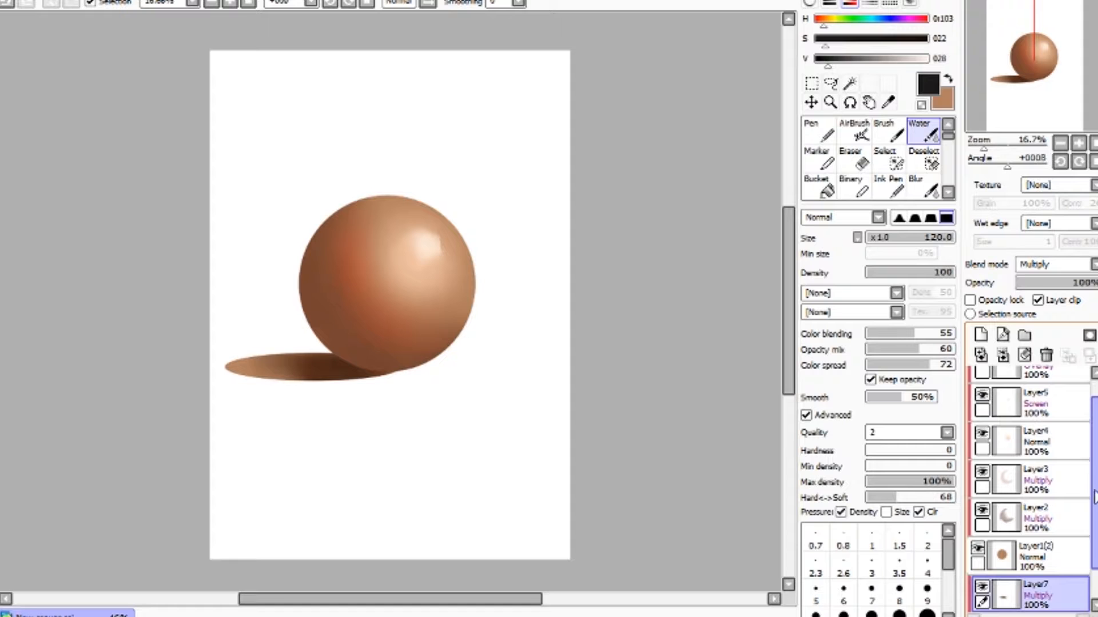
- Add a new layer and move it to the bottom of the layer stack
scroll(1093, 492, "down", 1)
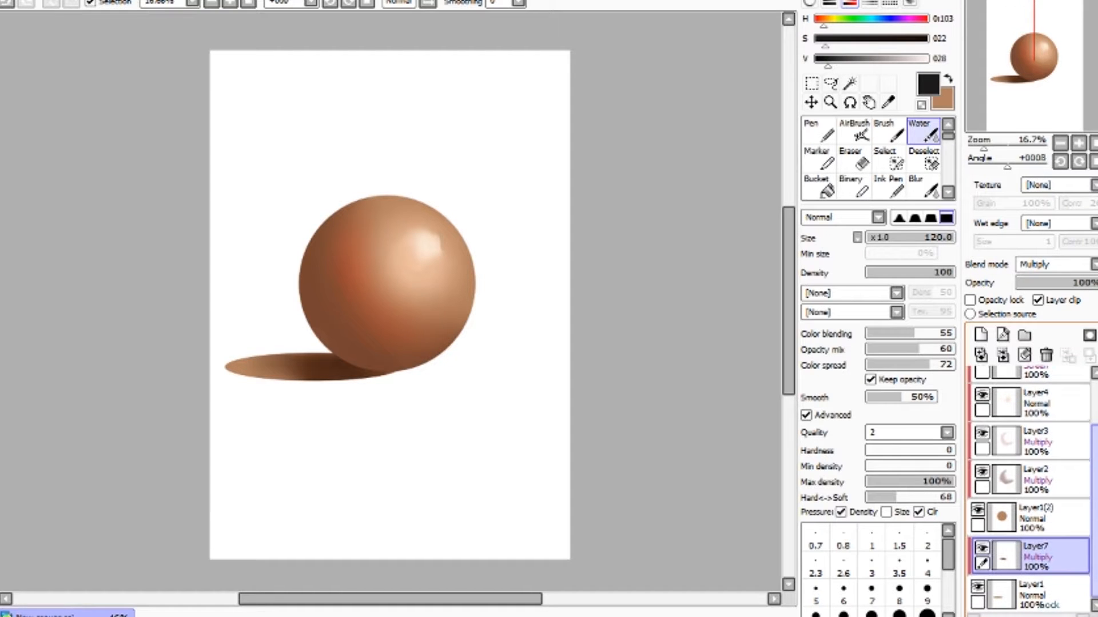
left_click(1044, 600)
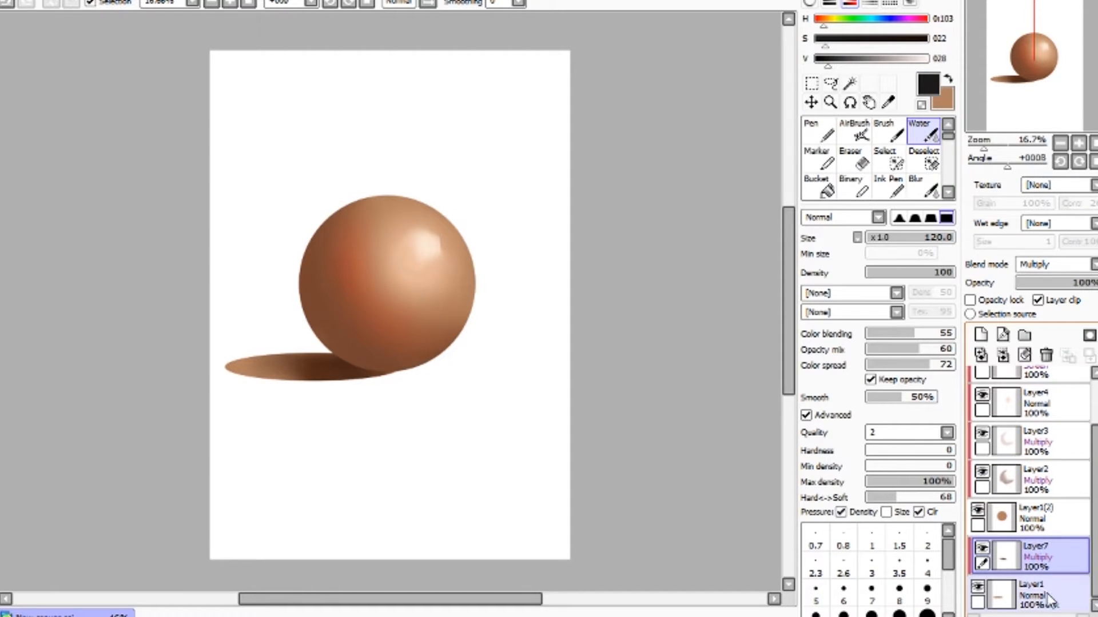
left_click(981, 336)
left_click_drag(1095, 509, 1060, 595)
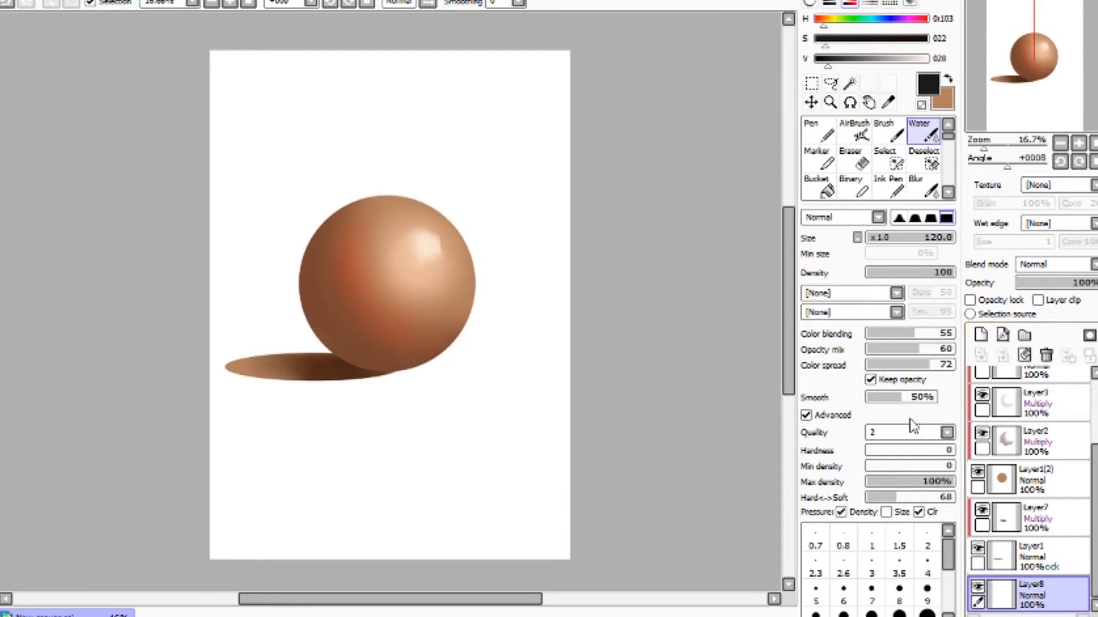
- Select a wide horizontal band around the sphere and fill it with blue
left_click(812, 83)
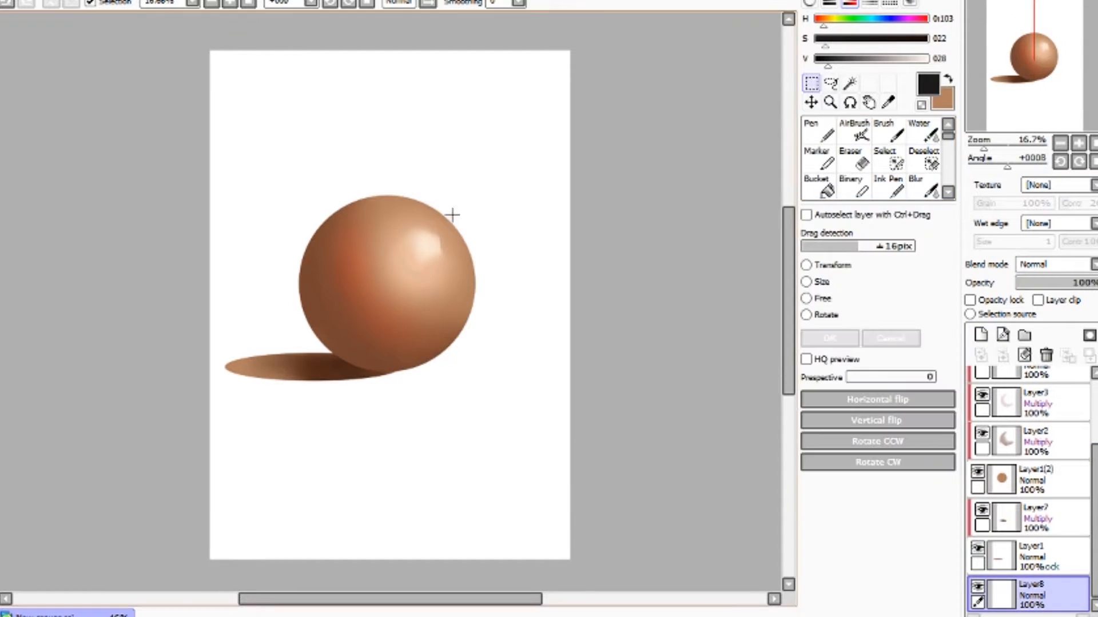
left_click_drag(182, 160, 578, 391)
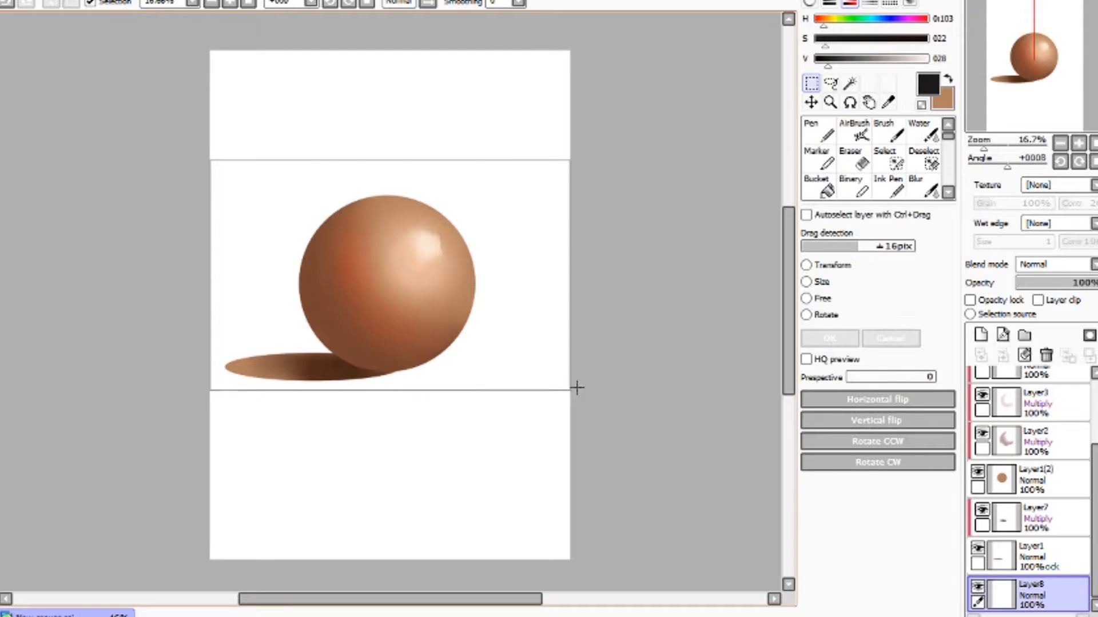
left_click(877, 21)
left_click(887, 42)
left_click(906, 60)
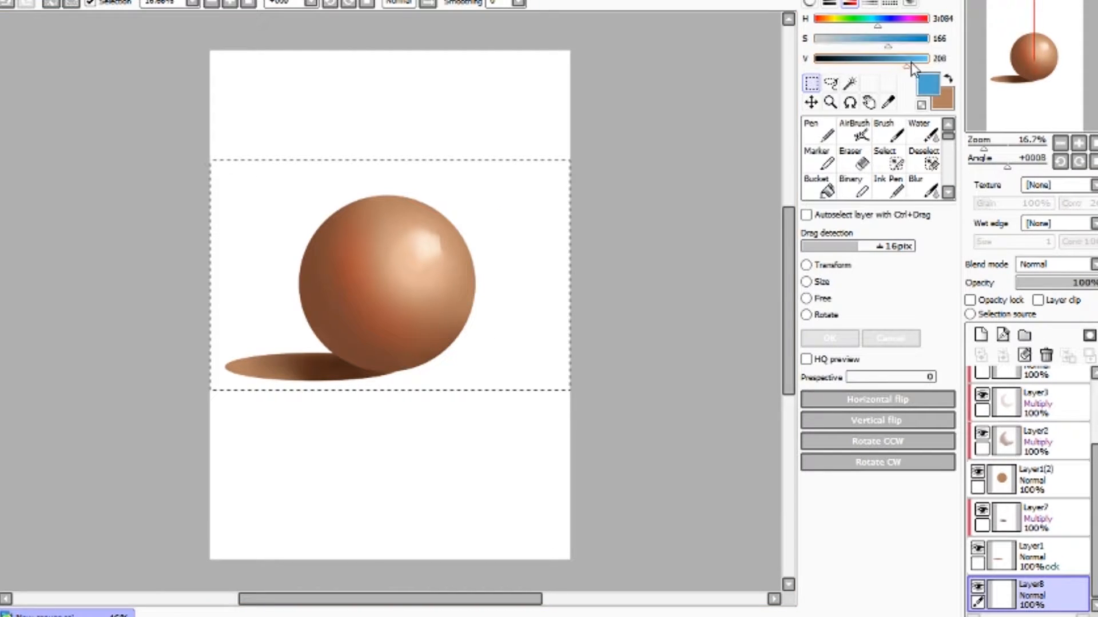
left_click(883, 60)
left_click(903, 43)
left_click(896, 59)
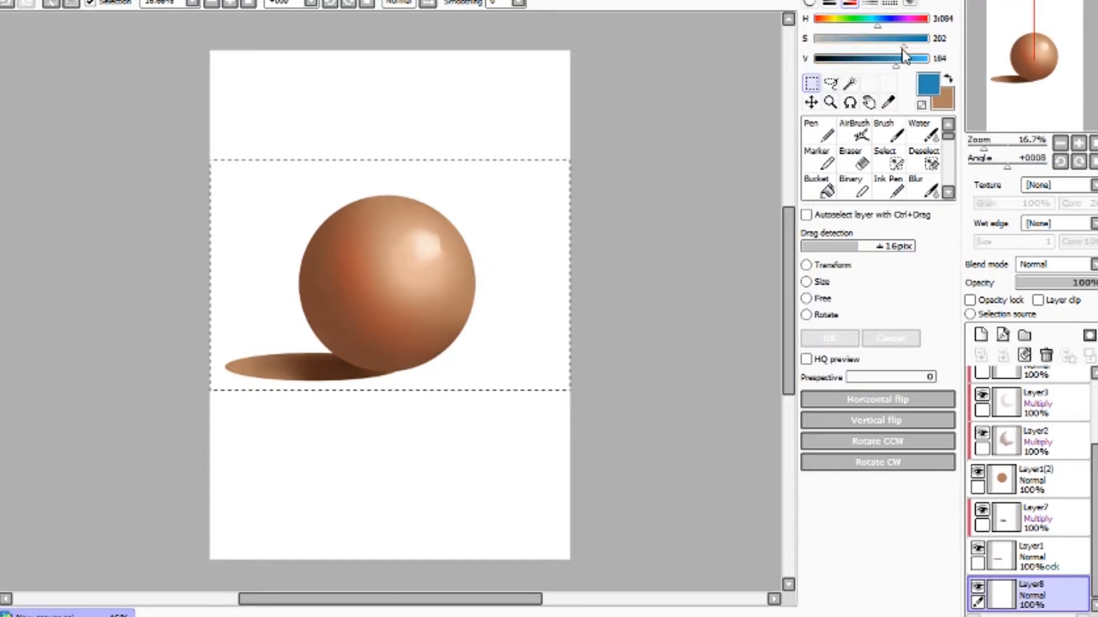
left_click(881, 25)
left_click(906, 59)
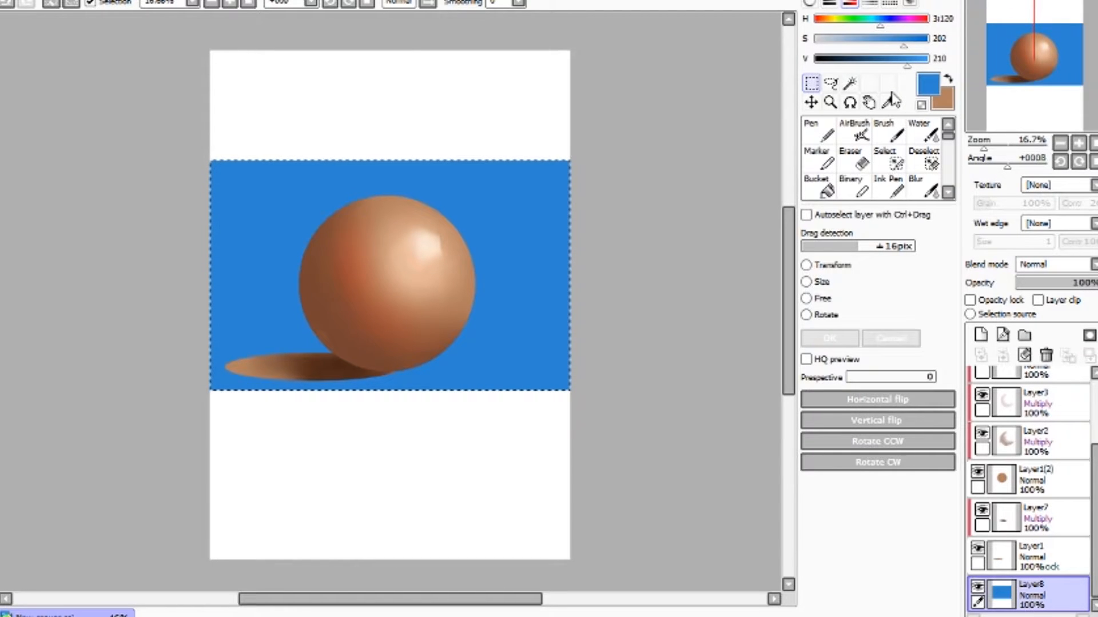
- Paint a pale blue floor strip across the band's lower part with the Brush at size 350
left_click(888, 133)
left_click_drag(908, 48, 927, 67)
left_click_drag(849, 45, 836, 45)
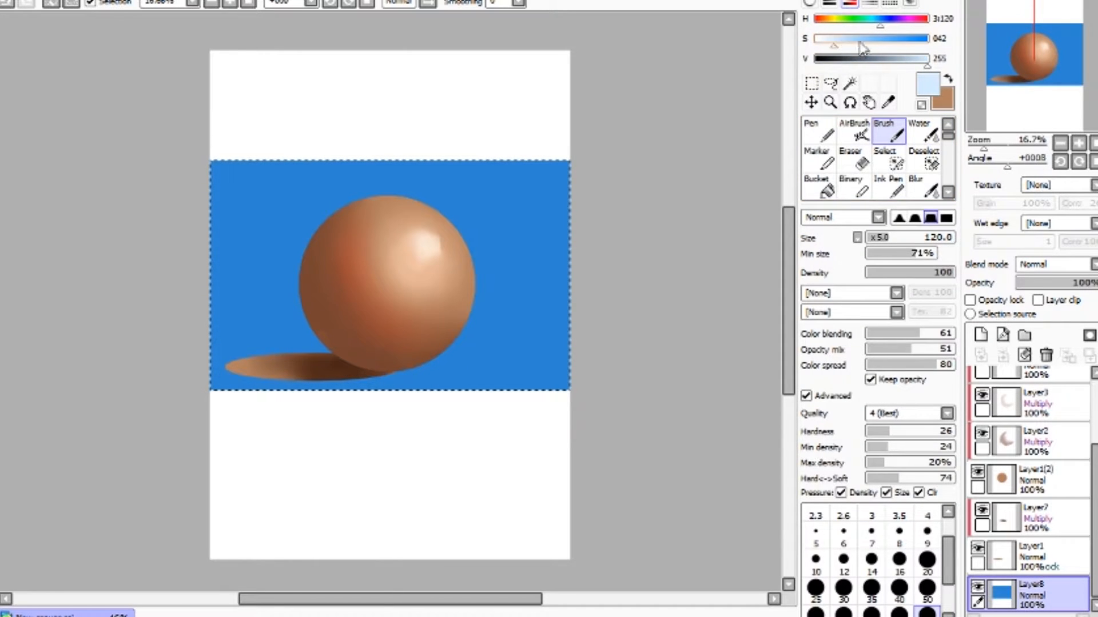
scroll(946, 564, "down", 3)
left_click(927, 582)
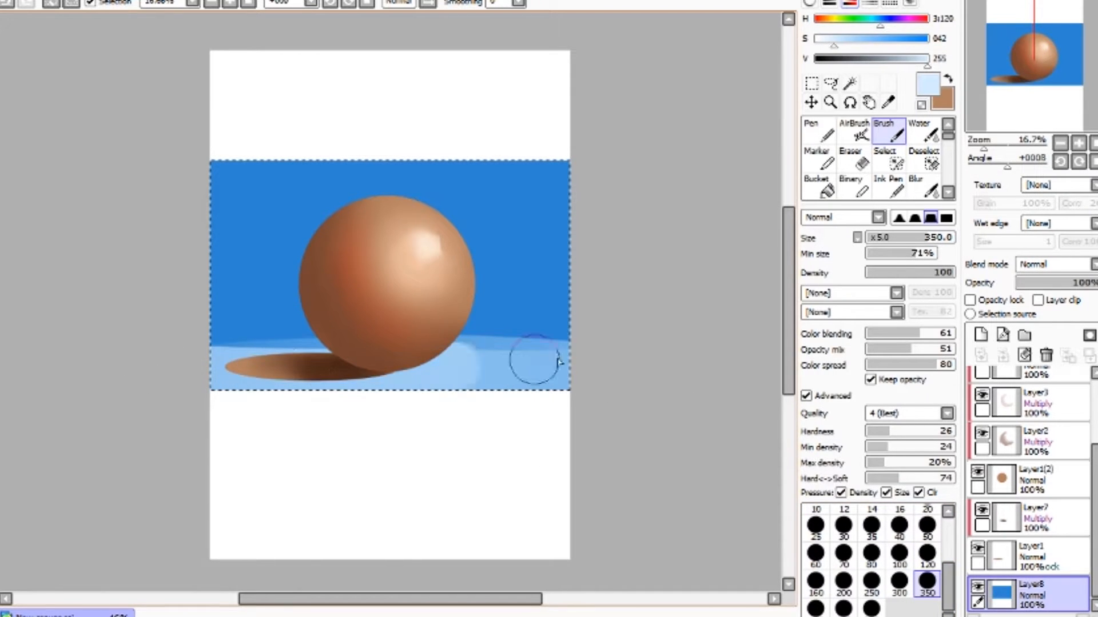
left_click_drag(558, 361, 612, 354)
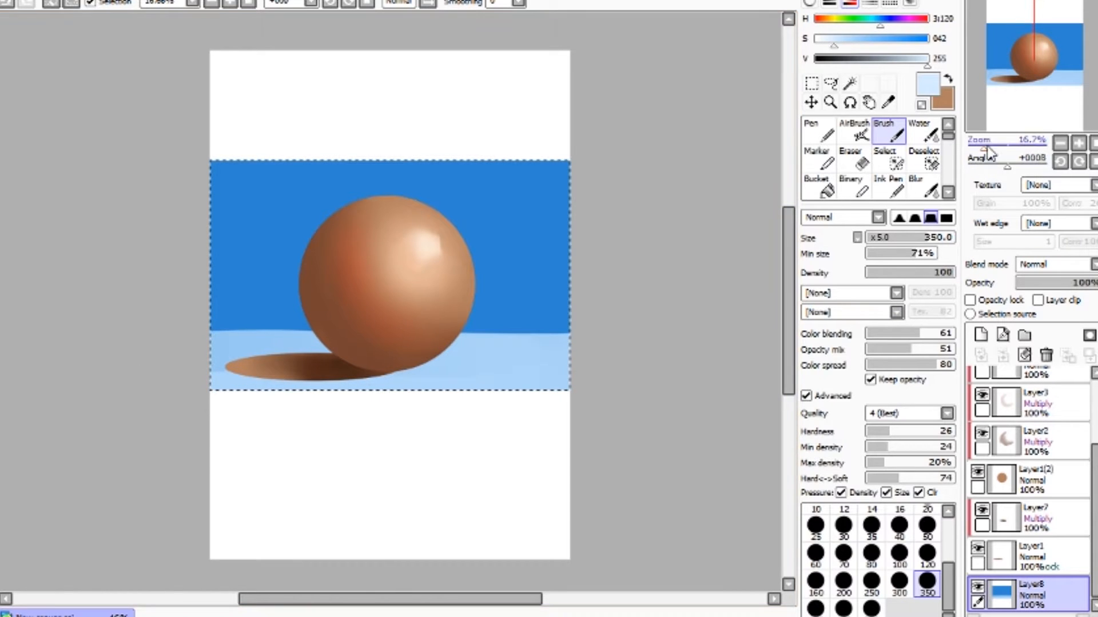
- Repaint the floor strip in a pale cream colour with broad strokes
key("x")
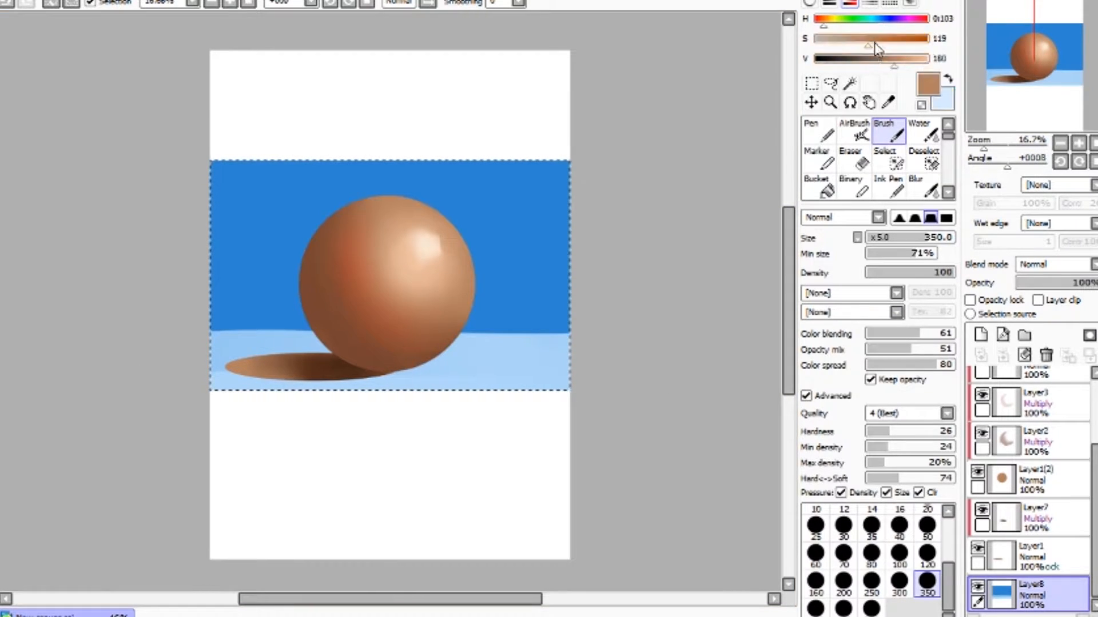
left_click(827, 24)
left_click_drag(899, 59, 931, 64)
left_click_drag(869, 42, 829, 44)
mouse_move(559, 379)
left_mouse_down()
mouse_move(319, 397)
mouse_move(177, 389)
mouse_move(575, 373)
mouse_move(195, 366)
mouse_move(243, 333)
mouse_move(597, 355)
mouse_move(226, 360)
mouse_move(186, 343)
mouse_move(595, 348)
mouse_move(331, 352)
mouse_move(29, 331)
left_mouse_up()
mouse_move(616, 337)
left_mouse_down()
mouse_move(598, 348)
mouse_move(211, 358)
mouse_move(615, 333)
mouse_move(641, 404)
left_mouse_up()
left_click_drag(584, 348, 43, 344)
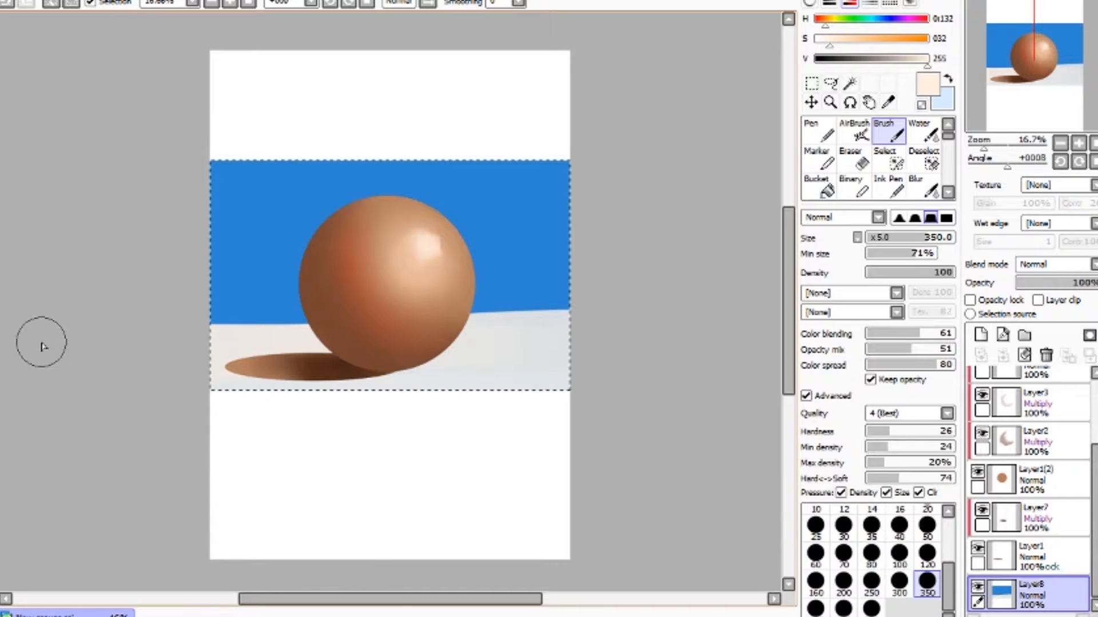
- Deselect and add a new clipped layer at the top of the layer stack
left_click_drag(1095, 504, 1094, 445)
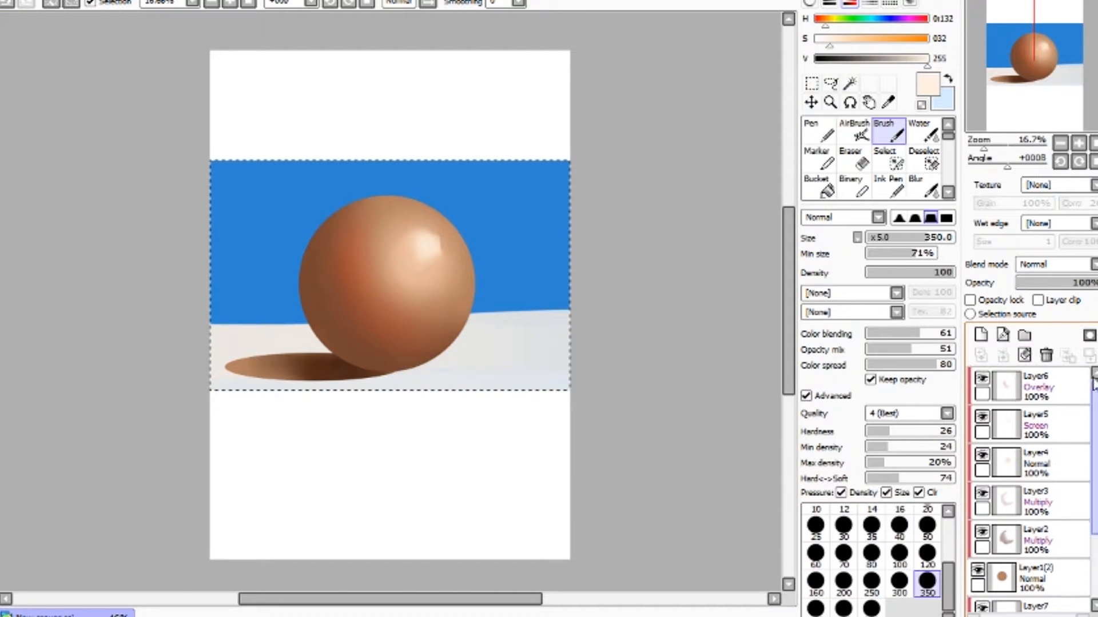
left_click(1044, 399)
key("ctrl+d")
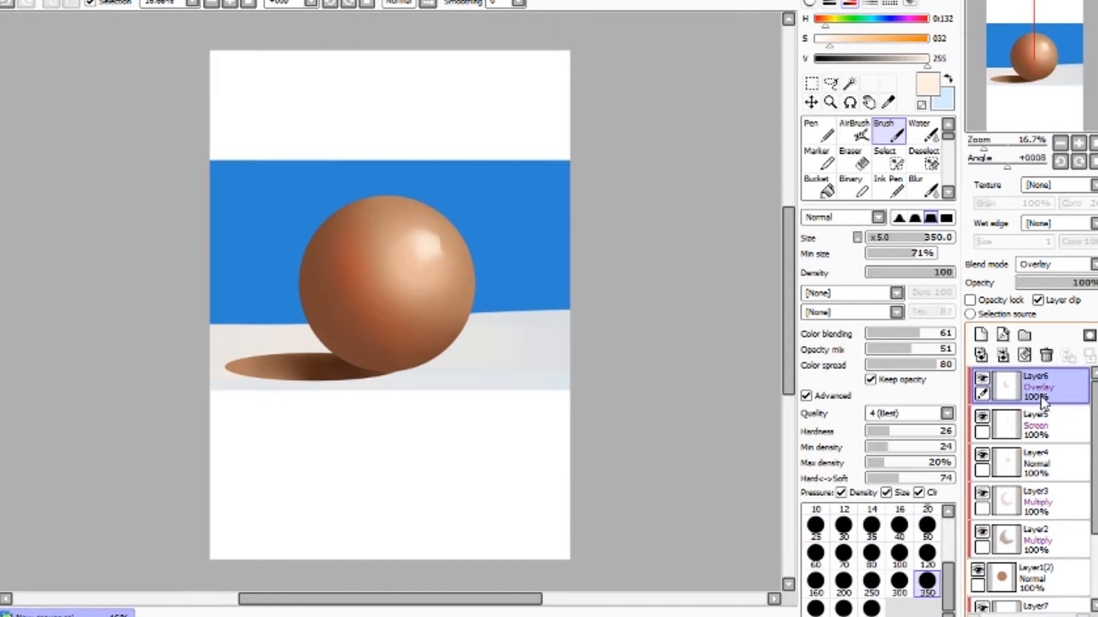
left_click(981, 336)
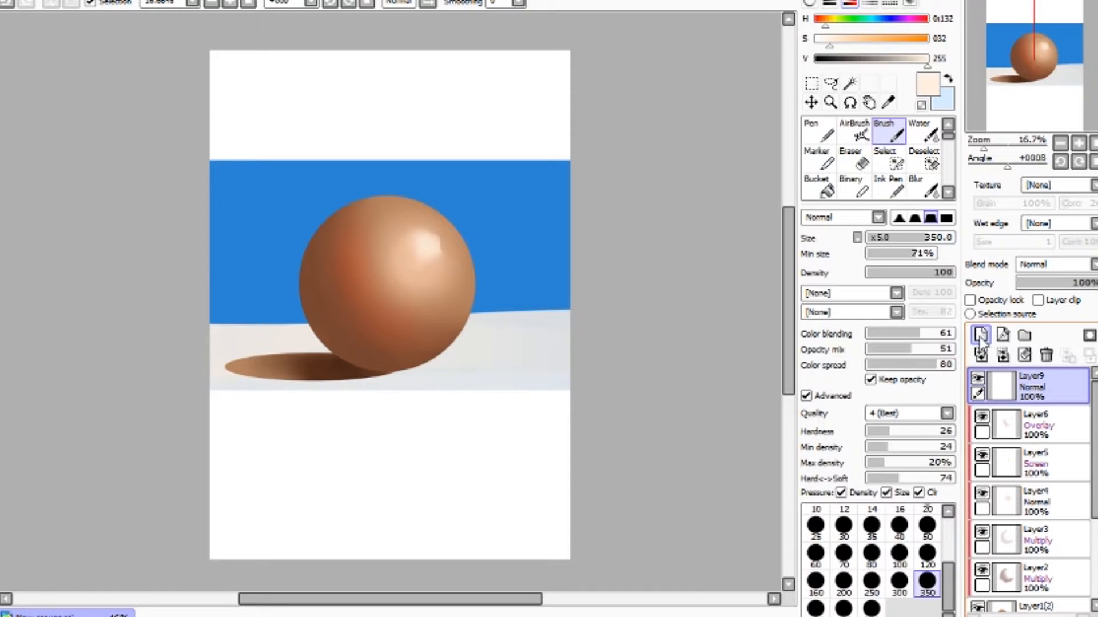
left_click(1057, 301)
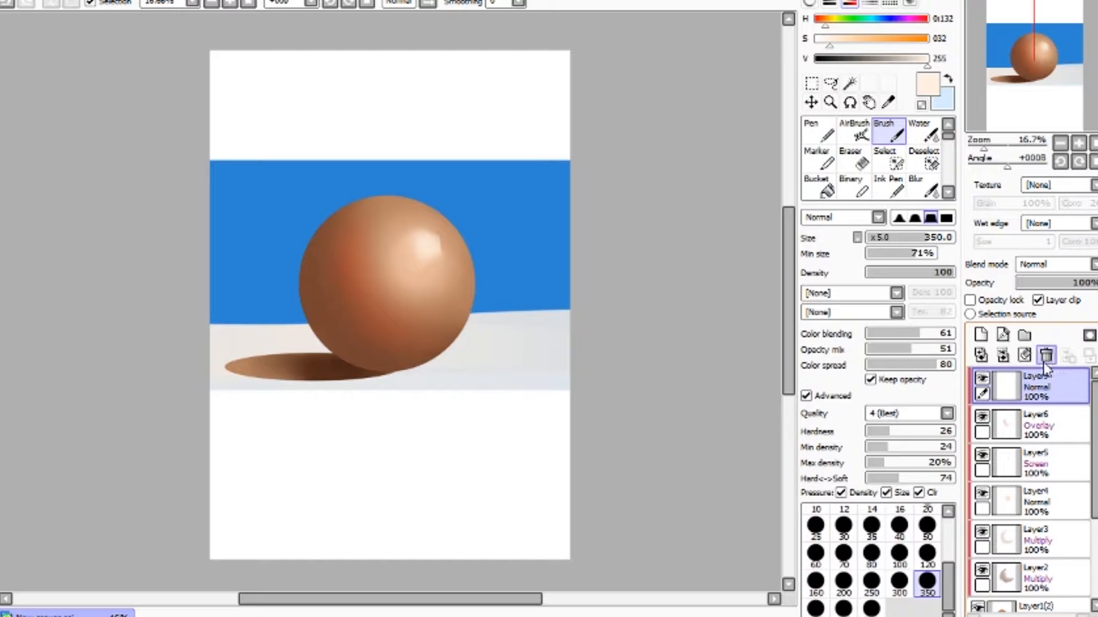
- Airbrush a light blue reflected light along the sphere's upper-left edge at size 300, redoing one stroke
left_click(854, 130)
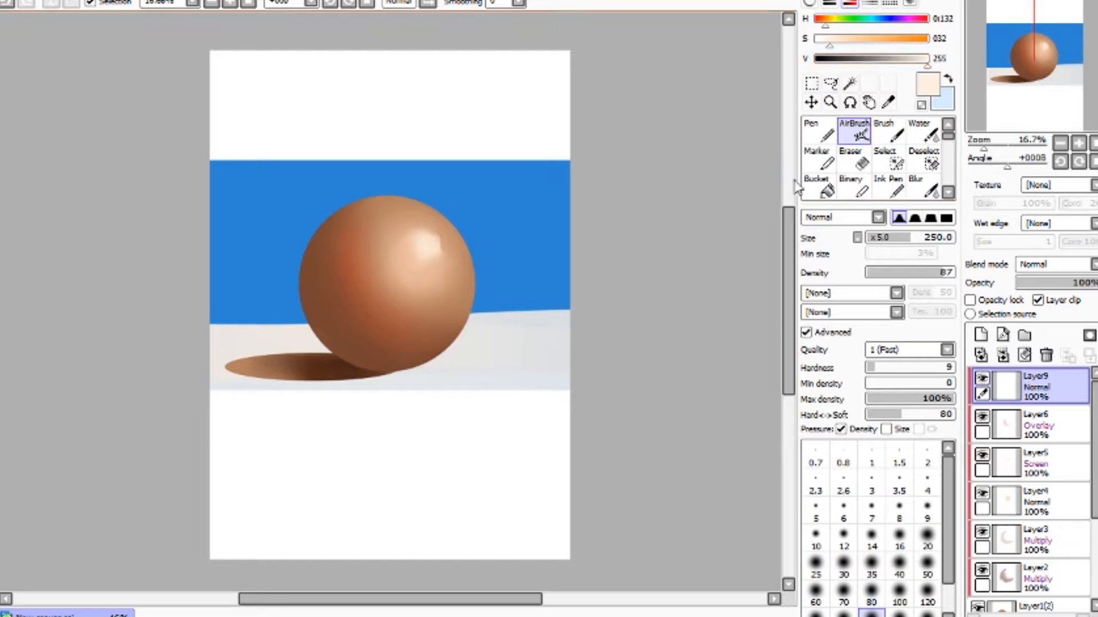
right_click(540, 224)
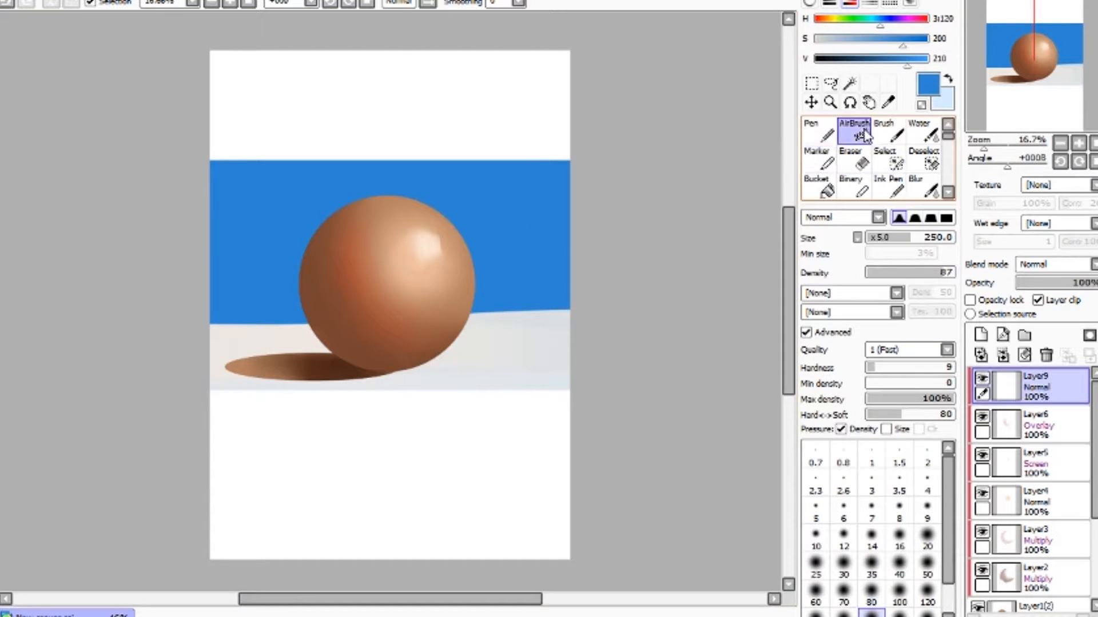
left_click(916, 63)
left_click(894, 43)
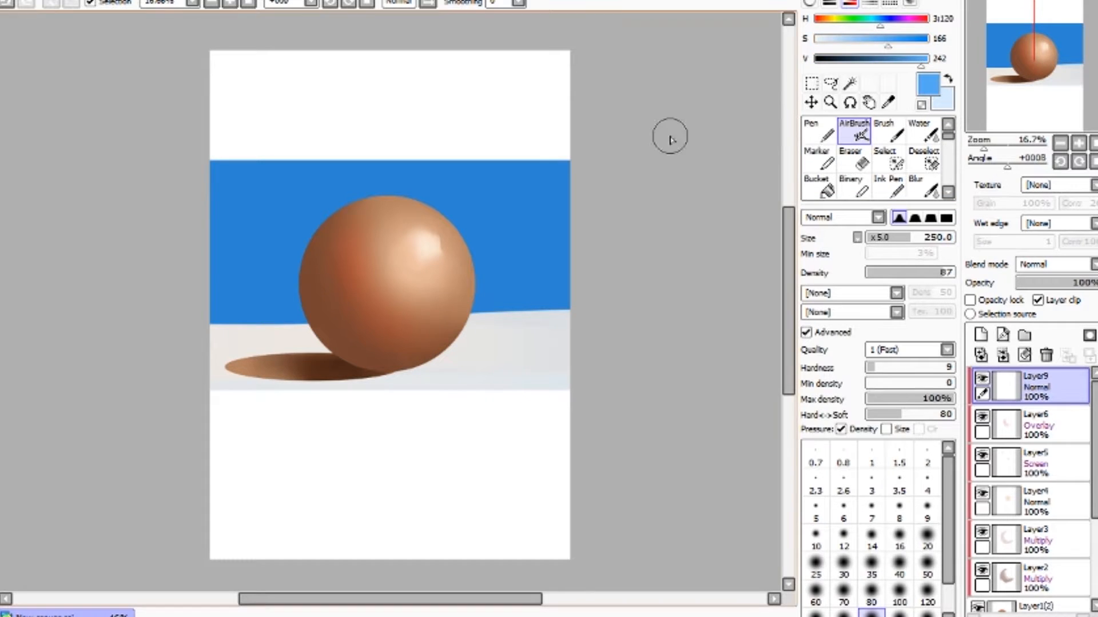
key("]")
mouse_move(333, 252)
left_mouse_down()
mouse_move(307, 261)
mouse_move(336, 221)
mouse_move(322, 296)
mouse_move(333, 216)
mouse_move(318, 304)
mouse_move(316, 235)
mouse_move(334, 254)
left_mouse_up()
mouse_move(343, 204)
left_mouse_down()
mouse_move(332, 269)
mouse_move(328, 222)
mouse_move(312, 295)
mouse_move(323, 293)
mouse_move(312, 235)
mouse_move(339, 358)
mouse_move(349, 284)
mouse_move(335, 228)
mouse_move(308, 269)
mouse_move(392, 189)
mouse_move(347, 242)
mouse_move(324, 235)
mouse_move(318, 344)
mouse_move(329, 254)
left_mouse_up()
mouse_move(352, 206)
left_mouse_down()
mouse_move(297, 267)
mouse_move(323, 314)
mouse_move(315, 239)
mouse_move(316, 285)
left_mouse_up()
mouse_move(404, 180)
left_mouse_down()
mouse_move(376, 223)
mouse_move(317, 233)
mouse_move(353, 207)
mouse_move(325, 230)
mouse_move(298, 292)
mouse_move(311, 309)
mouse_move(302, 271)
mouse_move(317, 355)
mouse_move(333, 224)
mouse_move(313, 238)
left_mouse_up()
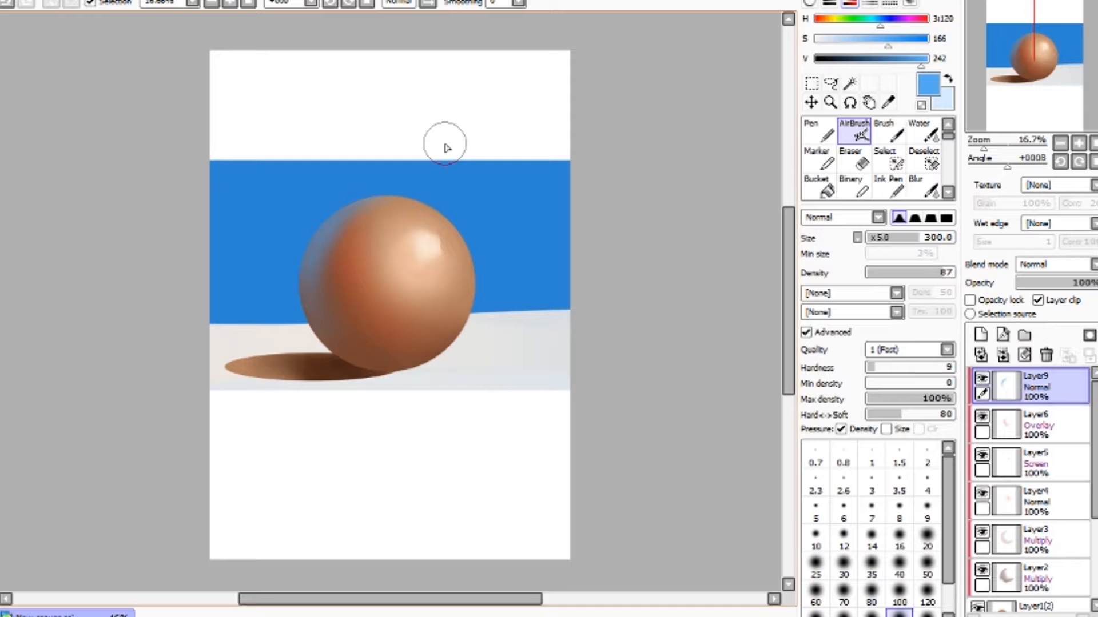
key("ctrl+z")
mouse_move(335, 209)
left_mouse_down()
mouse_move(316, 239)
mouse_move(316, 221)
left_mouse_up()
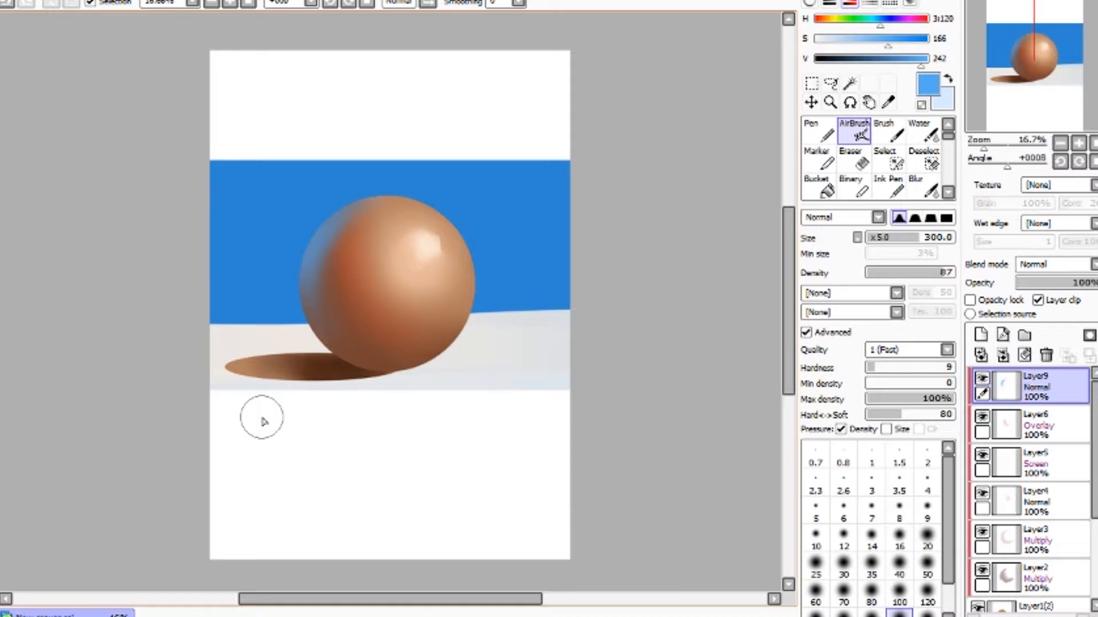
- Pick the cream floor colour and airbrush a bounce light along the sphere's lower-right edge
left_click(473, 357, "alt")
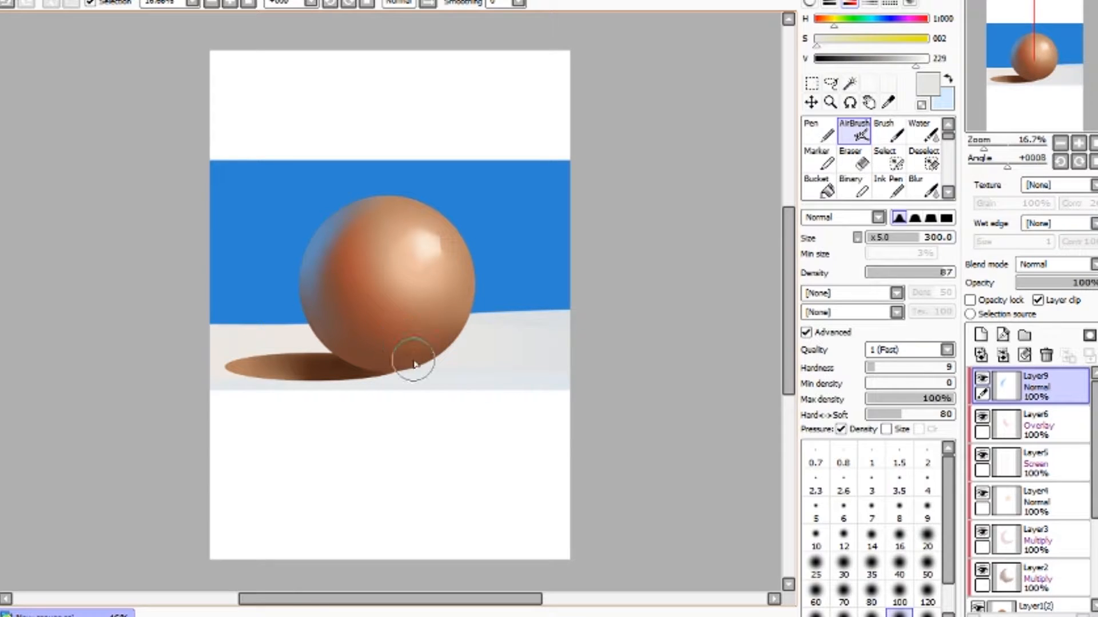
mouse_move(397, 365)
left_mouse_down()
mouse_move(432, 354)
mouse_move(391, 365)
mouse_move(467, 306)
mouse_move(432, 348)
mouse_move(384, 357)
mouse_move(463, 316)
mouse_move(369, 384)
mouse_move(416, 352)
mouse_move(471, 288)
left_mouse_up()
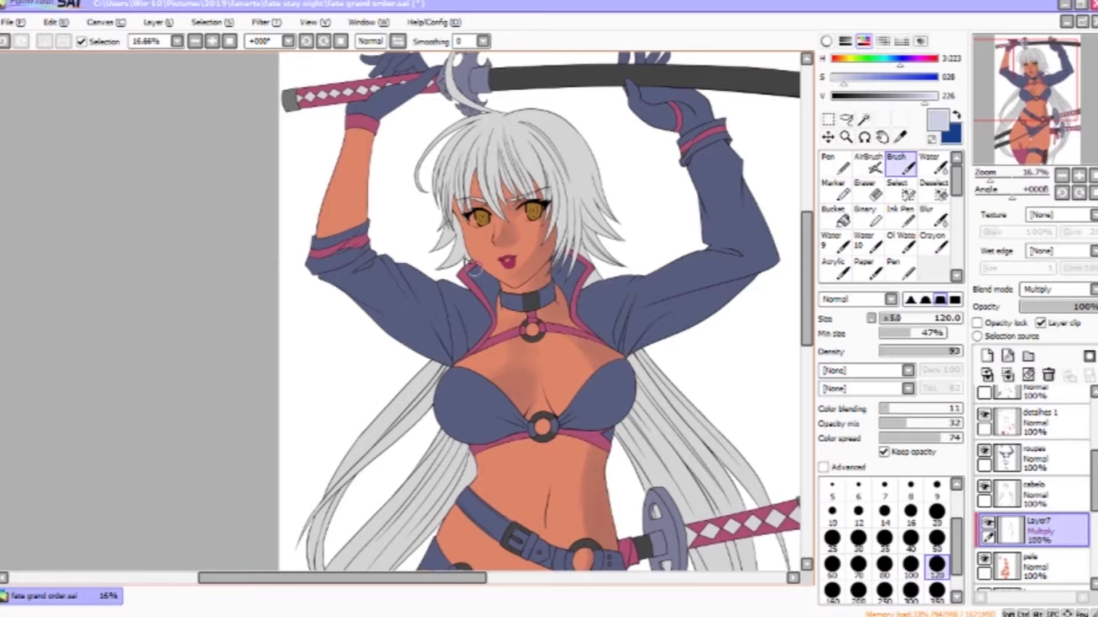
- Paint pale lavender shadows over the character's torso, waist and hips with the Brush on the clipped Multiply layer
scroll(592, 366, "down", 5)
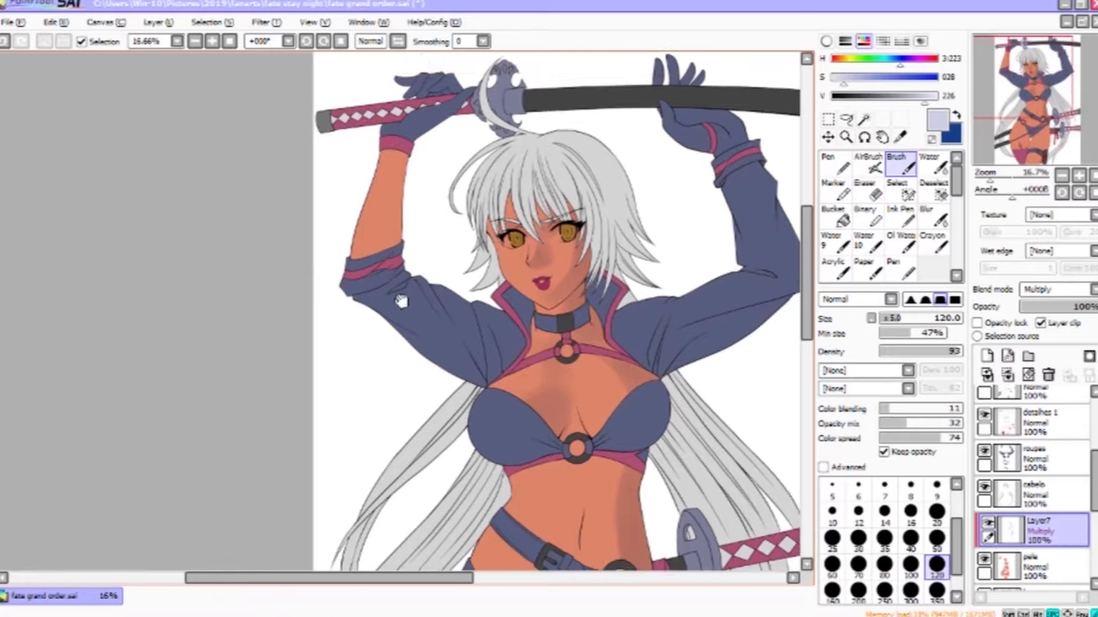
left_click_drag(622, 277, 622, 365)
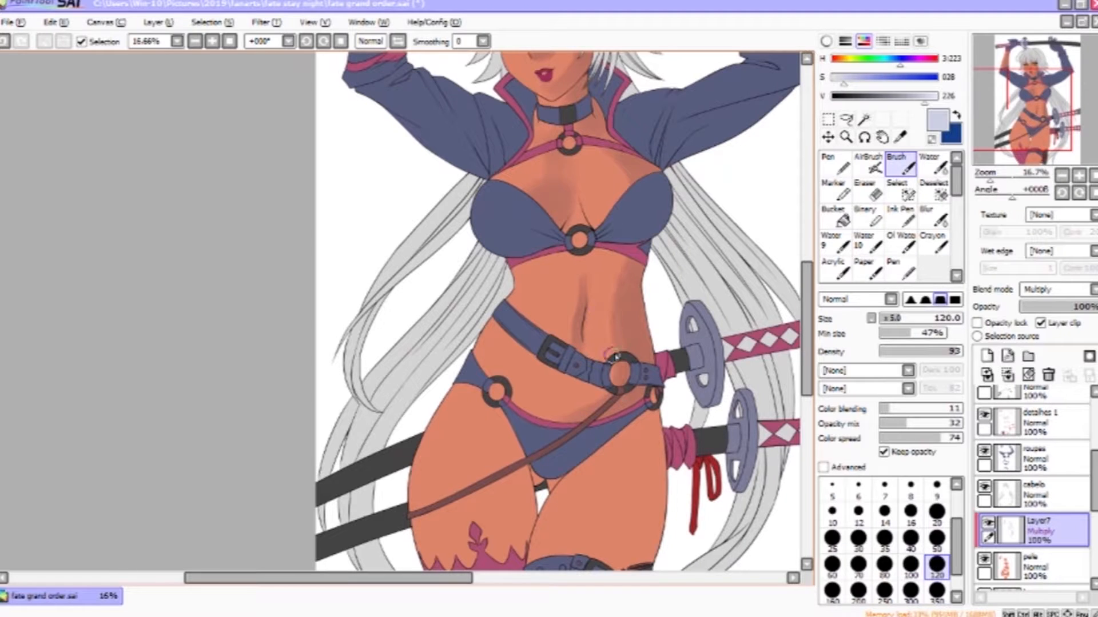
key("bracketright")
key("bracketright")
key("bracketright")
key("bracketright")
key("bracketright")
key("bracketright")
key("bracketright")
left_click_drag(543, 401, 592, 403)
left_click_drag(545, 289, 535, 318)
mouse_move(589, 452)
left_mouse_down()
mouse_move(652, 281)
mouse_move(660, 377)
left_mouse_up()
left_click_drag(638, 426, 629, 480)
left_click_drag(680, 277, 660, 372)
left_click_drag(712, 254, 686, 392)
left_click_drag(660, 432, 649, 483)
mouse_move(542, 237)
left_mouse_down()
mouse_move(544, 396)
mouse_move(578, 395)
left_mouse_up()
left_click_drag(603, 320, 501, 541)
left_click_drag(577, 219, 565, 342)
- Blend the skin shadows with the Water tool and erase a stray stroke near the raised arm
left_click(934, 164)
left_click_drag(344, 197, 372, 195)
left_click(871, 319)
left_click(893, 367)
left_click(869, 190)
left_click_drag(318, 228, 338, 121)
left_click(934, 164)
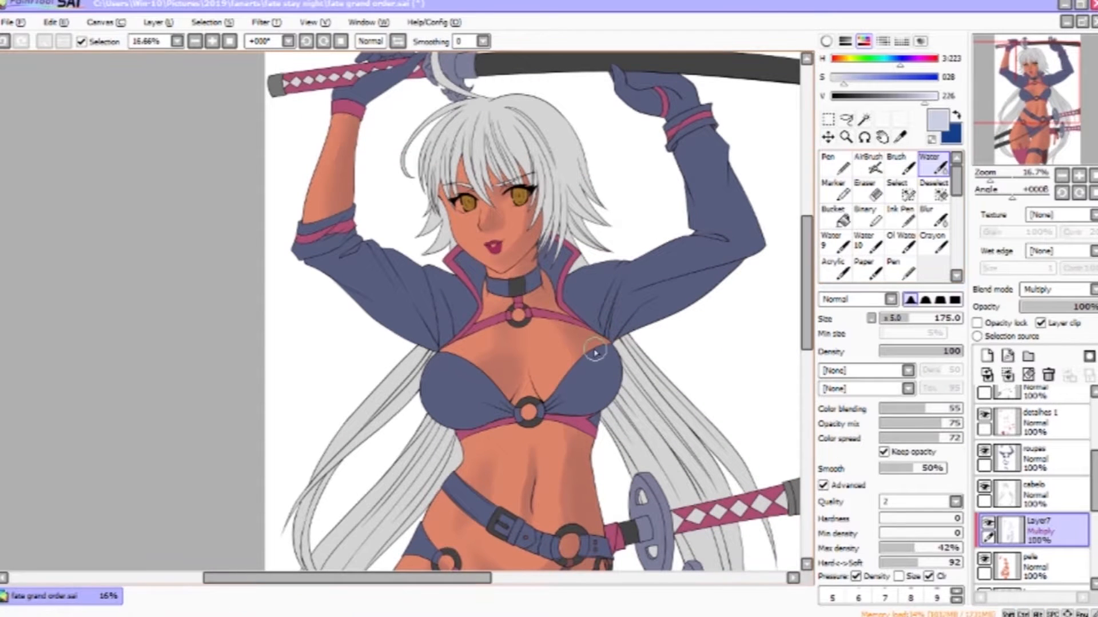
- Keep blending the shadows over the chest, waist and hips with the Water tool at size 200
key("bracketleft")
key("bracketleft")
key("bracketleft")
key("bracketleft")
left_click_drag(508, 365, 546, 282)
key("bracketright")
key("bracketright")
key("bracketright")
key("bracketright")
key("e")
key("c")
left_click_drag(558, 460, 594, 352)
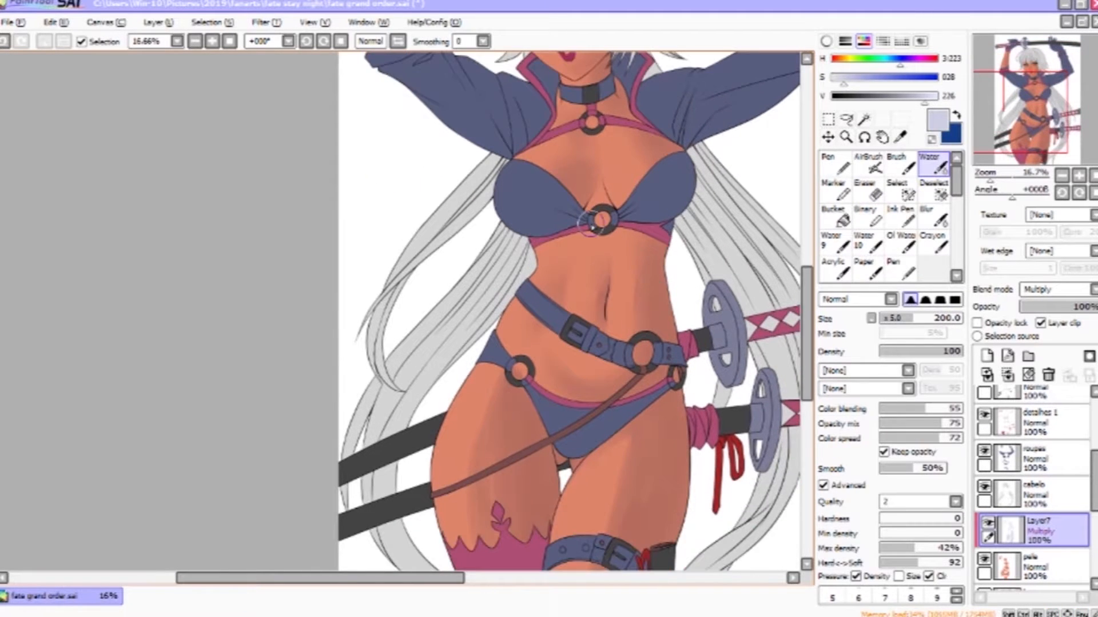
left_click_drag(493, 376, 573, 232)
left_click_drag(669, 281, 630, 456)
left_click_drag(687, 245, 651, 431)
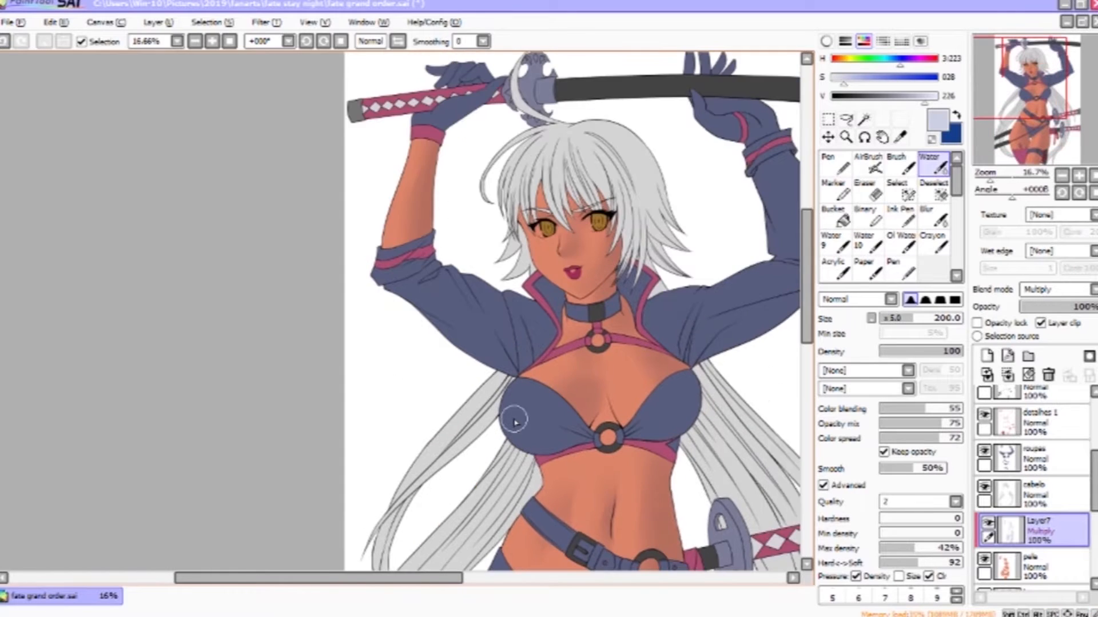
left_click_drag(759, 378, 723, 398)
left_click_drag(679, 326, 655, 223)
- Paint deeper shadows under the chest, along the waist and belt with a darker lavender Brush at size 80
left_click(900, 164)
left_click_drag(926, 96, 915, 96)
left_click_drag(528, 327, 526, 311)
left_click_drag(626, 306, 607, 303)
mouse_move(558, 229)
left_mouse_down()
mouse_move(527, 212)
mouse_move(547, 202)
left_mouse_up()
left_click(884, 566)
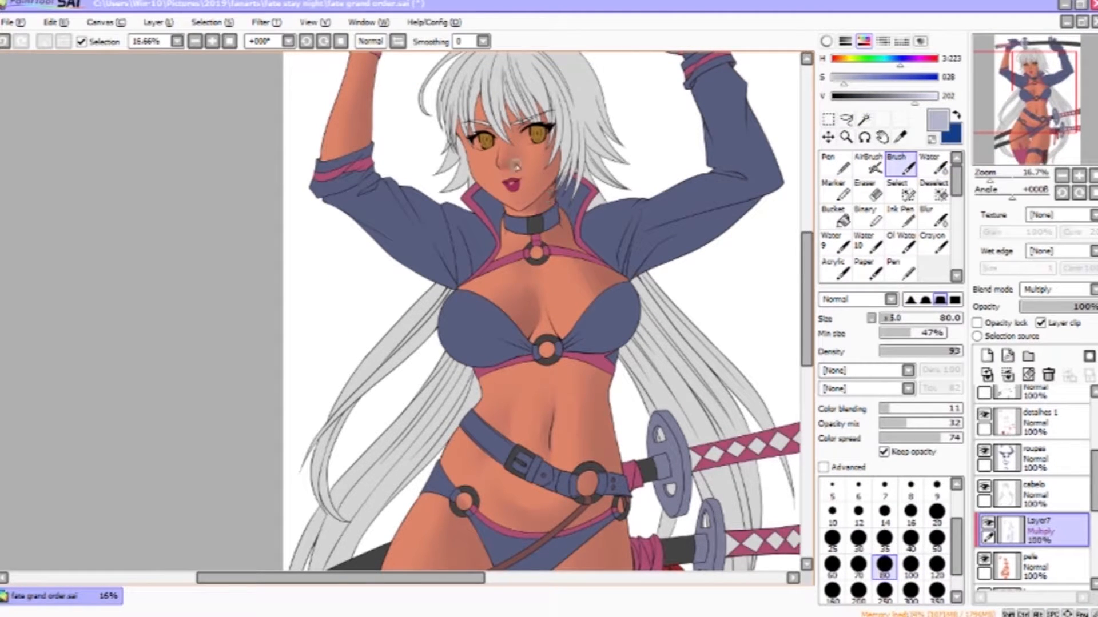
left_click_drag(501, 220, 497, 259)
mouse_move(543, 397)
left_mouse_down()
mouse_move(560, 250)
mouse_move(608, 294)
left_mouse_up()
mouse_move(603, 246)
left_mouse_down()
mouse_move(603, 288)
mouse_move(628, 318)
left_mouse_up()
left_click_drag(621, 227, 625, 266)
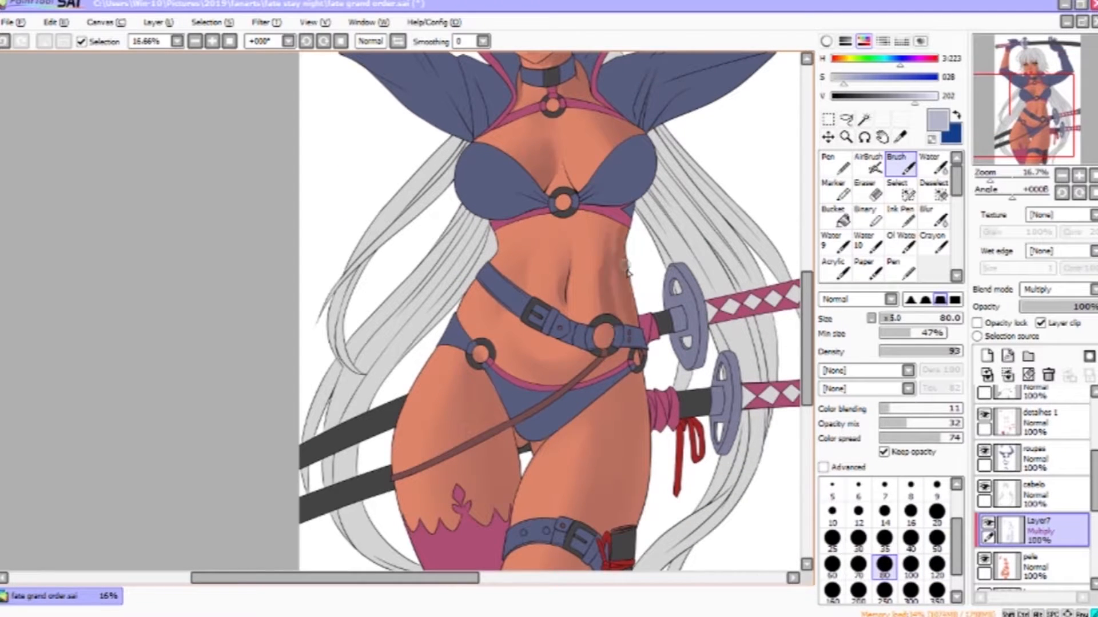
left_click_drag(605, 339, 546, 373)
left_click_drag(542, 173, 551, 143)
left_click_drag(507, 435, 499, 367)
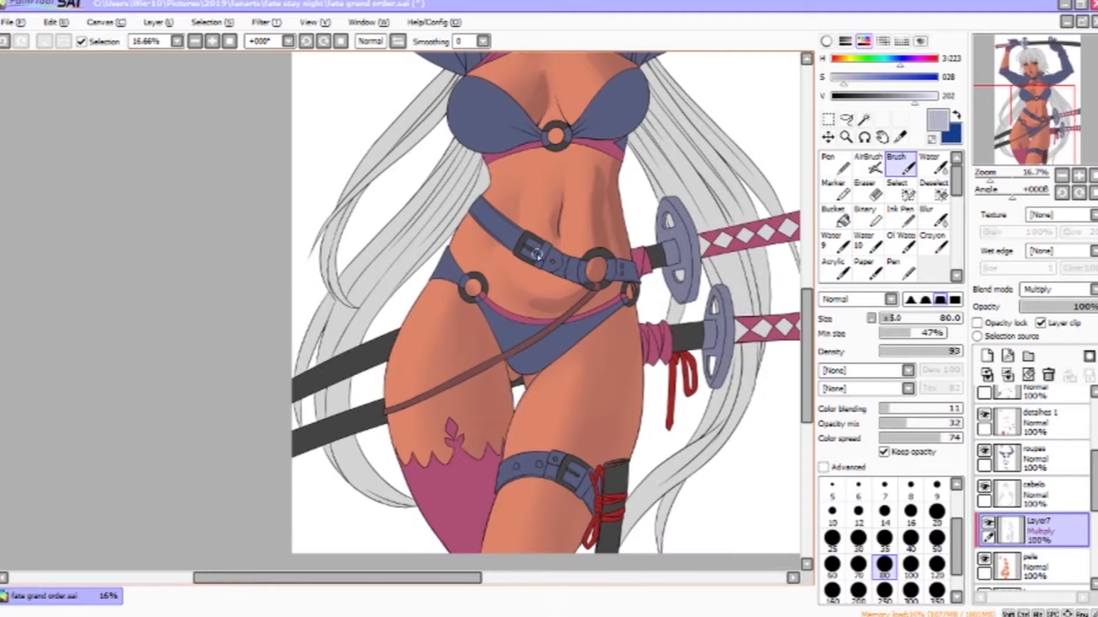
- Enlarge the Brush to 160 and shade the hips and thighs
key("bracketright")
key("bracketright")
key("bracketright")
left_click_drag(475, 292, 486, 412)
mouse_move(609, 308)
left_mouse_down()
mouse_move(605, 356)
mouse_move(628, 413)
left_mouse_up()
left_click_drag(621, 374, 609, 451)
left_click_drag(579, 503, 552, 546)
left_click_drag(616, 336, 585, 339)
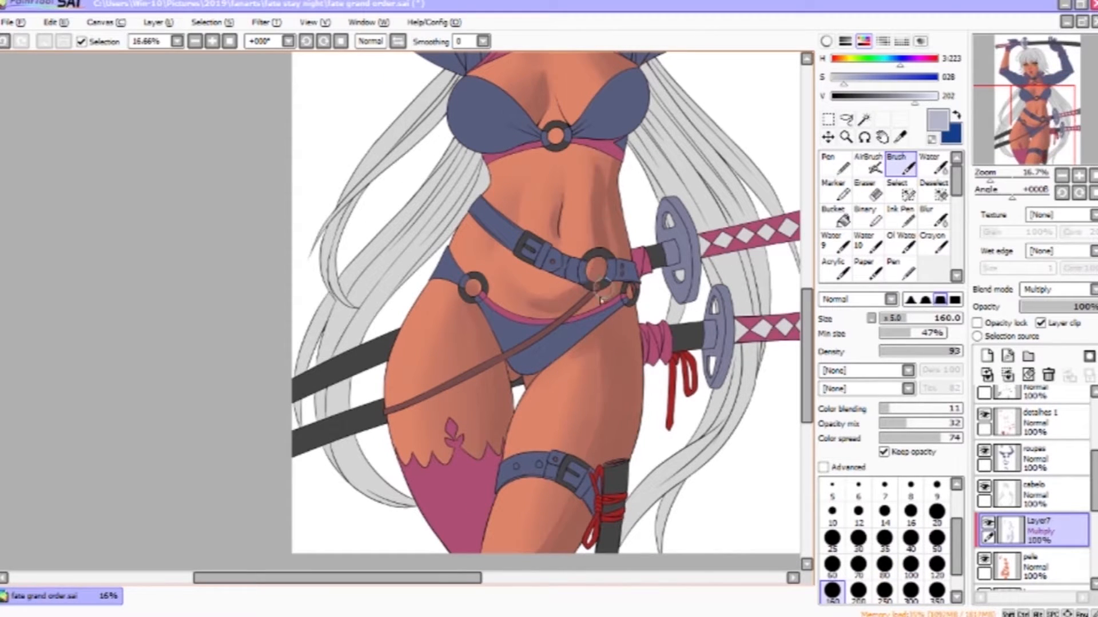
- Soften the new hip and belly shadows with the Water tool at size 120, touching up with the Brush
left_click(934, 165)
left_click_drag(596, 414, 606, 356)
key("bracketleft")
key("bracketleft")
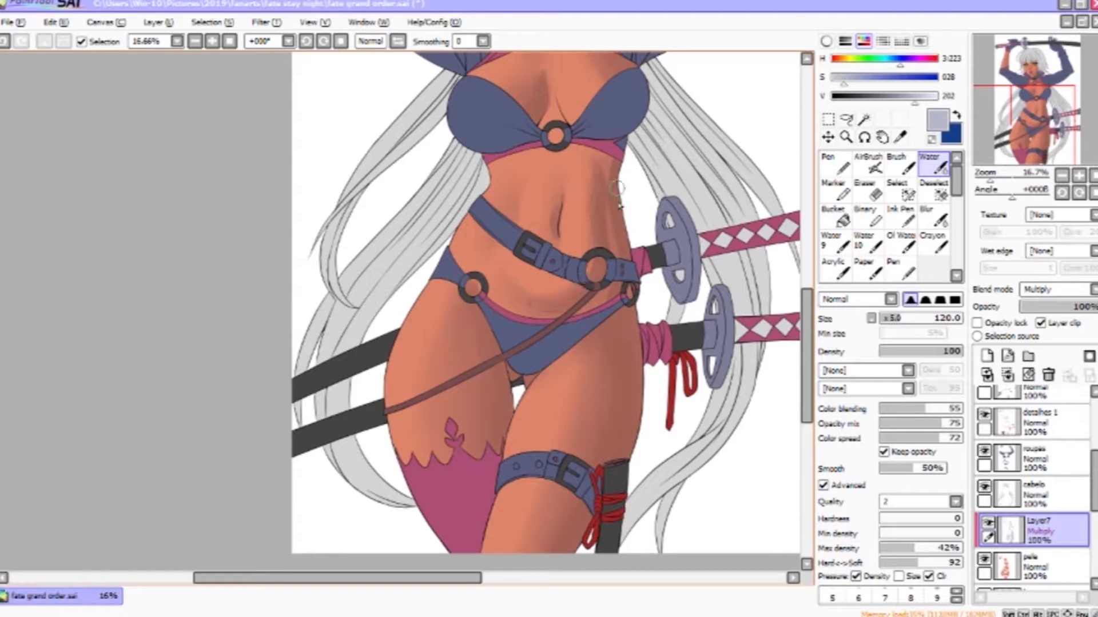
left_click_drag(621, 200, 649, 295)
left_click_drag(562, 72, 583, 165)
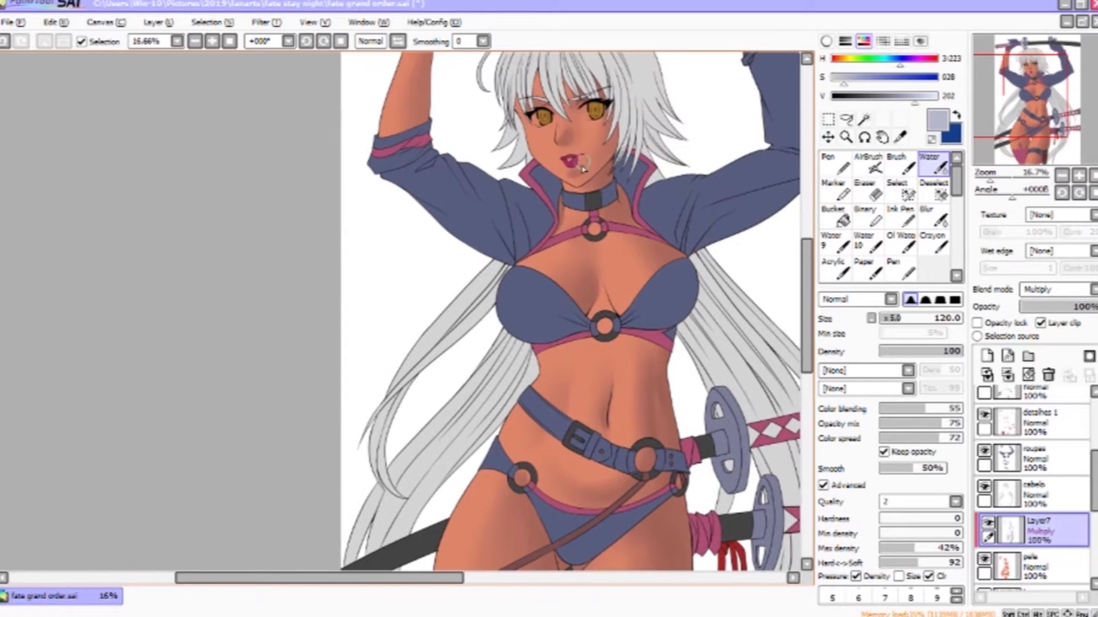
left_click_drag(546, 223, 610, 385)
left_click(900, 165)
left_click_drag(493, 209, 482, 284)
left_click(933, 165)
left_click_drag(766, 474, 693, 334)
left_click_drag(668, 424, 662, 249)
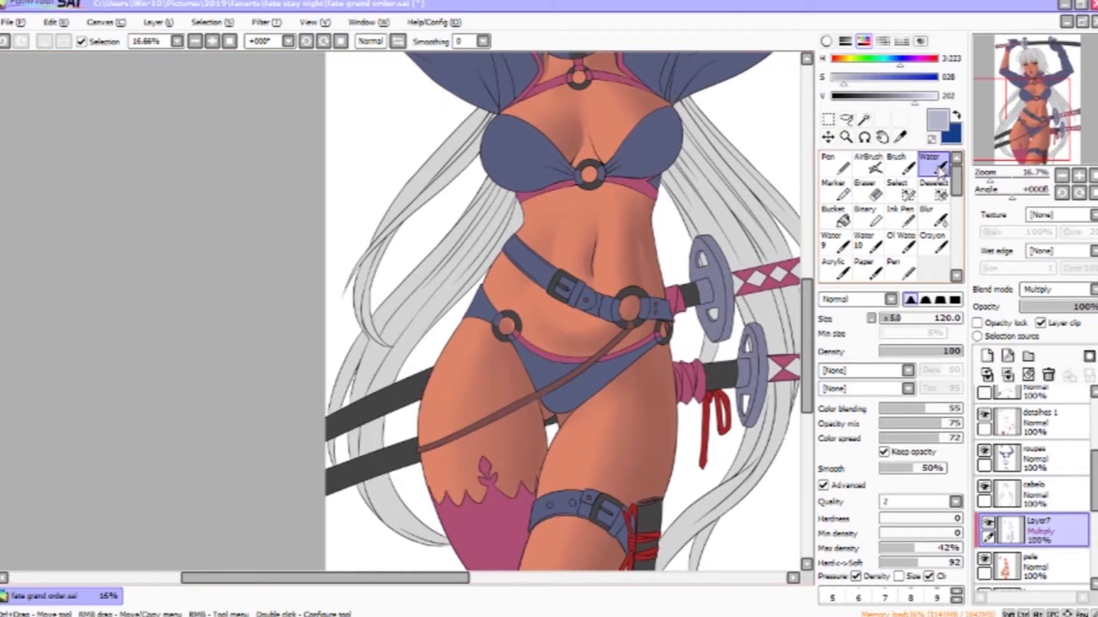
- Refine the belly and chest shading by alternating Brush strokes and Water tool blending
left_click(899, 165)
key("c")
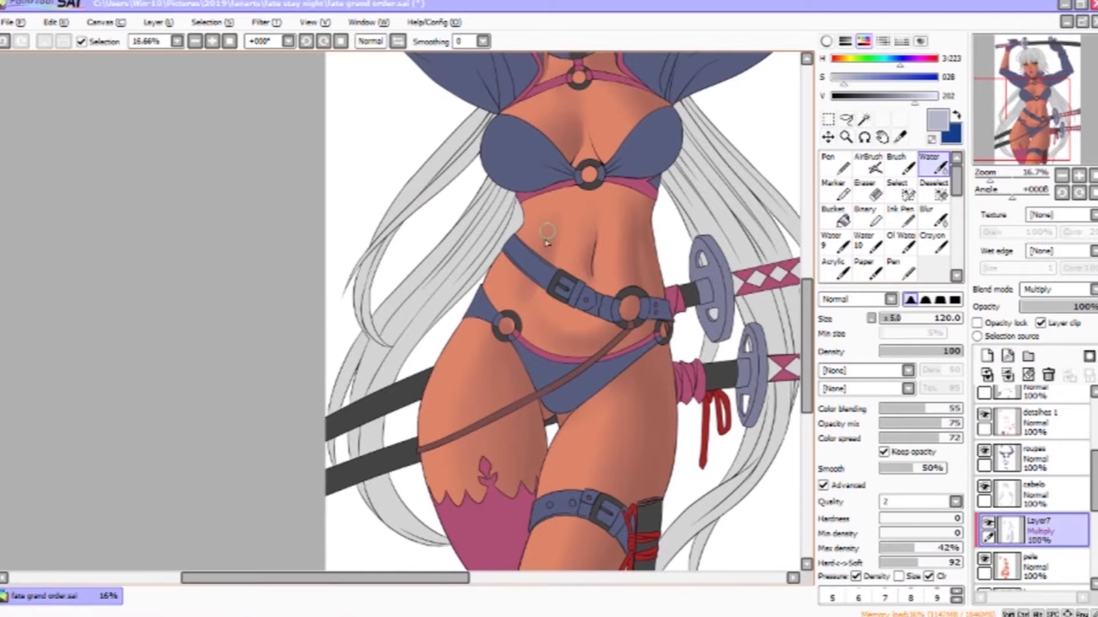
mouse_move(622, 476)
left_mouse_down()
mouse_move(605, 470)
mouse_move(600, 531)
left_mouse_up()
left_click(904, 166)
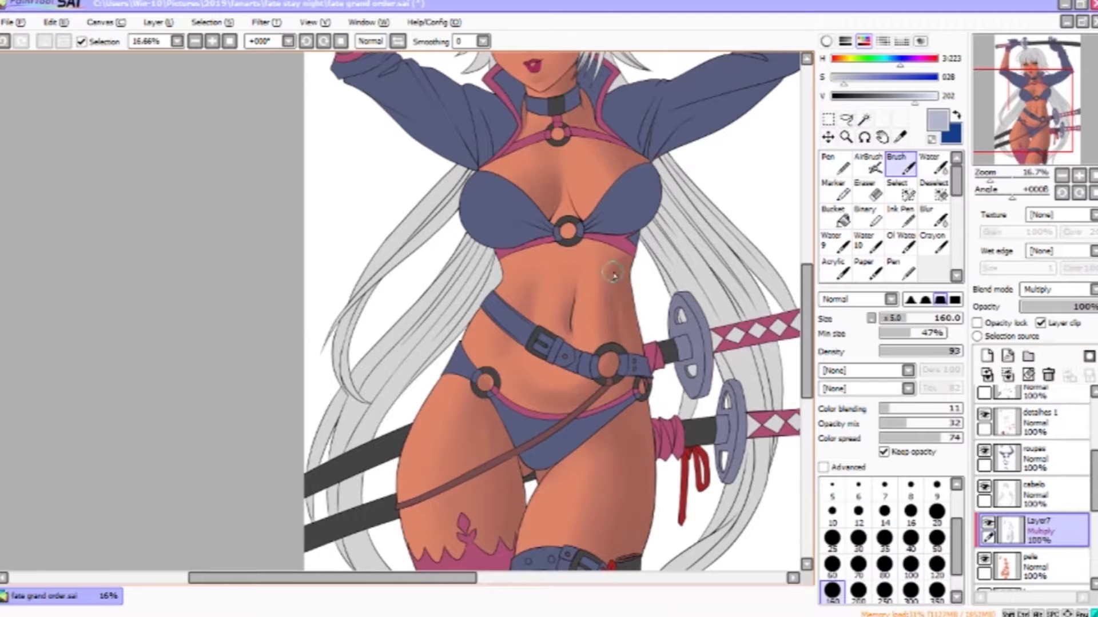
key("c")
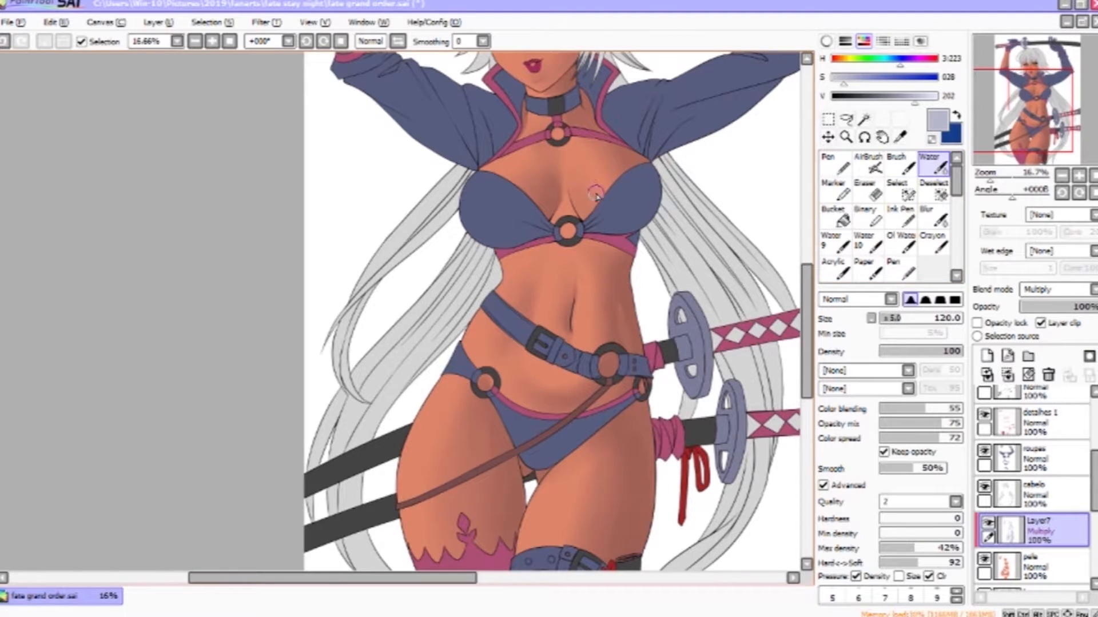
left_click_drag(657, 214, 692, 293)
left_click(868, 189)
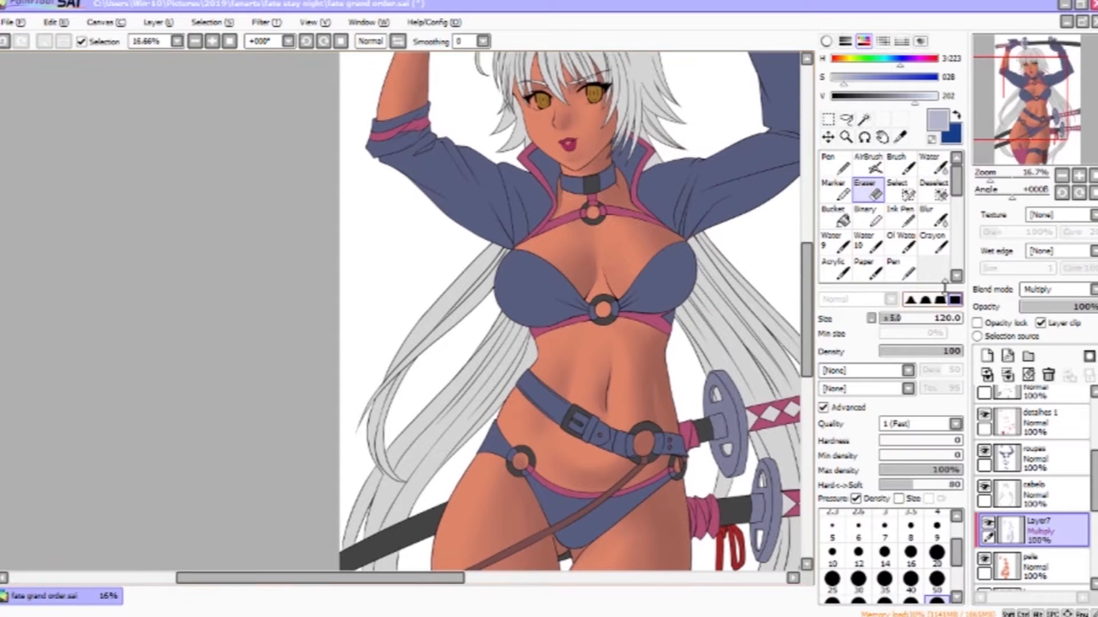
left_click(900, 166)
left_click(933, 166)
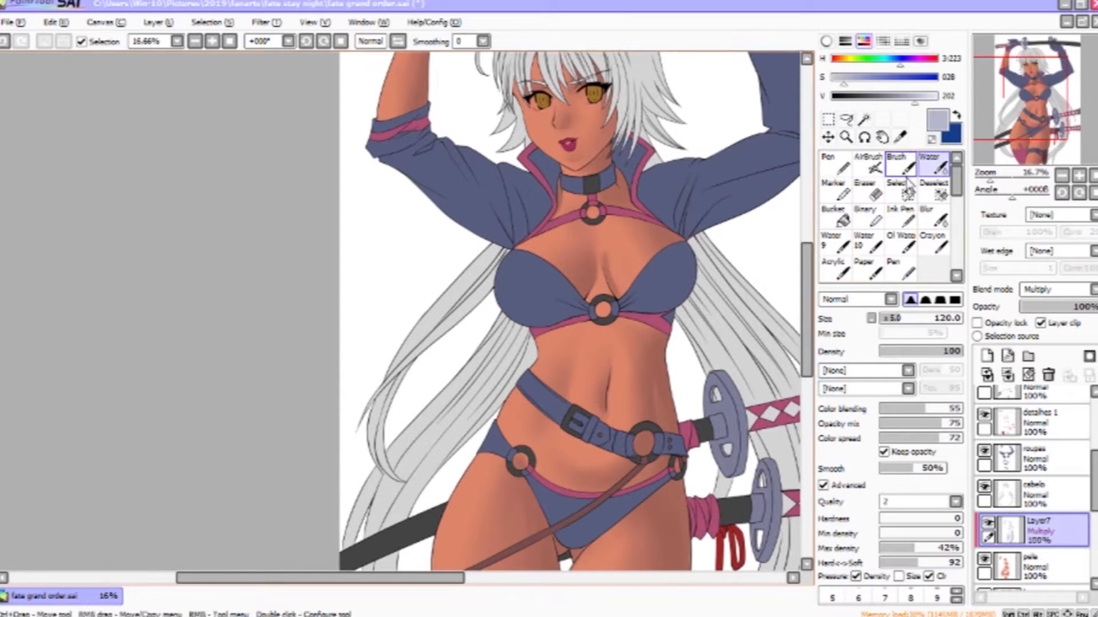
left_click(901, 166)
left_click_drag(602, 260, 600, 245)
left_click(933, 166)
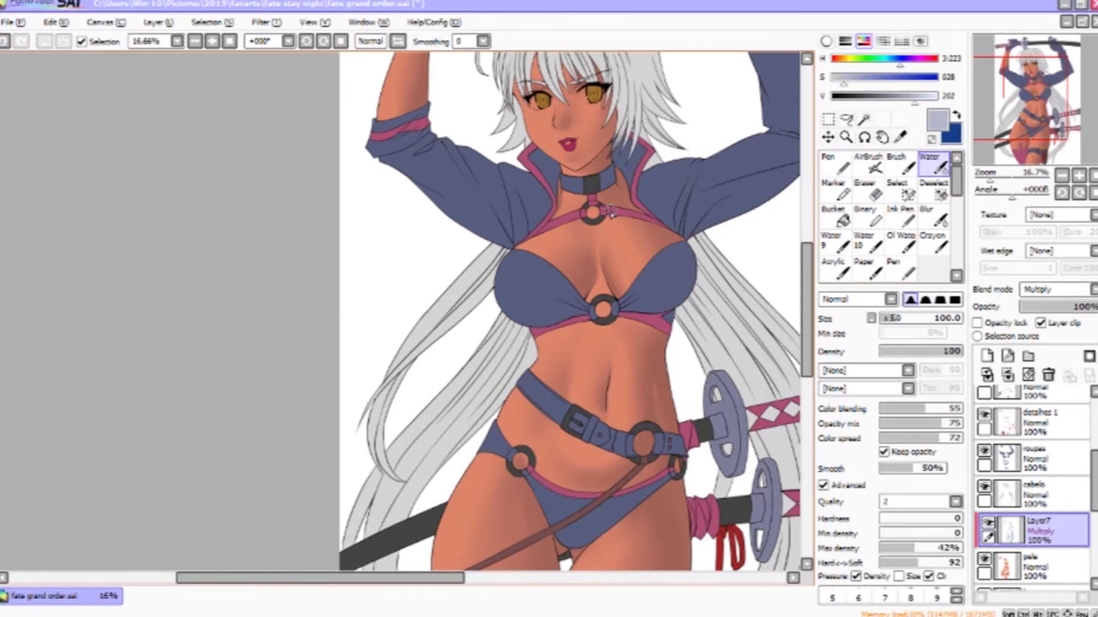
mouse_move(564, 151)
left_mouse_down()
mouse_move(519, 240)
mouse_move(571, 380)
left_mouse_up()
- Shade and blend the cheek area of the face, undoing one stroke
left_click(901, 166)
left_click_drag(521, 262, 513, 257)
key("ctrl+z")
mouse_move(522, 184)
left_mouse_down()
mouse_move(509, 254)
mouse_move(549, 228)
mouse_move(523, 181)
left_mouse_up()
left_click(933, 166)
mouse_move(558, 262)
left_mouse_down()
mouse_move(542, 197)
mouse_move(571, 249)
left_mouse_up()
left_click(900, 166)
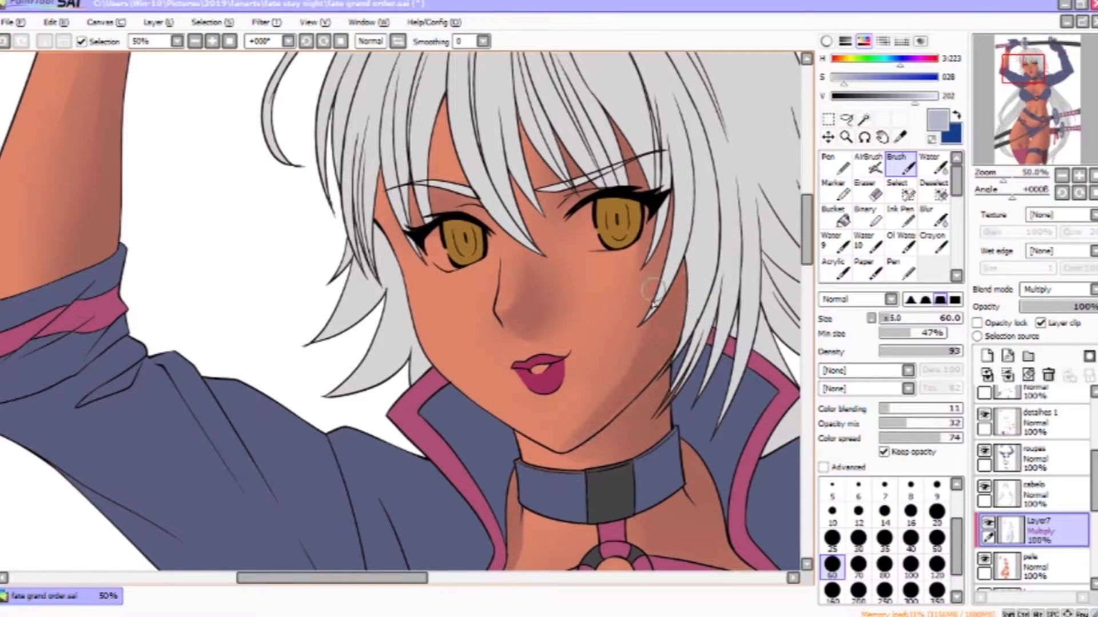
left_click(933, 166)
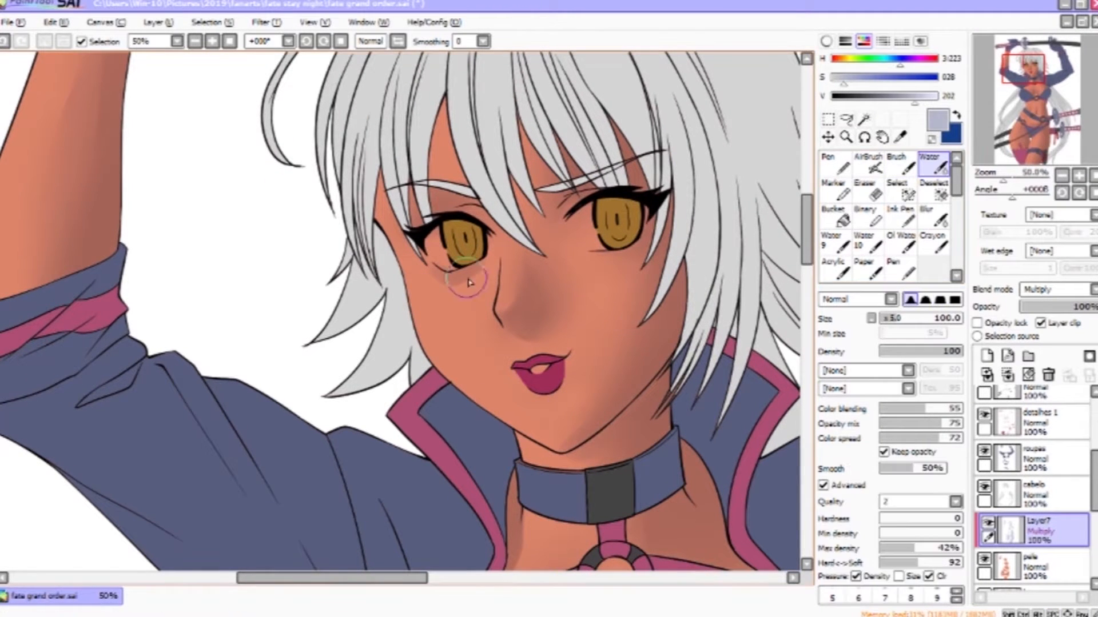
- Zoom out to 25% and paint an extra shadow on the inner thigh
key("ctrl+space")
scroll(622, 351, "down", 2)
left_click_drag(617, 452, 621, 153)
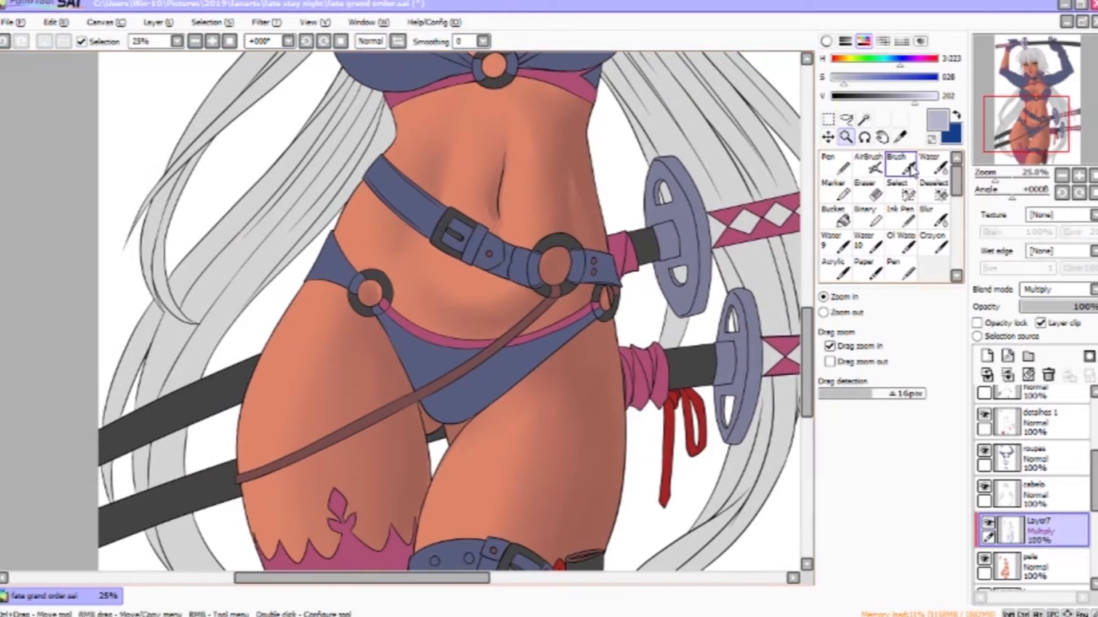
left_click(902, 166)
left_click_drag(598, 376, 562, 253)
- Add a new clipped layer, set its blend mode to Multiply and pick a dark grey colour
left_click(987, 356)
left_click(1041, 324)
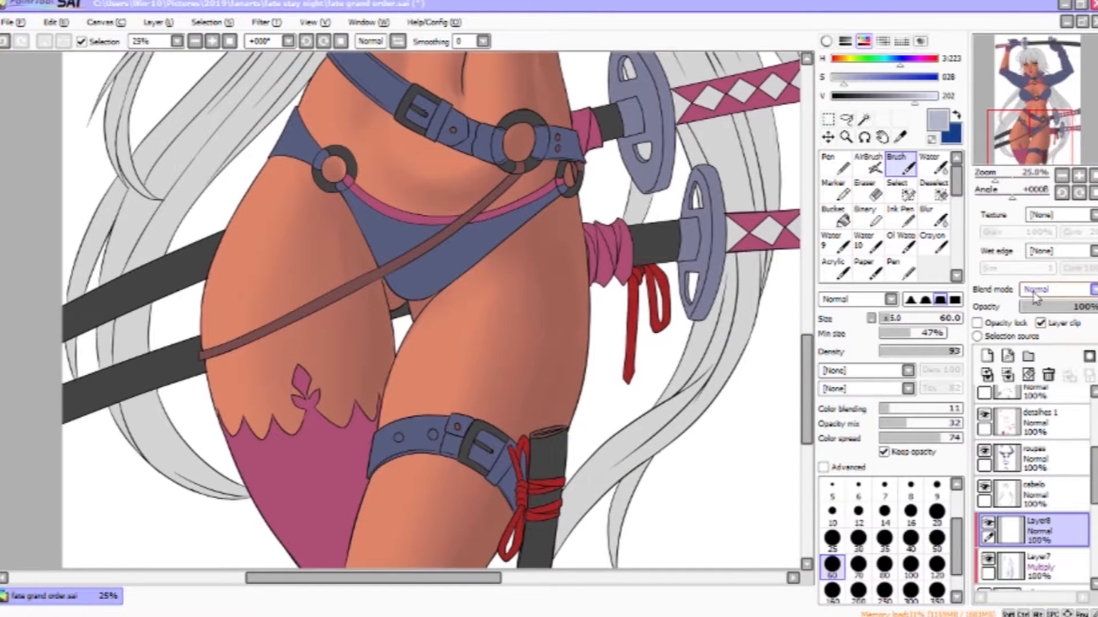
left_click_drag(914, 97, 831, 97)
mouse_move(572, 169)
left_mouse_down()
mouse_move(568, 178)
mouse_move(567, 167)
left_mouse_up()
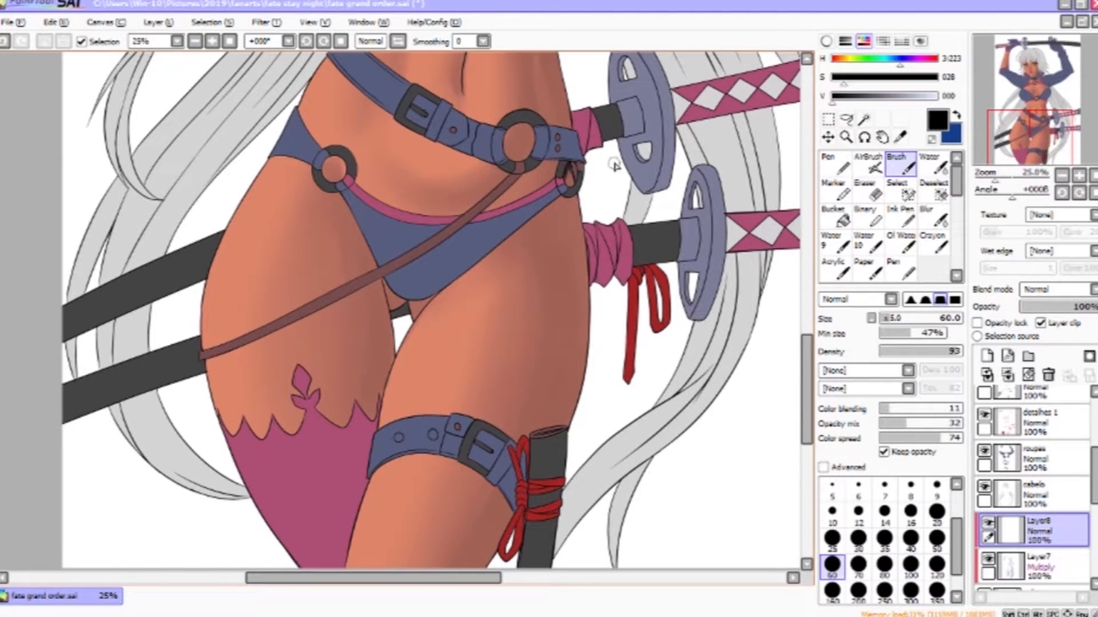
left_click(866, 96)
key("ctrl+space")
left_click(573, 172)
left_click(1061, 290)
left_click(1066, 318)
- Paint dark grey shadows along the bikini edges and under the belt on the new Multiply layer
left_click_drag(486, 114, 545, 233)
mouse_move(498, 225)
left_mouse_down()
mouse_move(542, 202)
mouse_move(509, 271)
mouse_move(505, 259)
mouse_move(540, 283)
mouse_move(566, 263)
mouse_move(591, 267)
left_mouse_up()
key("ctrl+z")
left_click_drag(498, 336, 585, 245)
left_click_drag(622, 204, 443, 344)
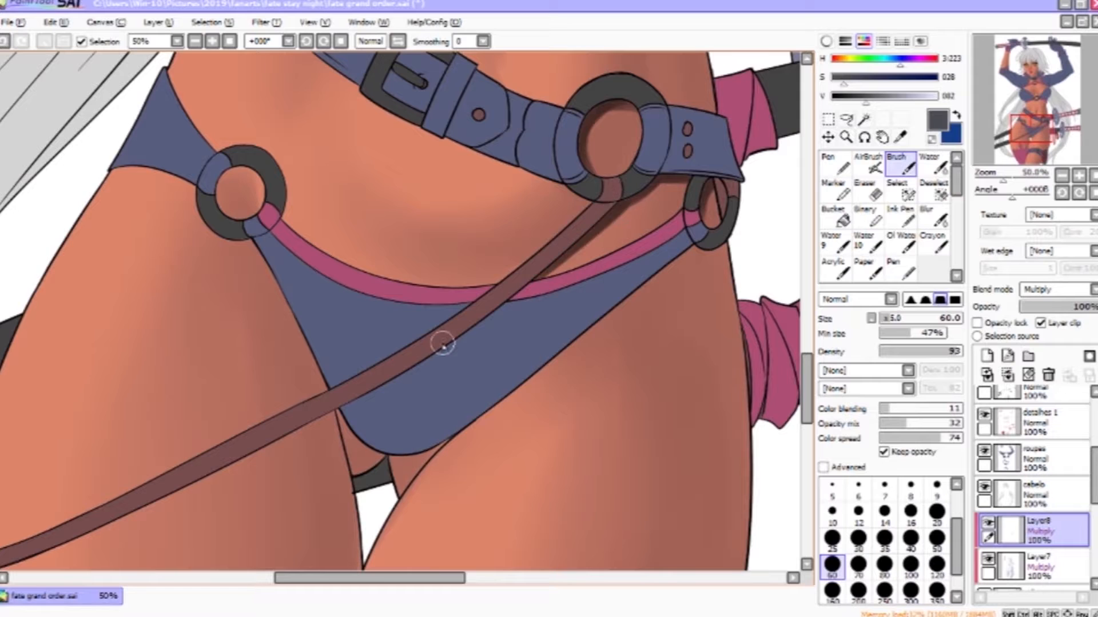
left_click_drag(610, 184, 631, 350)
left_click_drag(455, 293, 598, 356)
left_click_drag(526, 327, 599, 358)
left_click_drag(546, 292, 480, 138)
left_click_drag(674, 260, 636, 265)
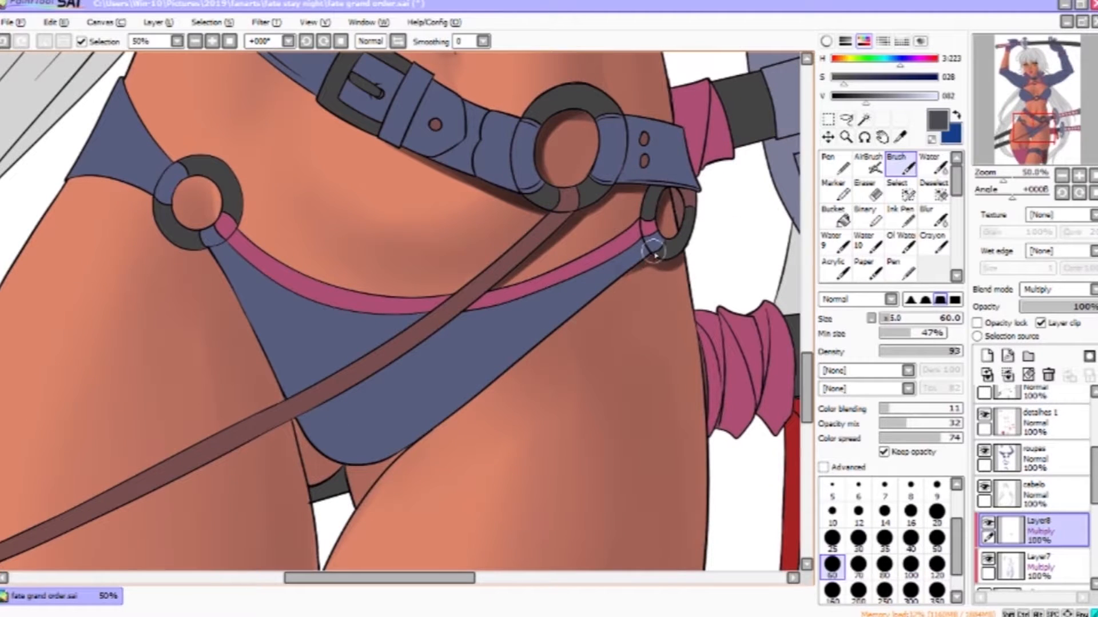
left_click_drag(204, 178, 188, 241)
- Deepen the shadows on the hips and thighs on the new layer, redoing one stroke
key("e")
key("e")
left_click_drag(652, 195, 607, 475)
left_click_drag(378, 149, 466, 413)
mouse_move(484, 278)
left_mouse_down()
mouse_move(459, 300)
mouse_move(464, 313)
mouse_move(527, 335)
left_mouse_up()
key("ctrl+z")
left_click_drag(412, 143, 517, 533)
left_click_drag(456, 299, 439, 413)
mouse_move(630, 273)
left_mouse_down()
mouse_move(657, 312)
mouse_move(646, 327)
left_mouse_up()
left_click_drag(630, 150, 642, 338)
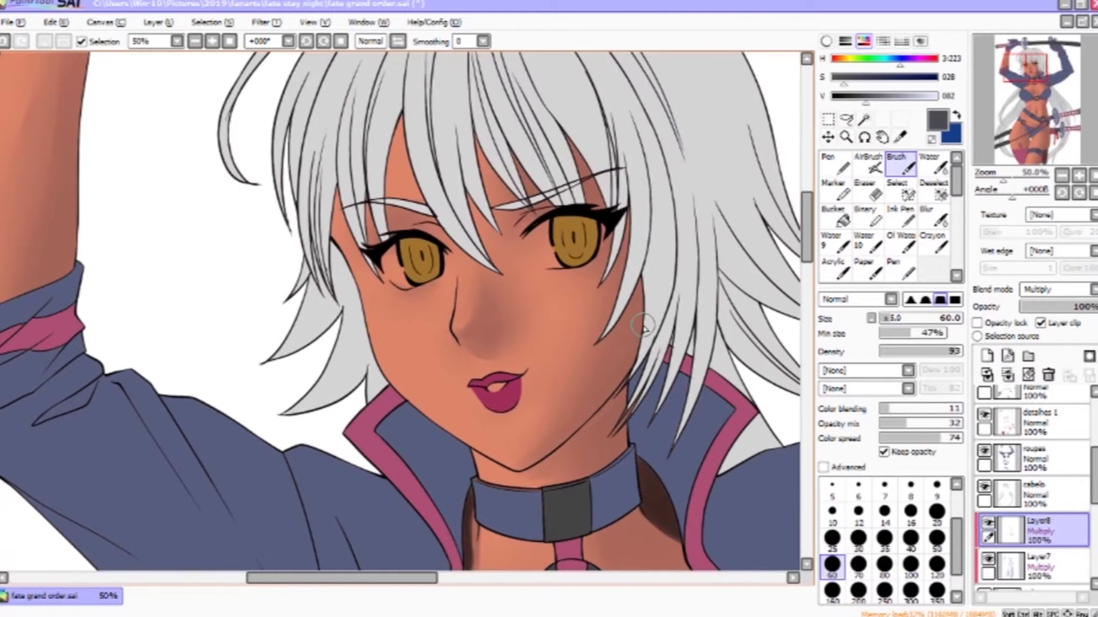
- Paint dark shadows under the chin and along the side of the waist
left_click_drag(703, 380, 357, 55)
left_click_drag(640, 415, 709, 52)
left_click_drag(640, 434, 712, 51)
left_click_drag(635, 440, 706, 51)
scroll(547, 364, "down", 3)
left_click_drag(617, 134, 642, 343)
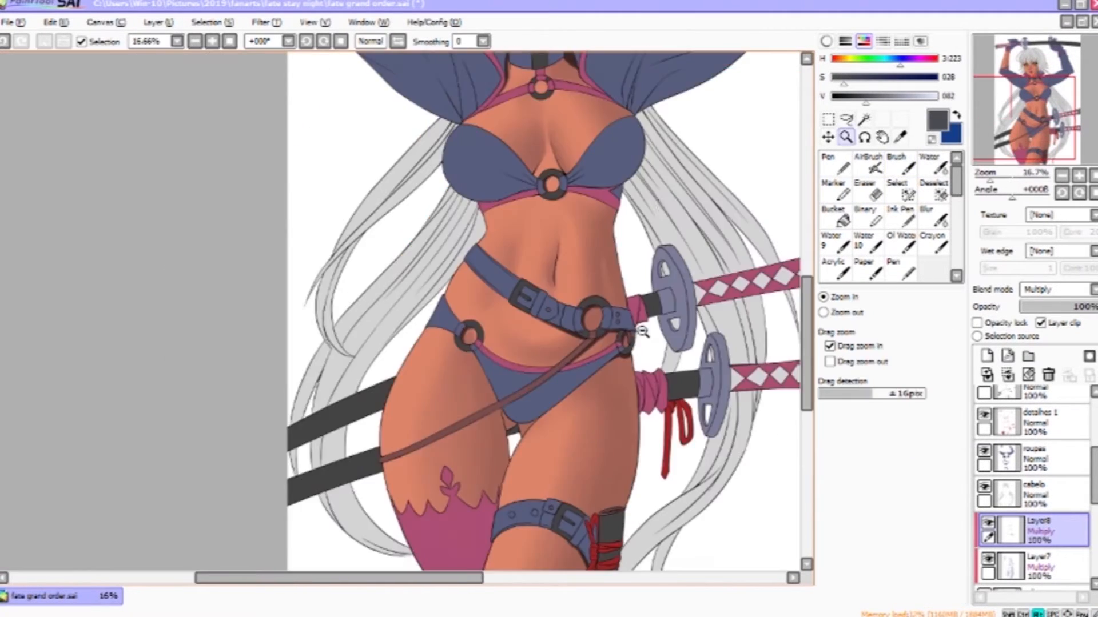
left_click_drag(647, 96, 626, 362)
scroll(689, 283, "down", 3)
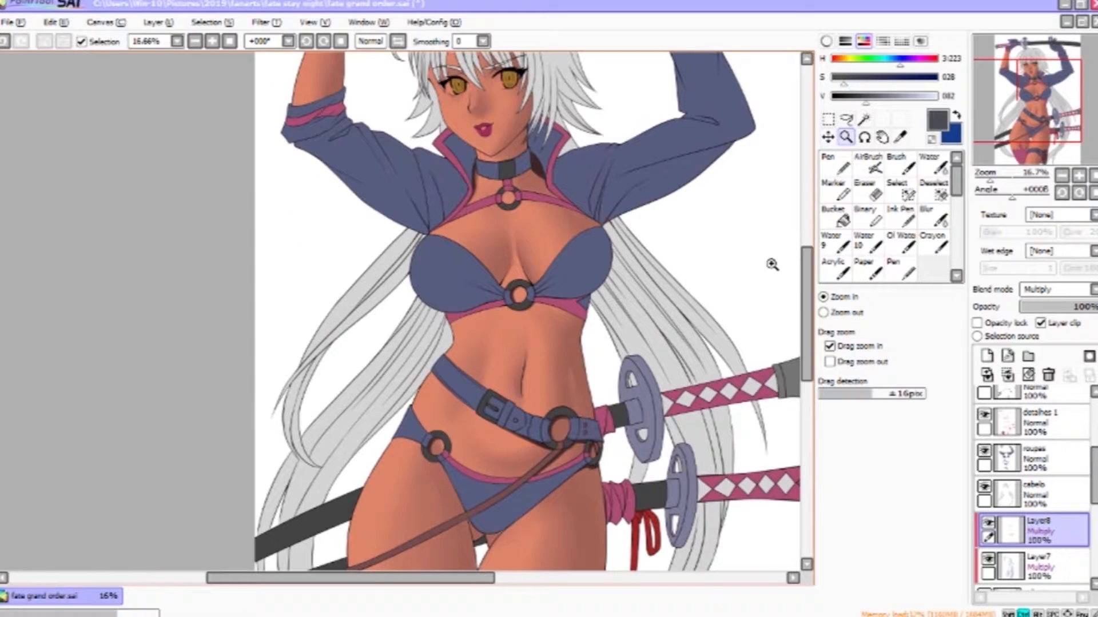
- Add a new layer, switch to the AirBrush with a light peach colour, and clip the layer to the skin
left_click(987, 357)
left_click(869, 164)
left_click_drag(892, 77, 871, 79)
left_click_drag(920, 98, 933, 97)
mouse_move(549, 240)
left_mouse_down()
mouse_move(571, 240)
mouse_move(541, 210)
left_mouse_up()
left_click_drag(451, 232, 473, 230)
left_click(1041, 324)
- Airbrush soft light highlights across the chest, belly and hips on the new layer
left_click_drag(543, 229, 562, 219)
left_click_drag(464, 324, 444, 394)
left_click_drag(502, 349, 503, 420)
left_click_drag(505, 327, 497, 389)
key("bracketleft")
left_click_drag(531, 342, 530, 420)
left_click_drag(437, 408, 512, 384)
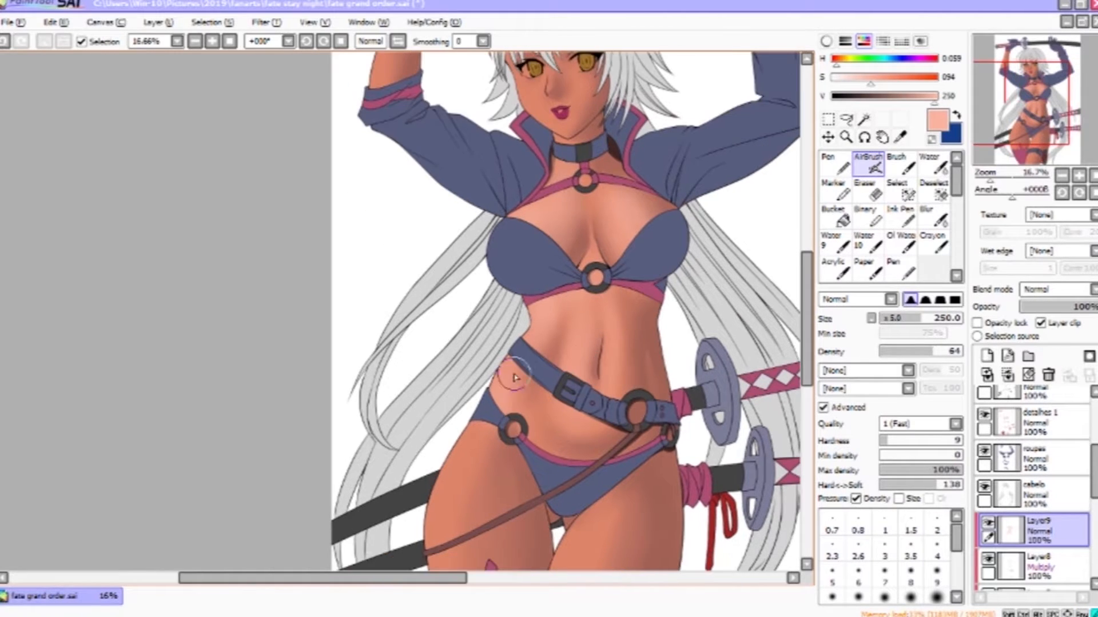
- Spray more light highlights over the chest, cleavage and waist with the AirBrush
left_click_drag(450, 114, 507, 342)
left_click_drag(477, 236, 468, 308)
left_click_drag(471, 250, 465, 306)
left_click_drag(655, 423, 656, 353)
mouse_move(590, 245)
left_mouse_down()
mouse_move(605, 272)
mouse_move(597, 266)
left_mouse_up()
left_click_drag(640, 397, 751, 39)
left_click_drag(639, 241, 619, 383)
- Enlarge the airbrush and spray broad highlights over the chest and shoulder, undoing the last stroke
key("bracketright")
key("bracketright")
key("bracketright")
key("bracketright")
left_click_drag(753, 328, 593, 250)
left_click_drag(592, 251, 565, 312)
key("ctrl+z")
- Paint more light highlights on the chest and belly, briefly confining one stroke with a lasso selection
key("l")
mouse_move(586, 246)
left_mouse_down()
mouse_move(688, 168)
mouse_move(588, 243)
left_mouse_up()
key("b")
left_click_drag(621, 211, 571, 433)
key("ctrl+d")
left_click_drag(493, 188, 492, 343)
left_click_drag(571, 172, 601, 463)
- Lower the colour's saturation, choose the Brush, and add a new layer set to Screen blend mode
left_click_drag(870, 80, 859, 81)
left_click(900, 165)
left_click(988, 357)
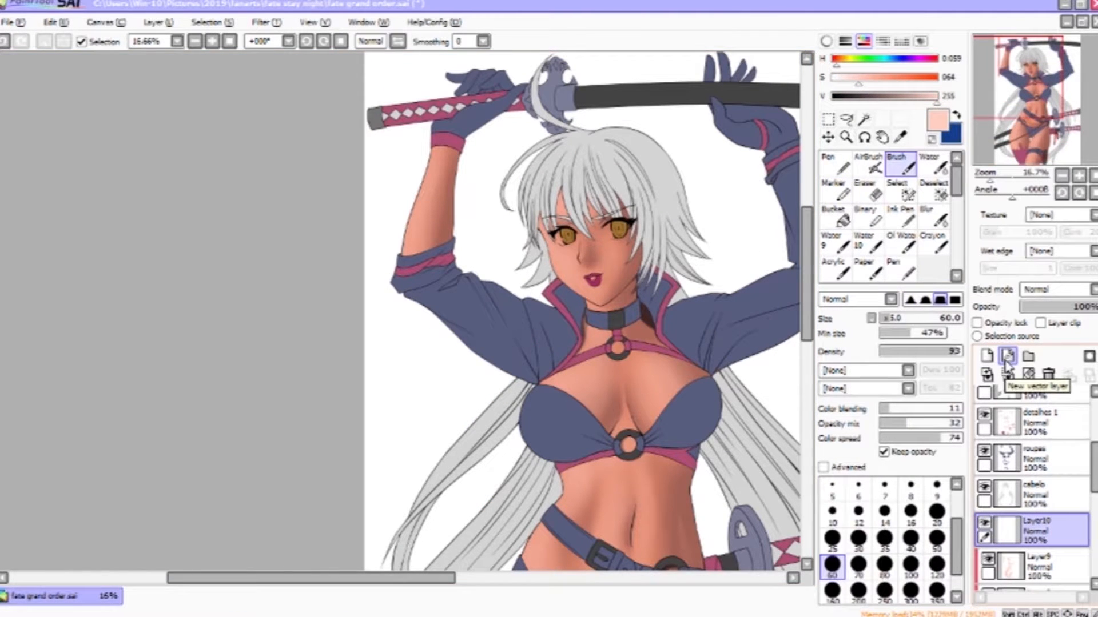
left_click(599, 261, "ctrl")
left_click_drag(572, 280, 651, 511)
left_click(1057, 290)
left_click(1049, 420)
- Brush a light highlight along the raised upper arm on the Screen layer, redoing a stroke
left_click_drag(390, 260, 345, 404)
key("ctrl+z")
left_click_drag(382, 300, 363, 374)
left_click(933, 165)
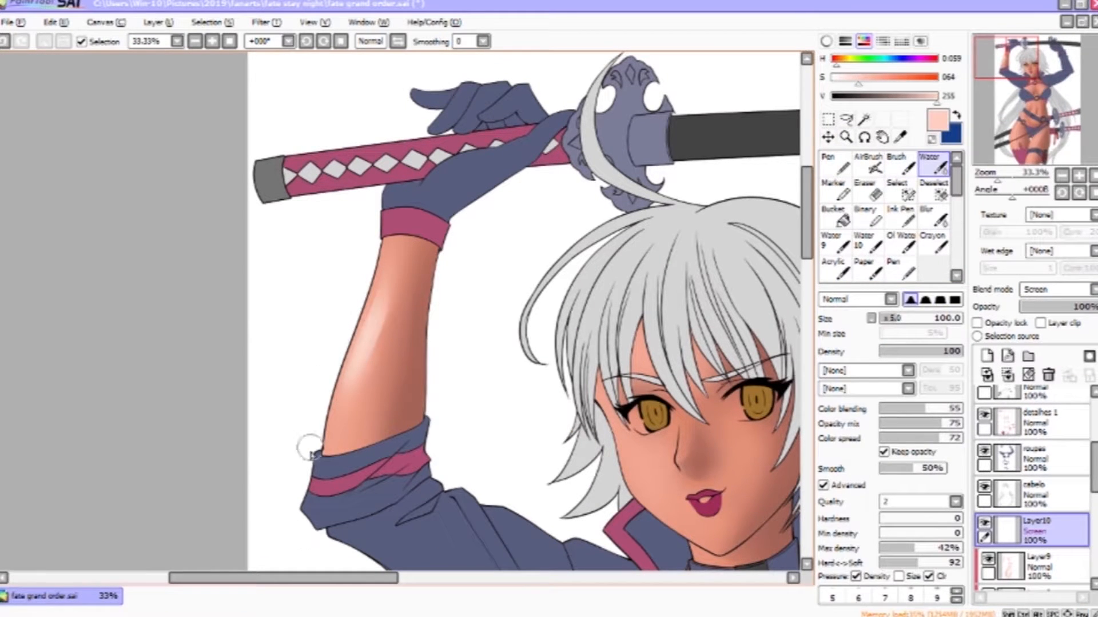
key("b")
key("bracketright")
key("bracketright")
key("bracketright")
key("ctrl+z")
mouse_move(379, 311)
left_mouse_down()
mouse_move(338, 438)
mouse_move(356, 402)
left_mouse_up()
left_click_drag(394, 279, 355, 392)
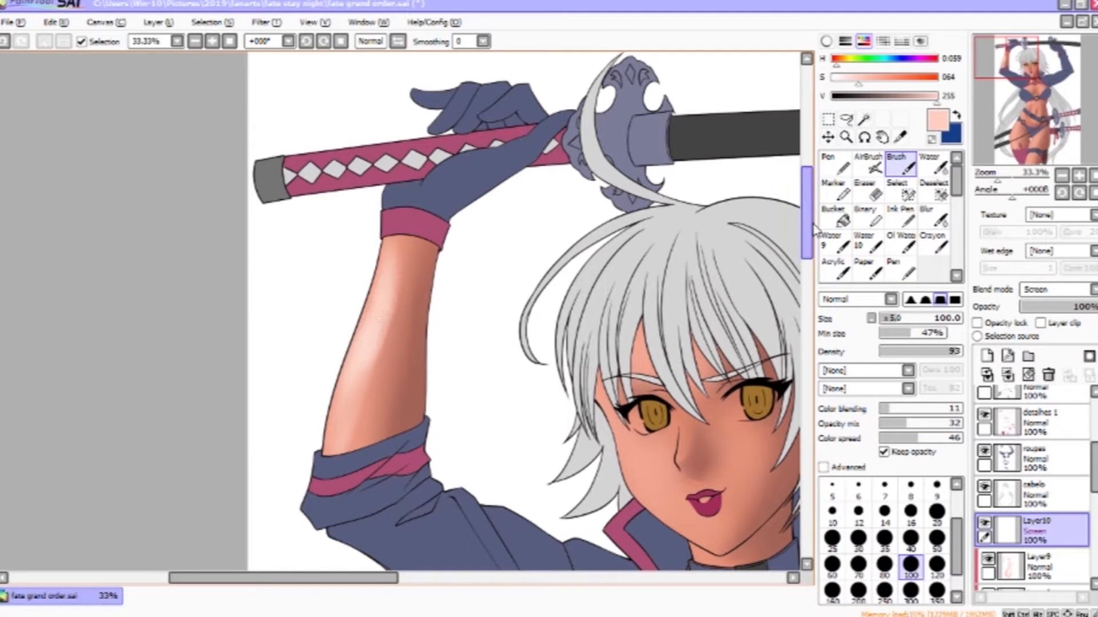
- Blend the arm highlight with the Water tool and brush a highlight on the cheek
left_click(933, 165)
left_click_drag(346, 400, 155, 240)
left_click(901, 165)
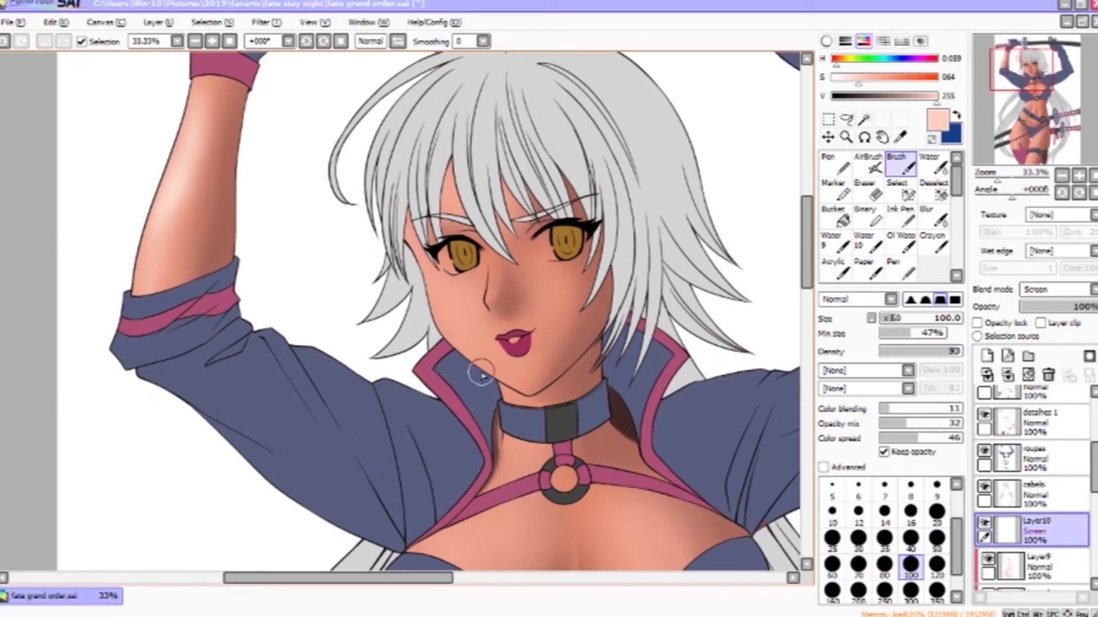
mouse_move(456, 300)
left_mouse_down()
mouse_move(474, 321)
mouse_move(459, 283)
mouse_move(433, 286)
mouse_move(455, 343)
mouse_move(472, 309)
left_mouse_up()
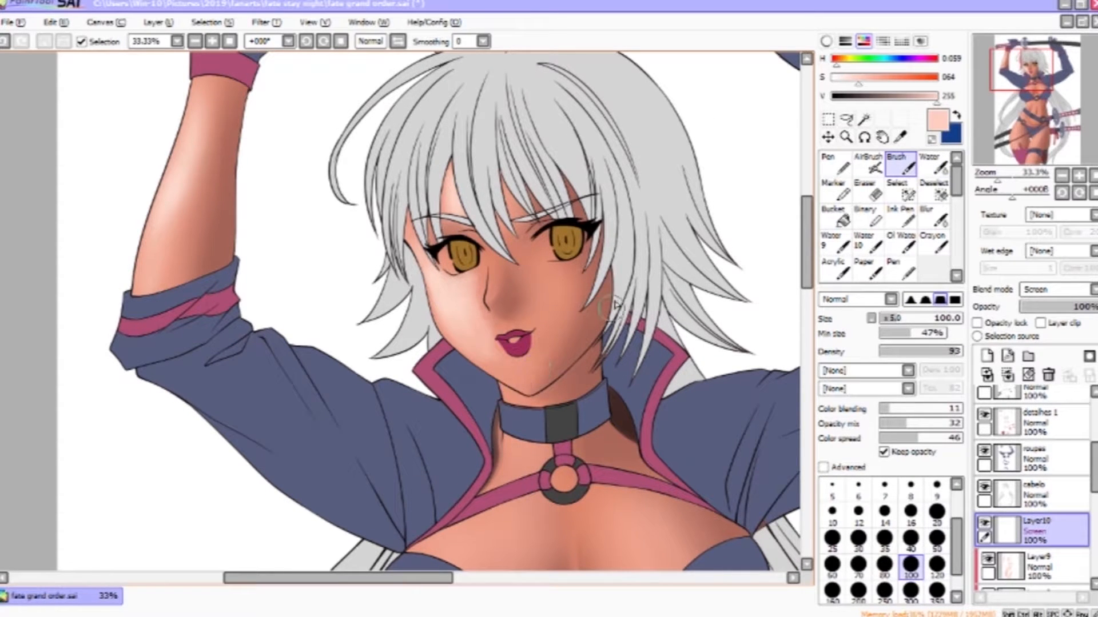
- Add highlights to the nose and chin with the Brush and soften them with the Water tool
left_click(933, 165)
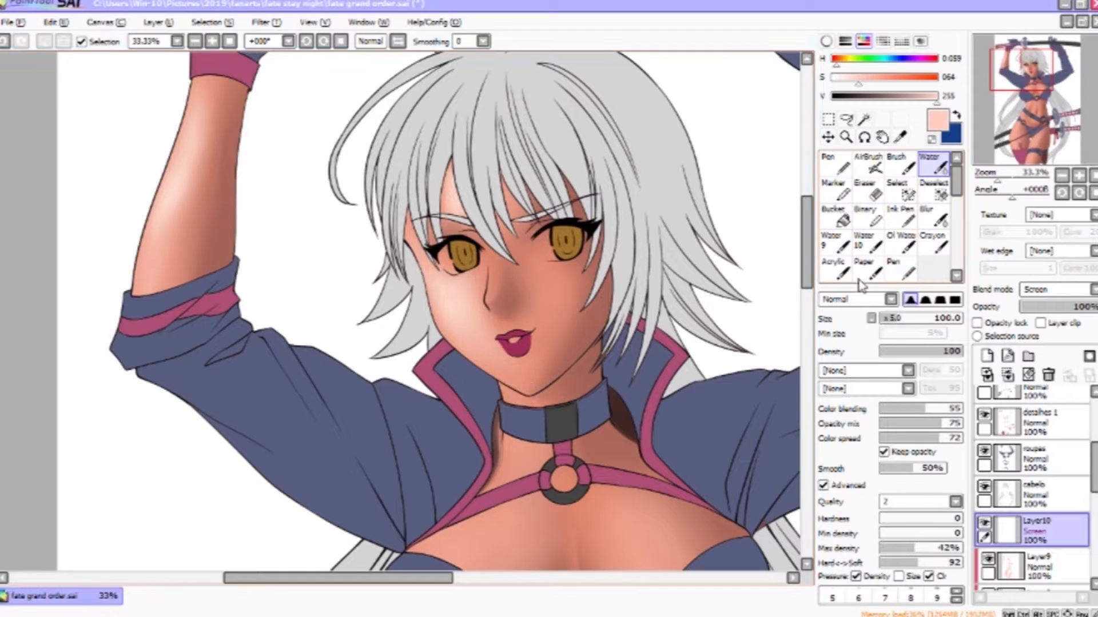
key("b")
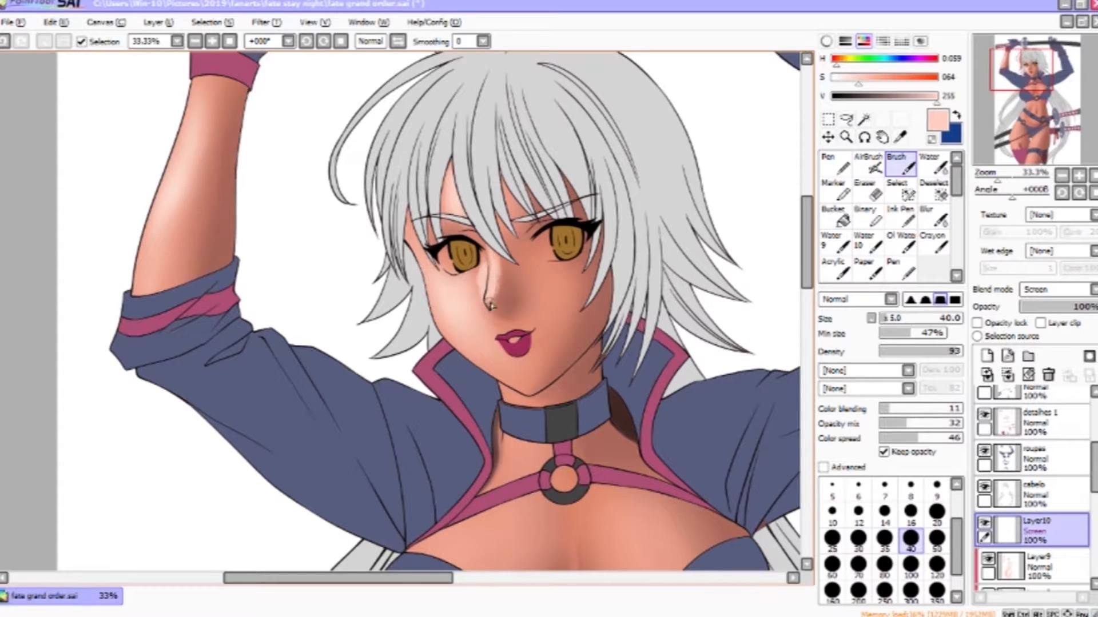
key("c")
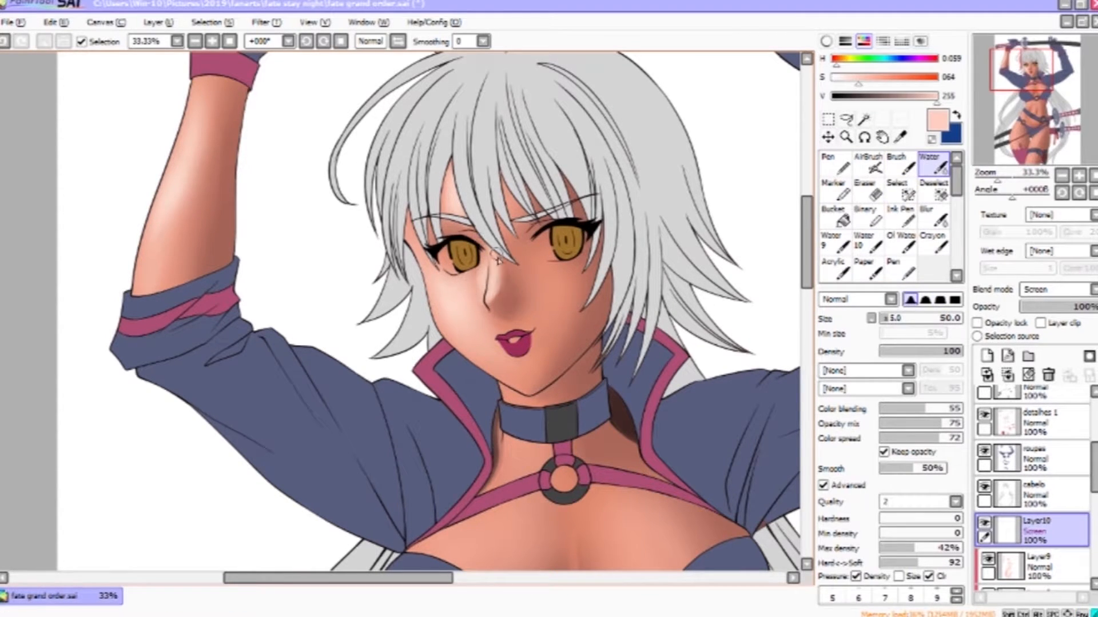
key("b")
mouse_move(571, 293)
left_mouse_down("ctrl+alt")
mouse_move(607, 292)
mouse_move(556, 279)
mouse_move(546, 294)
mouse_move(531, 282)
mouse_move(556, 329)
left_mouse_up("ctrl+alt")
left_click(933, 164)
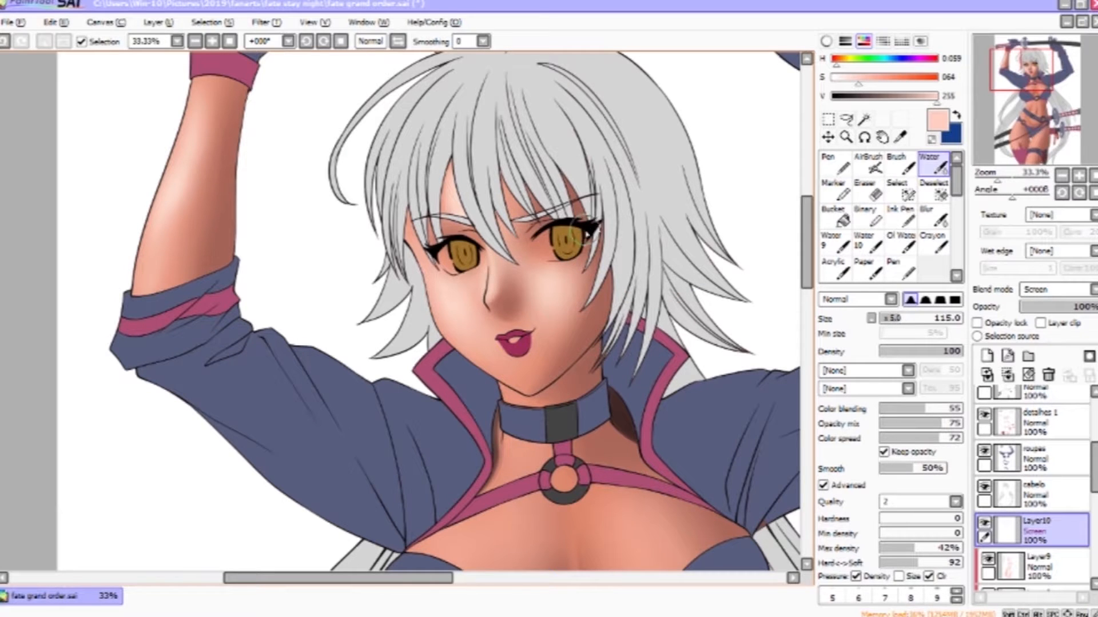
key("b")
mouse_move(493, 355)
left_mouse_down()
mouse_move(501, 367)
mouse_move(532, 363)
left_mouse_up()
key("c")
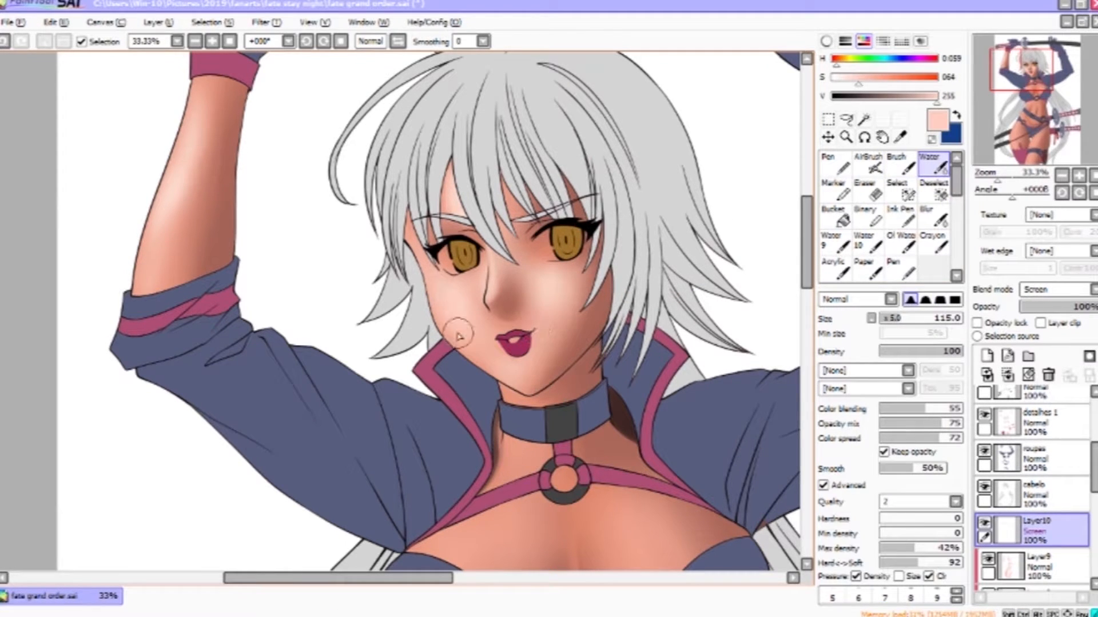
left_click_drag(593, 413, 656, 241)
- Brush highlights across the chest with a larger brush, undoing one stroke
key("b")
left_click_drag(567, 221, 591, 236)
key("ctrl+z")
mouse_move(524, 372)
left_mouse_down()
mouse_move(605, 243)
mouse_move(501, 250)
left_mouse_up()
mouse_move(489, 261)
left_mouse_down()
mouse_move(527, 242)
mouse_move(533, 285)
left_mouse_up()
key("bracketright")
key("bracketright")
mouse_move(673, 237)
left_mouse_down()
mouse_move(700, 304)
mouse_move(708, 297)
left_mouse_up()
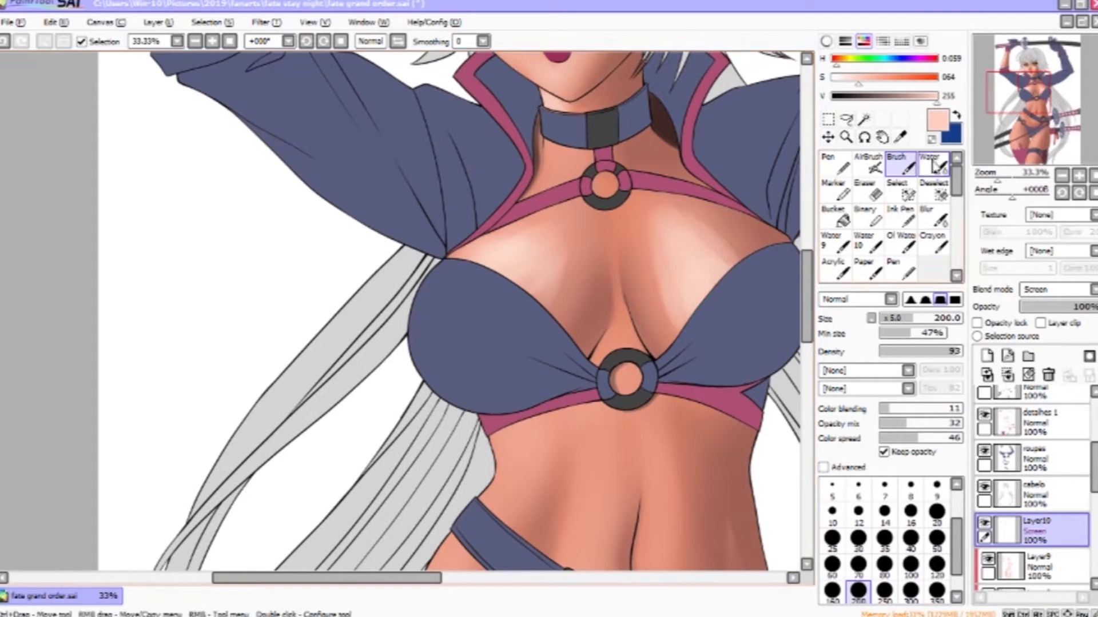
- Blend the chest highlights with the Water tool
left_click(936, 166)
left_click(606, 286, "ctrl+alt")
left_click_drag(715, 174, 722, 338)
left_click(438, 237, "ctrl")
- Pick a skin colour from the canvas, adjust its saturation and brush size, and paint along the raised arm
key("b")
right_click(403, 284)
left_click(856, 78)
key("ctrl+z")
key("bracketright")
key("bracketright")
key("bracketleft")
key("bracketleft")
key("bracketleft")
key("bracketleft")
left_click_drag(429, 182, 374, 409)
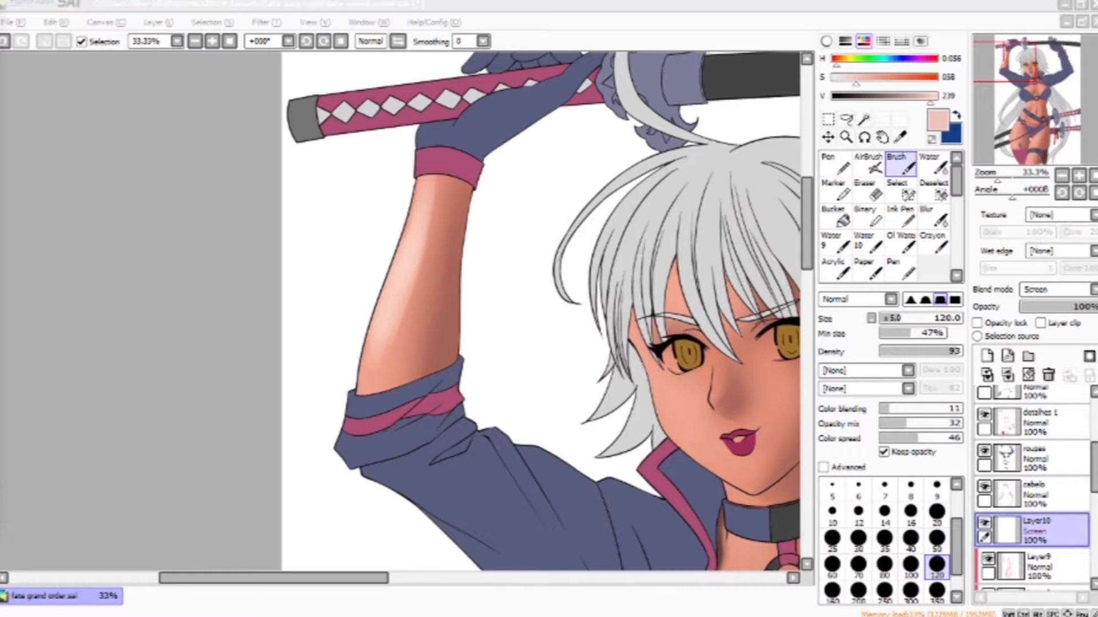
- Retry the arm highlight with adjusted colour saturation and value, undoing several attempts
key("ctrl+z")
left_click_drag(932, 96, 917, 97)
left_click_drag(424, 185, 382, 363)
left_click_drag(857, 84, 877, 85)
key("ctrl+z")
key("ctrl+z")
mouse_move(407, 225)
left_mouse_down()
mouse_move(383, 314)
mouse_move(396, 306)
left_mouse_up()
key("ctrl+z")
- Darken the colour slightly and paint warm skin tones on the arm and face, undoing one stroke
left_click_drag(917, 103, 914, 104)
left_click_drag(419, 210, 369, 334)
left_click_drag(428, 191, 372, 355)
left_click_drag(615, 281, 402, 171)
mouse_move(457, 288)
left_mouse_down()
mouse_move(490, 255)
mouse_move(506, 338)
left_mouse_up()
mouse_move(566, 254)
left_mouse_down()
mouse_move(561, 287)
mouse_move(543, 281)
mouse_move(557, 312)
left_mouse_up()
key("ctrl+z")
left_click_drag(557, 311, 593, 268)
left_click_drag(470, 203, 482, 146)
left_click_drag(530, 232, 503, 229)
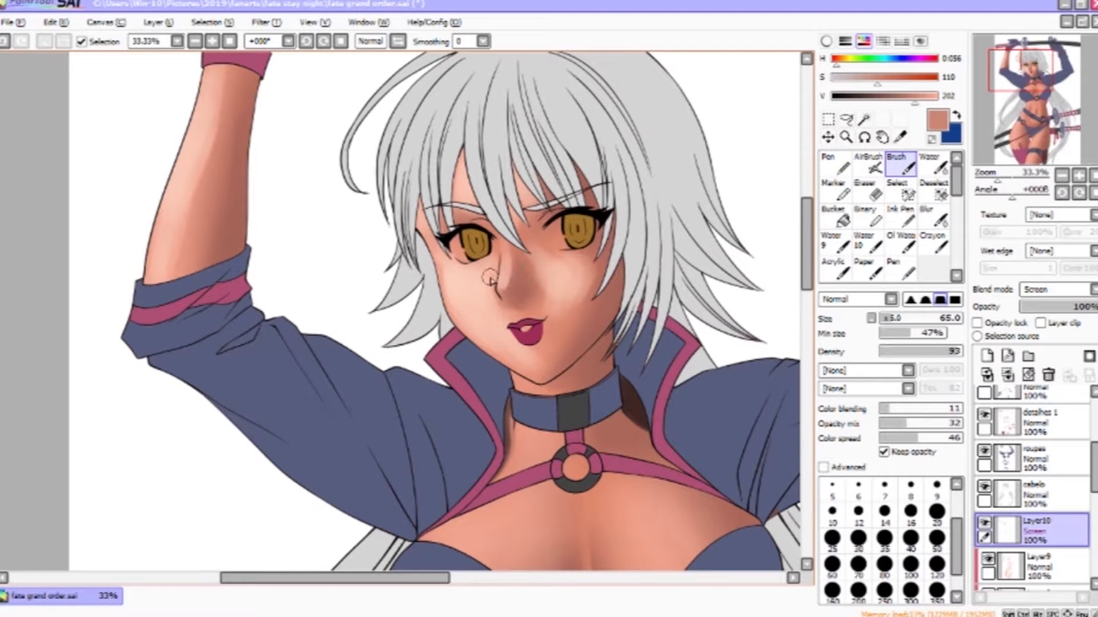
- Paint warm skin-tone shading across the face, cheeks and neck on the Screen layer
left_click_drag(625, 338, 612, 224)
left_click_drag(527, 355, 593, 225)
left_click_drag(576, 186, 595, 223)
left_click_drag(576, 278, 626, 226)
left_click_drag(601, 223, 635, 232)
mouse_move(550, 249)
left_mouse_down()
mouse_move(595, 262)
mouse_move(594, 251)
mouse_move(560, 296)
left_mouse_up()
left_click_drag(698, 252, 576, 248)
mouse_move(586, 237)
left_mouse_down()
mouse_move(616, 295)
mouse_move(581, 318)
mouse_move(547, 299)
left_mouse_up()
left_click_drag(511, 182, 576, 276)
- Continue painting warm tones over the chin, chest and raised arm
left_click_drag(638, 293, 533, 285)
left_click_drag(502, 280, 516, 350)
left_click_drag(496, 323, 486, 354)
mouse_move(593, 327)
left_mouse_down()
mouse_move(576, 237)
mouse_move(583, 150)
left_mouse_up()
left_click_drag(493, 191, 500, 204)
left_click_drag(610, 281, 611, 230)
left_click_drag(482, 263, 494, 264)
mouse_move(483, 225)
left_mouse_down()
mouse_move(454, 305)
mouse_move(476, 380)
left_mouse_up()
mouse_move(528, 243)
left_mouse_down()
mouse_move(522, 403)
mouse_move(516, 208)
left_mouse_up()
left_click_drag(393, 201, 389, 275)
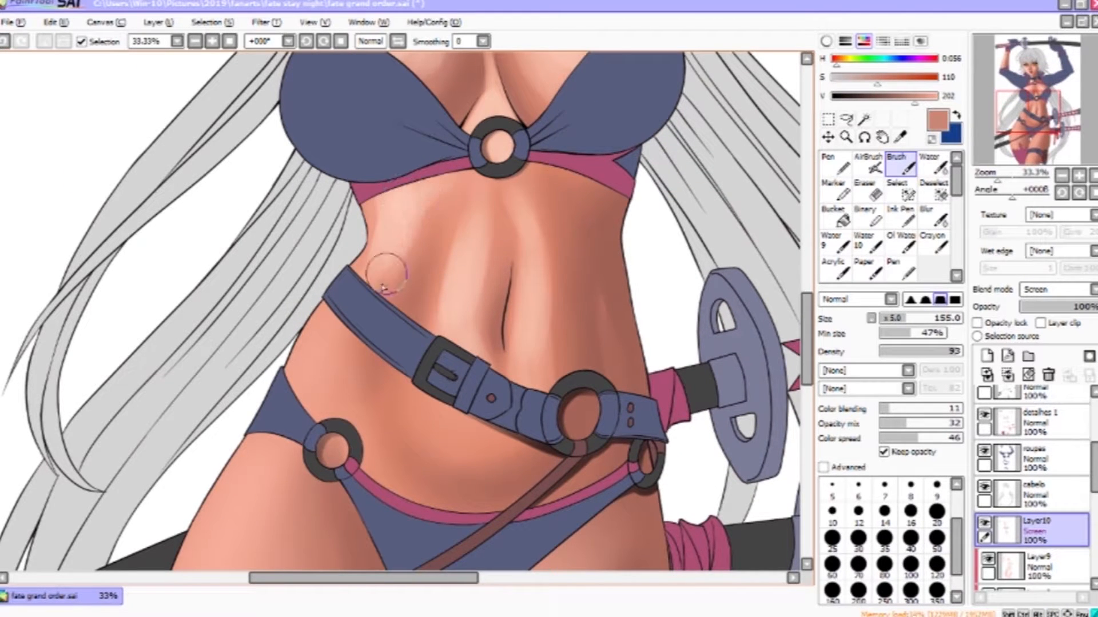
- Paint warm tones across the belly and along the sides of the waist
left_click_drag(477, 298, 551, 216)
left_click_drag(399, 249, 380, 312)
mouse_move(384, 269)
left_mouse_down()
mouse_move(403, 315)
mouse_move(412, 281)
left_mouse_up()
mouse_move(546, 335)
left_mouse_down()
mouse_move(533, 270)
mouse_move(575, 307)
left_mouse_up()
left_click_drag(515, 266, 569, 295)
left_click_drag(554, 370, 614, 252)
left_click_drag(393, 192, 336, 455)
mouse_move(378, 267)
left_mouse_down()
mouse_move(362, 329)
mouse_move(351, 489)
mouse_move(369, 384)
left_mouse_up()
- Clip the Screen layer to the skin and paint warm tones down the hips and thighs
left_click(1041, 324)
left_click_drag(669, 264, 507, 147)
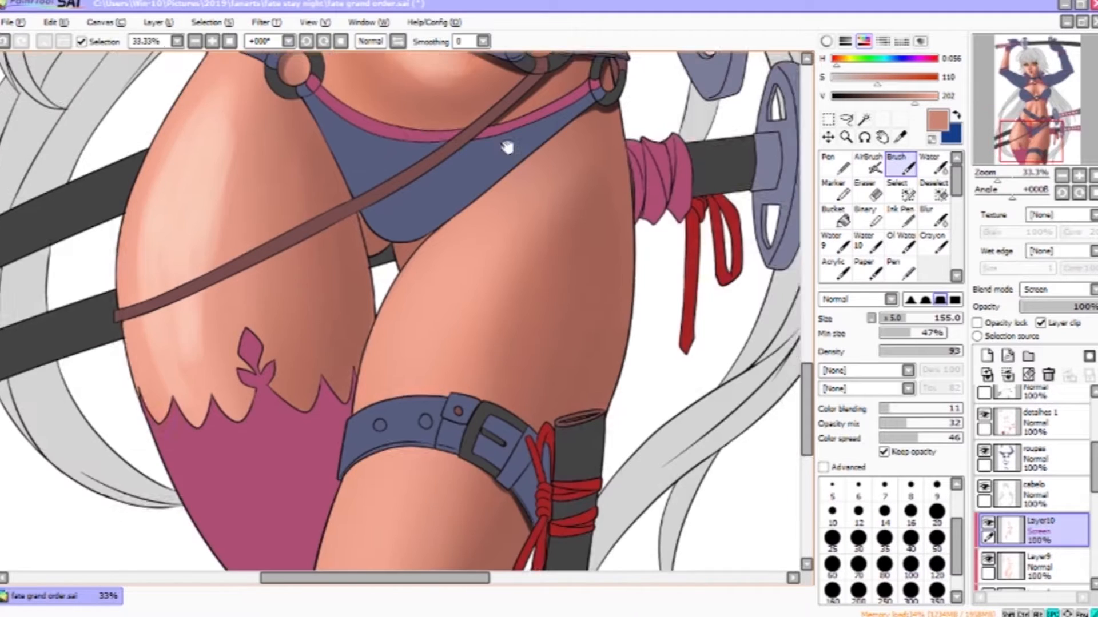
mouse_move(404, 446)
left_mouse_down()
mouse_move(537, 254)
mouse_move(527, 363)
left_mouse_up()
mouse_move(617, 65)
left_mouse_down()
mouse_move(564, 404)
mouse_move(618, 351)
left_mouse_up()
left_click_drag(326, 294, 301, 456)
left_click_drag(563, 80, 532, 526)
mouse_move(574, 66)
left_mouse_down()
mouse_move(554, 297)
mouse_move(608, 540)
left_mouse_up()
- Blend the new tones on the face, chest and belly with the Water tool
left_click(933, 165)
left_click_drag(431, 436, 446, 320)
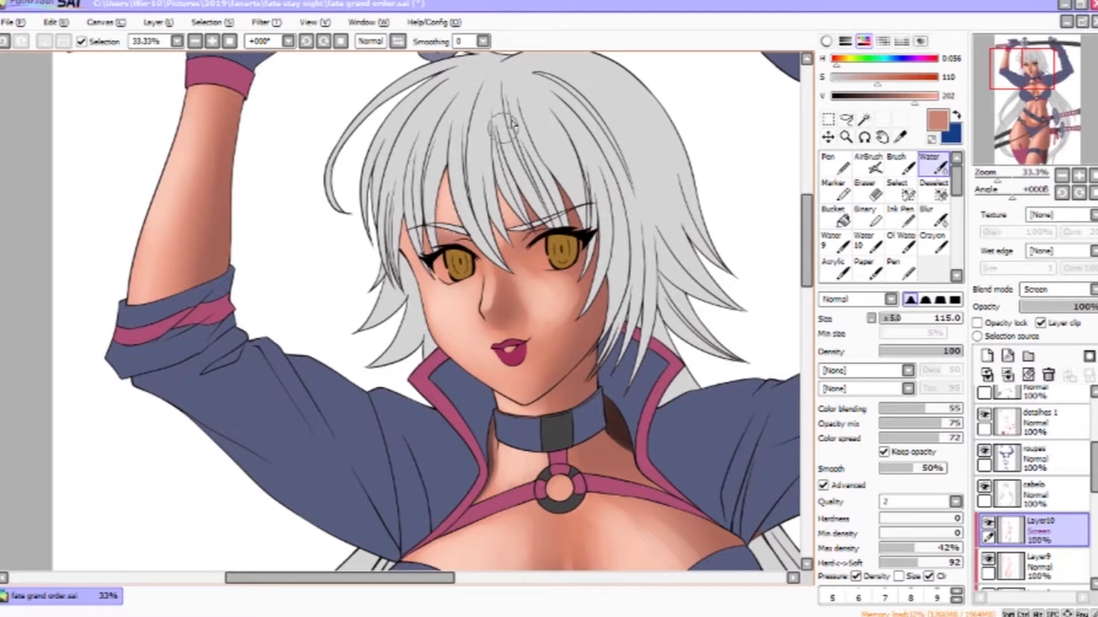
left_click_drag(539, 465, 495, 321)
left_click_drag(551, 359, 572, 184)
left_click_drag(473, 456, 542, 301)
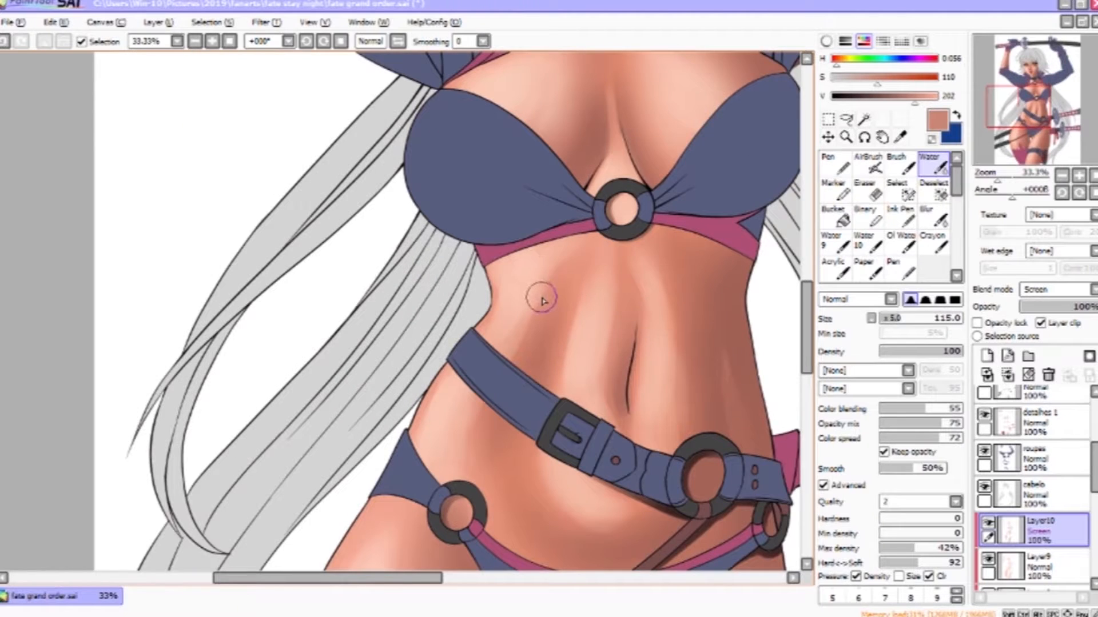
left_click_drag(508, 359, 529, 292)
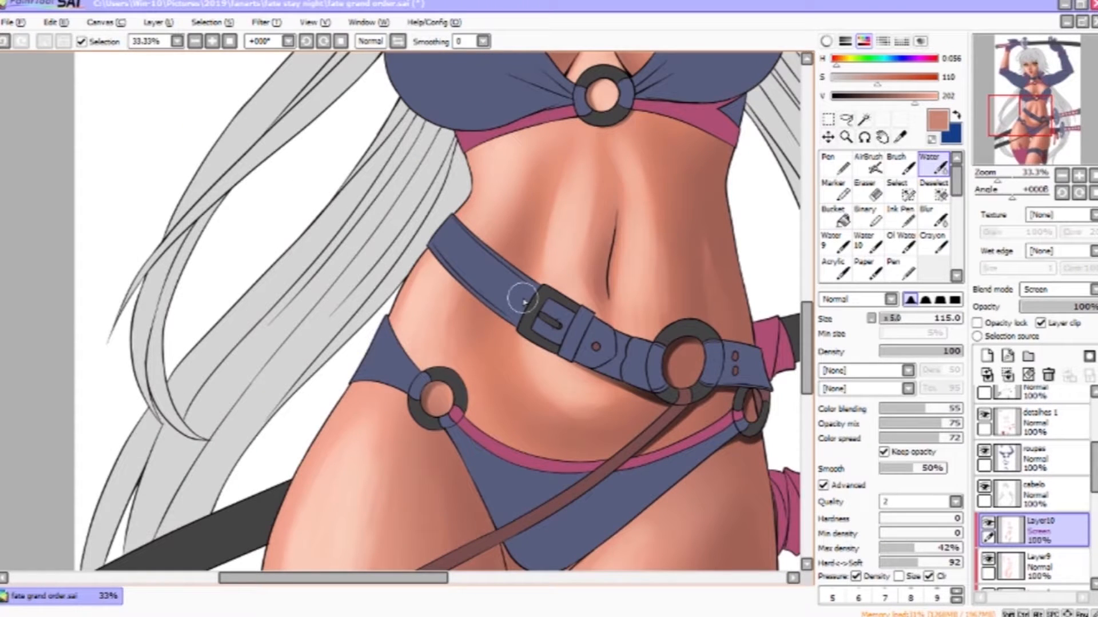
left_click_drag(479, 486, 568, 287)
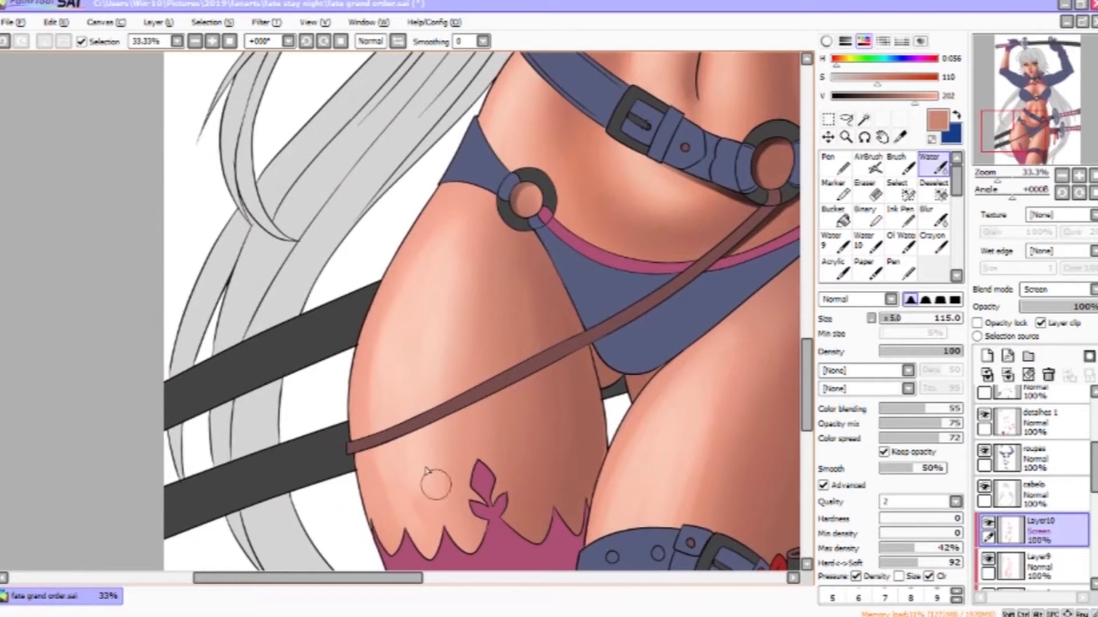
- Blend the tones on the thighs and chest with the Water tool
left_click_drag(695, 495, 504, 398)
left_click_drag(528, 277, 517, 299)
left_click_drag(498, 138, 503, 503)
left_click_drag(416, 82, 414, 306)
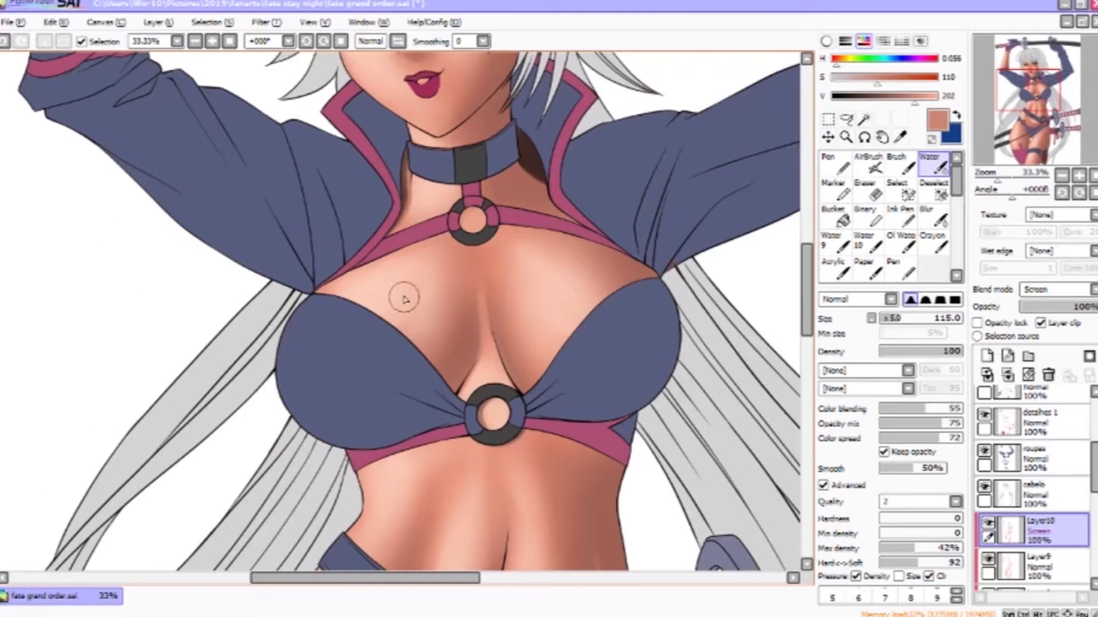
left_click_drag(443, 206, 485, 496)
left_click_drag(666, 435, 657, 91)
- Switch to the AirBrush and spray soft highlights over the hips and belly
scroll(457, 228, "down", 3)
scroll(446, 211, "up", 2)
key("b")
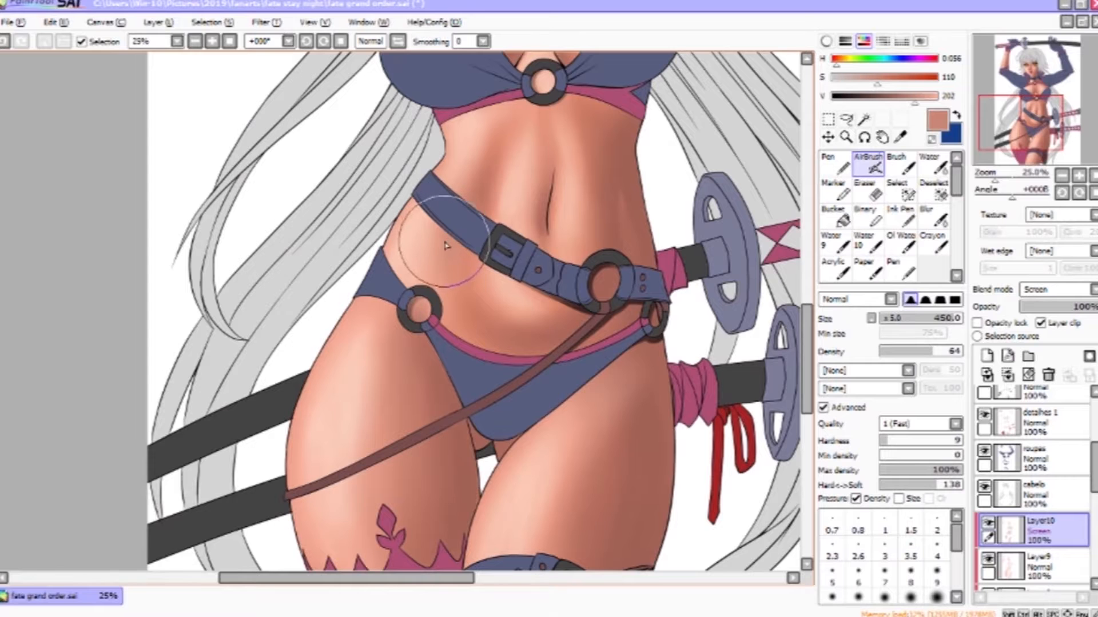
mouse_move(562, 453)
left_mouse_down()
mouse_move(588, 302)
mouse_move(602, 343)
left_mouse_up()
left_click_drag(427, 287, 451, 378)
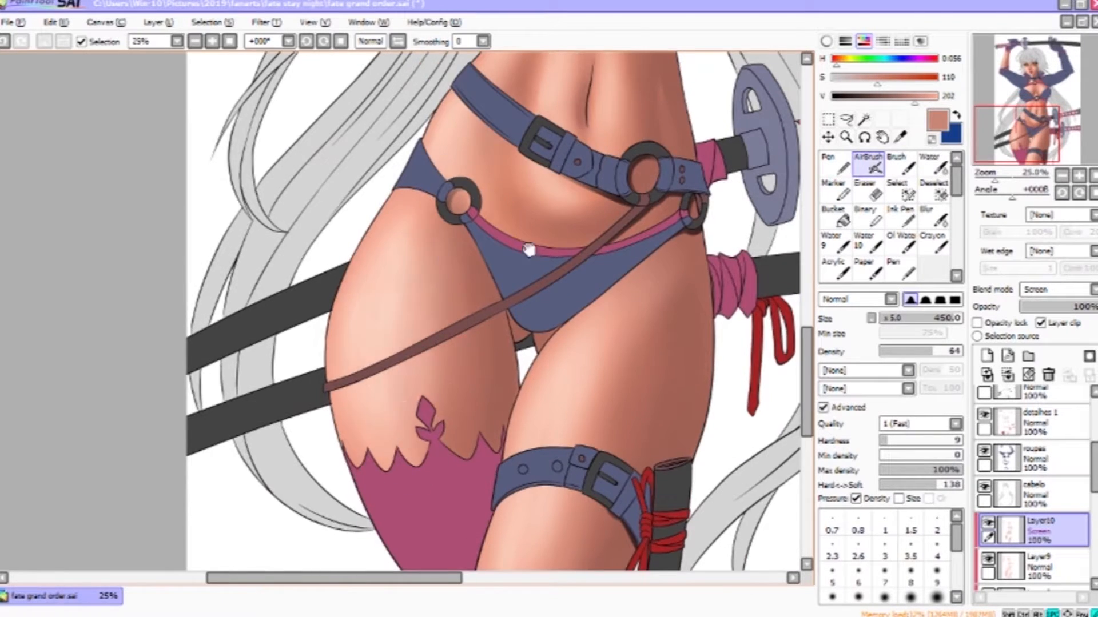
- Spray more soft highlights along the hips and thighs with the AirBrush on the Screen layer
left_click_drag(540, 100, 539, 424)
scroll(539, 424, "down", 1)
left_click_drag(614, 294, 617, 411)
left_click_drag(719, 418, 710, 284)
- Add a new layer and set its blend mode to Overlay
left_click(988, 356)
left_click(1074, 290)
left_click(1041, 354)
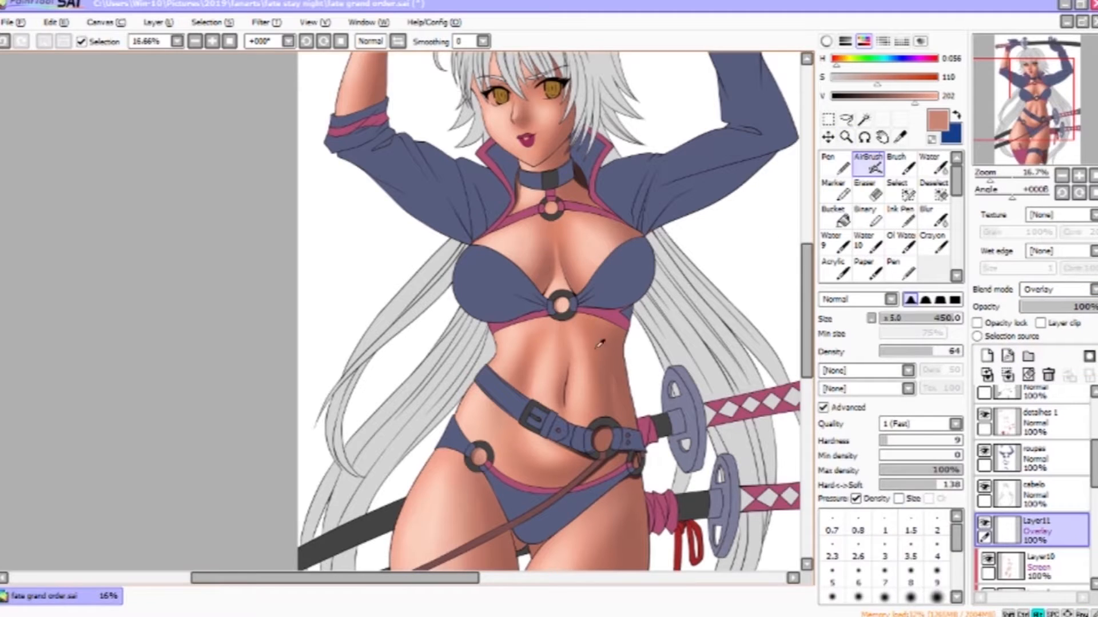
- Pick a darker brown and airbrush Overlay tones over the belly, thighs and chest, then save the file
right_click(602, 341)
scroll(593, 316, "down", 1)
scroll(588, 332, "down", 2)
scroll(596, 352, "up", 3)
left_click(886, 77)
left_click(893, 97)
left_click_drag(577, 346, 578, 366)
left_click_drag(531, 461, 618, 217)
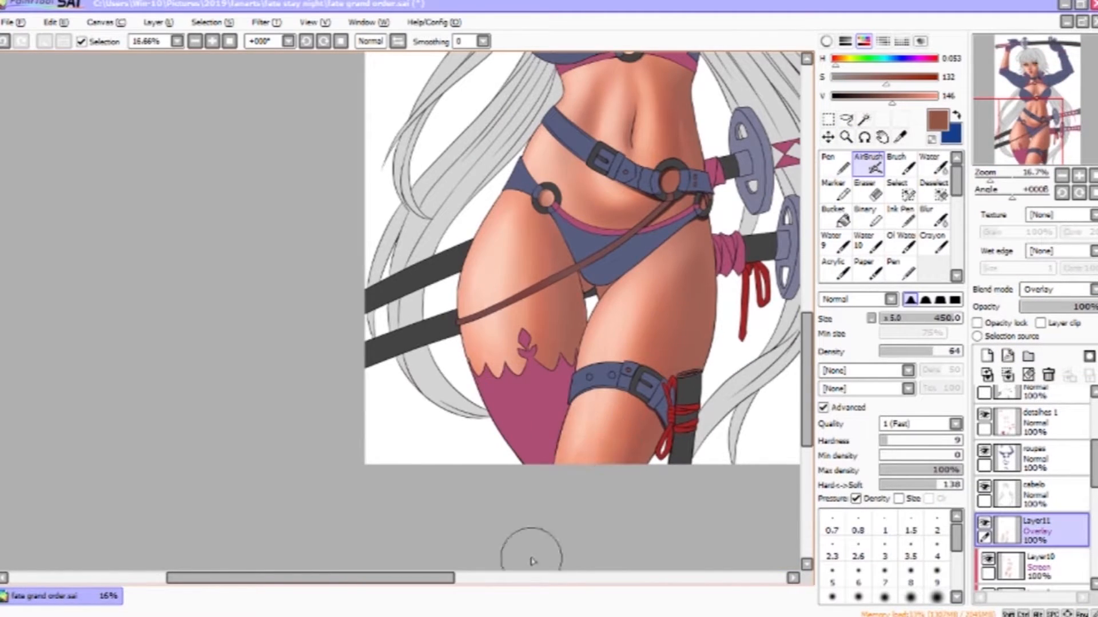
left_click_drag(546, 240, 537, 469)
left_click_drag(509, 173, 573, 372)
left_click_drag(769, 377, 729, 233)
left_click_drag(649, 255, 649, 278)
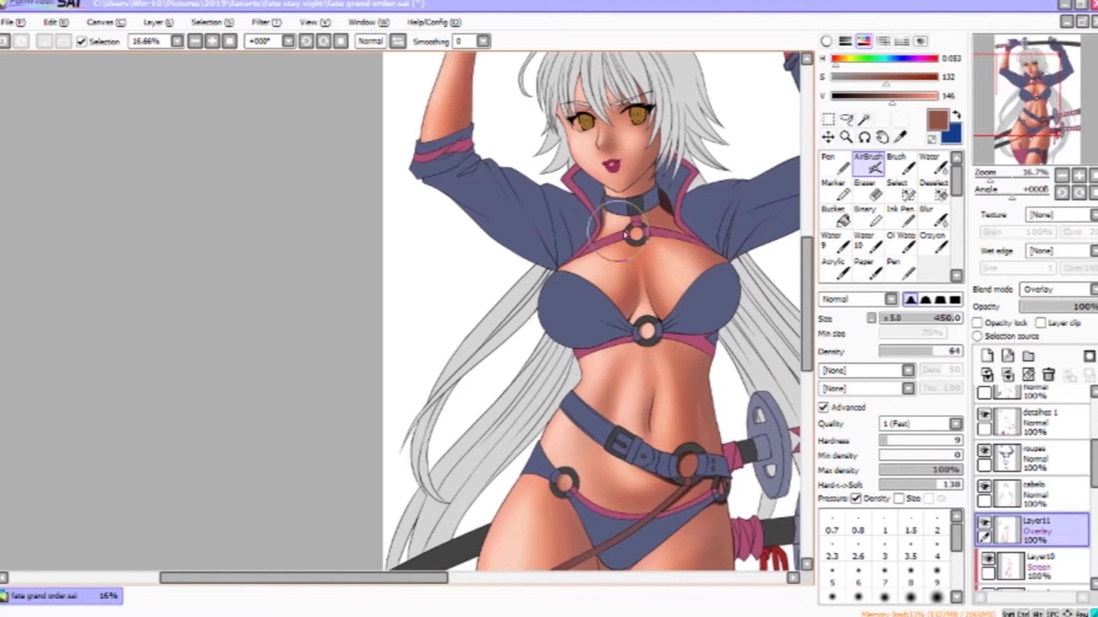
left_click_drag(640, 130, 656, 222)
key("ctrl+s")
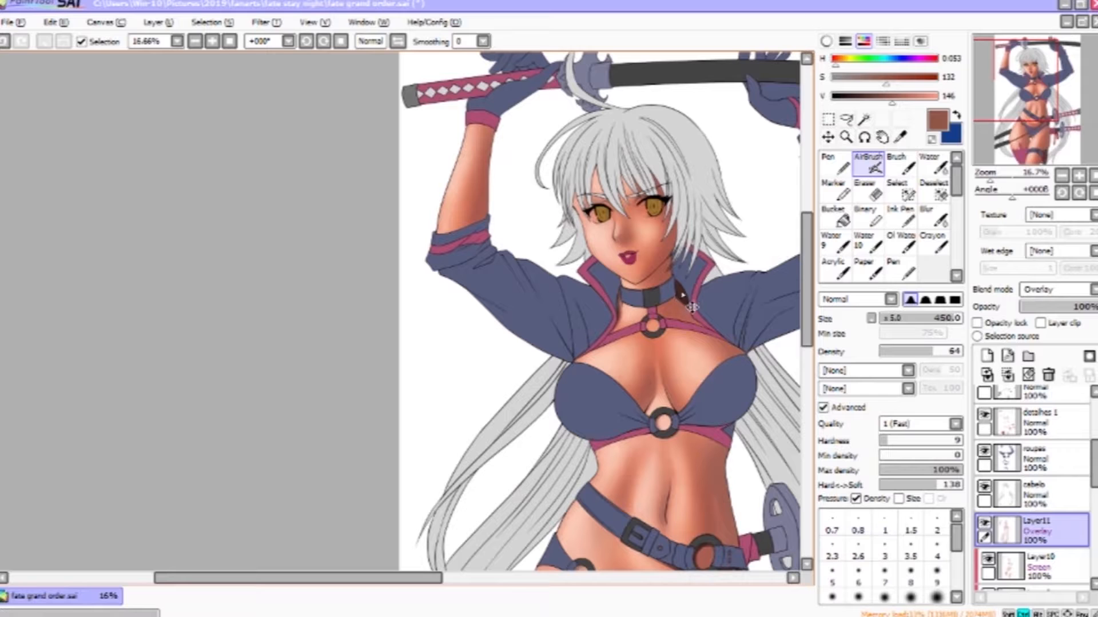
- Select the hair layer and add a new Multiply layer clipped to it
left_click(683, 299, "ctrl")
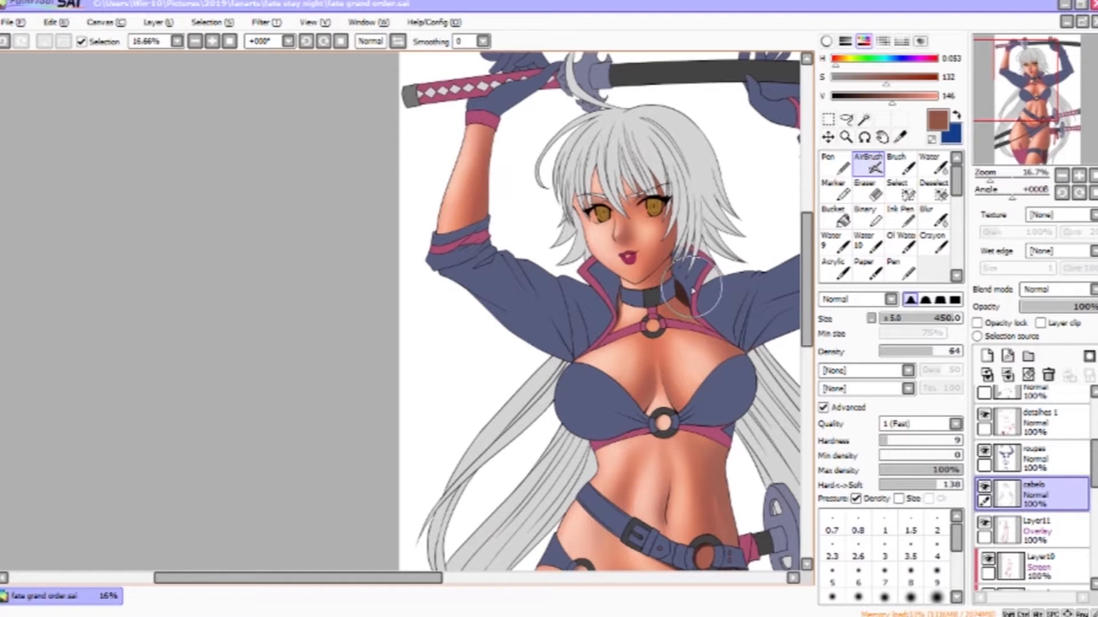
left_click_drag(720, 288, 557, 301)
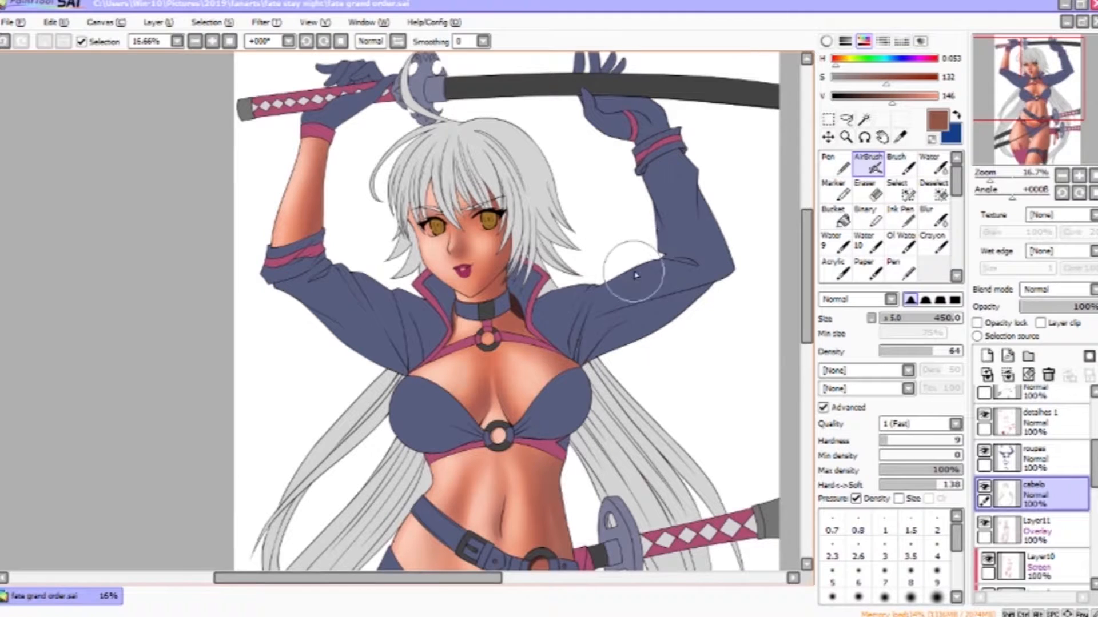
left_click_drag(634, 276, 573, 262)
left_click(1053, 494)
left_click(986, 356)
left_click(1040, 323)
left_click(1075, 290)
left_click(1067, 318)
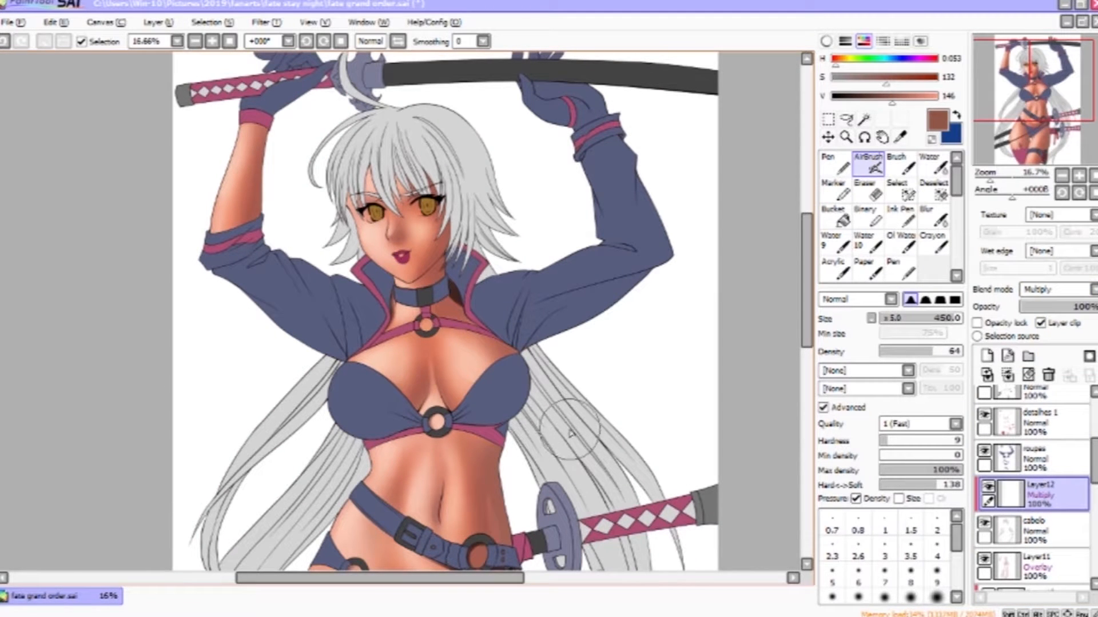
- Pick a light gray, switch to the Brush at size 80 and paint shadows on the right strands of the fringe
left_click(654, 369, "alt")
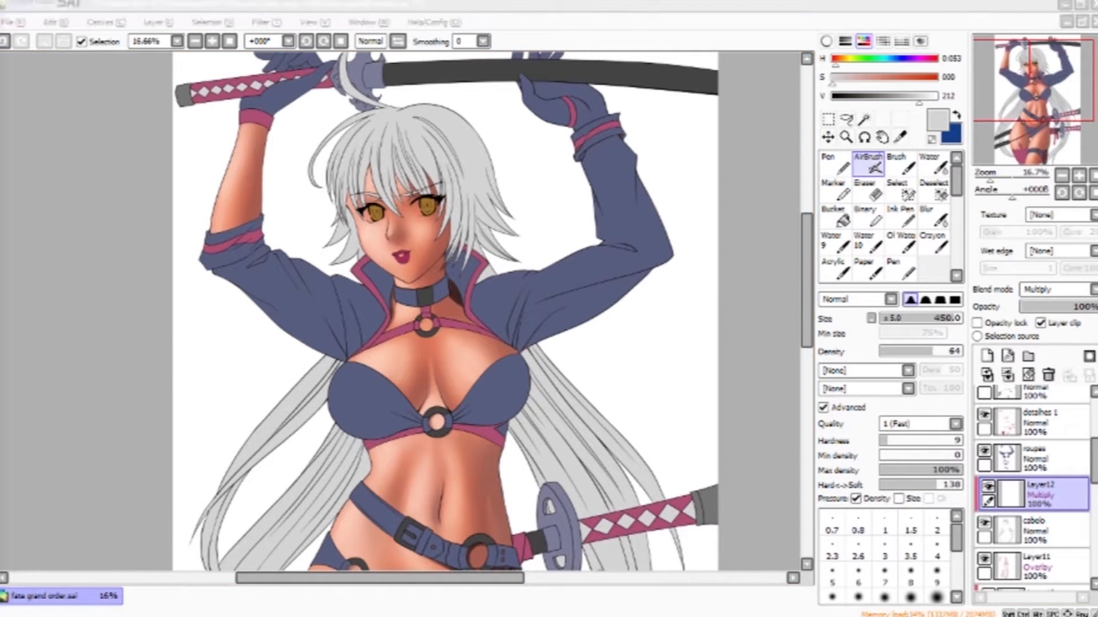
left_click_drag(486, 165, 476, 228)
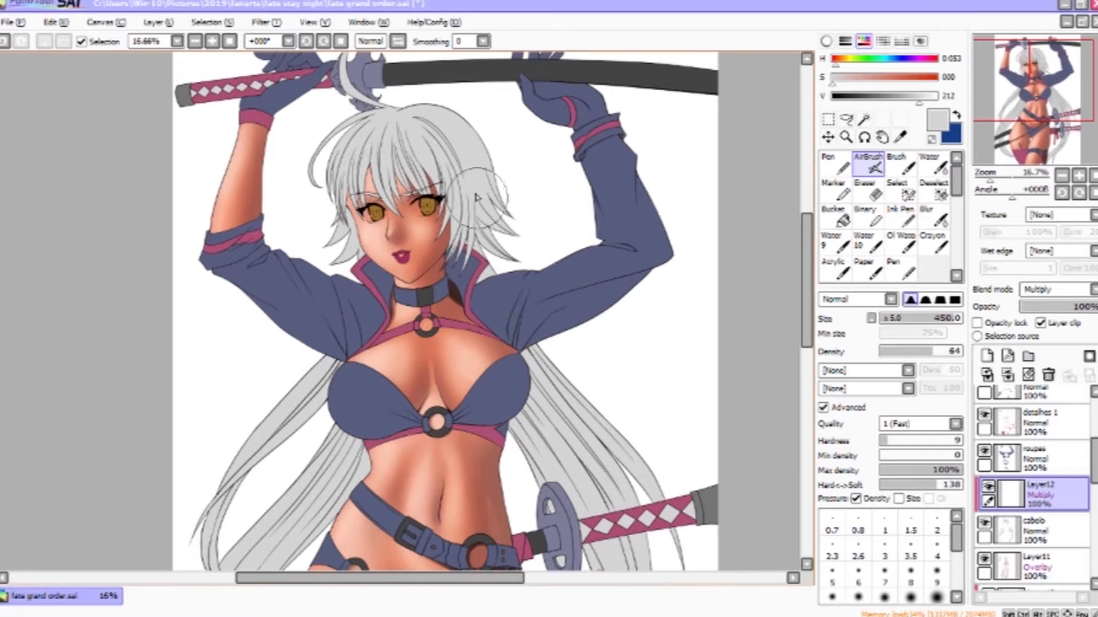
left_click_drag(347, 220, 347, 252)
mouse_move(515, 336)
left_mouse_down()
mouse_move(662, 135)
mouse_move(676, 76)
left_mouse_up()
left_click_drag(624, 438, 417, 517)
left_click_drag(593, 473, 586, 356)
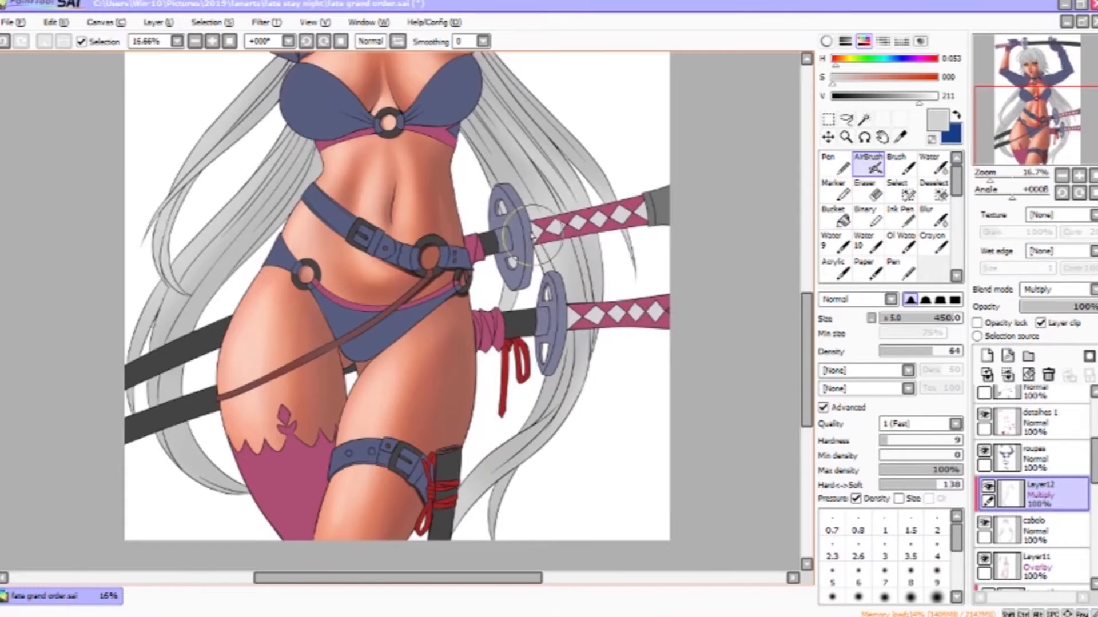
left_click_drag(580, 56, 635, 311)
left_click(901, 164)
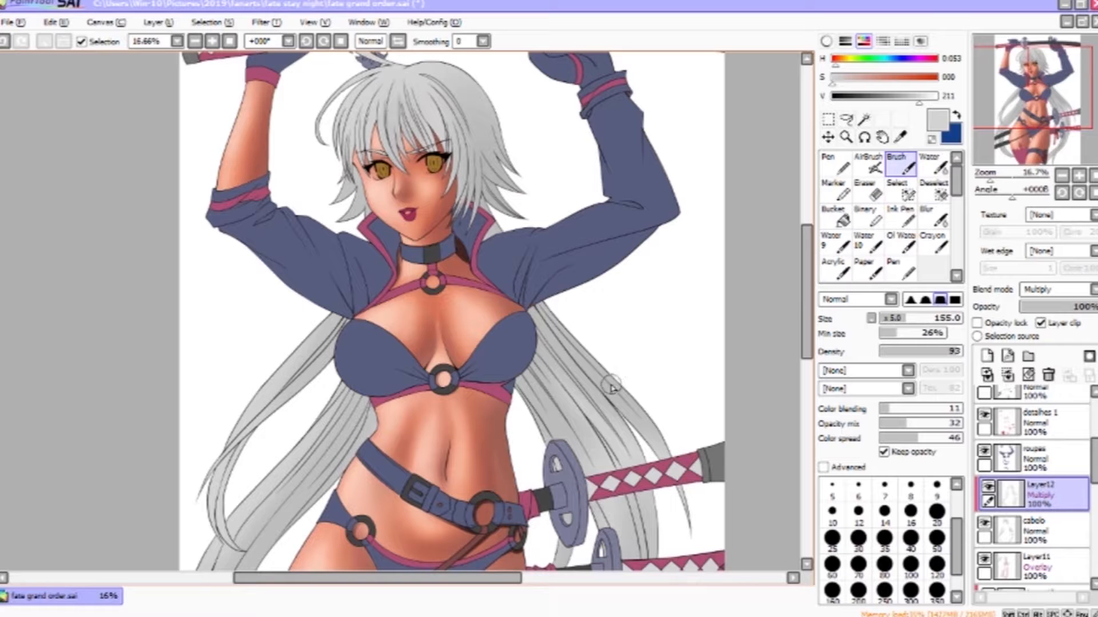
left_click_drag(601, 394, 612, 457)
scroll(608, 366, "up", 2)
left_click_drag(604, 108, 558, 335)
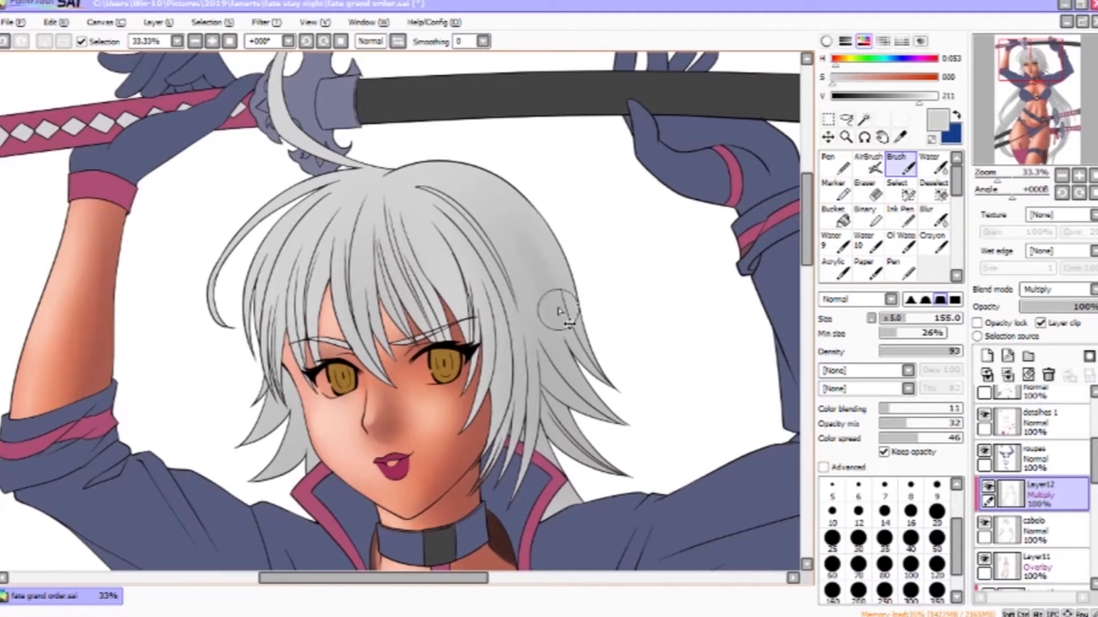
key("ctrl+z")
left_click(907, 97)
left_click(884, 566)
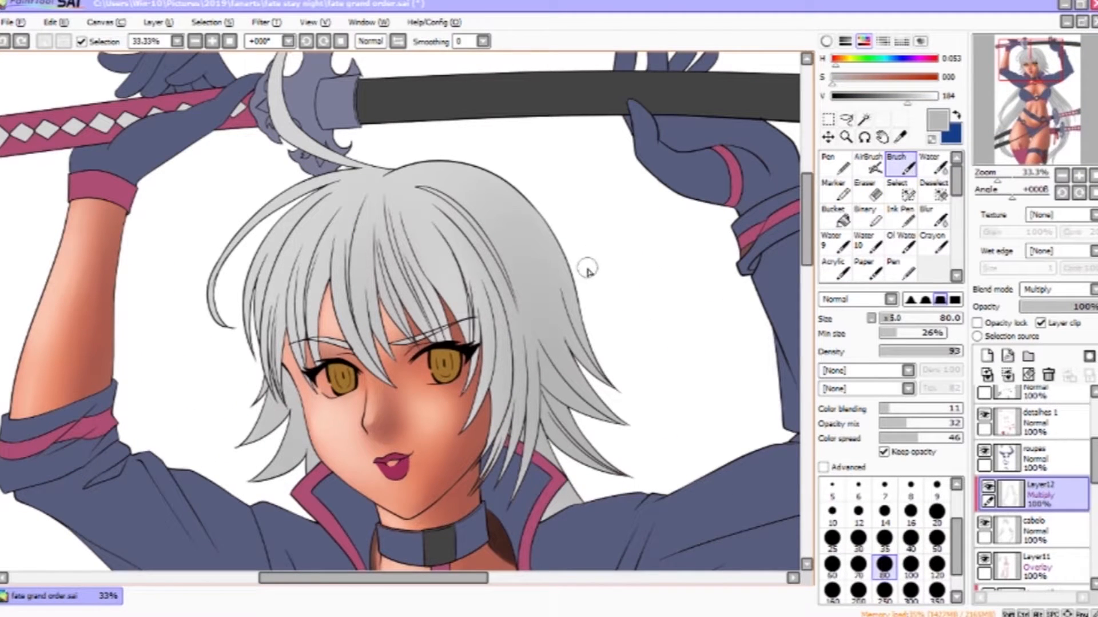
left_click_drag(529, 210, 612, 379)
left_click_drag(560, 347, 623, 420)
mouse_move(543, 368)
left_mouse_down()
mouse_move(606, 461)
mouse_move(534, 322)
left_mouse_up()
key("bracketleft")
key("bracketleft")
key("bracketleft")
key("bracketleft")
key("bracketleft")
key("bracketleft")
key("bracketleft")
mouse_move(529, 283)
left_mouse_down()
mouse_move(534, 440)
mouse_move(528, 431)
left_mouse_up()
left_click_drag(526, 336, 513, 423)
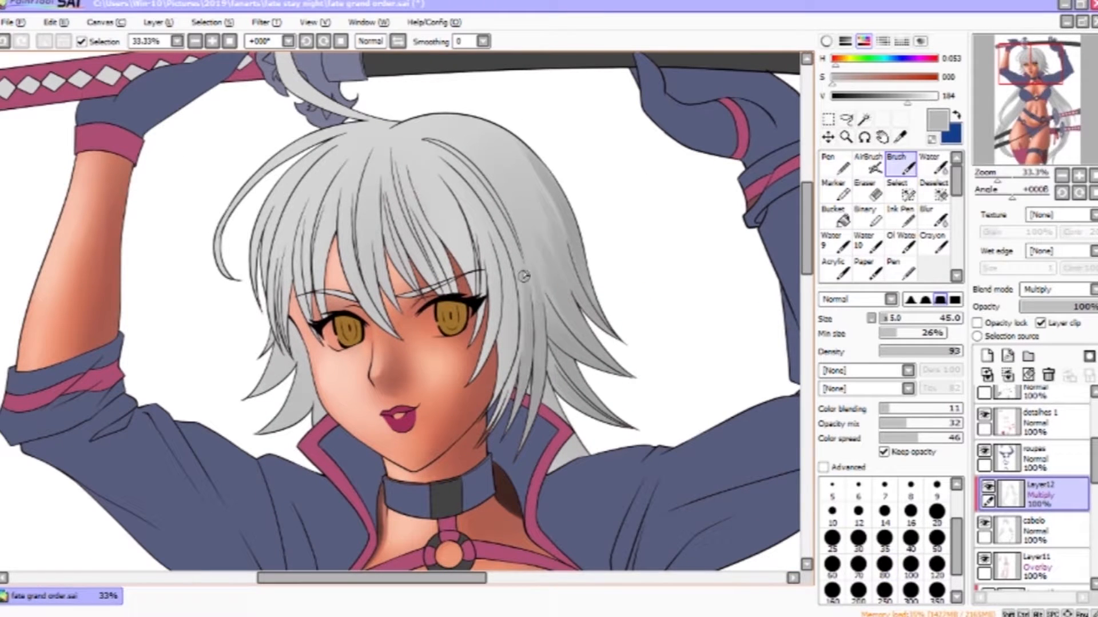
left_click_drag(518, 350, 493, 426)
left_click_drag(506, 258, 506, 385)
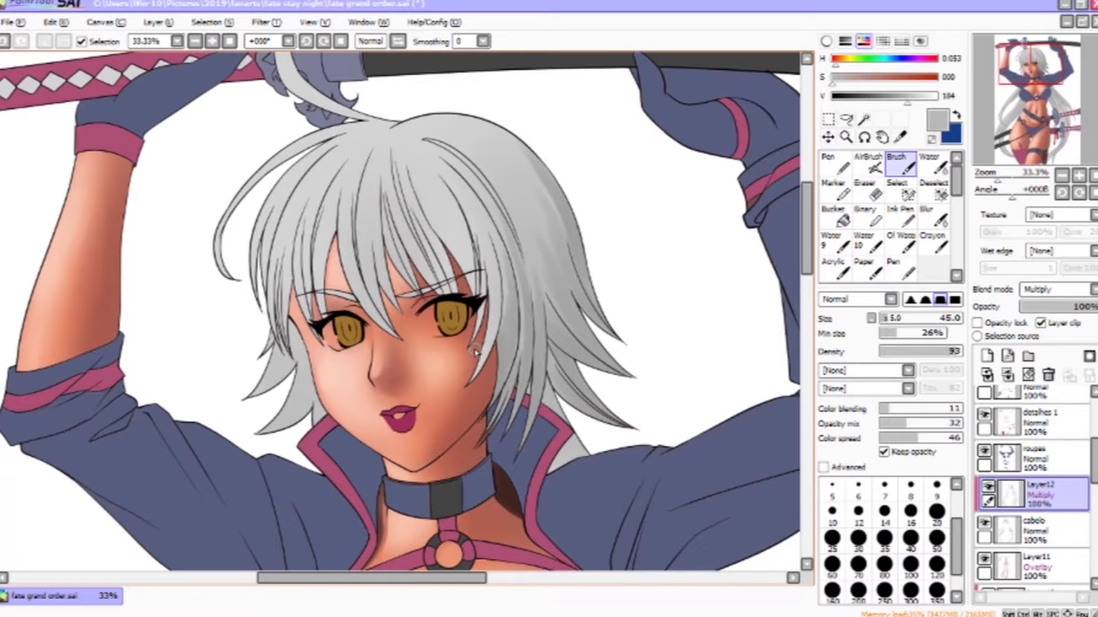
- Paint gray shadows across the fringe and the left strands of the short hair
mouse_move(426, 137)
left_mouse_down()
mouse_move(503, 240)
mouse_move(497, 269)
left_mouse_up()
left_click_drag(475, 217, 486, 371)
left_click_drag(407, 143, 478, 283)
left_click_drag(421, 179, 481, 293)
mouse_move(394, 146)
left_mouse_down()
mouse_move(416, 238)
mouse_move(452, 286)
left_mouse_up()
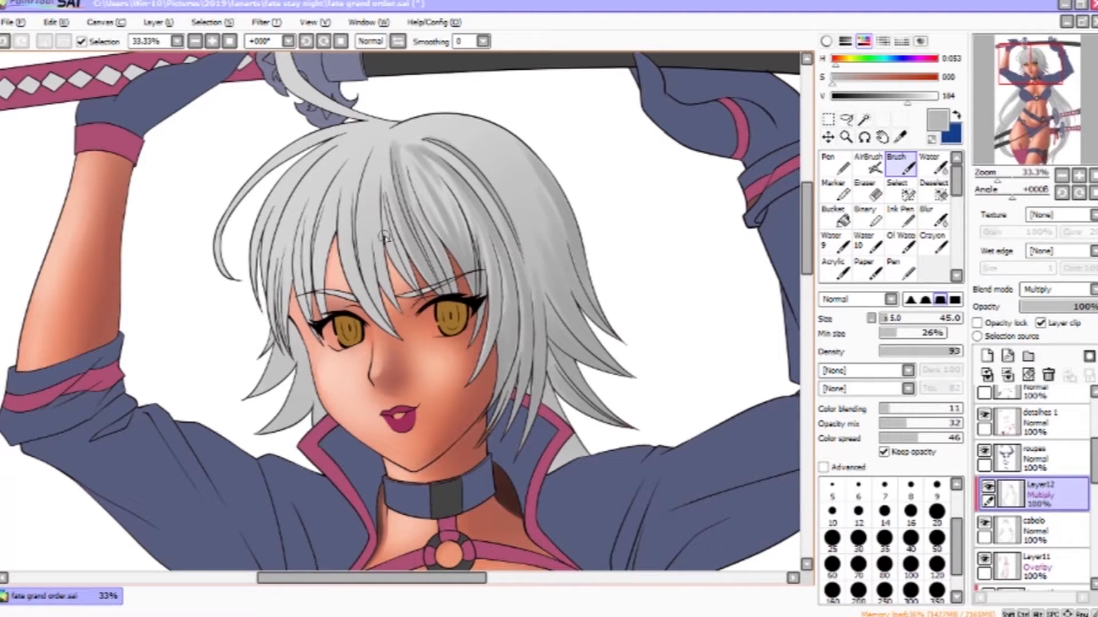
left_click_drag(395, 194, 403, 286)
mouse_move(377, 146)
left_mouse_down()
mouse_move(386, 306)
mouse_move(366, 320)
left_mouse_up()
left_click_drag(344, 137, 378, 337)
mouse_move(320, 194)
left_mouse_down()
mouse_move(338, 311)
mouse_move(314, 318)
left_mouse_up()
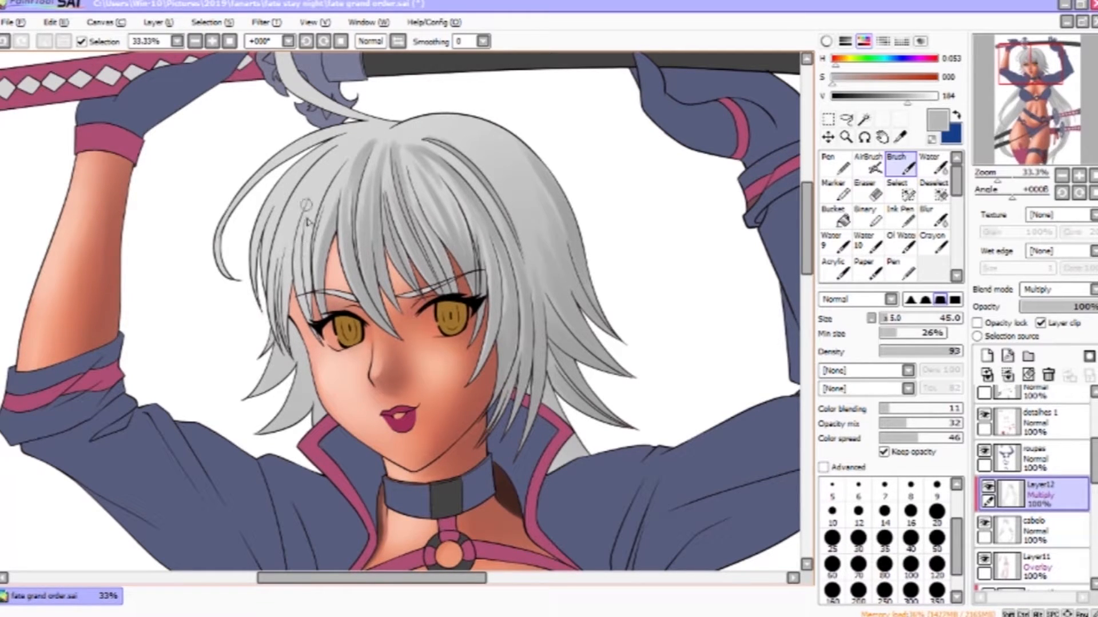
left_click_drag(320, 193, 305, 298)
left_click_drag(308, 225, 300, 320)
left_click_drag(383, 131, 316, 175)
left_click_drag(291, 248, 286, 344)
left_click_drag(297, 214, 275, 347)
left_click_drag(304, 171, 263, 331)
left_click_drag(271, 205, 257, 289)
left_click_drag(342, 135, 235, 278)
left_click_drag(292, 334, 372, 260)
left_click_drag(371, 282, 334, 323)
left_click_drag(382, 263, 341, 318)
left_click_drag(397, 296, 346, 357)
left_click_drag(389, 326, 369, 352)
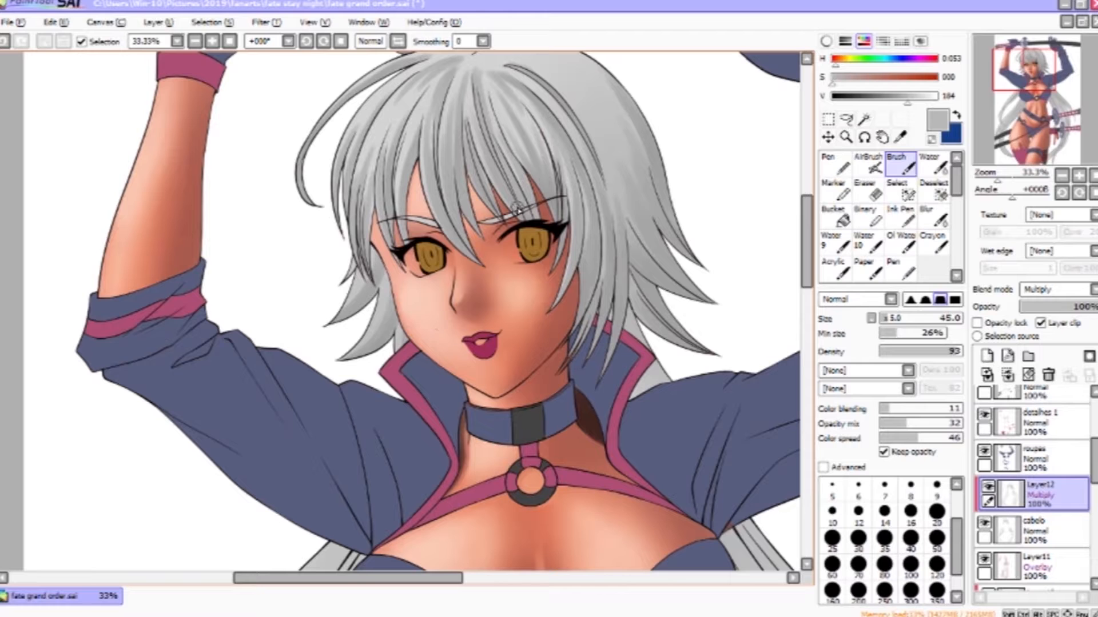
- Shade the top of the hair and the long strands beside the chest with gray strokes
scroll(451, 284, "up", 3)
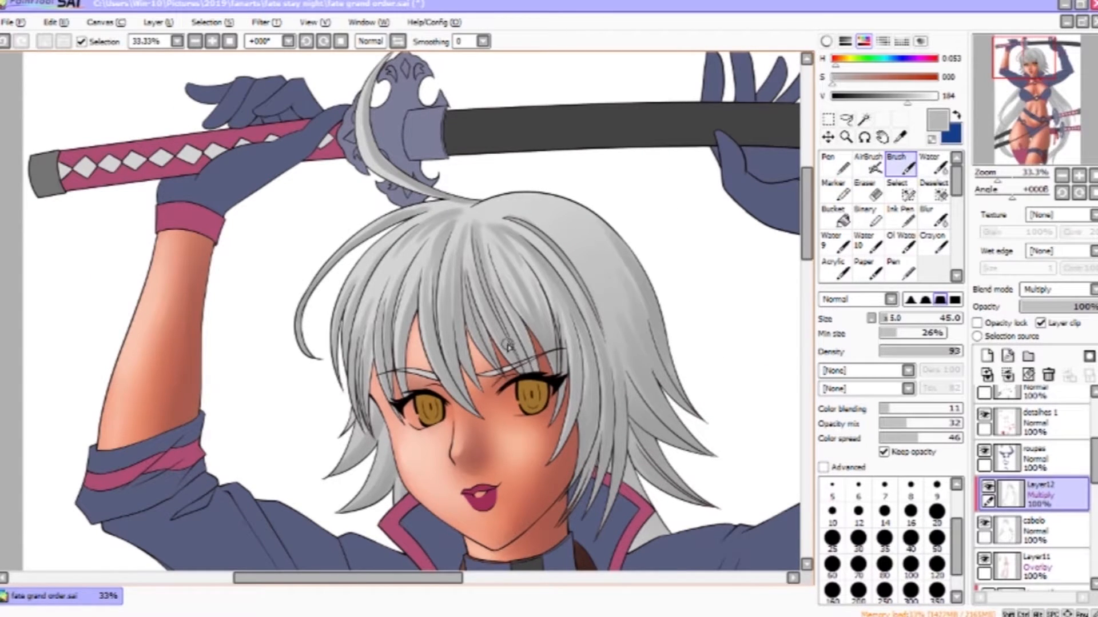
left_click_drag(458, 457, 572, 143)
left_click_drag(434, 457, 568, 196)
left_click_drag(603, 143, 514, 244)
left_click_drag(501, 282, 519, 232)
mouse_move(573, 188)
left_mouse_down()
mouse_move(436, 314)
mouse_move(522, 206)
left_mouse_up()
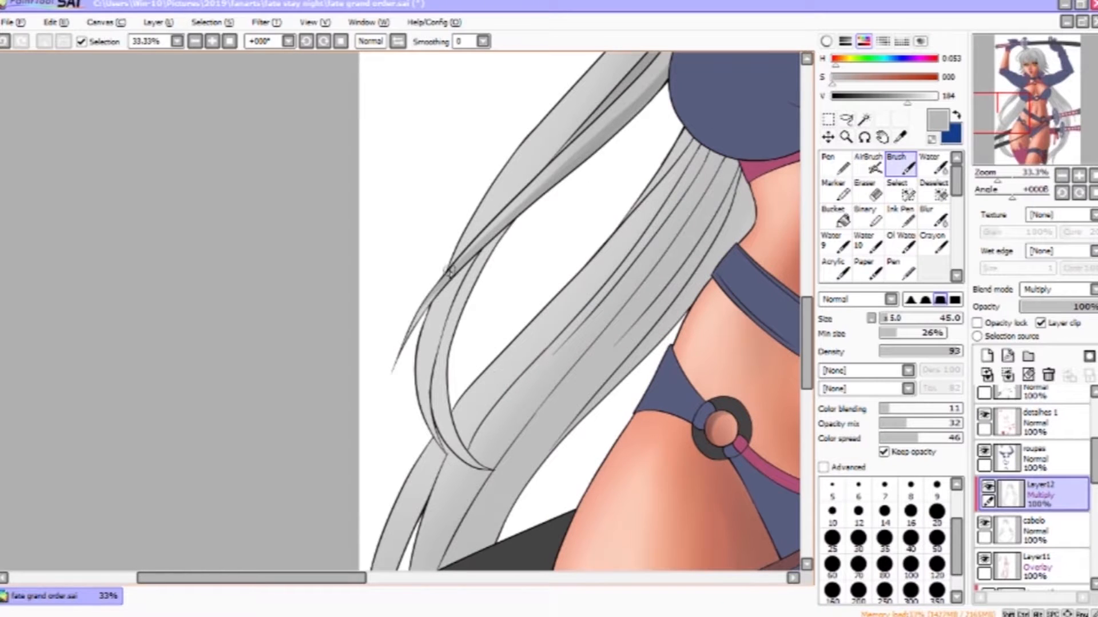
left_click_drag(470, 181, 371, 314)
mouse_move(574, 142)
left_mouse_down()
mouse_move(435, 303)
mouse_move(449, 293)
left_mouse_up()
mouse_move(360, 425)
left_mouse_down()
mouse_move(437, 289)
mouse_move(402, 424)
left_mouse_up()
mouse_move(479, 227)
left_mouse_down()
mouse_move(425, 324)
mouse_move(432, 429)
left_mouse_up()
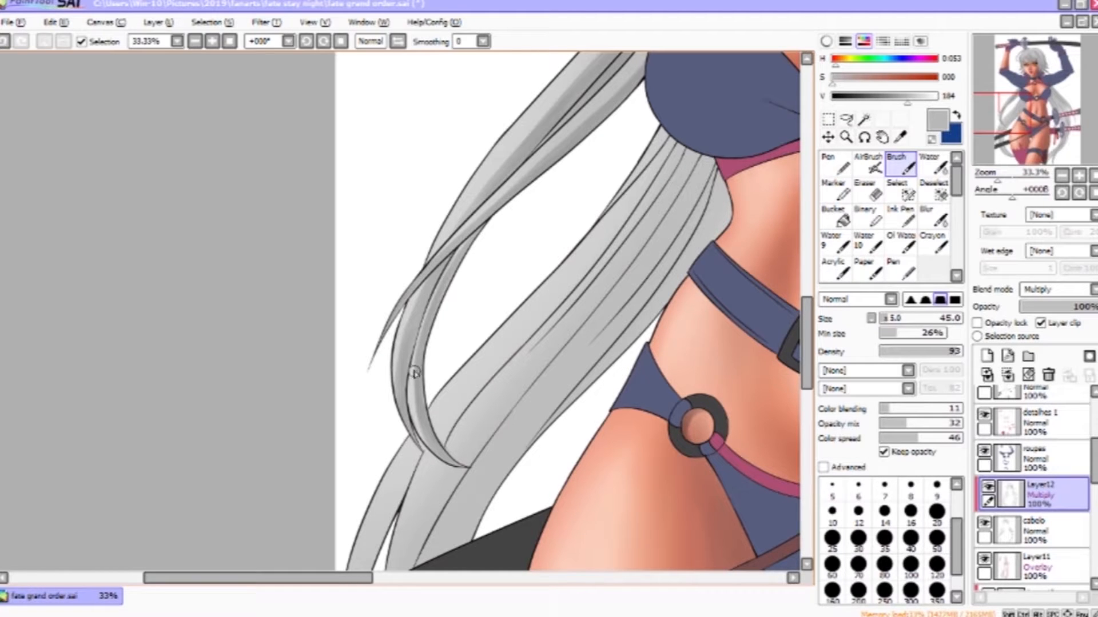
- Shade the long hair strands flowing beside the waist, undoing stray strokes
left_click_drag(671, 163, 587, 142)
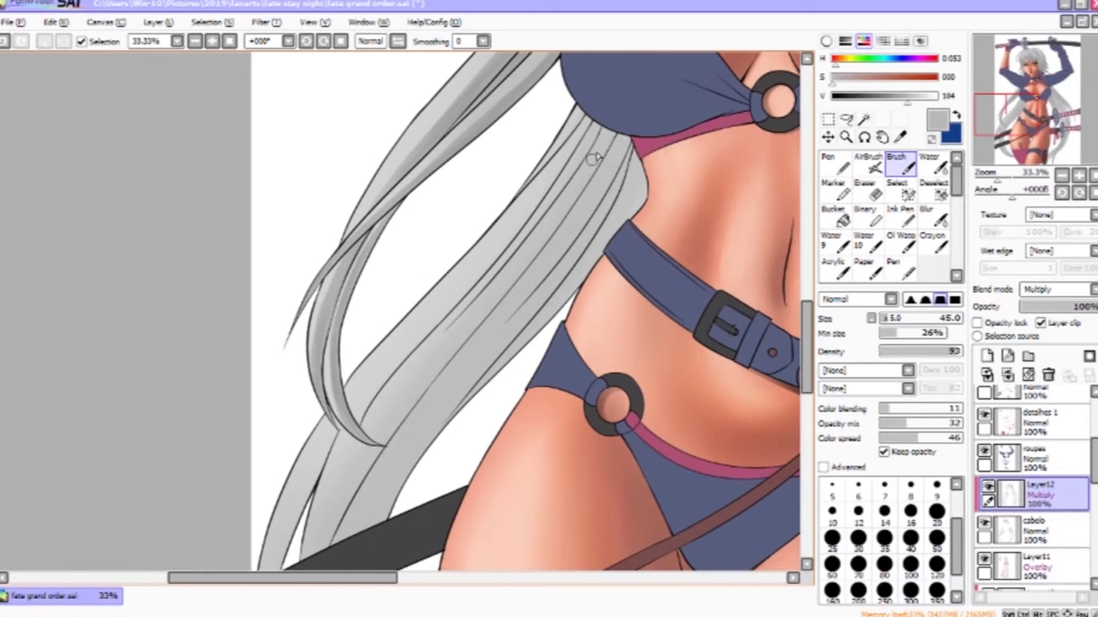
left_click_drag(418, 333, 512, 220)
mouse_move(565, 168)
left_mouse_down()
mouse_move(450, 309)
mouse_move(529, 226)
left_mouse_up()
mouse_move(506, 257)
left_mouse_down()
mouse_move(462, 375)
mouse_move(425, 392)
left_mouse_up()
left_click_drag(481, 251, 421, 501)
mouse_move(521, 352)
left_mouse_down()
mouse_move(505, 297)
mouse_move(457, 280)
left_mouse_up()
left_click_drag(460, 207, 403, 415)
key("ctrl+z")
left_click_drag(451, 276, 414, 458)
left_click_drag(574, 207, 416, 403)
key("ctrl+z")
left_click_drag(581, 187, 483, 311)
left_click_drag(506, 253, 422, 353)
left_click_drag(559, 190, 525, 248)
left_click_drag(624, 116, 481, 312)
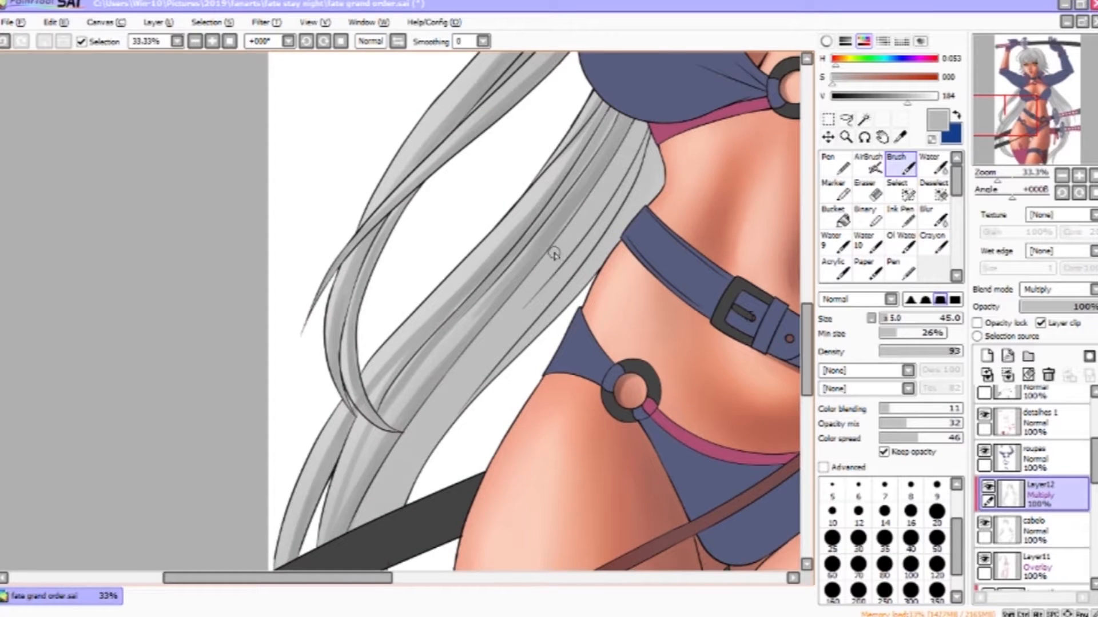
left_click_drag(640, 128, 558, 268)
left_click_drag(629, 163, 510, 314)
mouse_move(636, 127)
left_mouse_down()
mouse_move(564, 252)
mouse_move(487, 343)
left_mouse_up()
left_click_drag(645, 138, 531, 320)
left_click_drag(488, 355, 579, 189)
left_click_drag(597, 185, 429, 382)
mouse_move(631, 151)
left_mouse_down()
mouse_move(513, 321)
mouse_move(593, 179)
left_mouse_up()
mouse_move(431, 439)
left_mouse_down()
mouse_move(575, 220)
mouse_move(588, 321)
left_mouse_up()
mouse_move(554, 291)
left_mouse_down()
mouse_move(558, 226)
mouse_move(502, 144)
left_mouse_up()
mouse_move(501, 130)
left_mouse_down()
mouse_move(515, 274)
mouse_move(456, 198)
left_mouse_up()
left_click_drag(552, 190, 572, 191)
mouse_move(446, 163)
left_mouse_down()
mouse_move(514, 261)
mouse_move(524, 252)
left_mouse_up()
left_click_drag(451, 197, 572, 284)
left_click_drag(482, 201, 519, 257)
left_click_drag(623, 183, 503, 495)
left_click_drag(515, 91, 355, 504)
mouse_move(764, 96)
left_mouse_down()
mouse_move(343, 232)
mouse_move(468, 361)
left_mouse_up()
mouse_move(365, 289)
left_mouse_down()
mouse_move(424, 382)
mouse_move(313, 105)
left_mouse_up()
left_click_drag(328, 156, 397, 275)
left_click_drag(316, 184, 447, 374)
left_click_drag(369, 263, 483, 475)
key("ctrl+z")
- Continue shading the long hair strands beside the hips and belly
left_click_drag(300, 195, 346, 269)
left_click_drag(294, 199, 351, 279)
mouse_move(538, 273)
left_mouse_down()
mouse_move(532, 164)
mouse_move(560, 483)
left_mouse_up()
left_click_drag(531, 269, 560, 450)
left_click_drag(551, 223, 554, 318)
left_click_drag(465, 173, 591, 342)
left_click_drag(479, 199, 587, 345)
left_click_drag(409, 206, 520, 362)
left_click_drag(486, 297, 524, 355)
left_click_drag(452, 296, 486, 348)
left_click_drag(486, 349, 558, 292)
left_click_drag(444, 145, 553, 318)
left_click_drag(564, 368, 606, 494)
left_click_drag(622, 545, 606, 411)
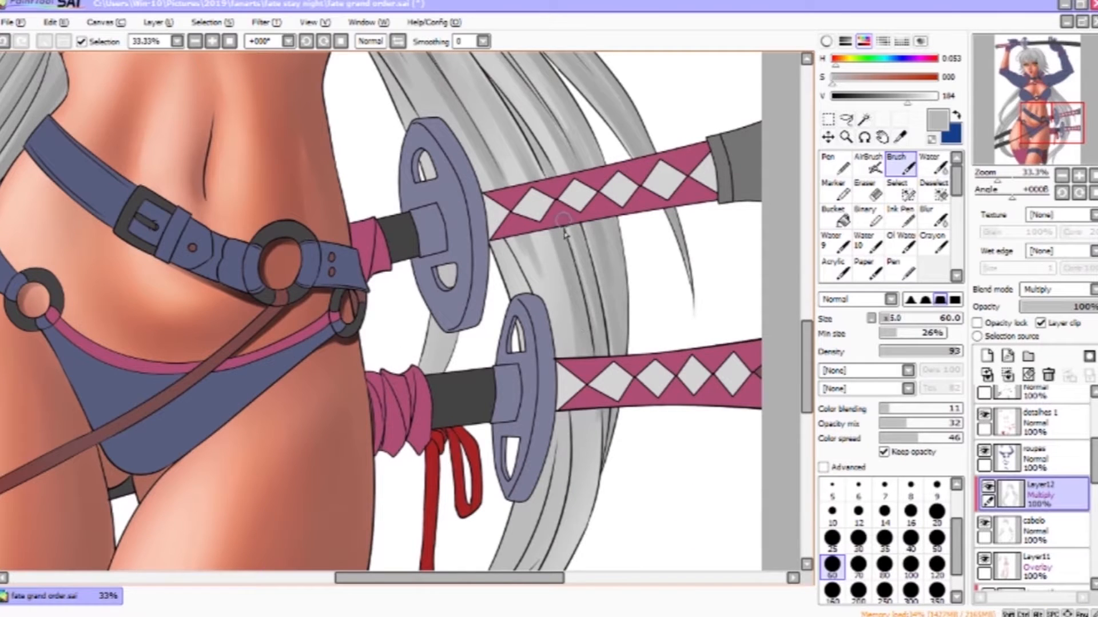
- Shade the hair strands behind the katana hilts and beside the thigh at brush size 60
left_click_drag(529, 239, 574, 421)
mouse_move(632, 388)
left_mouse_down()
mouse_move(654, 186)
mouse_move(593, 366)
left_mouse_up()
mouse_move(652, 89)
left_mouse_down()
mouse_move(605, 353)
mouse_move(706, 159)
left_mouse_up()
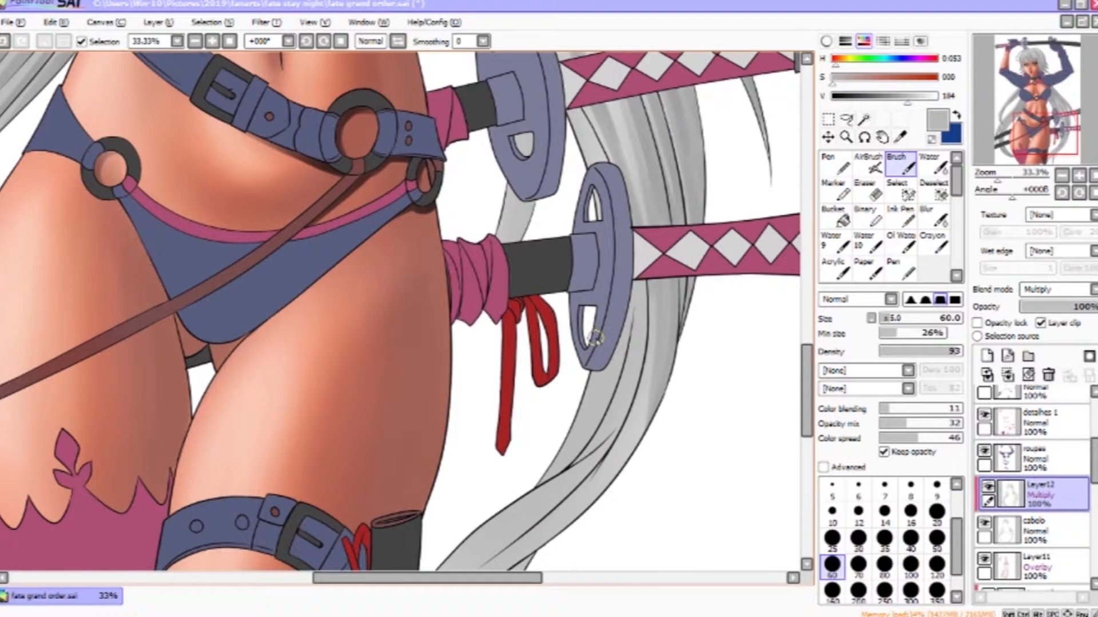
left_click_drag(594, 349, 670, 230)
mouse_move(712, 268)
left_mouse_down()
mouse_move(613, 423)
mouse_move(659, 336)
left_mouse_up()
left_click_drag(699, 205, 627, 361)
mouse_move(576, 461)
left_mouse_down()
mouse_move(651, 300)
mouse_move(625, 128)
left_mouse_up()
left_click_drag(608, 291, 550, 428)
left_click_drag(610, 216, 480, 353)
left_click_drag(593, 245, 548, 373)
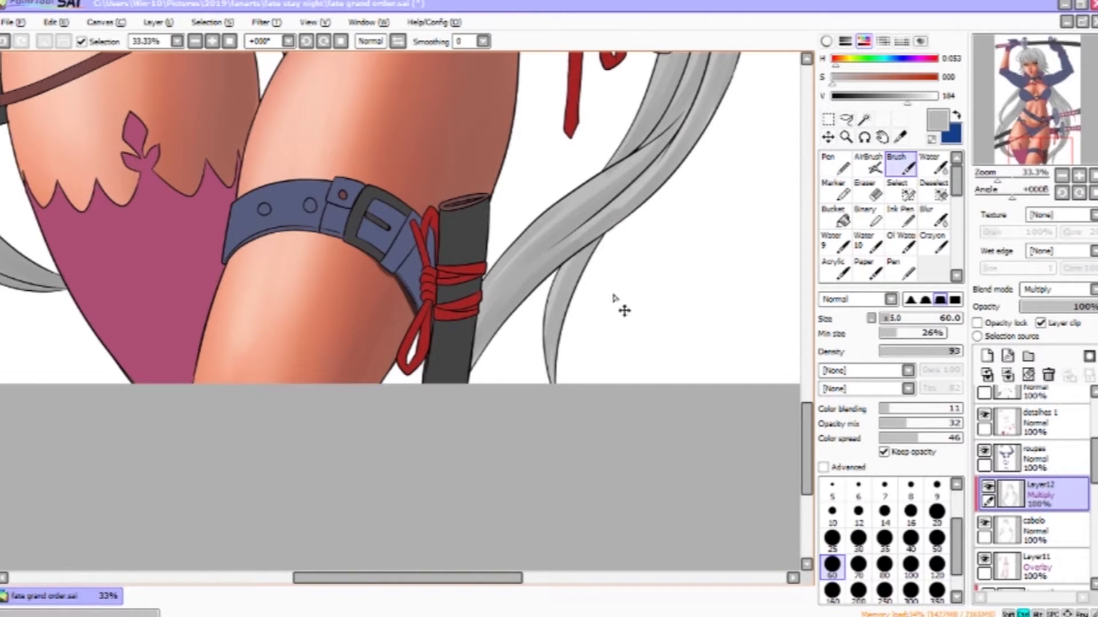
left_click_drag(651, 176, 580, 233)
left_click_drag(1041, 155, 1022, 51)
left_click_drag(649, 192, 599, 41)
left_click_drag(558, 139, 618, 240)
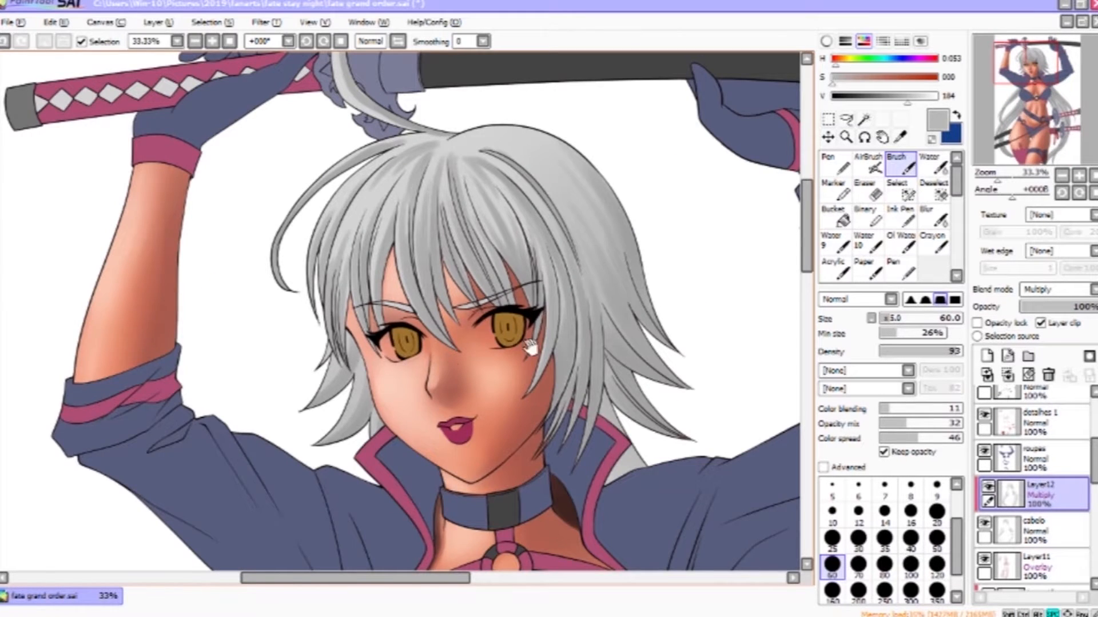
- Darken the gray slightly and shade the bangs and short hair framing the face
left_click_drag(530, 346, 572, 466)
left_click_drag(908, 100, 879, 102)
left_click_drag(658, 333, 482, 168)
left_click_drag(495, 221, 519, 286)
mouse_move(475, 246)
left_mouse_down()
mouse_move(529, 327)
mouse_move(487, 387)
left_mouse_up()
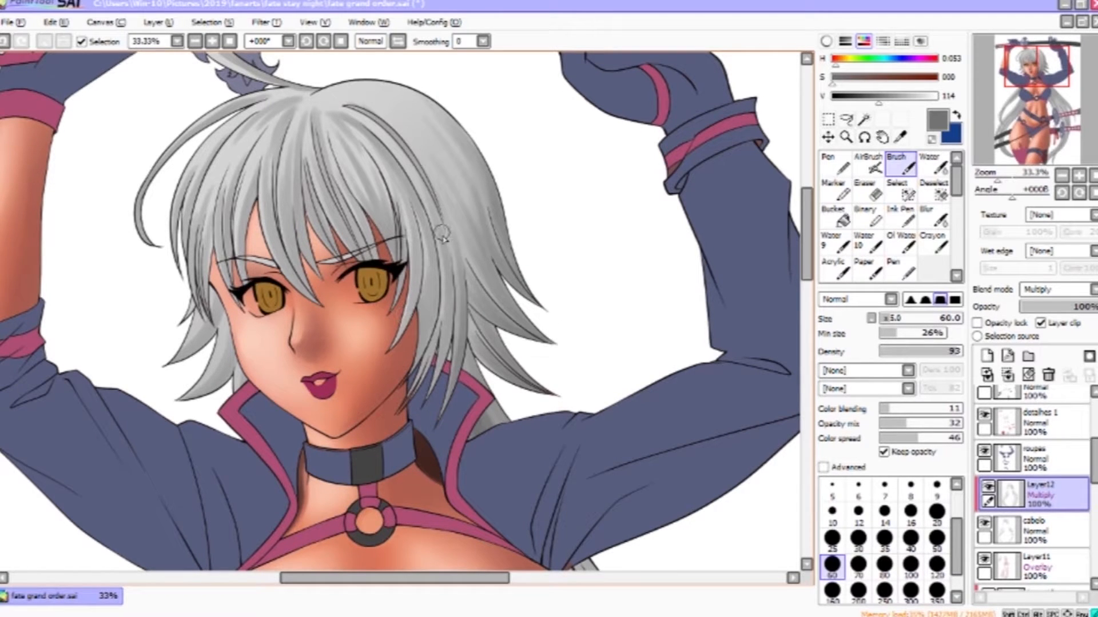
left_click_drag(451, 257, 423, 390)
left_click_drag(430, 234, 407, 387)
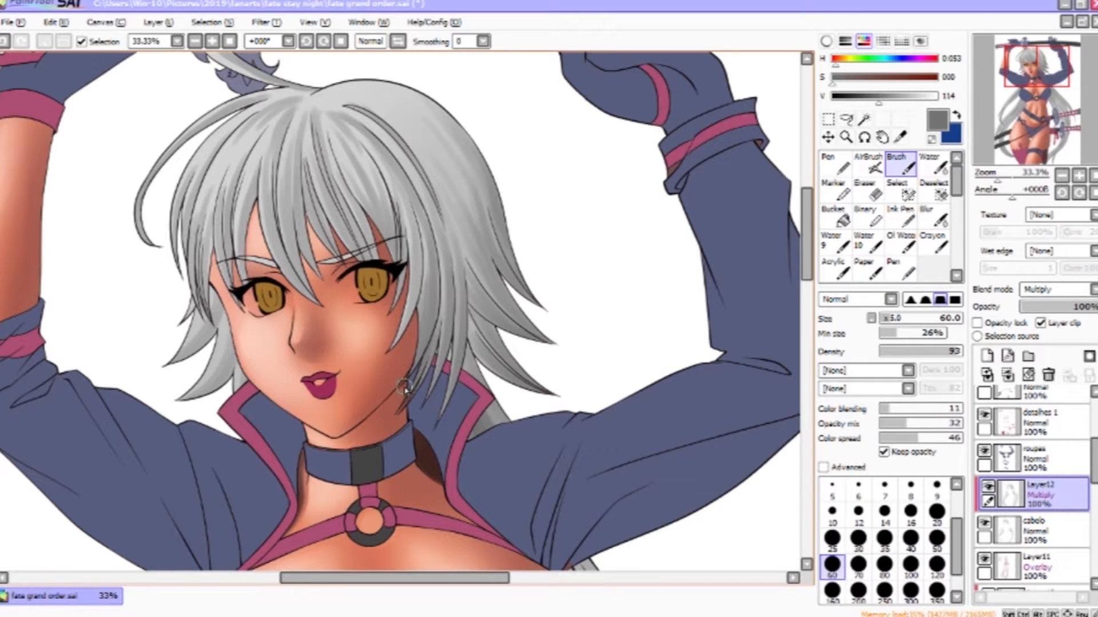
left_click_drag(364, 153, 395, 268)
left_click_drag(347, 183, 372, 257)
mouse_move(328, 186)
left_mouse_down()
mouse_move(362, 257)
mouse_move(297, 260)
left_mouse_up()
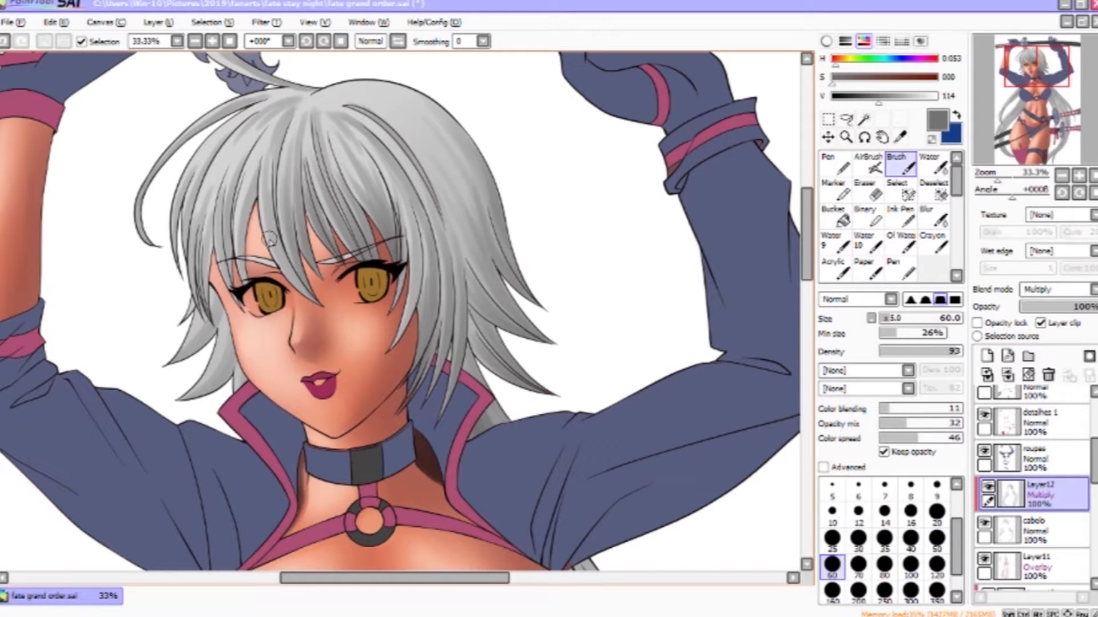
left_click_drag(269, 178, 311, 297)
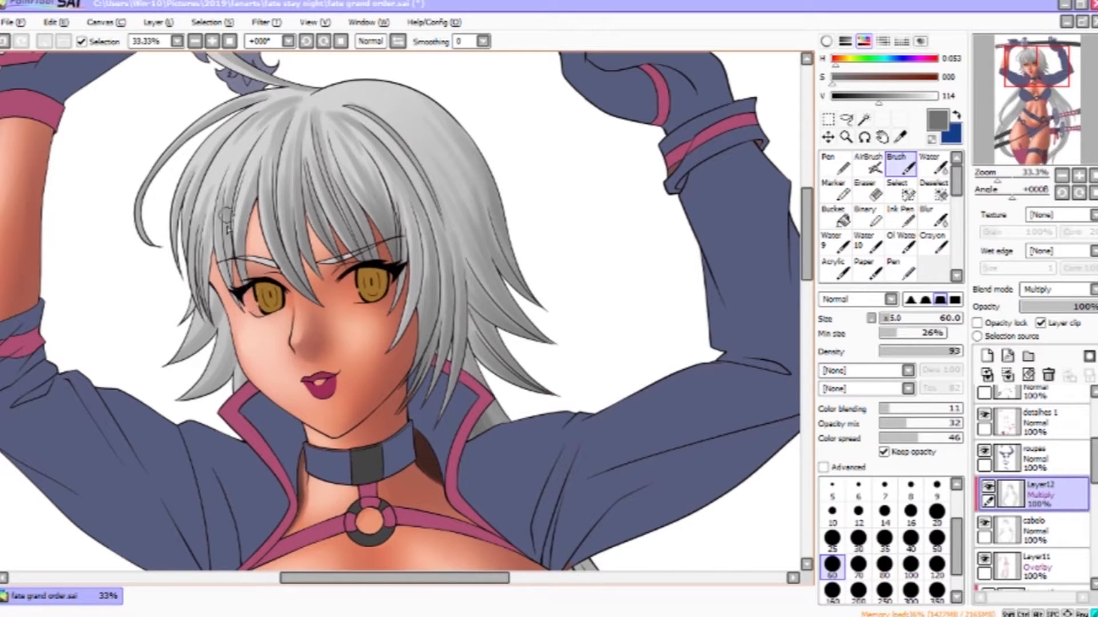
left_click_drag(223, 217, 195, 317)
left_click_drag(488, 229, 526, 202)
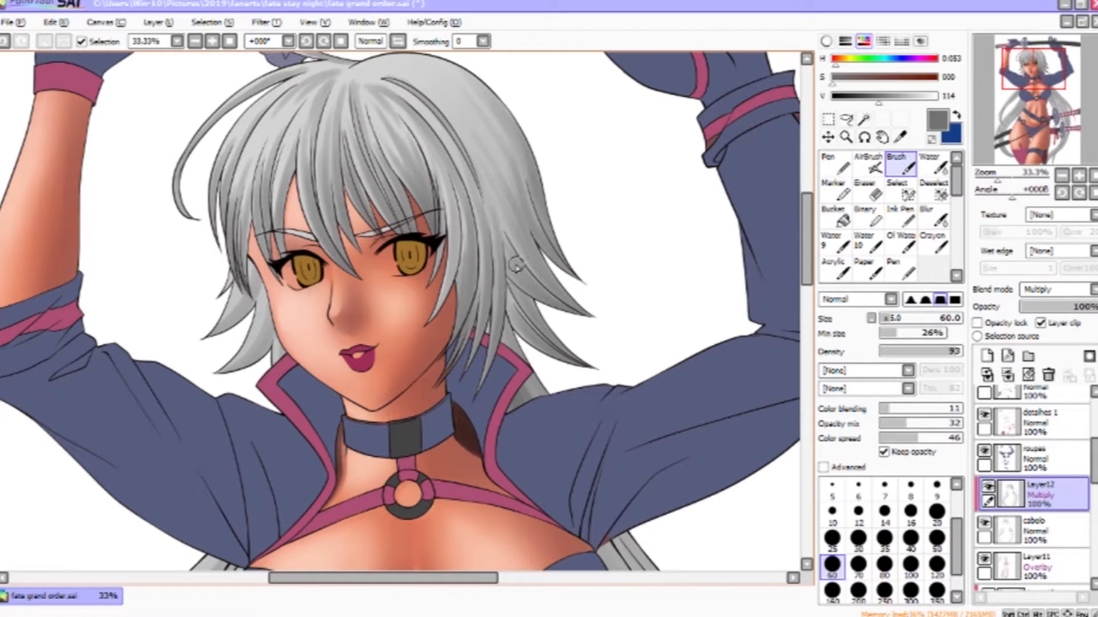
- Shade the long hair strands flowing beside the hip and thigh, enlarging the brush to 95
left_click_drag(246, 503, 527, 123)
left_click_drag(500, 200, 377, 352)
mouse_move(366, 373)
left_mouse_down()
mouse_move(417, 323)
mouse_move(563, 118)
left_mouse_up()
left_click_drag(437, 350, 475, 200)
mouse_move(511, 165)
left_mouse_down()
mouse_move(485, 384)
mouse_move(589, 115)
left_mouse_up()
left_click_drag(548, 143, 474, 274)
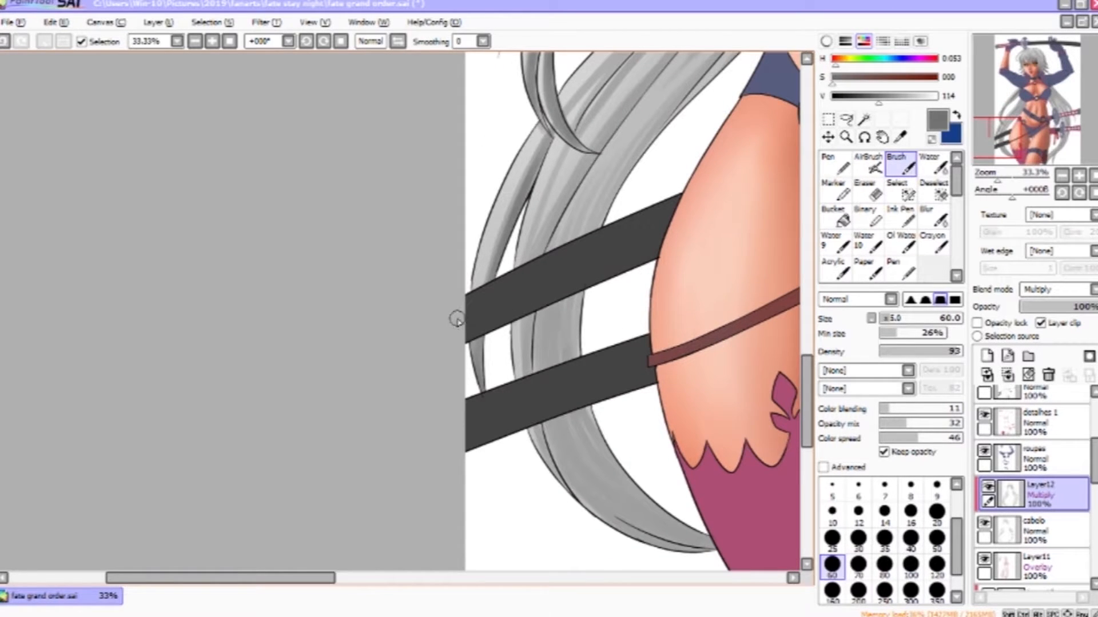
mouse_move(605, 139)
left_mouse_down()
mouse_move(571, 169)
mouse_move(489, 400)
left_mouse_up()
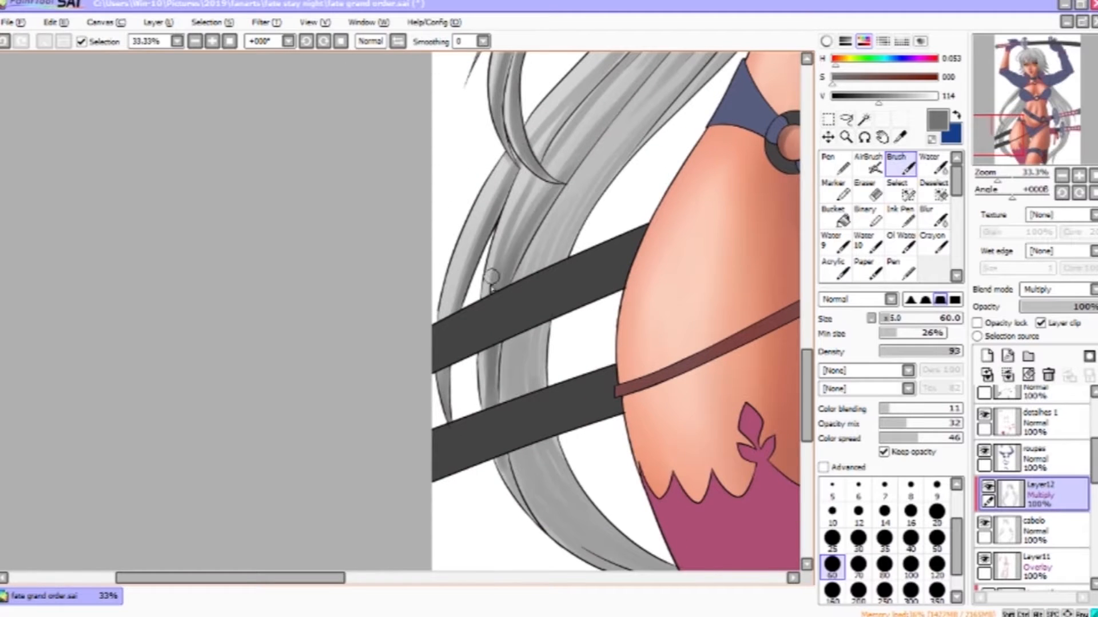
left_click_drag(492, 275, 548, 550)
mouse_move(607, 278)
left_mouse_down()
mouse_move(508, 422)
mouse_move(567, 269)
left_mouse_up()
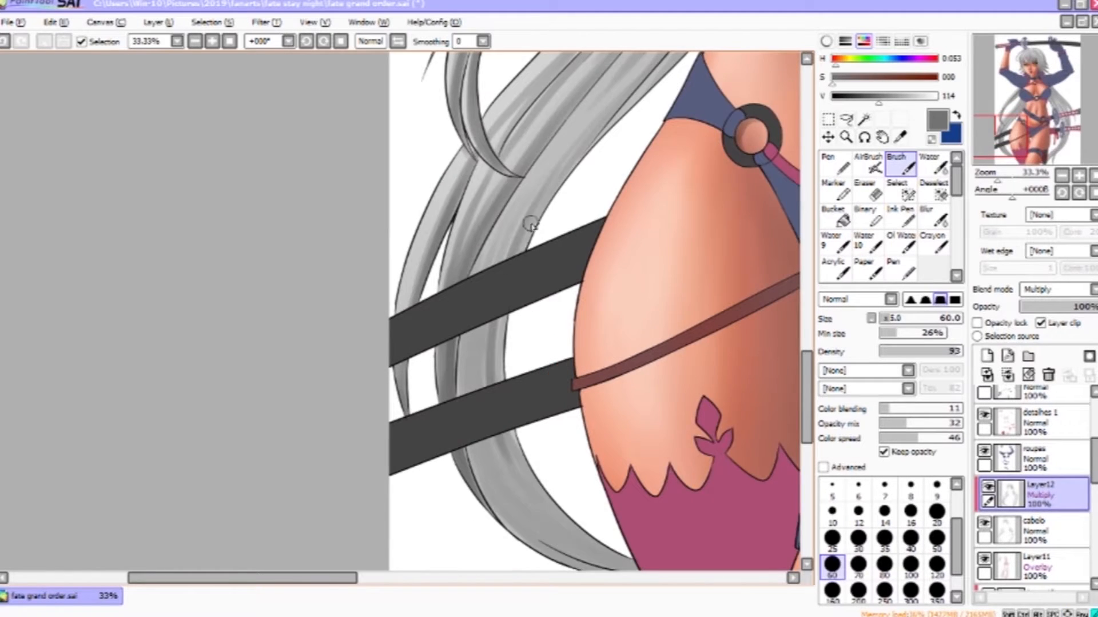
left_click_drag(529, 225, 540, 487)
left_click_drag(541, 463, 463, 298)
left_click_drag(398, 165, 555, 401)
left_click_drag(438, 273, 560, 399)
left_click_drag(487, 308, 506, 308)
left_click_drag(396, 263, 523, 395)
left_click_drag(397, 263, 554, 400)
left_click_drag(429, 297, 557, 400)
left_click_drag(566, 189, 558, 503)
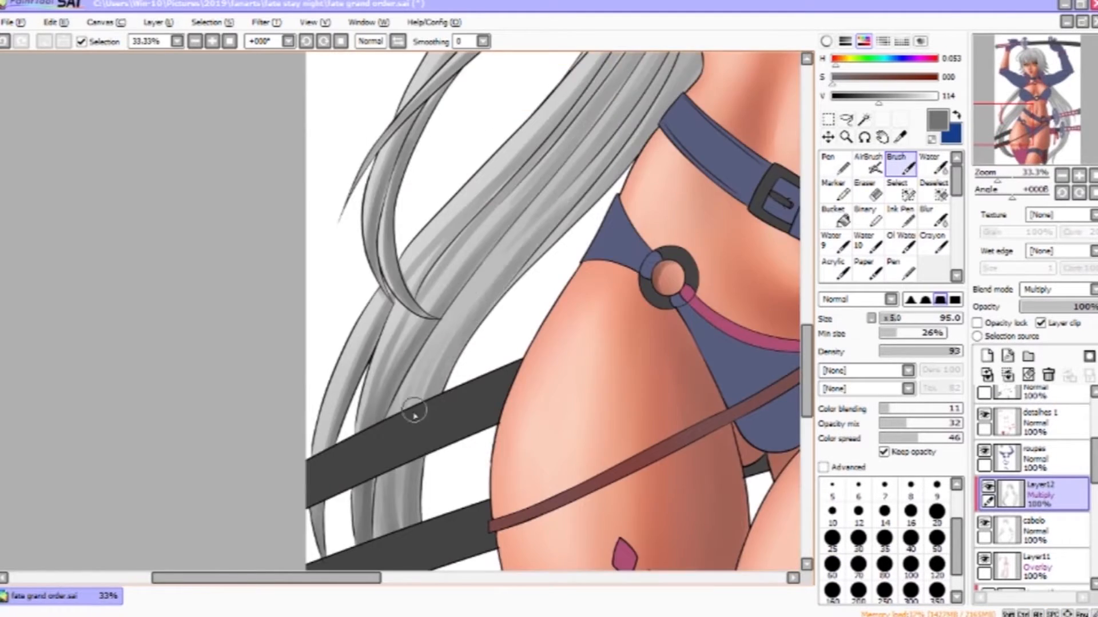
- Shade the long hair strands beside the waist and hip with broad gray strokes
left_click_drag(593, 176, 502, 307)
left_click_drag(600, 171, 460, 372)
left_click_drag(589, 146, 477, 306)
left_click_drag(563, 126, 486, 237)
left_click_drag(542, 115, 500, 177)
left_click_drag(654, 267, 203, 546)
left_click_drag(466, 221, 658, 412)
left_click_drag(506, 253, 616, 386)
left_click_drag(487, 303, 526, 375)
left_click_drag(559, 387, 489, 253)
left_click_drag(413, 201, 473, 293)
left_click_drag(404, 216, 447, 275)
left_click_drag(473, 325, 518, 233)
mouse_move(441, 135)
left_mouse_down()
mouse_move(486, 229)
mouse_move(474, 271)
left_mouse_up()
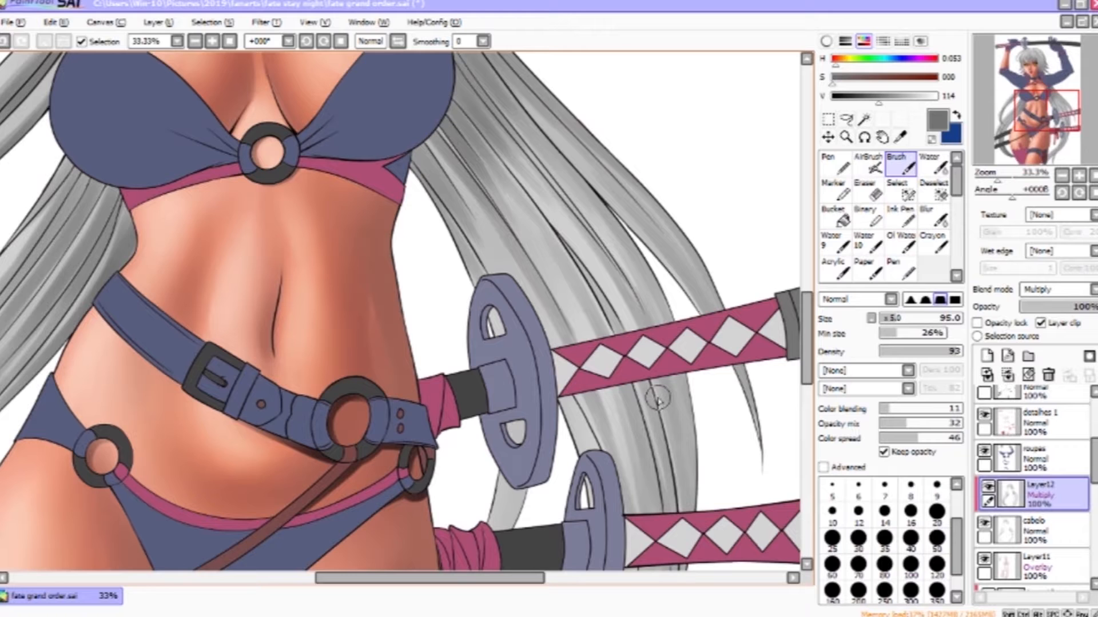
- Shade the hair strands behind the katana hilts and down beside the thigh
mouse_move(521, 393)
left_mouse_down()
mouse_move(470, 285)
mouse_move(534, 338)
left_mouse_up()
mouse_move(462, 320)
left_mouse_down()
mouse_move(451, 414)
mouse_move(405, 309)
left_mouse_up()
left_click_drag(532, 194, 544, 511)
left_click_drag(545, 468, 605, 305)
left_click_drag(517, 443, 658, 280)
left_click_drag(623, 309, 506, 438)
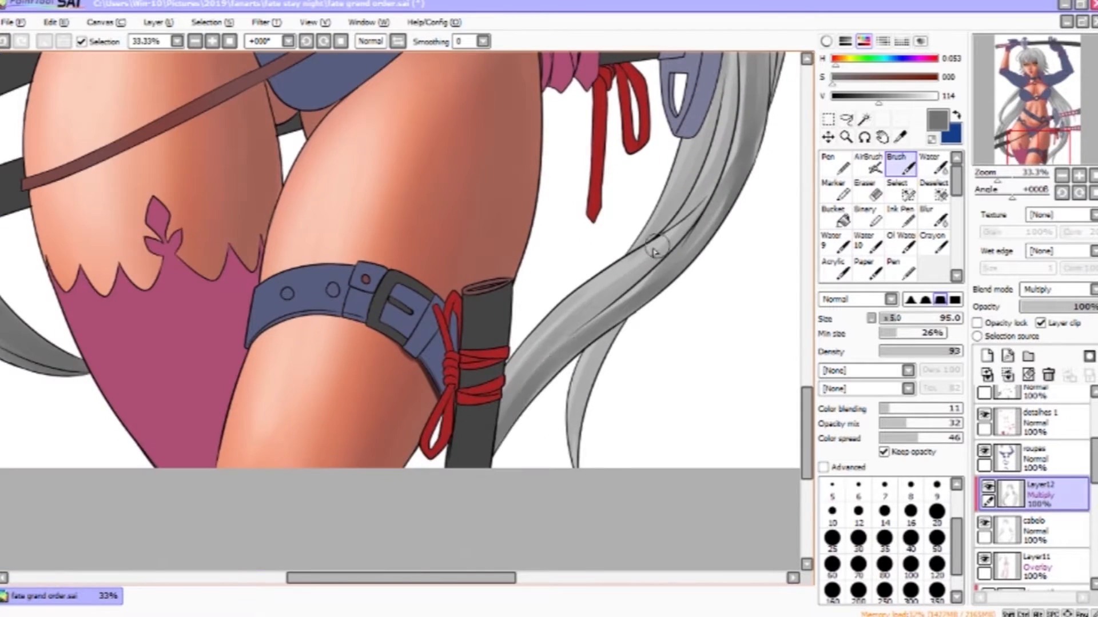
left_click_drag(611, 328, 577, 448)
left_click_drag(669, 183, 586, 386)
left_click_drag(639, 309, 589, 429)
left_click_drag(640, 223, 587, 463)
left_click_drag(539, 223, 556, 267)
mouse_move(629, 337)
left_mouse_down()
mouse_move(658, 457)
mouse_move(679, 460)
left_mouse_up()
left_click_drag(694, 397, 681, 259)
left_click_drag(675, 171, 594, 446)
left_click_drag(485, 177, 621, 450)
left_click_drag(484, 380, 524, 432)
mouse_move(469, 392)
left_mouse_down()
mouse_move(526, 498)
mouse_move(566, 355)
left_mouse_up()
mouse_move(395, 97)
left_mouse_down()
mouse_move(516, 374)
mouse_move(735, 113)
left_mouse_up()
left_click_drag(511, 257, 458, 321)
left_click_drag(523, 277, 457, 372)
left_click_drag(552, 361, 613, 201)
left_click_drag(629, 246, 544, 354)
left_click_drag(646, 275, 582, 397)
left_click_drag(674, 200, 560, 498)
left_click_drag(685, 132, 557, 430)
- Add a new clipped layer set to Screen, pick white and set the brush size to 50
left_click(989, 356)
left_click(1057, 290)
left_click(1048, 324)
left_click(1040, 324)
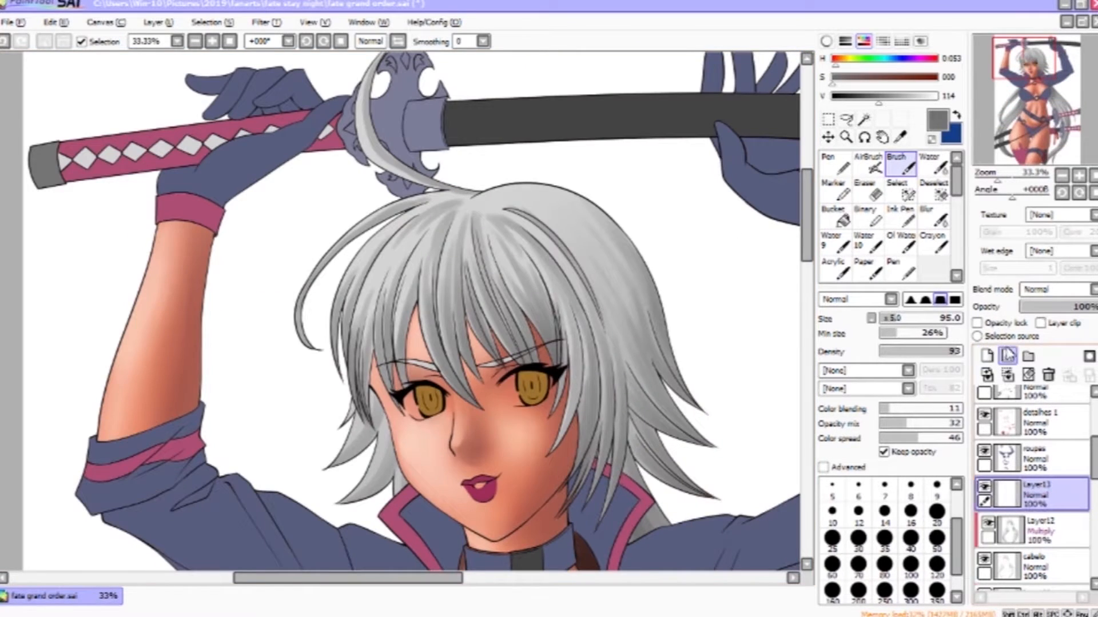
left_click(873, 96)
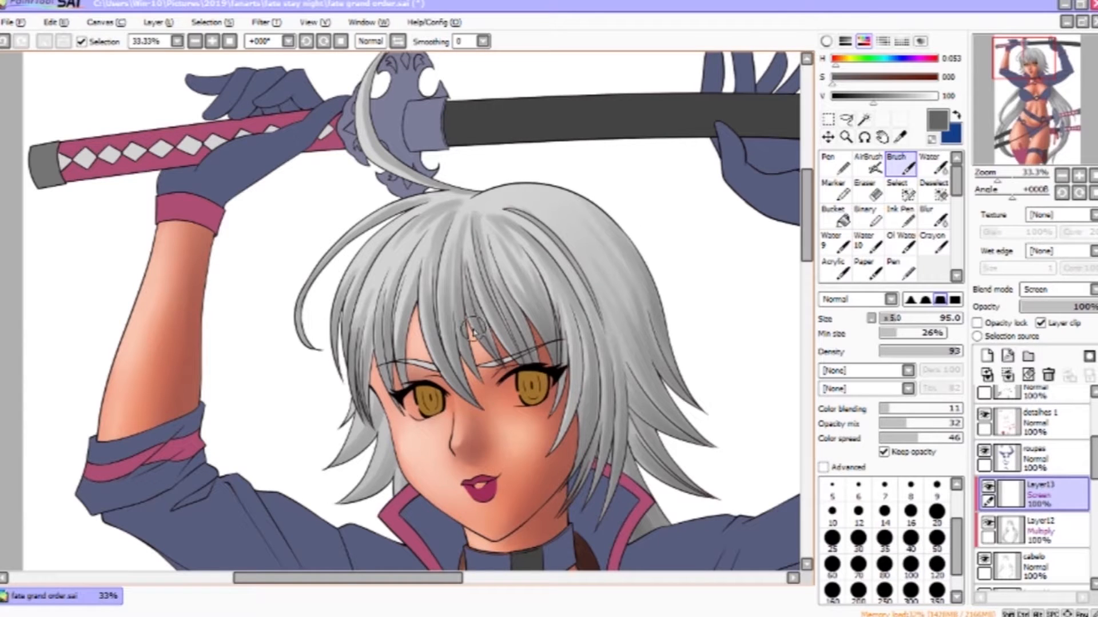
left_click(629, 208, "alt")
left_click_drag(689, 221, 657, 220)
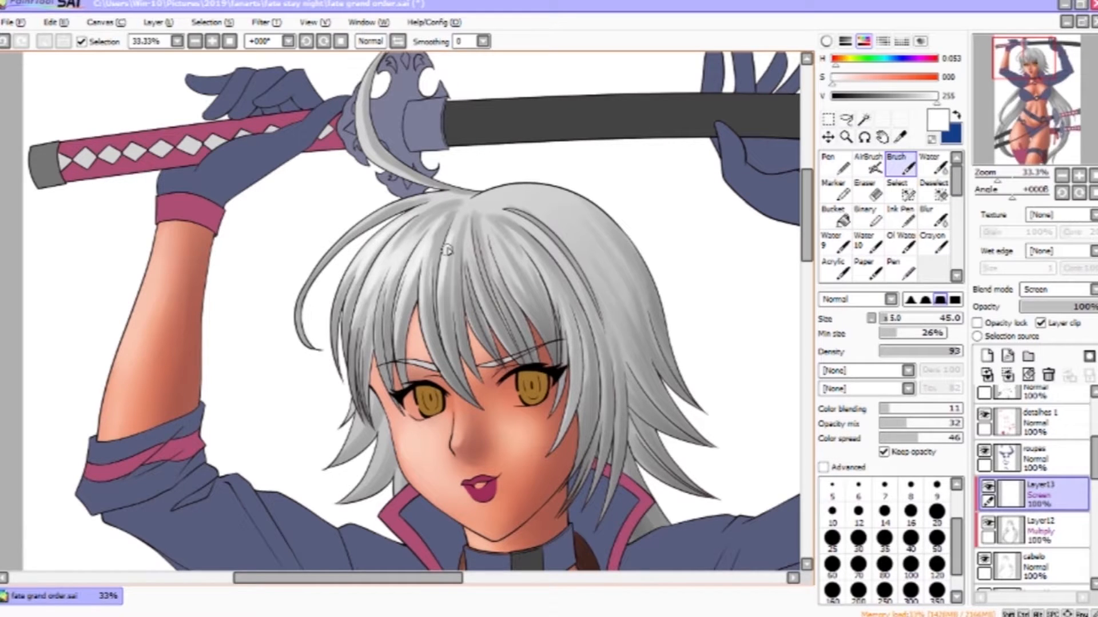
key("bracketright")
key("bracketright")
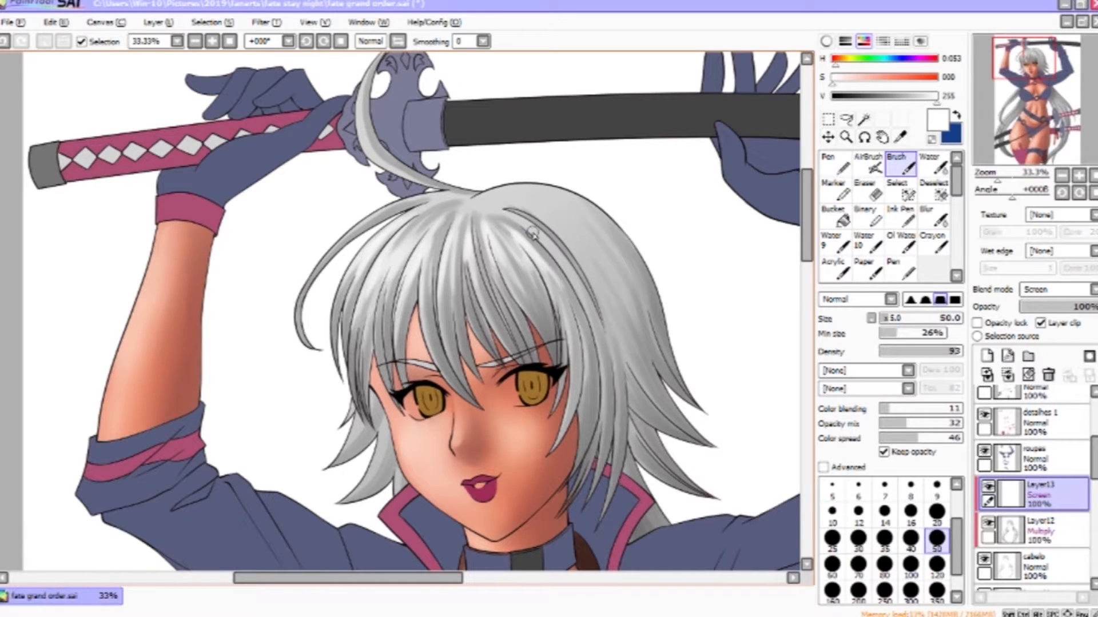
- Undo a stray dot and paint white highlights across the top of the hair and bangs
key("ctrl+z")
mouse_move(546, 220)
left_mouse_down()
mouse_move(508, 201)
mouse_move(583, 253)
left_mouse_up()
left_click_drag(639, 441, 676, 230)
left_click_drag(420, 231, 392, 280)
left_click_drag(411, 492, 583, 156)
left_click_drag(429, 277, 361, 369)
mouse_move(476, 217)
left_mouse_down()
mouse_move(428, 277)
mouse_move(508, 149)
left_mouse_up()
left_click_drag(369, 307, 348, 377)
left_click_drag(415, 386, 510, 278)
left_click_drag(486, 320, 562, 210)
left_click_drag(447, 337, 379, 486)
left_click_drag(464, 347, 432, 433)
left_click_drag(563, 248, 442, 430)
left_click_drag(511, 309, 466, 380)
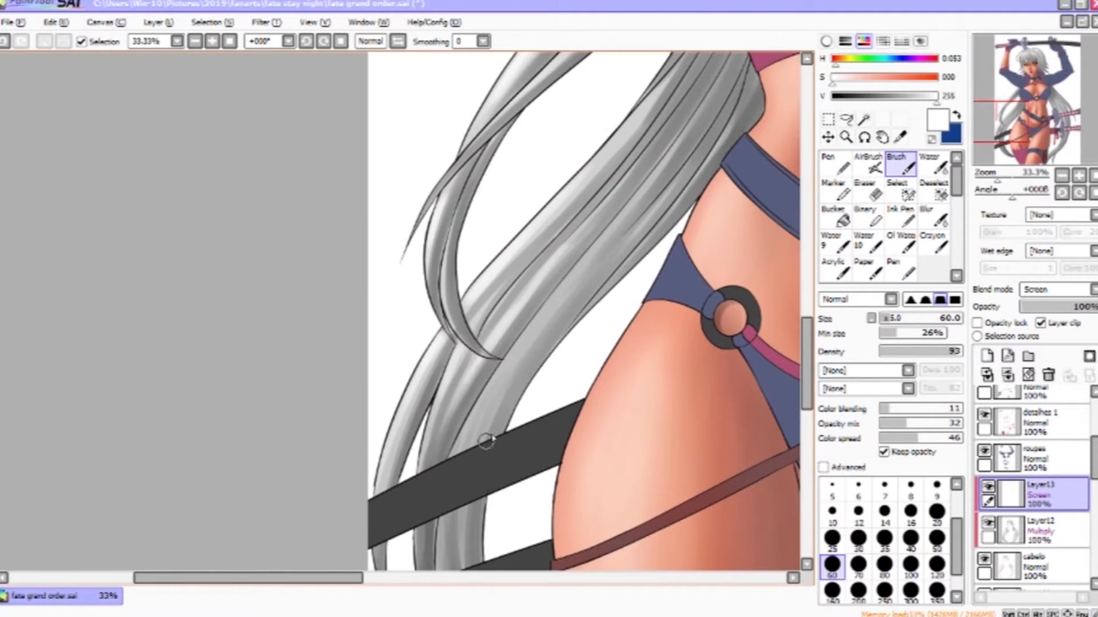
- Highlight the long hair strands beside the hip and thigh with white strokes
left_click_drag(488, 441, 456, 321)
left_click_drag(498, 208, 422, 337)
left_click_drag(539, 164, 468, 261)
left_click_drag(443, 323, 549, 147)
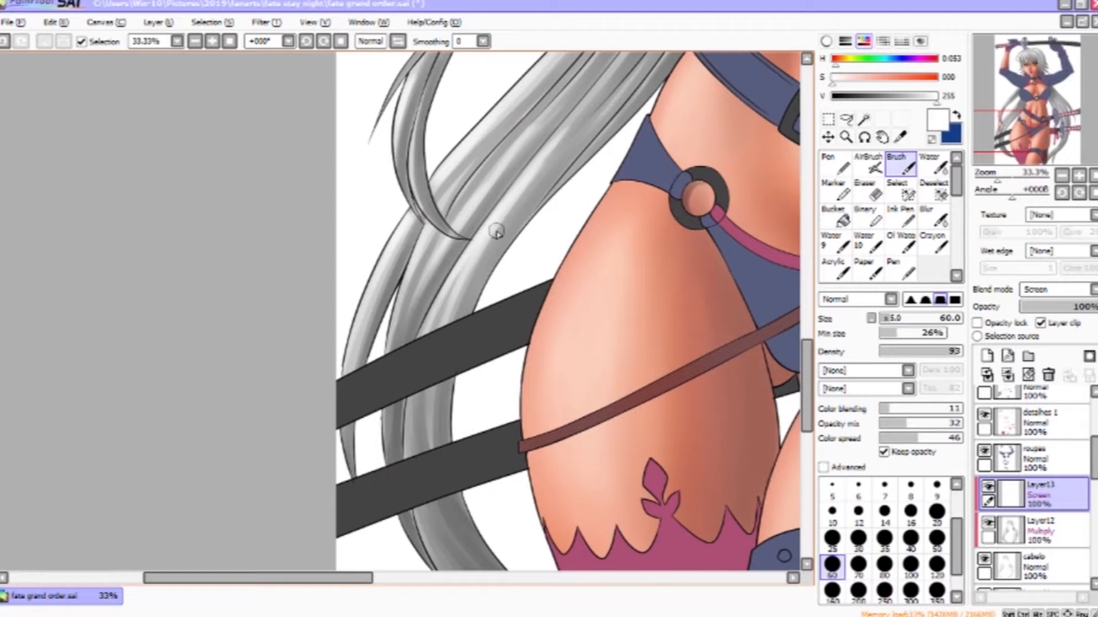
left_click_drag(498, 252, 339, 323)
left_click_drag(590, 336, 439, 368)
left_click_drag(641, 320, 343, 362)
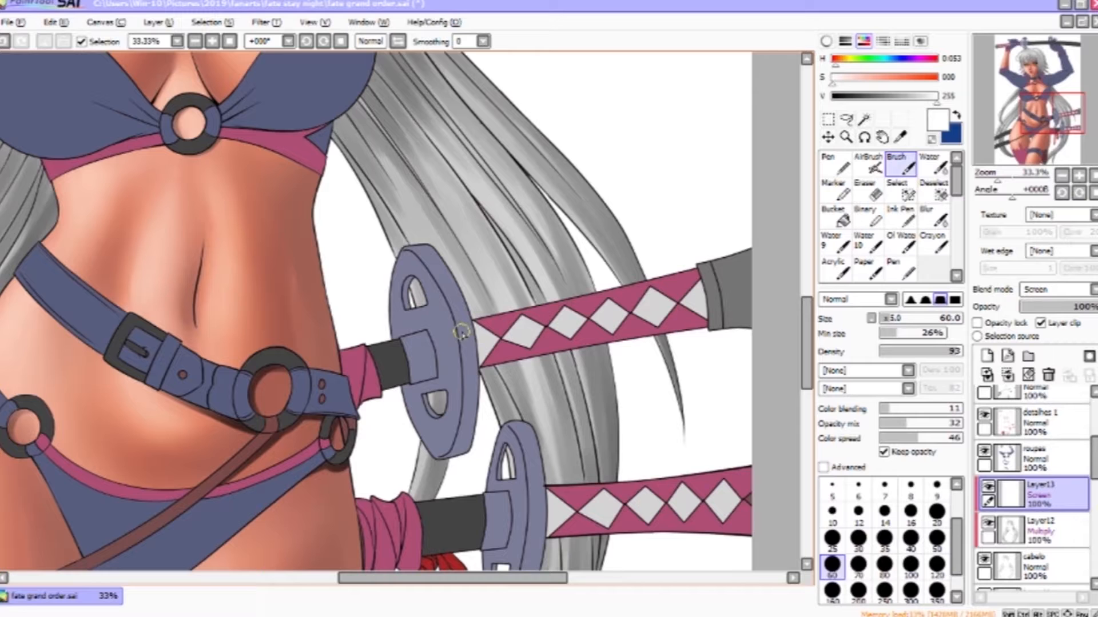
- Highlight the hair behind the katanas, then sweep soft AirBrush highlights over the long hair
mouse_move(464, 334)
left_mouse_down()
mouse_move(390, 198)
mouse_move(493, 292)
left_mouse_up()
mouse_move(426, 152)
left_mouse_down()
mouse_move(492, 270)
mouse_move(550, 449)
left_mouse_up()
left_click_drag(553, 294, 466, 171)
left_click_drag(457, 537, 640, 66)
left_click_drag(535, 363, 701, 226)
scroll(606, 290, "down", 2)
left_click(868, 164)
left_click_drag(420, 150, 513, 444)
left_click_drag(428, 191, 496, 154)
left_click_drag(679, 432, 641, 428)
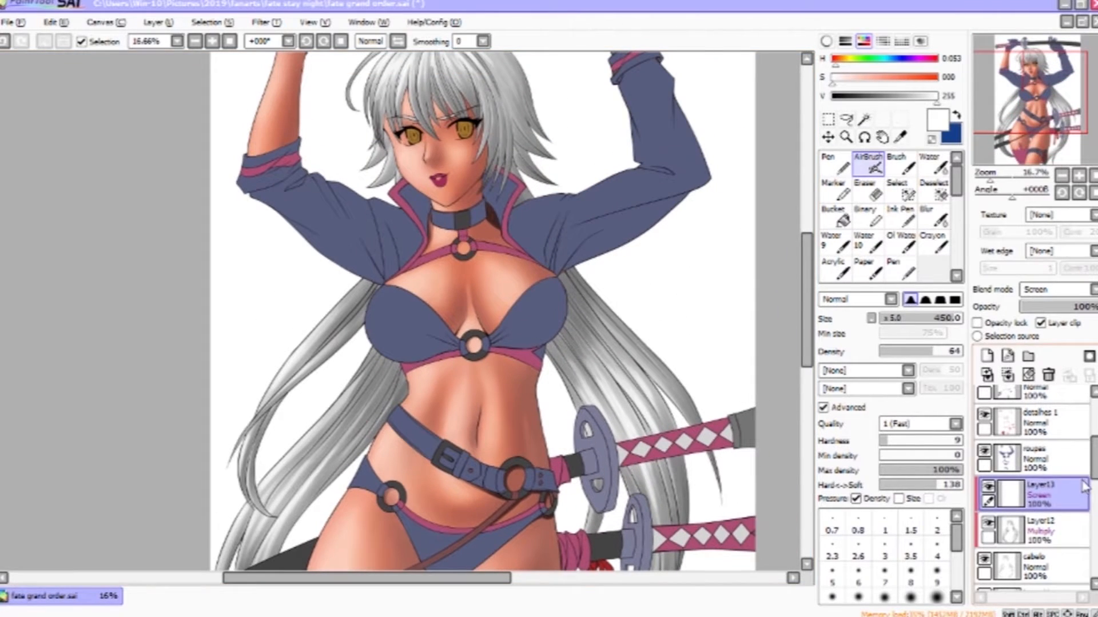
- Add a clipped Multiply layer above the clothes layer, sample the jacket color and set the Brush to 140
left_click(1035, 458)
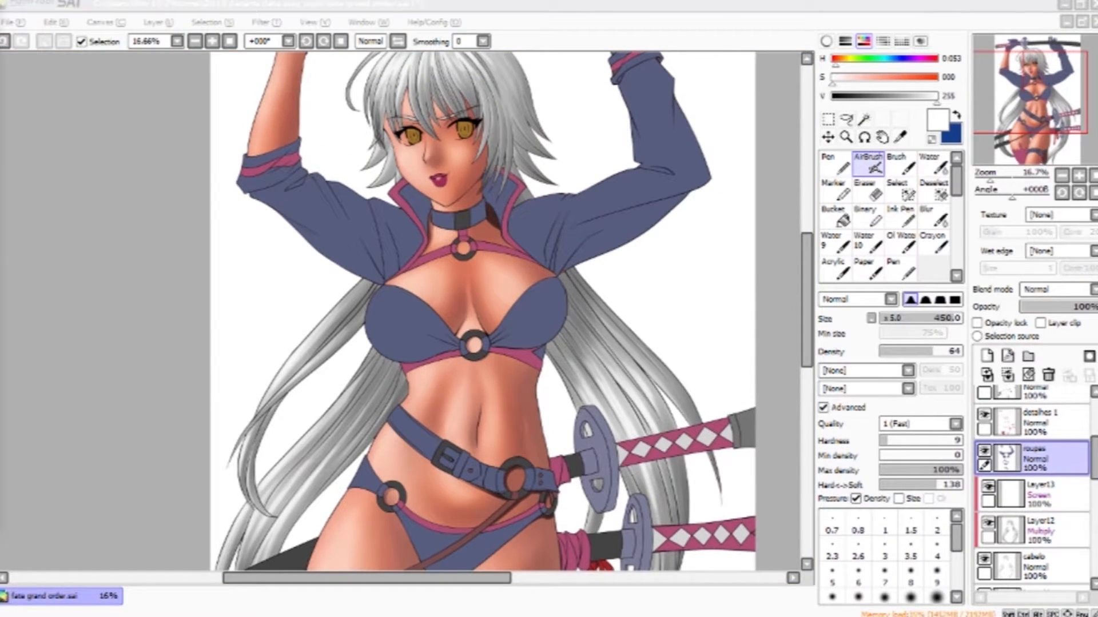
left_click_drag(658, 248, 695, 353)
left_click(986, 356)
left_click(1058, 290)
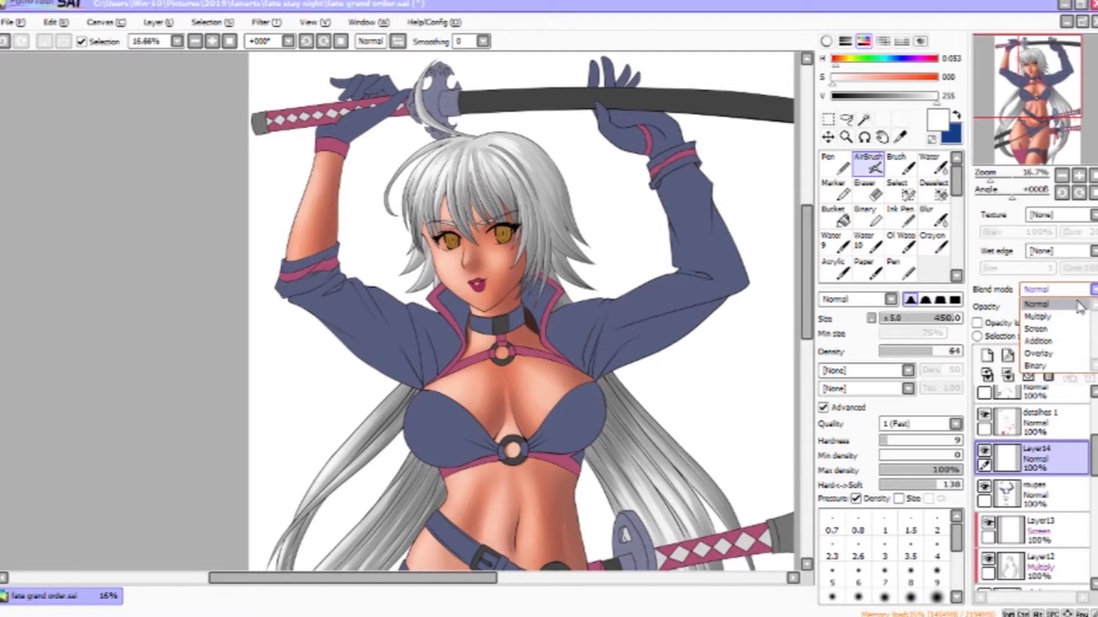
left_click(1040, 319)
left_click(1040, 323)
right_click(670, 298)
left_click(900, 164)
left_click(904, 318)
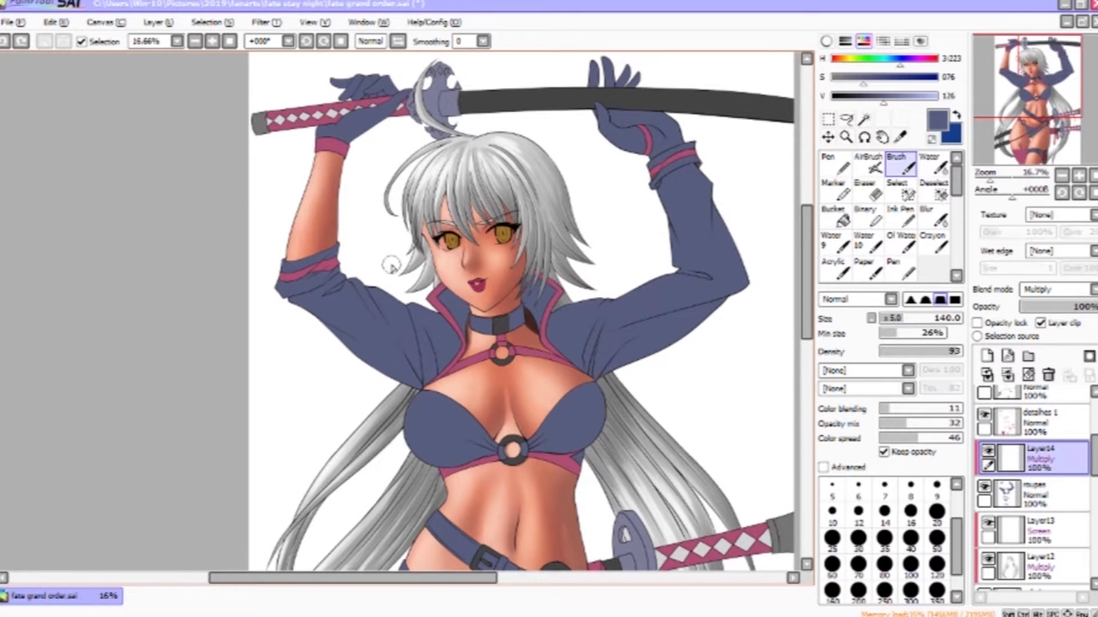
left_click(1079, 176)
- Shade the jacket's left sleeve and collar edge with multiply strokes at smaller brush sizes
mouse_move(469, 375)
left_mouse_down()
mouse_move(454, 315)
mouse_move(491, 333)
left_mouse_up()
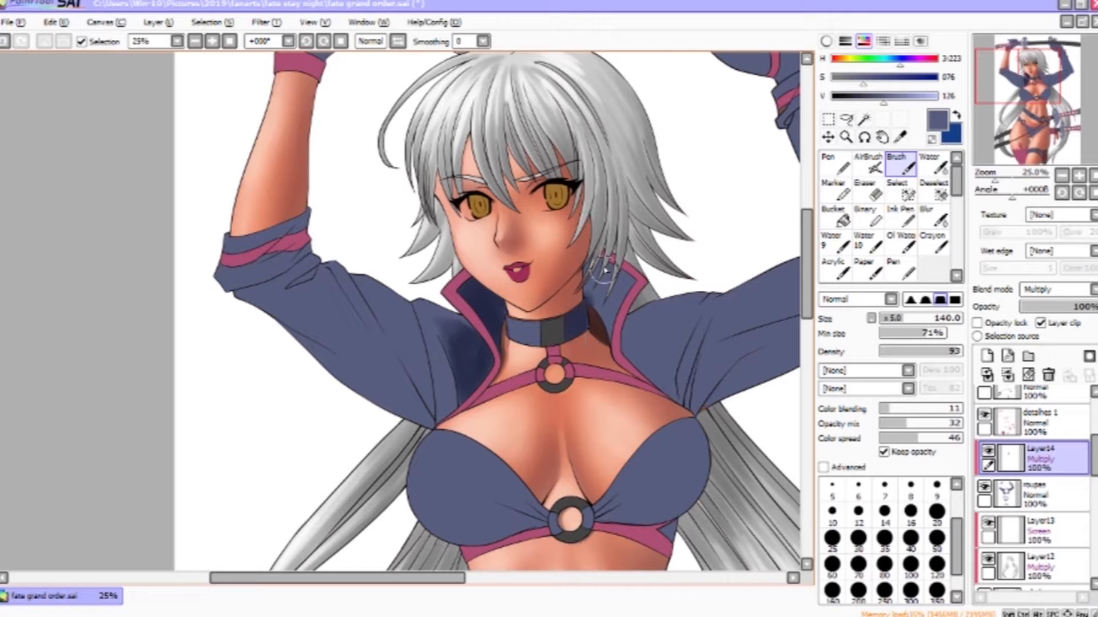
left_click_drag(569, 333, 580, 320)
left_click_drag(620, 274, 591, 315)
left_click_drag(383, 311, 436, 385)
left_click(858, 566)
mouse_move(427, 315)
left_mouse_down()
mouse_move(445, 392)
mouse_move(439, 420)
left_mouse_up()
left_click(885, 566)
left_click_drag(439, 366, 458, 410)
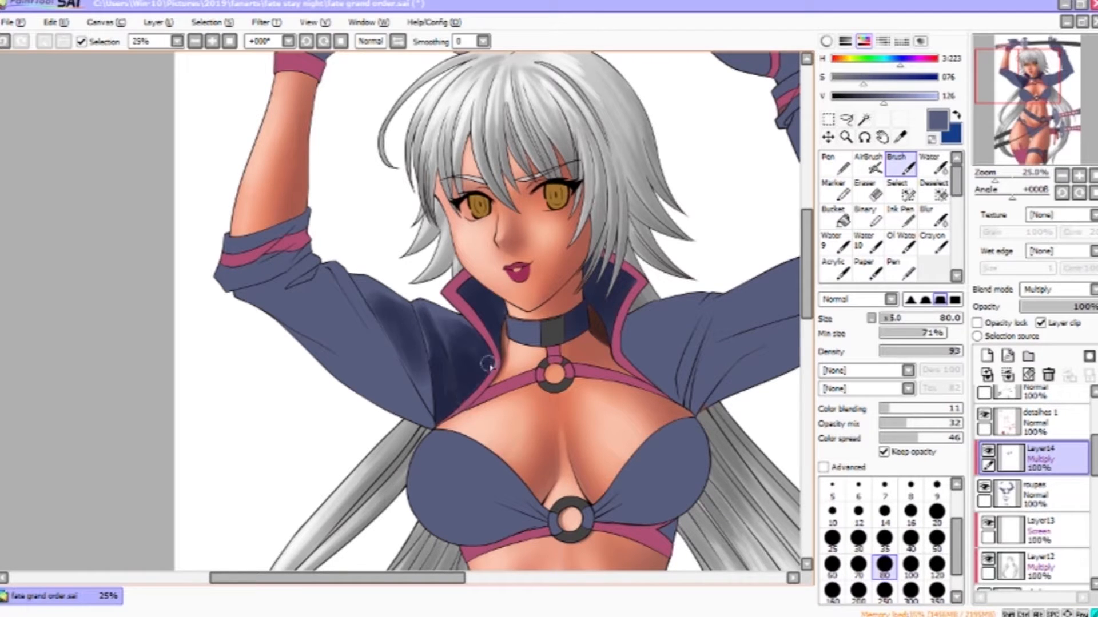
left_click_drag(383, 308, 429, 421)
left_click_drag(355, 289, 426, 417)
left_click(936, 566)
mouse_move(309, 300)
left_mouse_down()
mouse_move(415, 399)
mouse_move(337, 365)
left_mouse_up()
key("bracketleft")
key("bracketleft")
key("bracketleft")
key("bracketleft")
left_click_drag(317, 263, 255, 293)
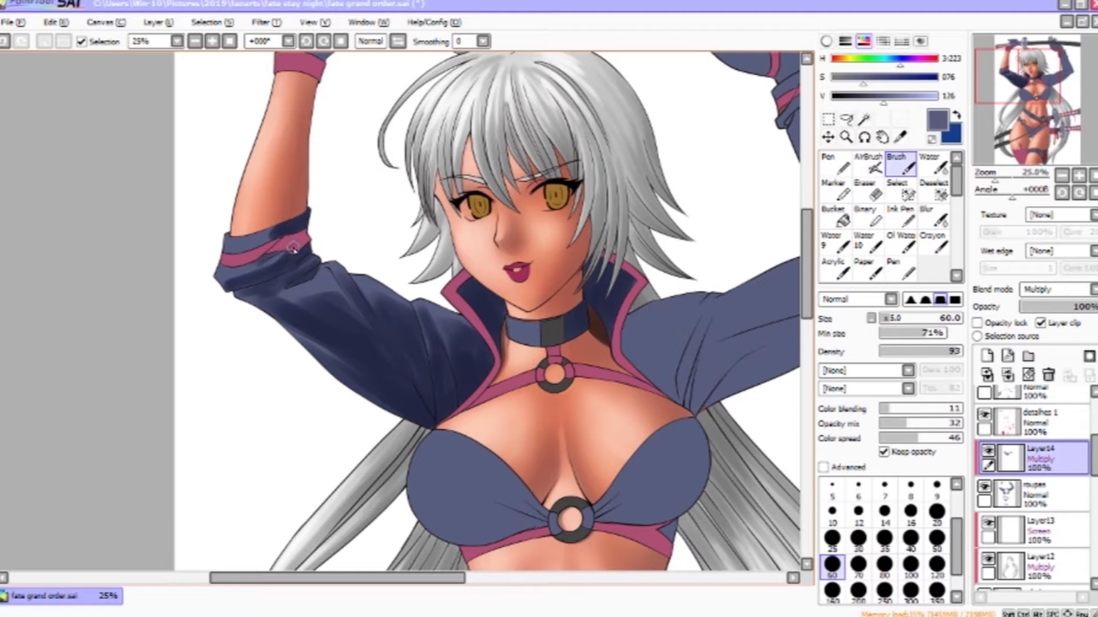
mouse_move(283, 297)
left_mouse_down()
mouse_move(235, 178)
mouse_move(81, 263)
left_mouse_up()
left_click_drag(466, 266, 476, 332)
- Add multiply shading along the jacket's left sleeve folds, the collar edge and the right sleeve at varying brush sizes
key("bracketright")
key("bracketright")
key("bracketright")
mouse_move(452, 277)
left_mouse_down()
mouse_move(441, 313)
mouse_move(471, 359)
left_mouse_up()
key("bracketleft")
key("bracketleft")
key("bracketleft")
left_click_drag(510, 274, 478, 347)
left_click_drag(503, 303, 485, 371)
left_click_drag(553, 307, 510, 355)
key("bracketright")
key("bracketright")
key("bracketright")
mouse_move(618, 283)
left_mouse_down()
mouse_move(531, 340)
mouse_move(683, 263)
mouse_move(549, 277)
left_mouse_up()
key("bracketright")
left_click_drag(717, 224, 680, 241)
key("bracketleft")
key("bracketleft")
key("bracketleft")
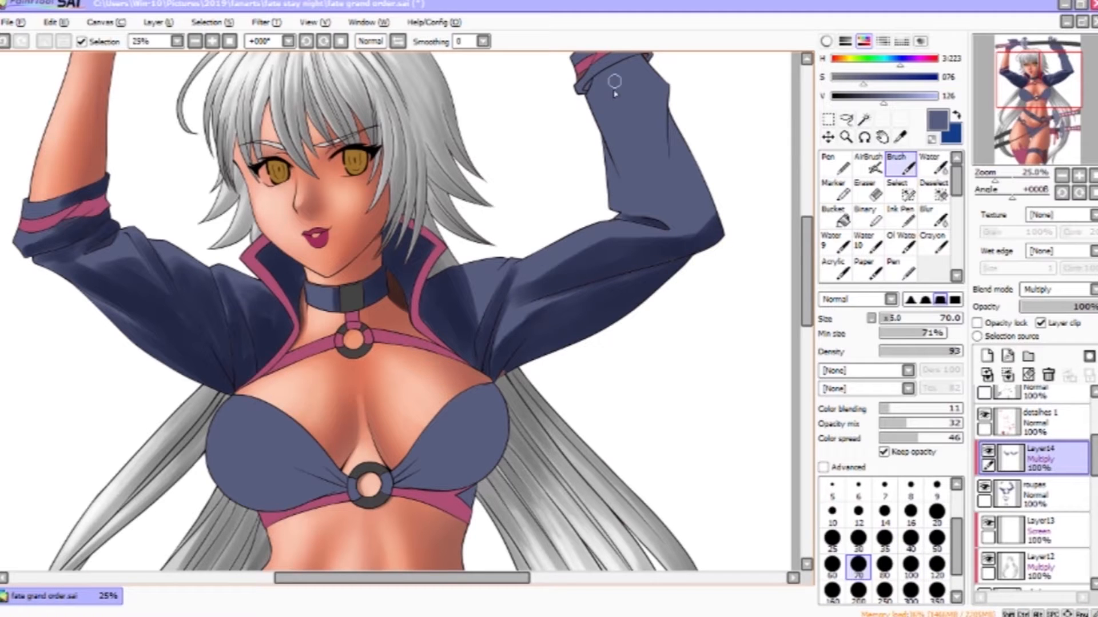
- Shade the raised right sleeve with long multiply strokes down its length and across the elbow
left_click_drag(606, 76, 627, 163)
left_click_drag(642, 74, 672, 243)
left_click_drag(653, 140, 708, 298)
key("bracketright")
key("bracketright")
key("bracketright")
key("bracketleft")
key("bracketleft")
key("bracketleft")
key("bracketleft")
key("bracketleft")
key("bracketleft")
left_click_drag(633, 273, 624, 234)
key("bracketright")
key("bracketright")
key("bracketright")
key("bracketright")
key("bracketright")
mouse_move(657, 127)
left_mouse_down()
mouse_move(605, 147)
mouse_move(644, 270)
left_mouse_up()
mouse_move(666, 209)
left_mouse_down()
mouse_move(592, 182)
mouse_move(562, 190)
left_mouse_up()
key("bracketleft")
key("bracketleft")
key("bracketleft")
key("bracketright")
key("bracketright")
left_click_drag(631, 195, 649, 222)
mouse_move(680, 211)
left_mouse_down()
mouse_move(629, 230)
mouse_move(572, 182)
left_mouse_up()
key("bracketleft")
left_click_drag(541, 100, 542, 135)
left_click_drag(560, 96, 567, 135)
key("bracketleft")
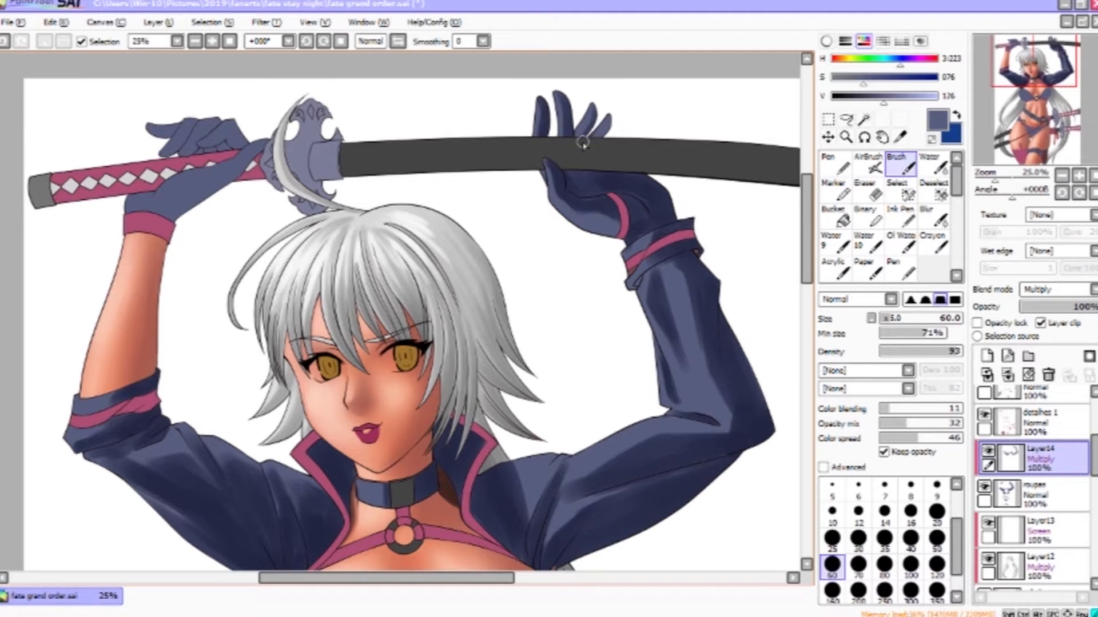
- Shade the gloves gripping the katana and the right forearm sleeve with multiply strokes
key("bracketleft")
left_click_drag(215, 136, 247, 143)
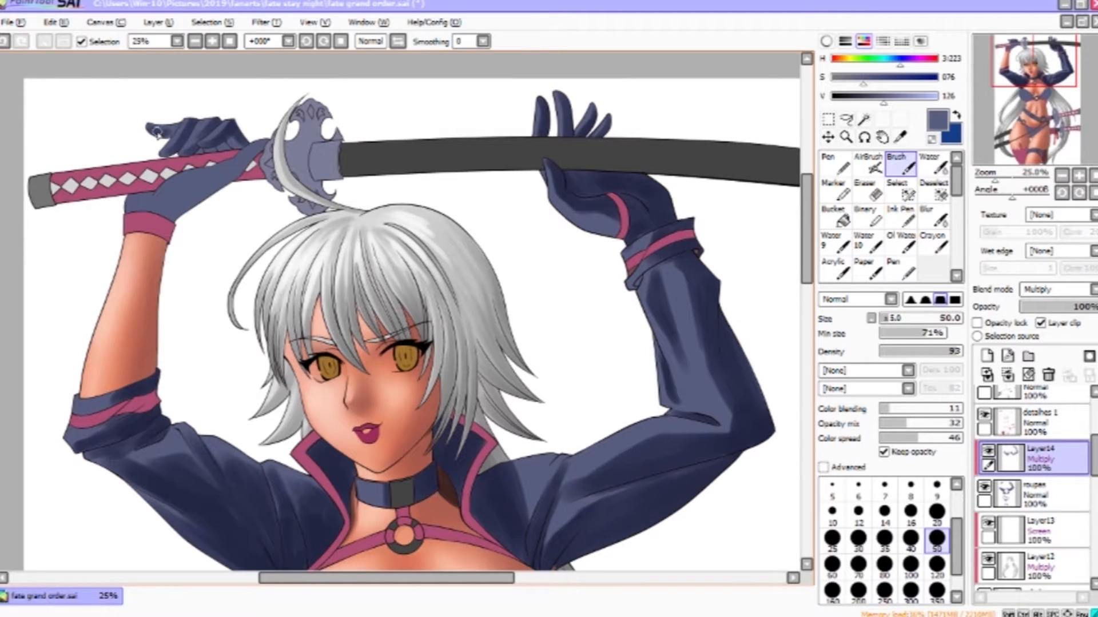
left_click_drag(157, 132, 174, 136)
key("bracketright")
key("bracketright")
key("bracketright")
key("bracketright")
left_click_drag(232, 172, 172, 211)
left_click_drag(252, 148, 156, 183)
left_click_drag(550, 437, 587, 53)
mouse_move(575, 200)
left_mouse_down()
mouse_move(551, 263)
mouse_move(510, 293)
left_mouse_up()
mouse_move(559, 234)
left_mouse_down()
mouse_move(492, 292)
mouse_move(524, 249)
left_mouse_up()
key("bracketright")
key("bracketright")
key("bracketleft")
key("bracketleft")
key("bracketleft")
key("bracketleft")
key("bracketleft")
key("bracketleft")
key("bracketleft")
key("bracketleft")
key("bracketleft")
key("bracketright")
key("bracketright")
key("bracketright")
key("bracketright")
key("bracketright")
key("bracketright")
key("bracketright")
key("bracketright")
key("bracketright")
key("bracketright")
key("bracketright")
key("bracketright")
mouse_move(420, 280)
left_mouse_down()
mouse_move(404, 303)
mouse_move(314, 274)
mouse_move(393, 255)
left_mouse_up()
- Blend the multiply shading on the jacket sleeves and bikini top with the Water tool at large sizes
left_click(932, 165)
key("bracketright")
key("bracketright")
key("bracketright")
left_click_drag(546, 269, 534, 210)
key("bracketleft")
key("bracketleft")
key("bracketleft")
key("bracketleft")
key("bracketleft")
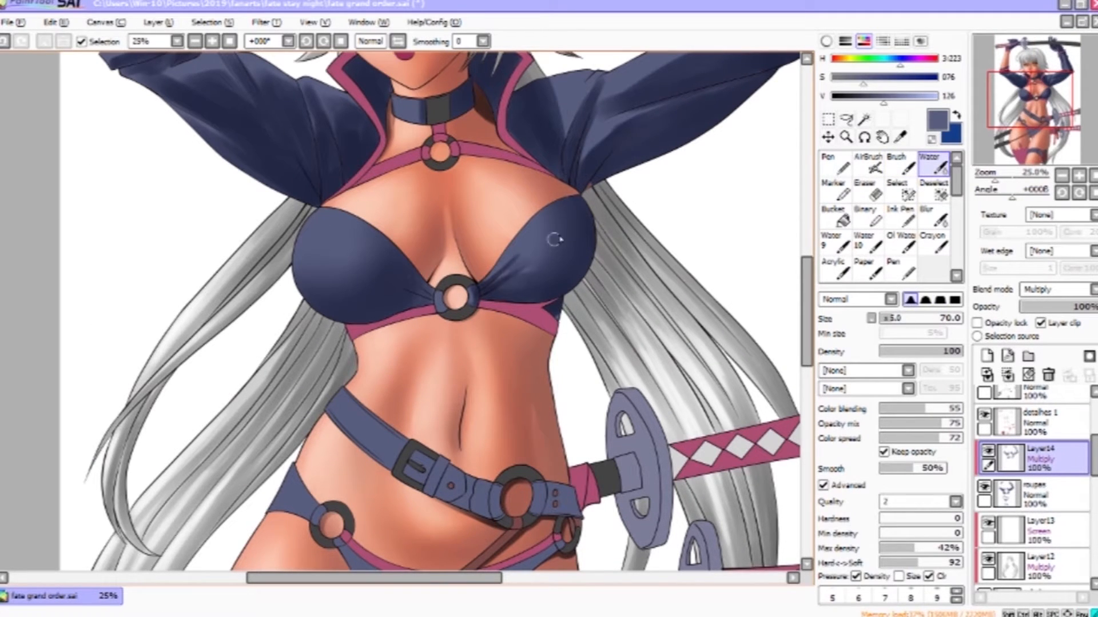
left_click_drag(585, 120, 560, 100)
left_click_drag(581, 162, 555, 256)
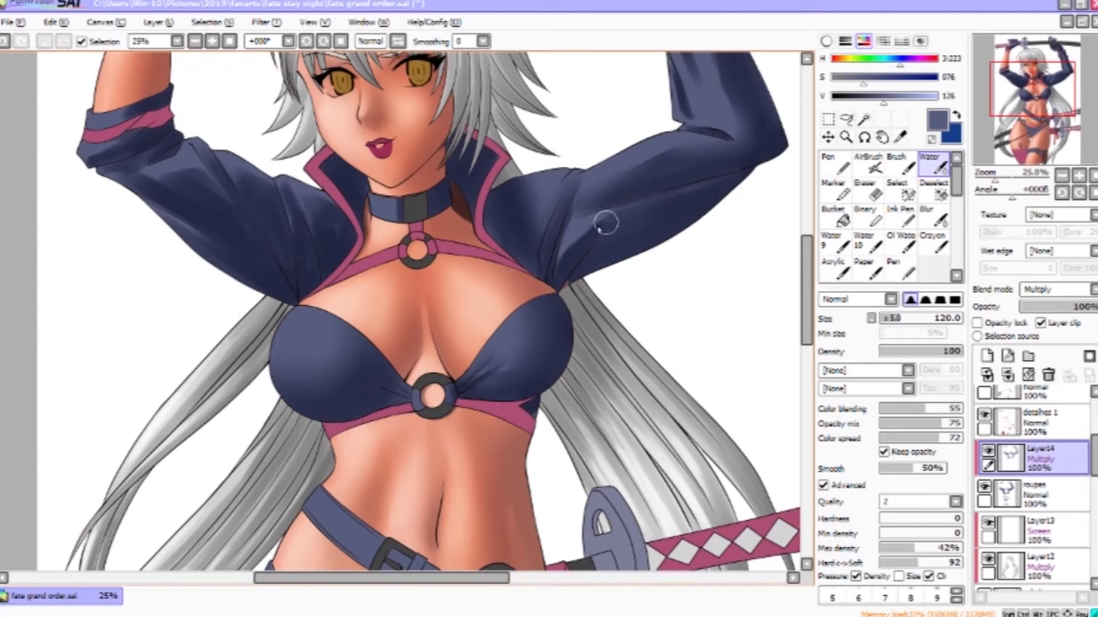
left_click_drag(711, 191, 578, 413)
left_click_drag(560, 206, 561, 265)
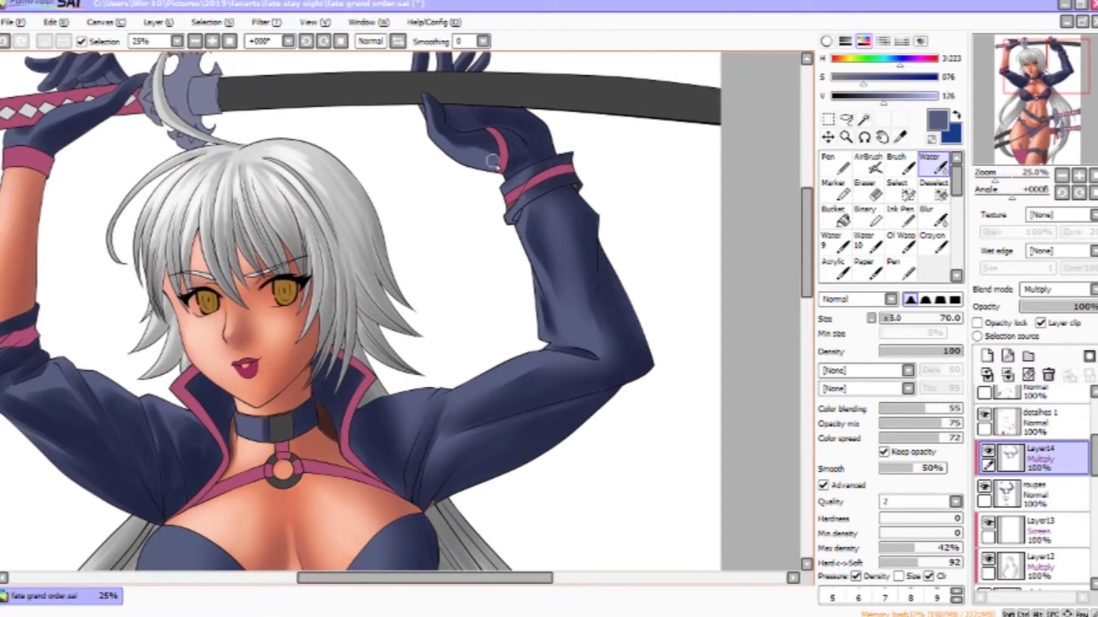
left_click_drag(542, 218, 568, 283)
left_click_drag(290, 494, 493, 206)
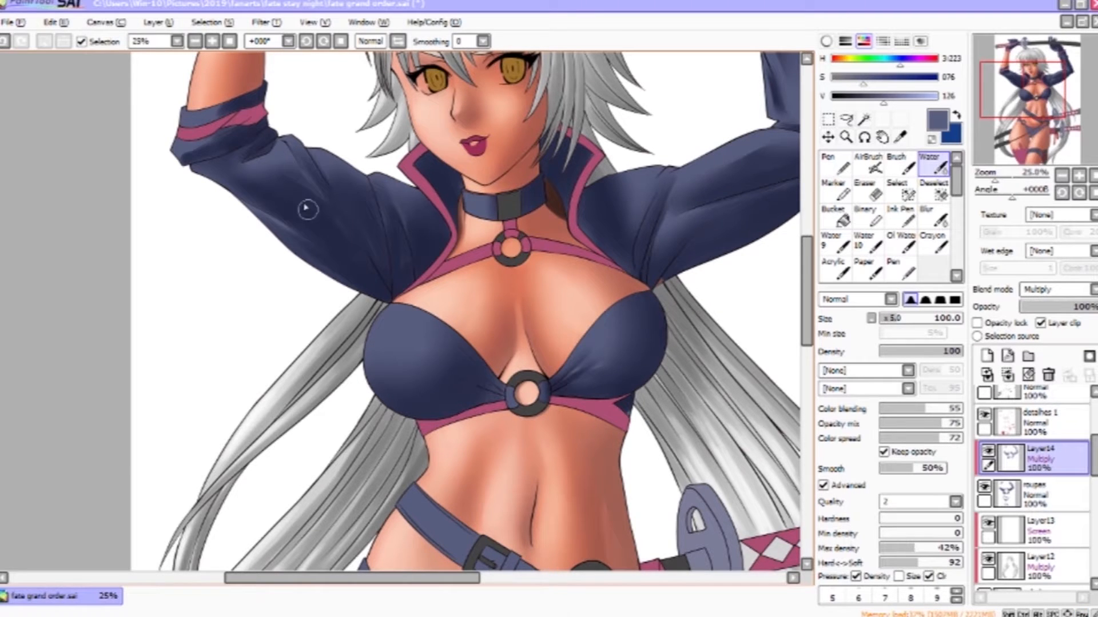
left_click_drag(414, 151, 395, 407)
left_click_drag(423, 492, 397, 296)
mouse_move(631, 477)
left_mouse_down()
mouse_move(674, 338)
mouse_move(679, 143)
left_mouse_up()
- Shade the belt, bikini bottom and katana guards with Brush multiply strokes at size 120 and smaller
left_click(900, 165)
left_click(936, 566)
left_click_drag(437, 157, 472, 184)
left_click_drag(566, 221, 549, 243)
left_click_drag(537, 232, 499, 224)
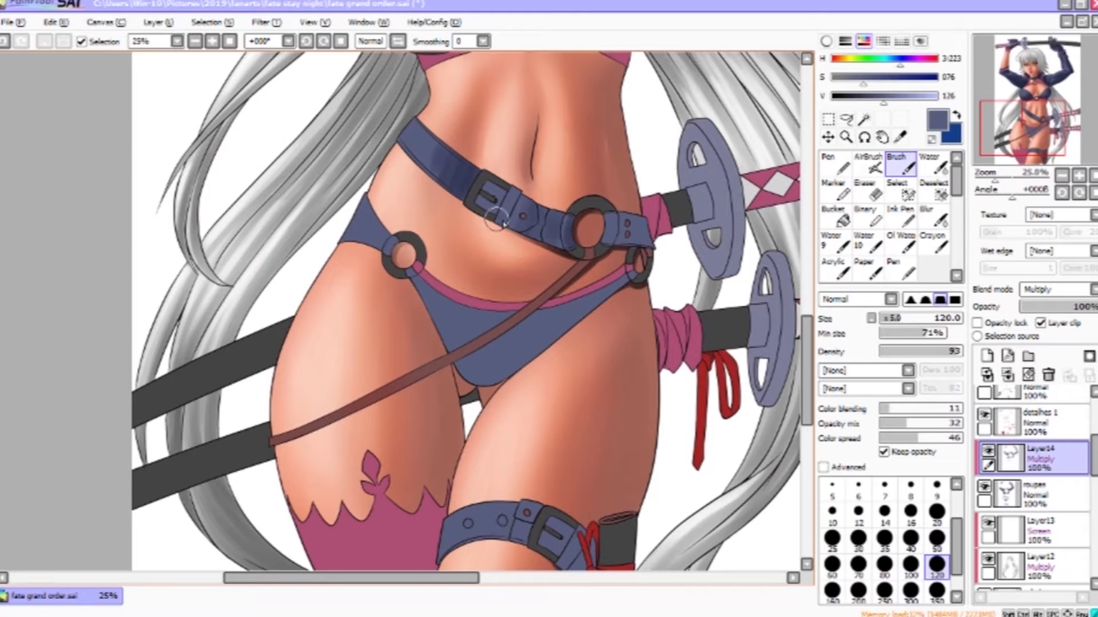
left_click_drag(643, 226, 614, 229)
left_click(832, 591)
left_click(884, 592)
left_click_drag(620, 285, 485, 375)
left_click_drag(432, 282, 448, 323)
left_click_drag(356, 195, 360, 215)
left_click_drag(702, 427, 722, 198)
left_click_drag(591, 308, 552, 292)
left_click_drag(464, 274, 457, 337)
left_click_drag(474, 229, 466, 494)
- Blend the shading on the belt and bikini bottom with the Water tool at size 250
left_click(937, 166)
left_click(920, 318)
left_click_drag(531, 260, 537, 289)
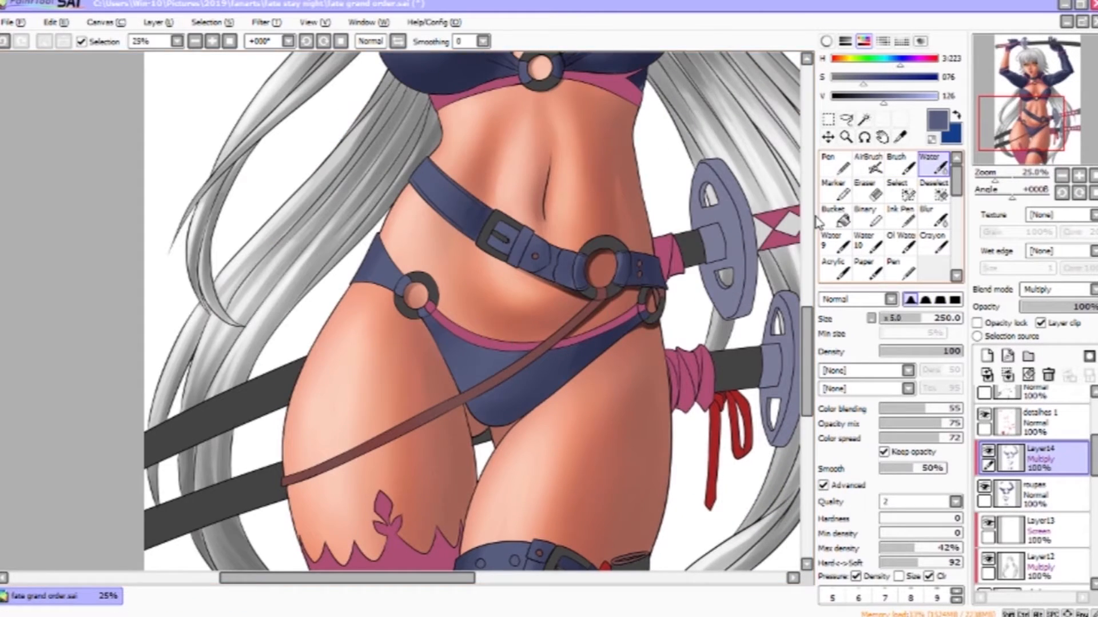
left_click_drag(538, 166, 609, 518)
mouse_move(632, 91)
left_mouse_down()
mouse_move(686, 331)
mouse_move(553, 96)
left_mouse_up()
mouse_move(766, 338)
left_mouse_down()
mouse_move(634, 201)
mouse_move(625, 280)
left_mouse_up()
- Pick a darker blue and shade the right sleeve's folds near the shoulder with size-50 Brush strokes
left_click(906, 166)
left_click(1079, 175)
left_click(1078, 175)
left_click_drag(798, 139, 625, 241)
left_click(910, 539)
mouse_move(457, 326)
left_mouse_down()
mouse_move(534, 235)
mouse_move(417, 345)
left_mouse_up()
left_click_drag(463, 306, 508, 269)
left_click_drag(423, 350, 711, 198)
left_click_drag(497, 320, 666, 240)
mouse_move(367, 363)
left_mouse_down()
mouse_move(420, 189)
mouse_move(516, 248)
left_mouse_up()
left_click(831, 539)
left_click(859, 539)
left_click(936, 539)
mouse_move(417, 232)
left_mouse_down()
mouse_move(681, 137)
mouse_move(417, 234)
left_mouse_up()
left_click_drag(420, 234, 746, 129)
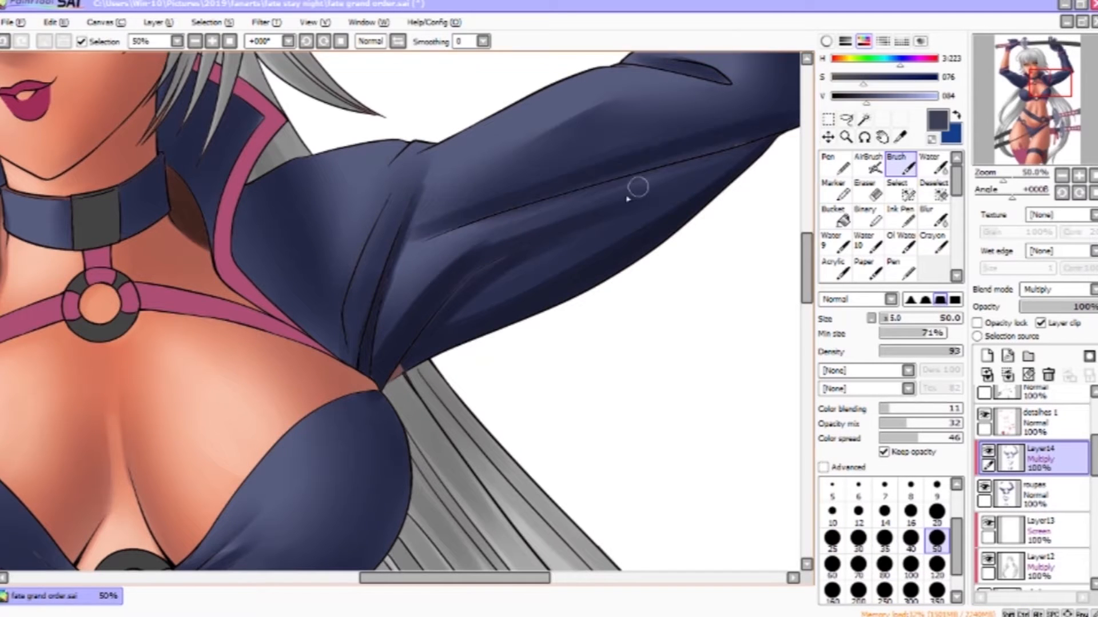
left_click_drag(646, 154, 430, 434)
left_click_drag(514, 151, 539, 246)
left_click_drag(519, 185, 554, 294)
left_click_drag(548, 217, 595, 329)
left_click_drag(538, 245, 499, 143)
- Shade the right forearm sleeve and soften the shoulder shading with the Water tool at size 40
key("c")
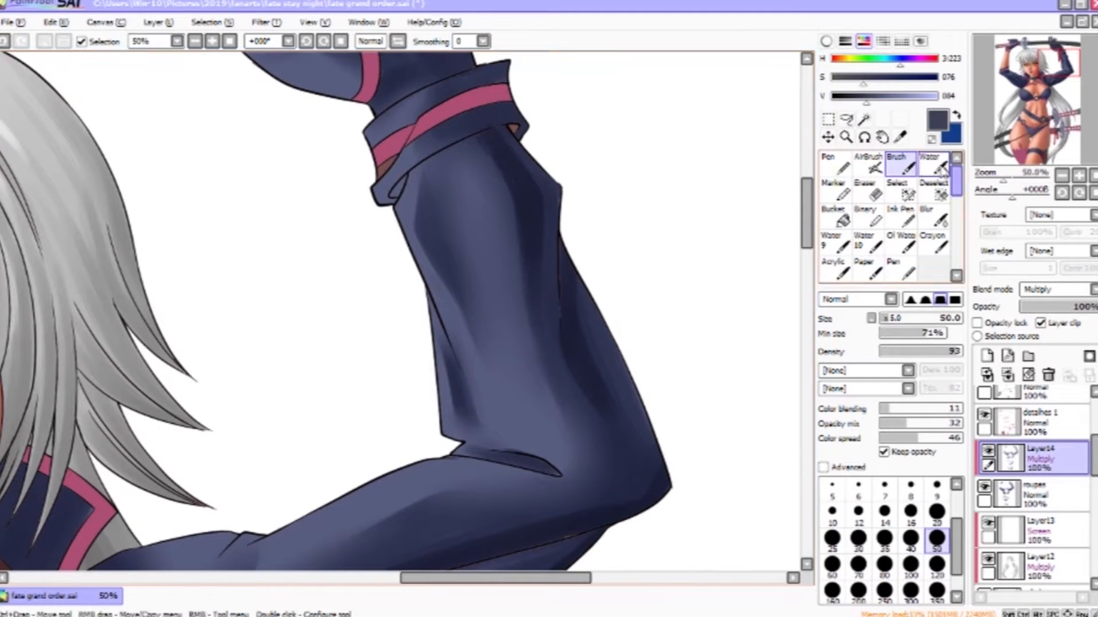
left_click_drag(679, 441, 746, 133)
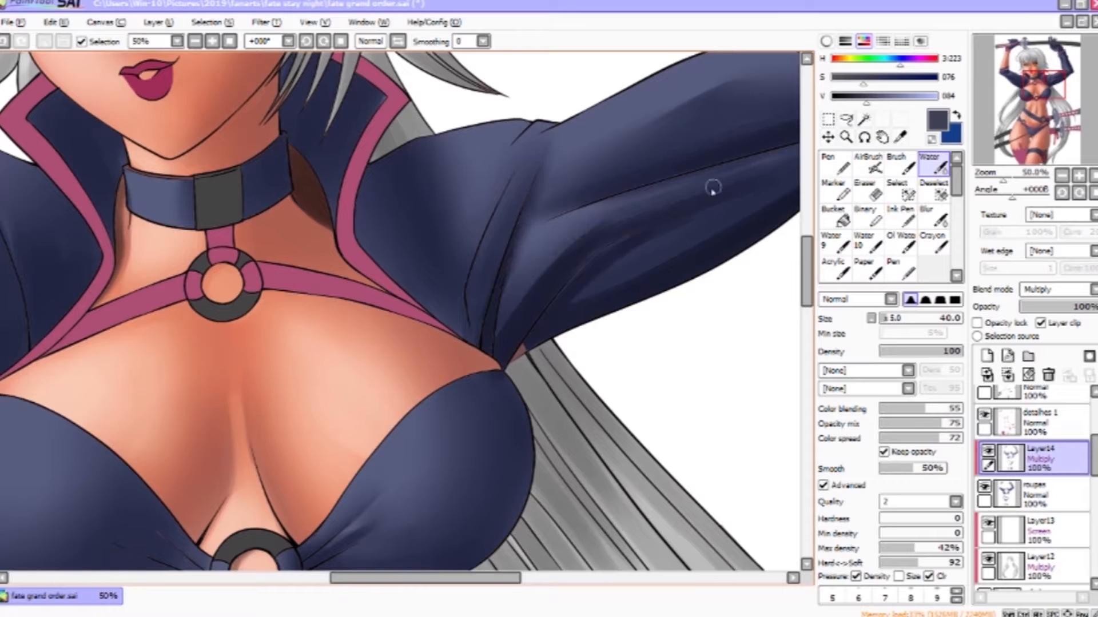
left_click_drag(713, 188, 572, 199)
mouse_move(443, 277)
left_mouse_down()
mouse_move(560, 212)
mouse_move(511, 108)
mouse_move(482, 123)
left_mouse_up()
key("v")
key("bracketright")
key("bracketright")
key("bracketright")
key("bracketright")
mouse_move(339, 186)
left_mouse_down()
mouse_move(355, 120)
mouse_move(429, 275)
left_mouse_up()
left_click(932, 165)
left_click_drag(533, 198, 598, 362)
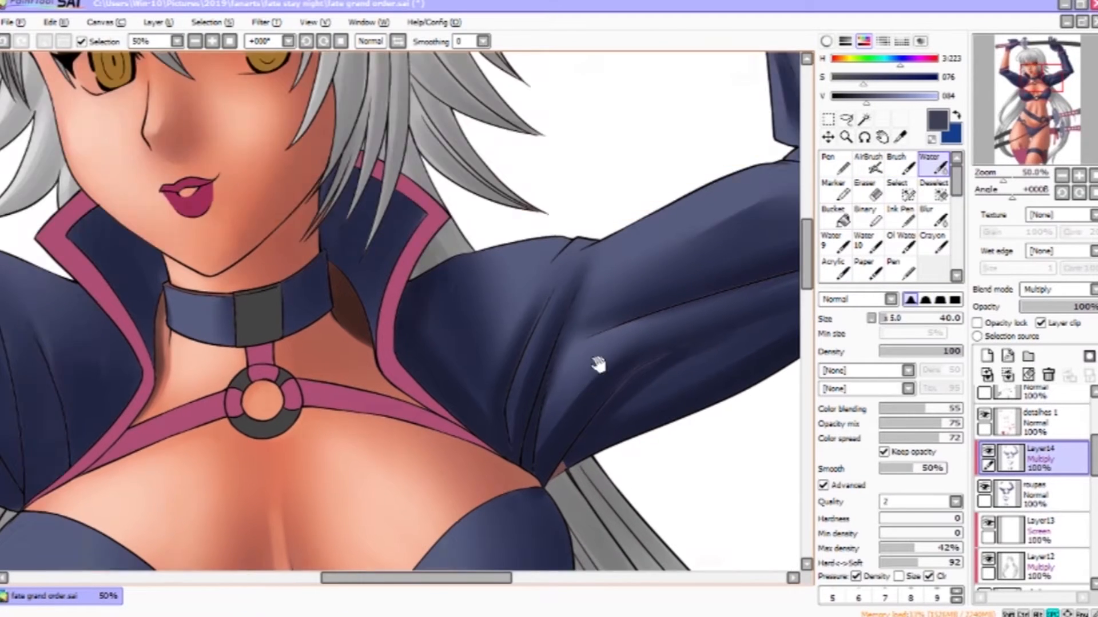
- Shade the sleeve at the shoulder beside the chest with Brush multiply strokes, blending them with the Water tool
left_click(901, 165)
key("bracketleft")
key("bracketleft")
key("bracketleft")
key("bracketleft")
left_click_drag(592, 243, 307, 518)
left_click_drag(558, 395, 528, 311)
left_click(933, 165)
left_click_drag(628, 226, 664, 415)
left_click(908, 167)
key("bracketright")
mouse_move(505, 170)
left_mouse_down()
mouse_move(530, 203)
mouse_move(553, 169)
mouse_move(592, 246)
left_mouse_up()
key("bracketright")
key("bracketright")
key("bracketright")
key("bracketright")
key("bracketright")
key("bracketright")
key("bracketright")
key("bracketleft")
key("bracketleft")
key("bracketleft")
left_click_drag(409, 215, 373, 152)
left_click_drag(515, 220, 543, 274)
left_click(933, 165)
mouse_move(566, 189)
left_mouse_down()
mouse_move(589, 263)
mouse_move(669, 264)
left_mouse_up()
left_click(900, 164)
key("bracketleft")
key("bracketleft")
key("bracketleft")
mouse_move(486, 57)
left_mouse_down()
mouse_move(531, 221)
mouse_move(511, 258)
left_mouse_up()
left_click_drag(437, 180, 451, 251)
left_click_drag(400, 192, 402, 252)
left_click(933, 165)
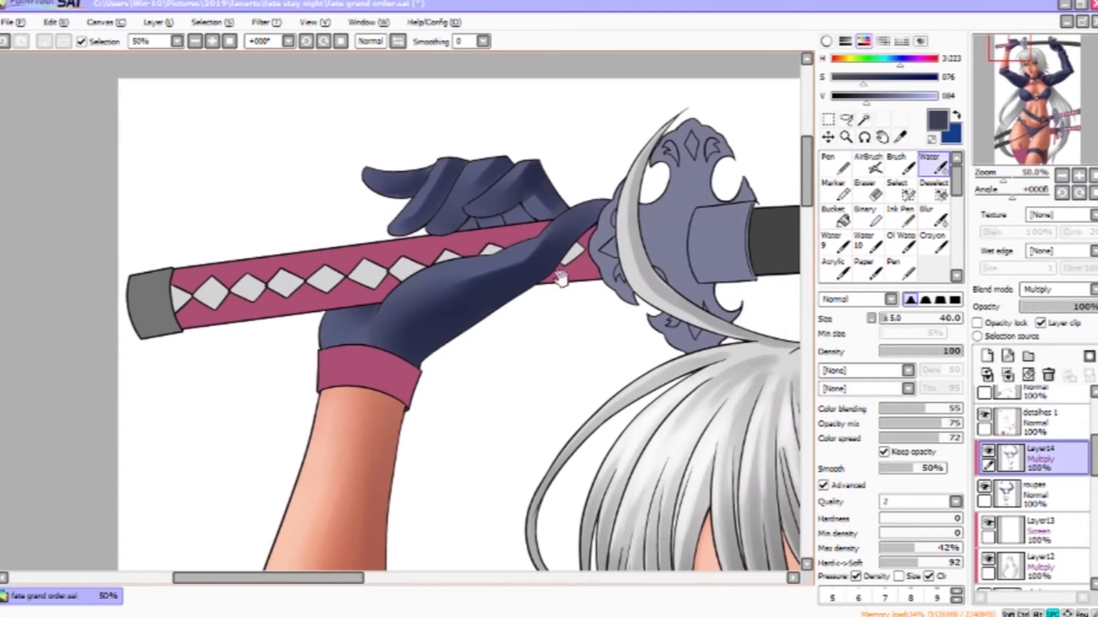
- Shade the glove gripping the sword hilt with size-25 Brush strokes, undoing one stroke and erasing a stray mark
left_click(908, 167)
mouse_move(600, 209)
left_mouse_down()
mouse_move(549, 271)
mouse_move(400, 371)
left_mouse_up()
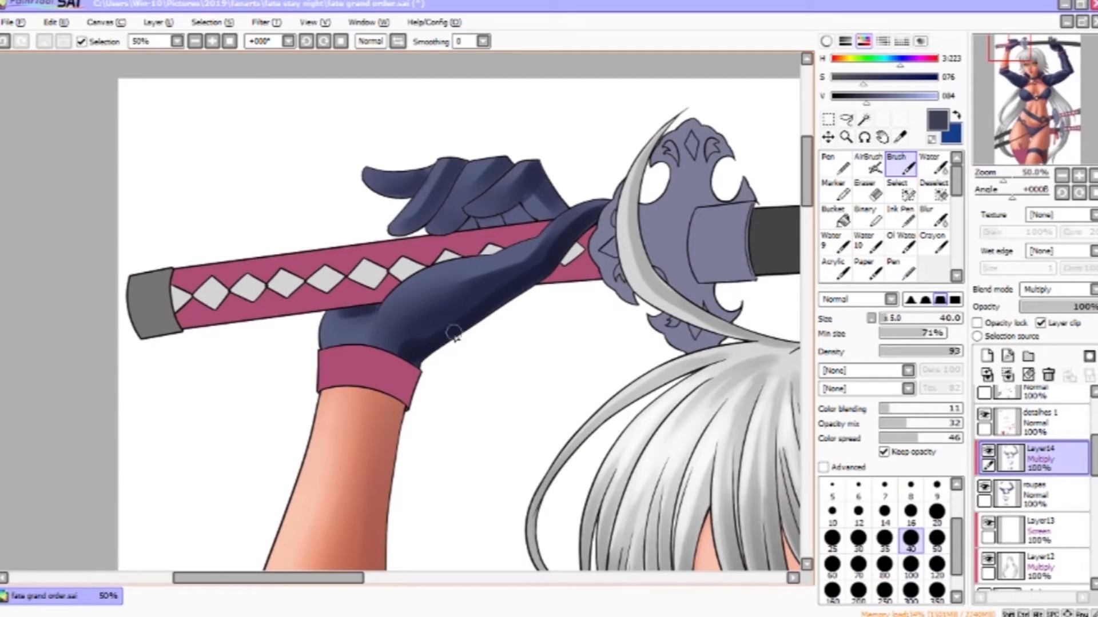
key("ctrl+z")
left_click_drag(536, 169, 470, 214)
mouse_move(538, 170)
left_mouse_down()
mouse_move(467, 209)
mouse_move(512, 222)
left_mouse_up()
key("bracketleft")
key("bracketleft")
key("bracketleft")
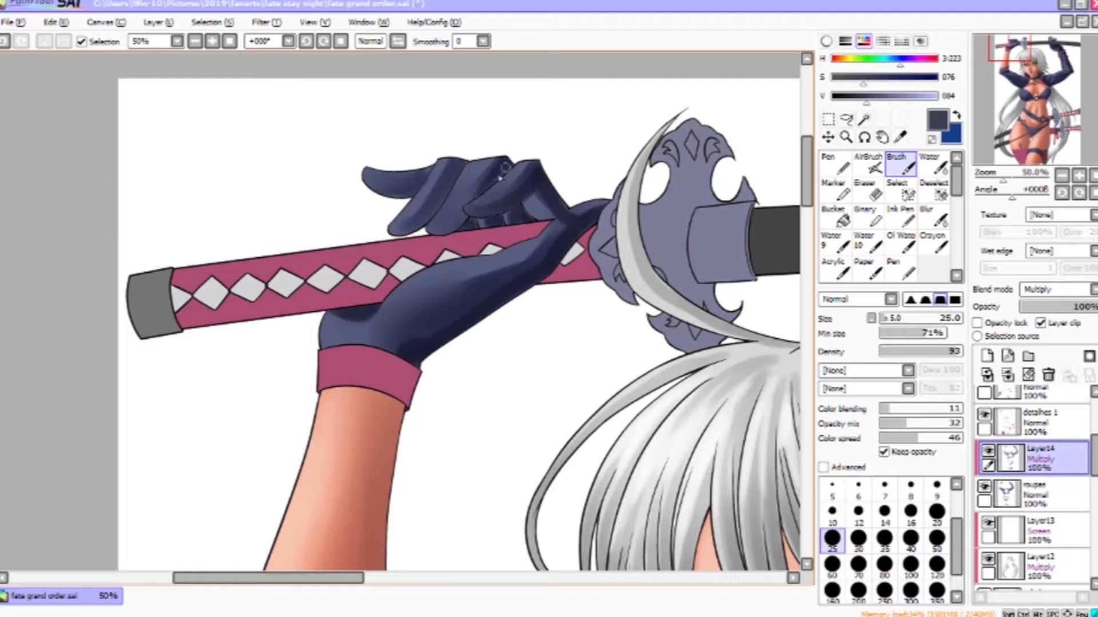
left_click_drag(407, 230, 459, 162)
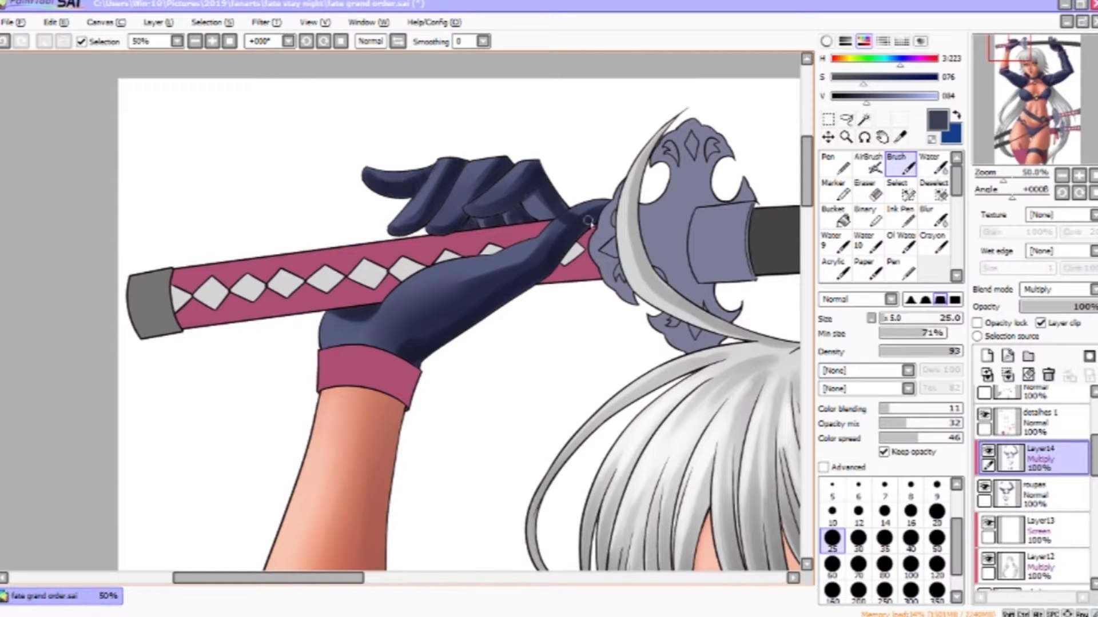
key("e")
mouse_move(575, 225)
left_mouse_down()
mouse_move(605, 205)
mouse_move(547, 242)
left_mouse_up()
left_click(933, 165)
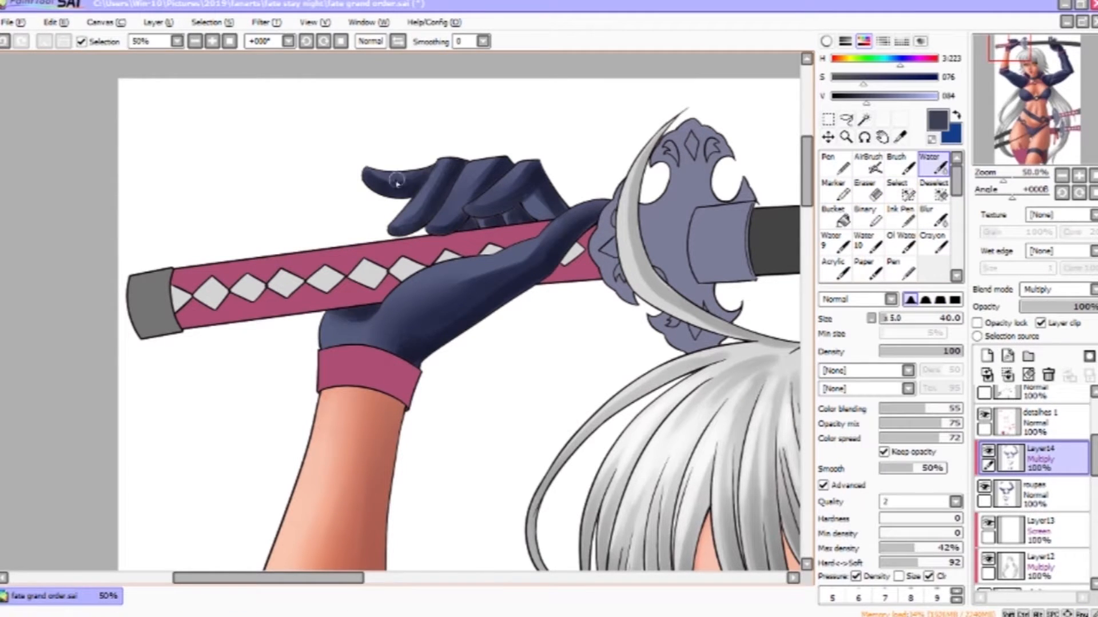
- Shade the fingers and palm of the glove resting on the blade with Brush strokes
left_click_drag(761, 426, 394, 470)
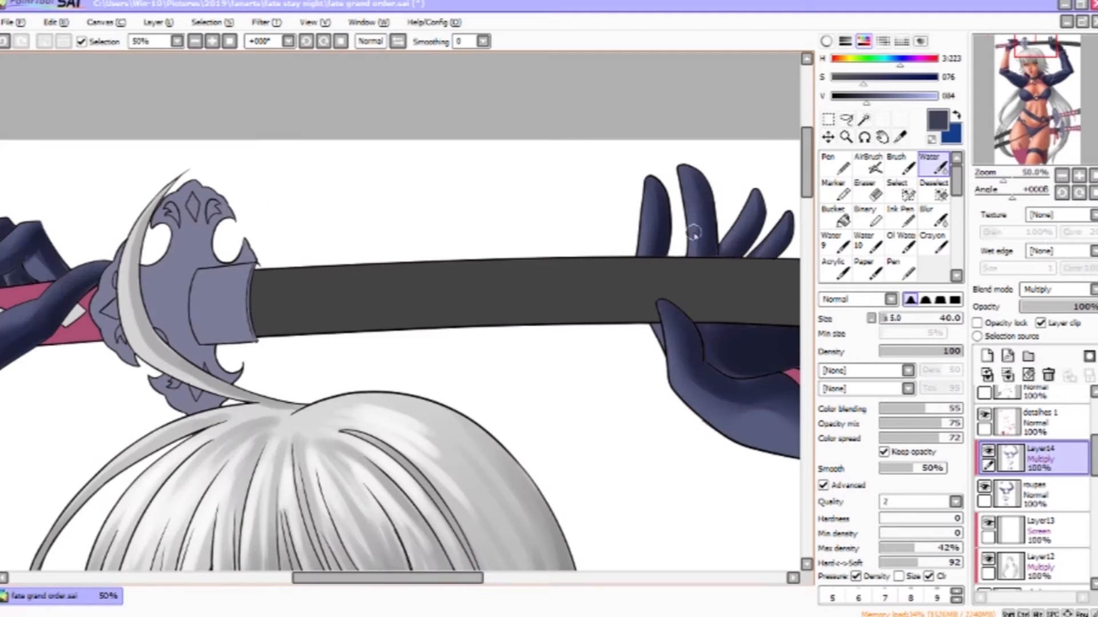
key("z")
left_click(694, 235, "alt")
left_click_drag(515, 543, 571, 331)
left_click(375, 229)
key("b")
left_click_drag(414, 208, 416, 321)
left_click_drag(446, 284, 427, 189)
left_click_drag(609, 201, 592, 257)
mouse_move(632, 117)
left_mouse_down()
mouse_move(640, 188)
mouse_move(667, 257)
left_mouse_up()
left_click_drag(357, 229, 377, 374)
left_click_drag(420, 338, 394, 263)
left_click_drag(321, 251, 356, 400)
left_click(933, 166)
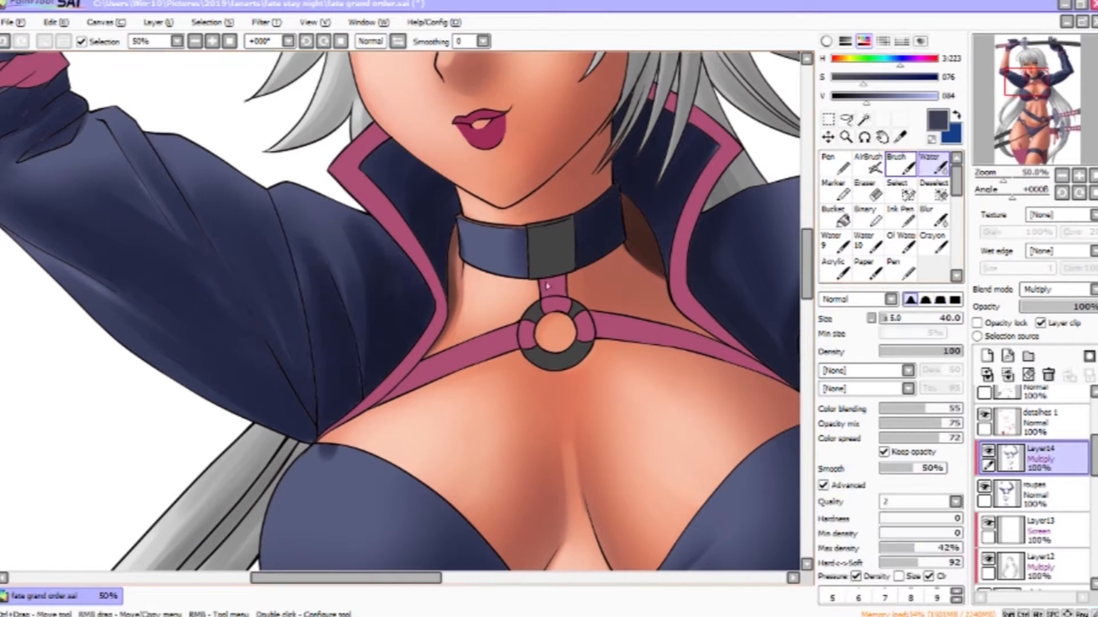
- Deepen the shading on the raised left sleeve near the chest with Brush strokes, erasing a small overflow
key("b")
left_click_drag(277, 220, 308, 389)
left_click_drag(228, 229, 300, 371)
left_click_drag(234, 300, 366, 317)
key("bracketleft")
key("bracketleft")
key("bracketleft")
left_click_drag(273, 151, 397, 380)
left_click_drag(329, 242, 415, 415)
key("bracketright")
key("bracketright")
key("bracketright")
key("bracketright")
key("e")
left_click_drag(457, 466, 468, 475)
key("b")
left_click_drag(274, 317, 419, 434)
left_click_drag(195, 289, 386, 428)
left_click_drag(214, 319, 351, 415)
mouse_move(69, 192)
left_mouse_down()
mouse_move(184, 255)
mouse_move(150, 163)
left_mouse_up()
left_click_drag(123, 200, 163, 214)
left_click(933, 165)
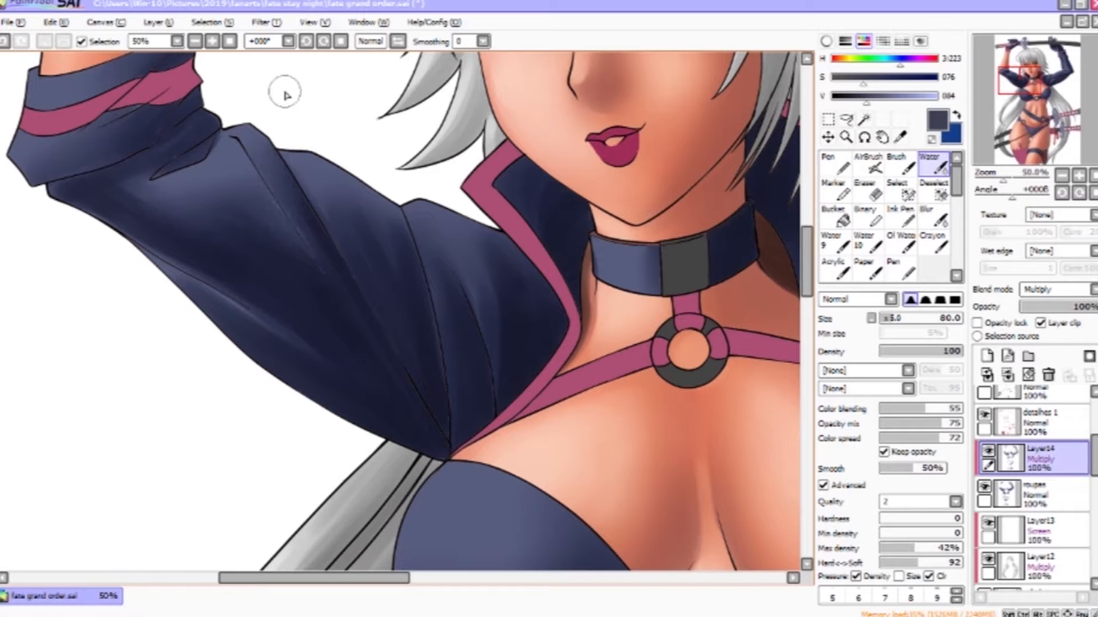
- Add fold shading on the upper left sleeve below the cuff with size-35 Brush strokes and blend it
left_click(901, 165)
key("bracketleft")
key("bracketleft")
key("bracketleft")
key("bracketleft")
left_click_drag(197, 153, 158, 176)
left_click_drag(216, 120, 175, 167)
mouse_move(207, 94)
left_mouse_down()
mouse_move(362, 110)
mouse_move(235, 182)
left_mouse_up()
left_click_drag(275, 177, 191, 200)
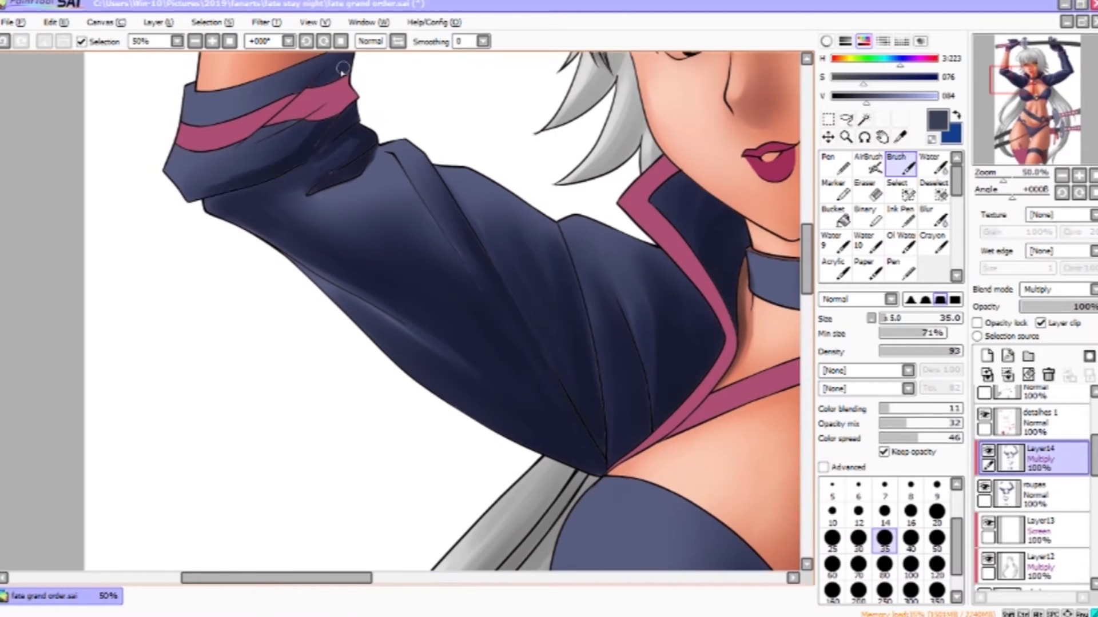
left_click_drag(335, 84, 297, 139)
left_click_drag(258, 179, 211, 197)
left_click_drag(322, 89, 234, 150)
key("c")
left_click_drag(635, 428, 394, 394)
key("z")
- Add a new clipped Normal layer above the multiply layer and pick a lighter blue for highlights
scroll(595, 299, "down", 2)
scroll(595, 299, "down", 1)
scroll(572, 252, "up", 1)
left_click(989, 356)
left_click(1043, 321)
left_click(900, 165)
left_click_drag(897, 94, 913, 97)
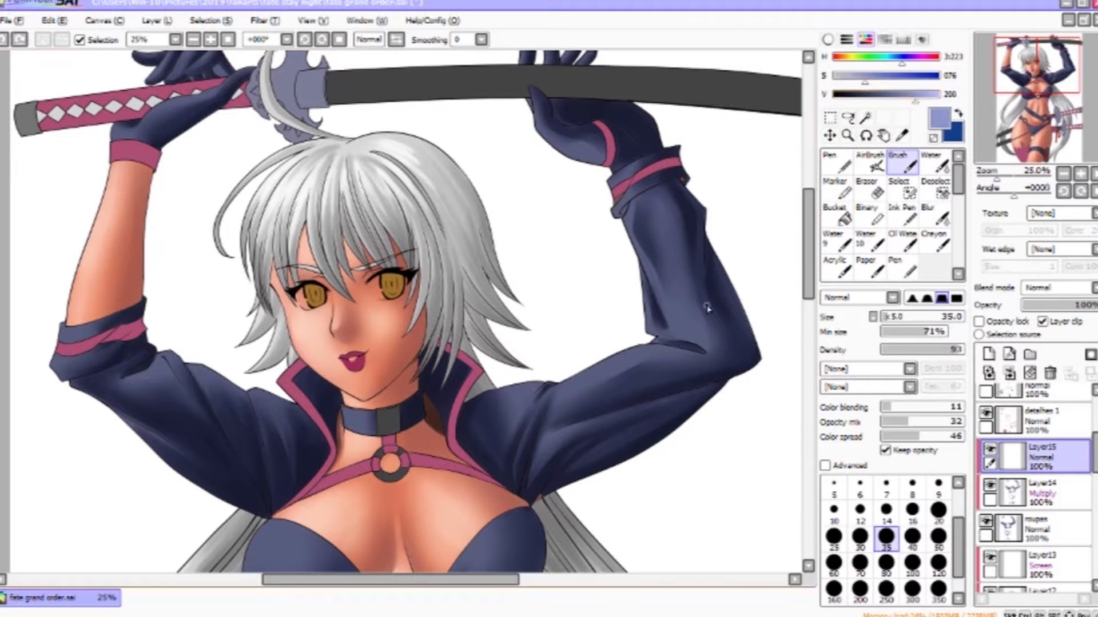
left_click(1080, 174)
left_click(1064, 62)
left_click(1080, 173)
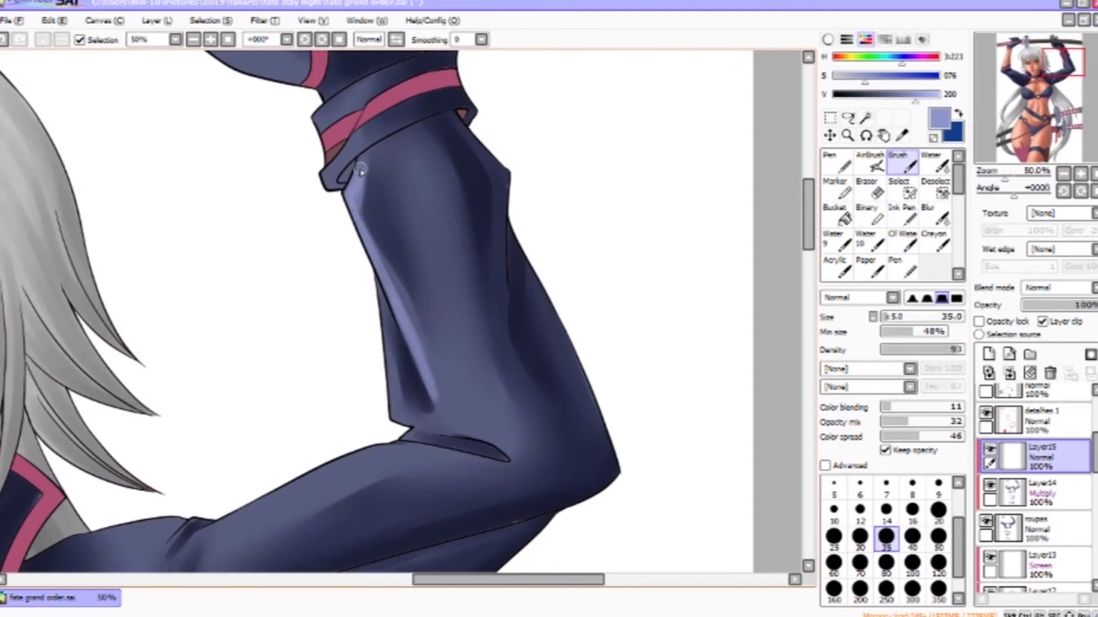
- Paint light blue highlights along the right sleeve's upper arm and elbow with Brush strokes
left_click_drag(443, 365, 470, 196)
left_click_drag(394, 75, 458, 235)
left_click_drag(524, 273, 537, 288)
left_click_drag(537, 184, 600, 393)
left_click_drag(422, 222, 471, 104)
left_click_drag(567, 199, 667, 434)
left_click_drag(382, 277, 475, 343)
left_click_drag(342, 81, 326, 162)
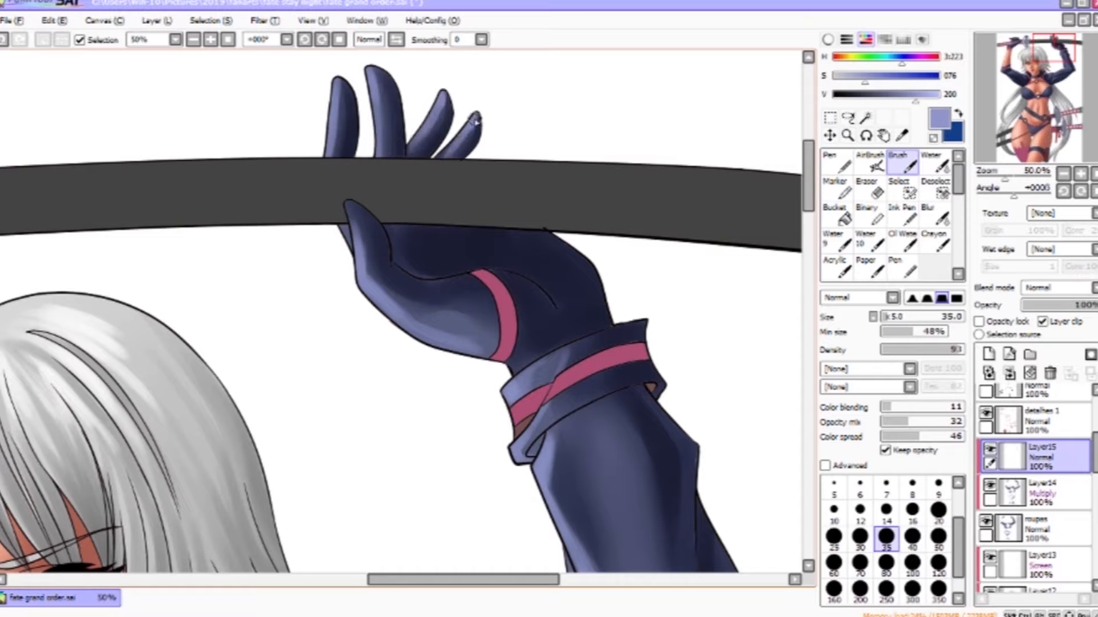
- Blend the highlights on the right sleeve and cuff with the Water tool
key("c")
left_click_drag(477, 258, 505, 124)
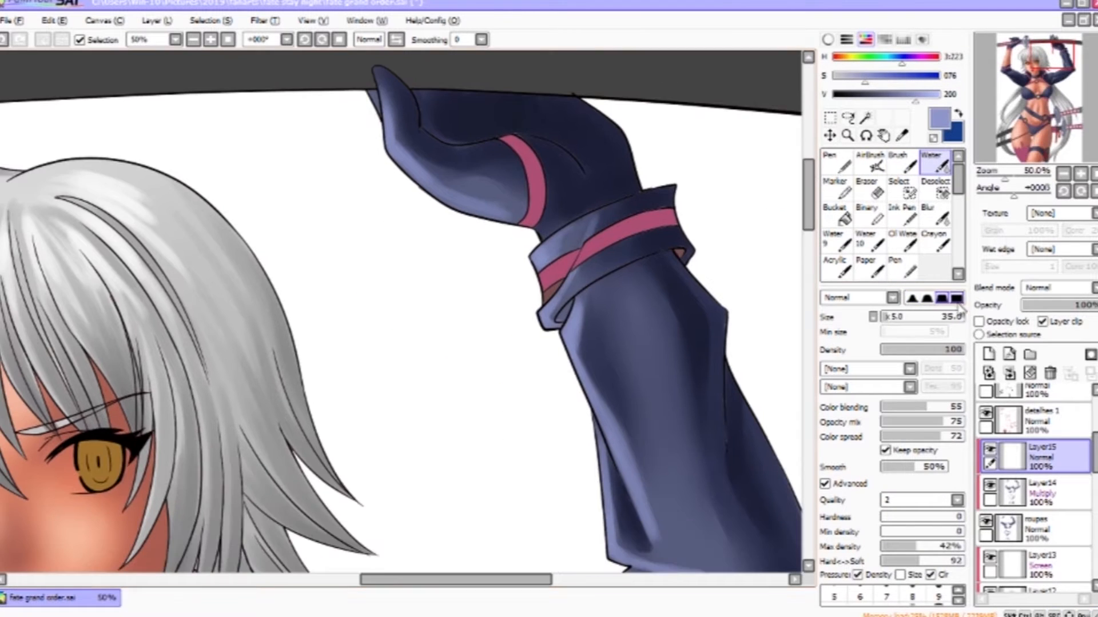
left_click_drag(646, 532, 644, 328)
left_click_drag(597, 108, 607, 175)
left_click_drag(630, 400, 672, 212)
- Paint highlights on the right sleeve near the shoulder and chest with larger and smaller brush sizes
key("v")
key("bracketright")
key("bracketright")
key("bracketright")
mouse_move(598, 290)
left_mouse_down()
mouse_move(657, 215)
mouse_move(580, 248)
mouse_move(715, 196)
left_mouse_up()
left_click(899, 331)
left_click_drag(714, 205, 550, 248)
mouse_move(383, 323)
left_mouse_down()
mouse_move(465, 244)
mouse_move(519, 278)
left_mouse_up()
key("bracketleft")
key("bracketleft")
key("bracketleft")
key("bracketleft")
key("bracketleft")
key("bracketleft")
key("bracketright")
key("bracketright")
left_click_drag(453, 260, 402, 373)
key("bracketright")
key("bracketright")
key("bracketright")
left_click_drag(464, 337, 440, 376)
mouse_move(506, 327)
left_mouse_down()
mouse_move(454, 353)
mouse_move(430, 402)
mouse_move(438, 384)
left_mouse_up()
key("c")
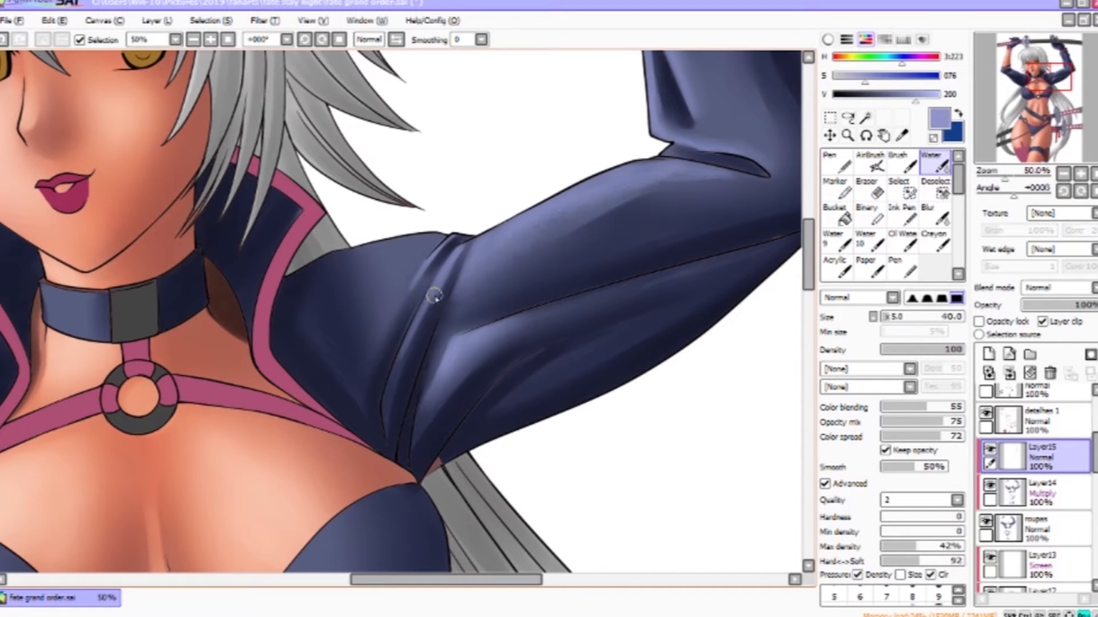
- Soften the right shoulder sleeve highlights with the Water tool at size 40
key("b")
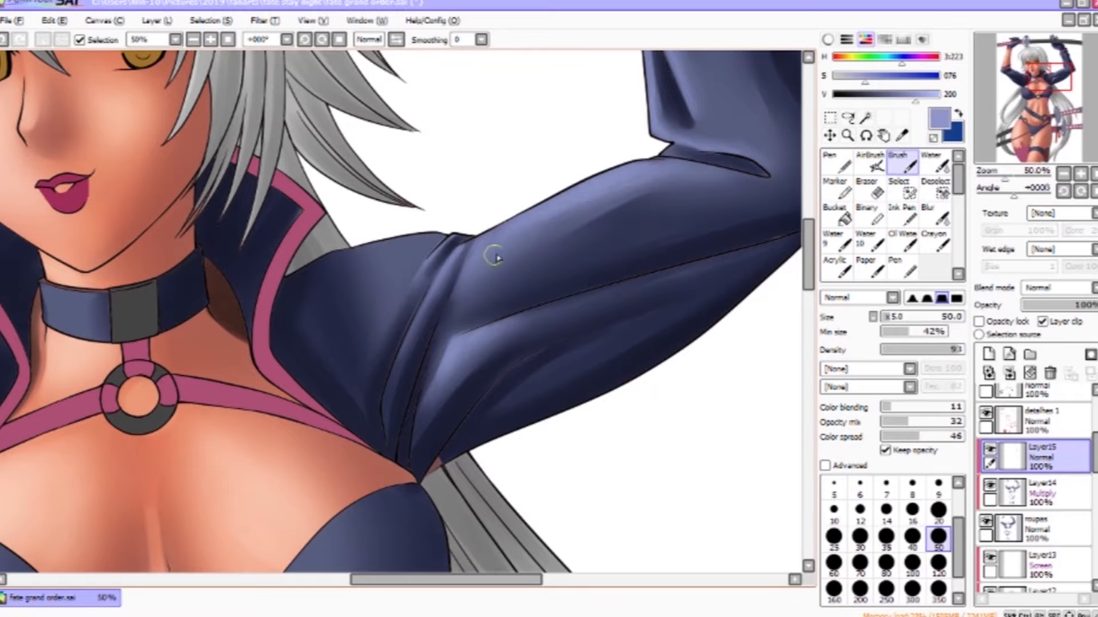
key("c")
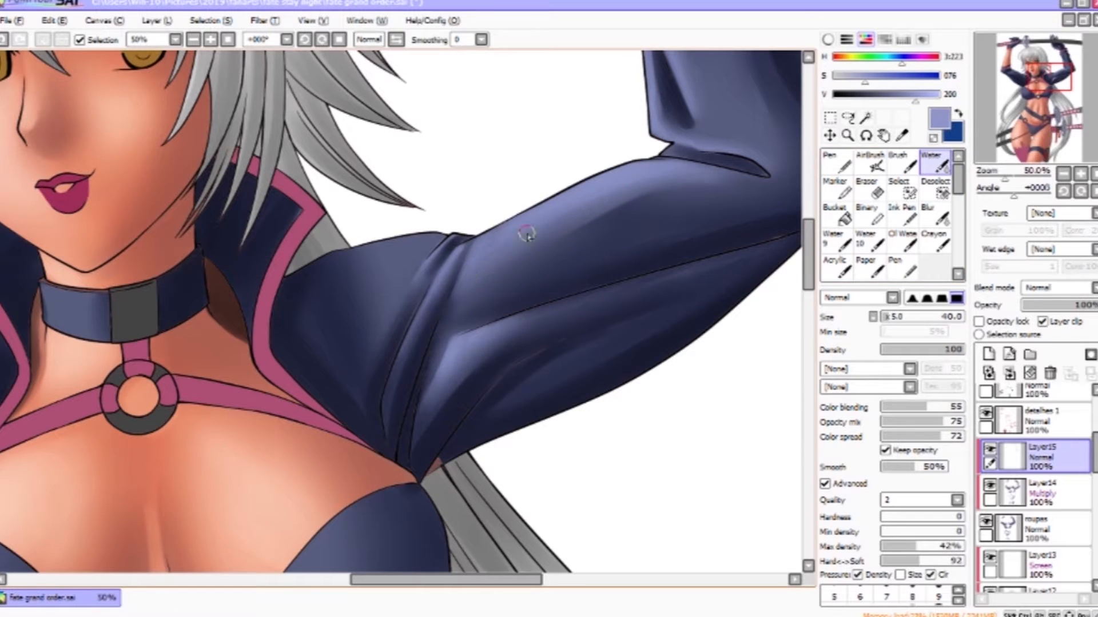
left_click_drag(478, 267, 531, 239)
mouse_move(503, 311)
left_mouse_down()
mouse_move(526, 255)
mouse_move(592, 334)
left_mouse_up()
key("b")
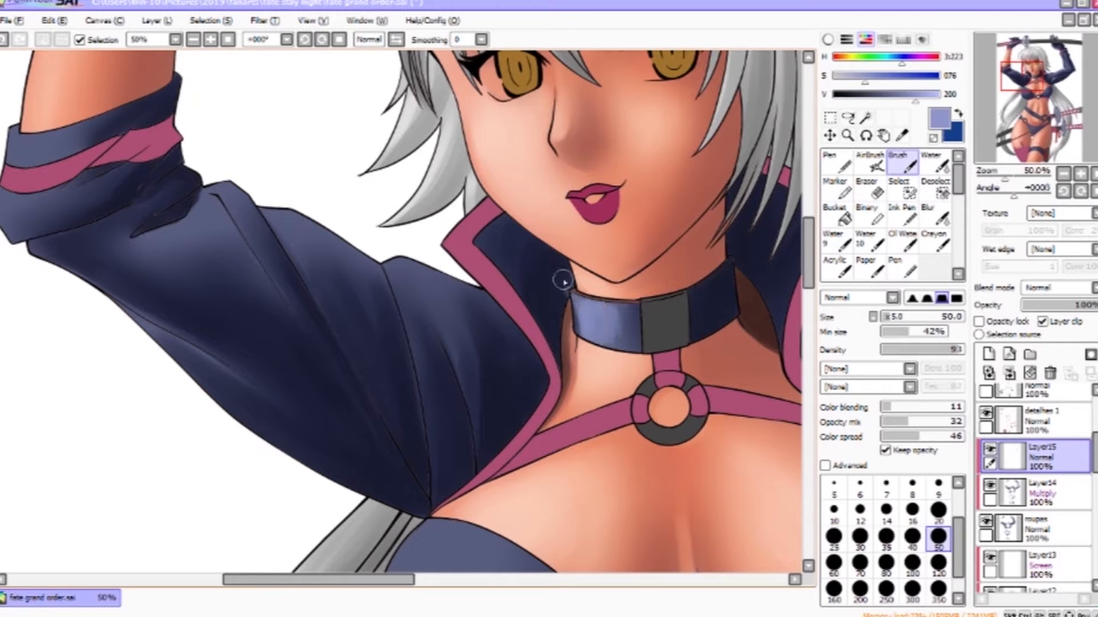
- Paint highlights on the left sleeve's folds near the chest with size-50 Brush strokes
left_click_drag(595, 323, 667, 262)
mouse_move(466, 207)
left_mouse_down()
mouse_move(494, 321)
mouse_move(522, 283)
left_mouse_up()
left_click_drag(503, 210, 537, 314)
left_click_drag(377, 178, 455, 220)
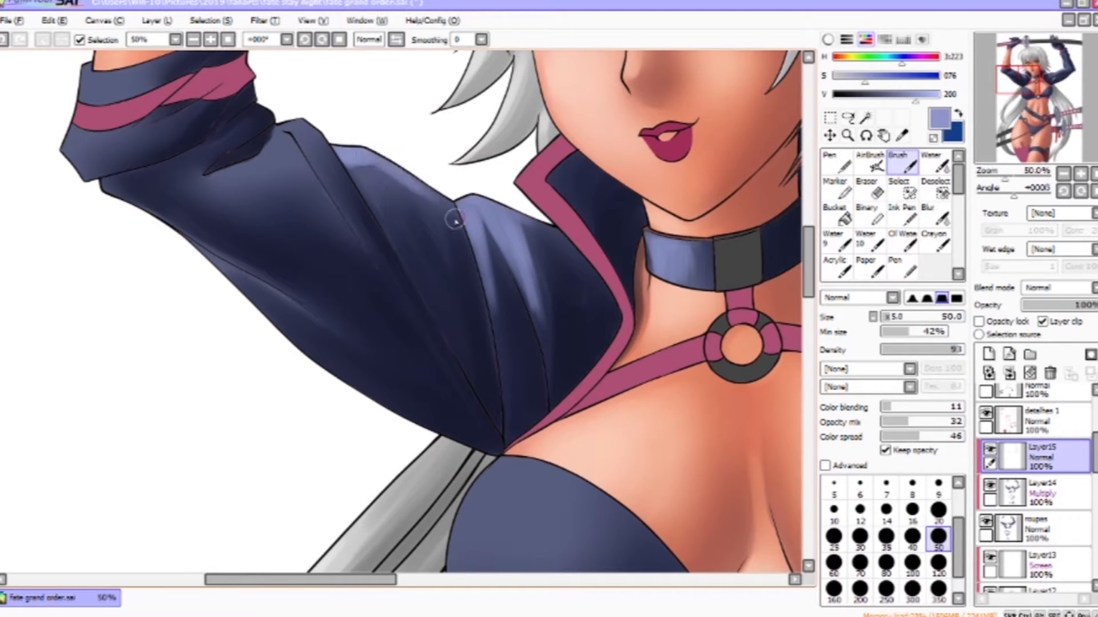
left_click_drag(370, 163, 423, 187)
left_click_drag(298, 118, 495, 160)
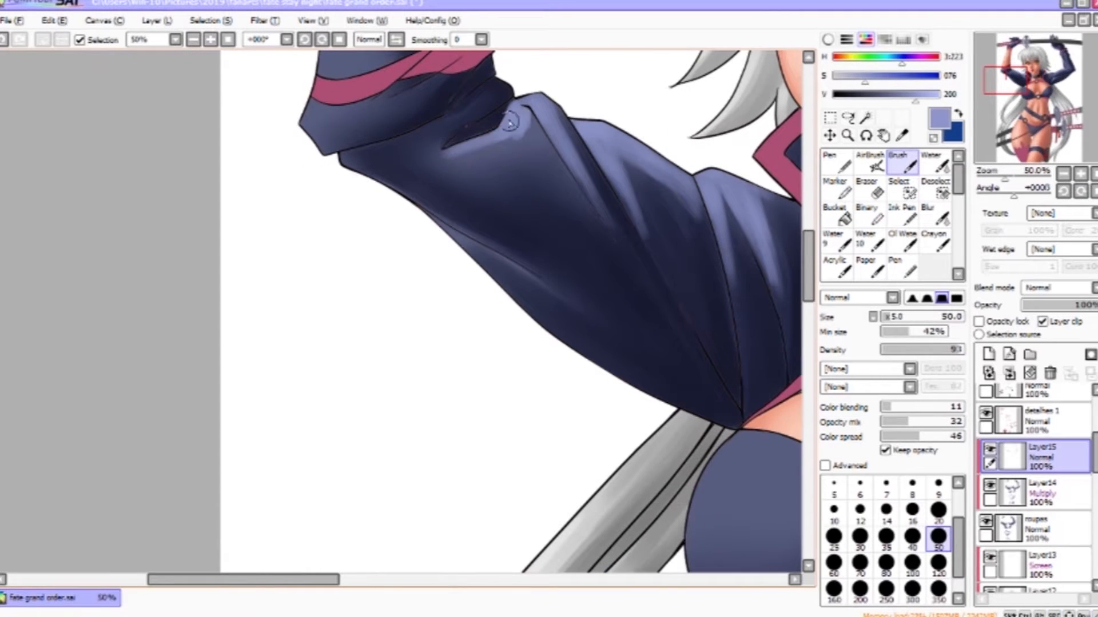
- Soften the left sleeve highlights with the Water tool and add Brush highlights on the folds near the cuff
left_click(932, 163)
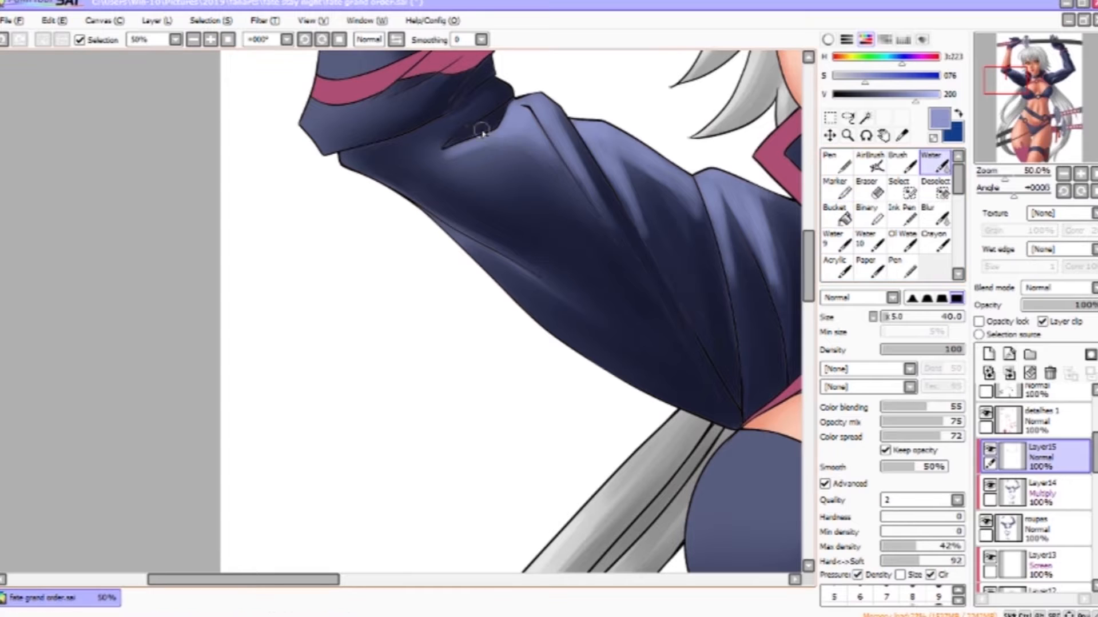
key("bracketleft")
left_click_drag(726, 212, 734, 276)
mouse_move(768, 210)
left_mouse_down()
mouse_move(784, 279)
mouse_move(665, 258)
left_mouse_up()
key("b")
left_click_drag(470, 55, 678, 225)
mouse_move(522, 241)
left_mouse_down()
mouse_move(586, 273)
mouse_move(637, 270)
left_mouse_up()
left_click_drag(531, 209, 600, 195)
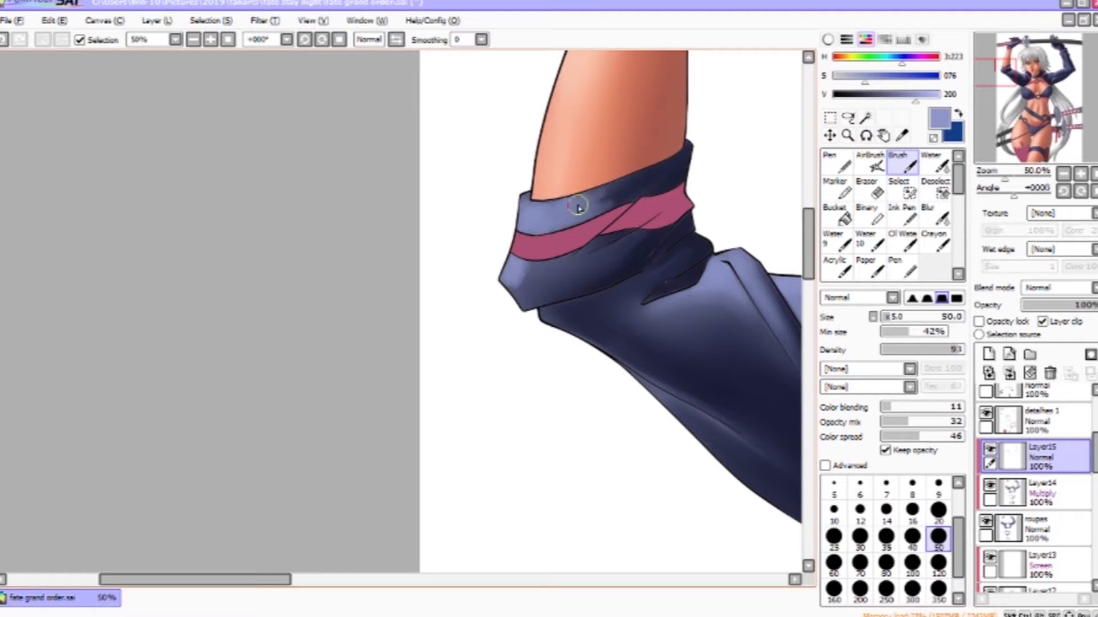
- Paint highlights on the glove gripping the sword hilt with Brush strokes
key("c")
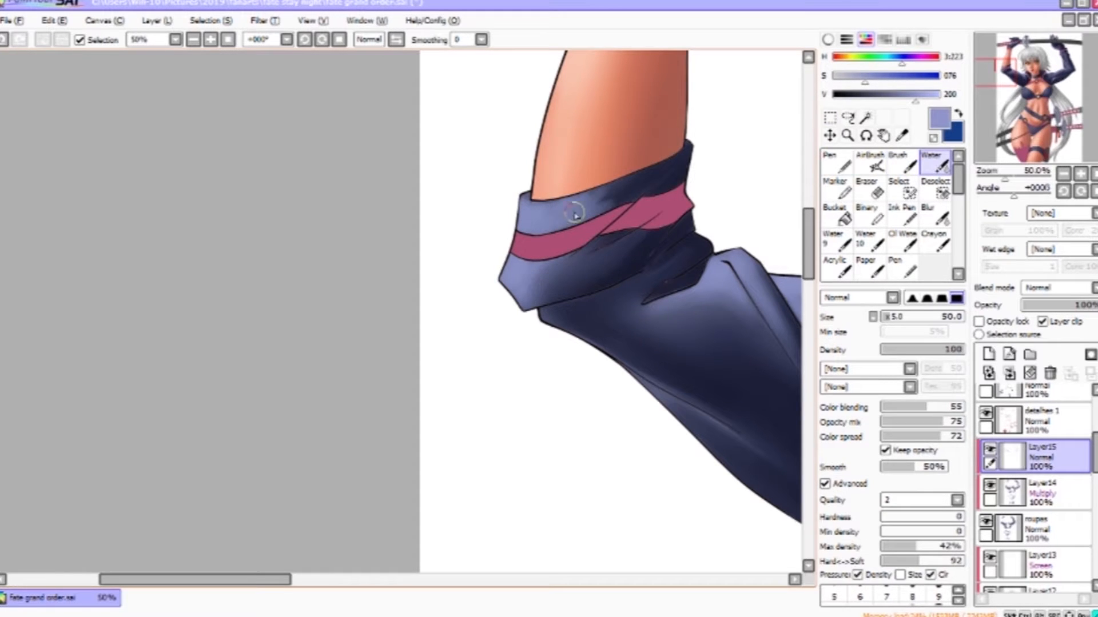
key("b")
left_click_drag(682, 85, 512, 300)
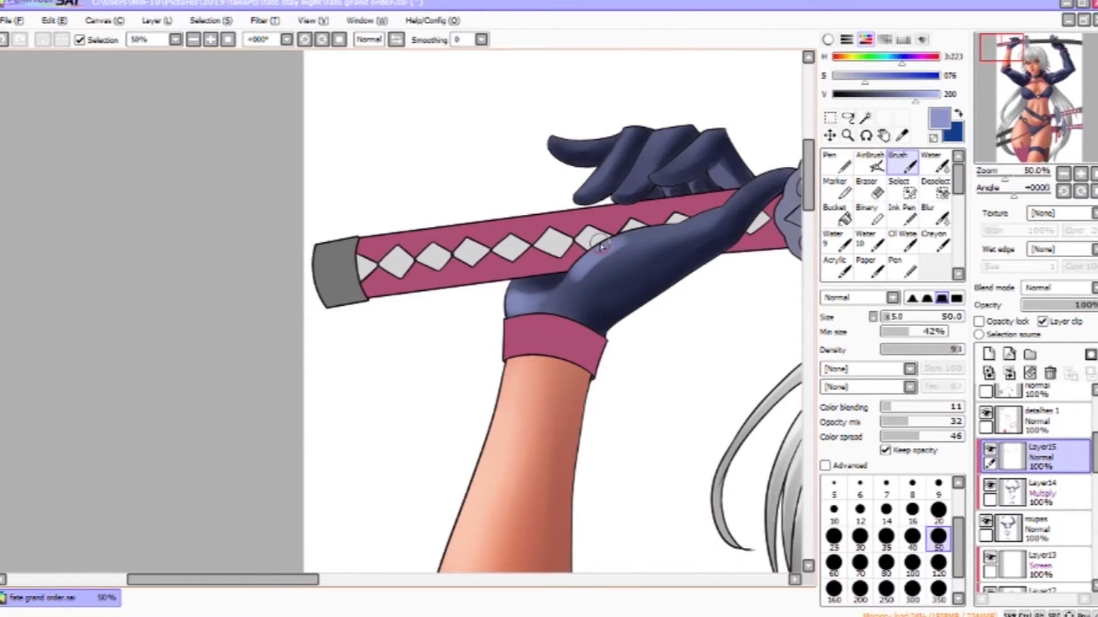
left_click_drag(580, 278, 648, 238)
left_click_drag(714, 211, 638, 257)
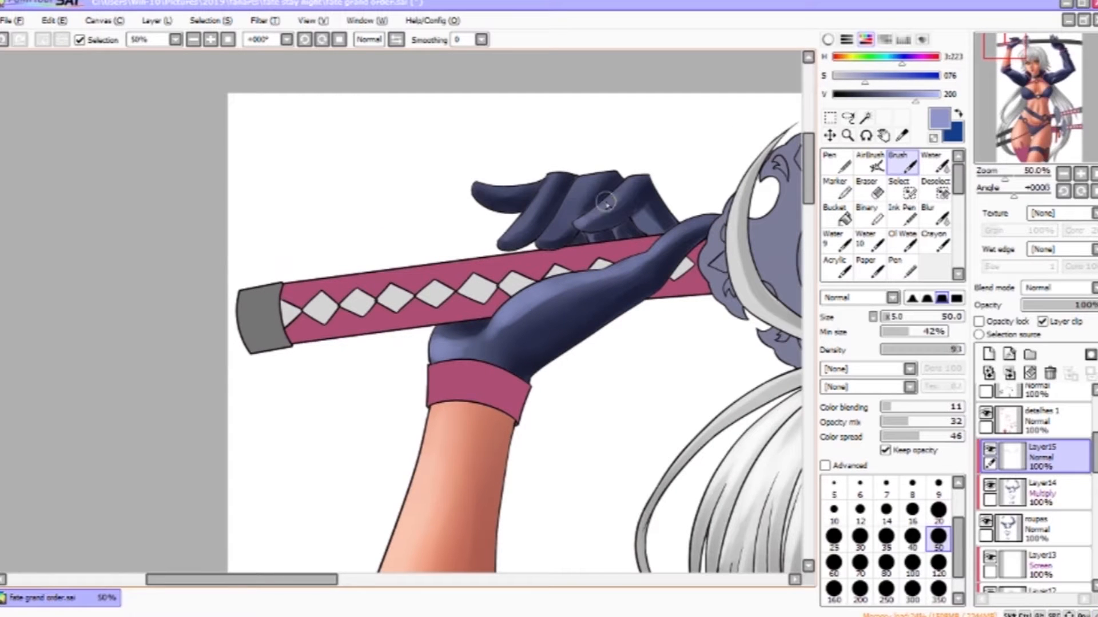
key("c")
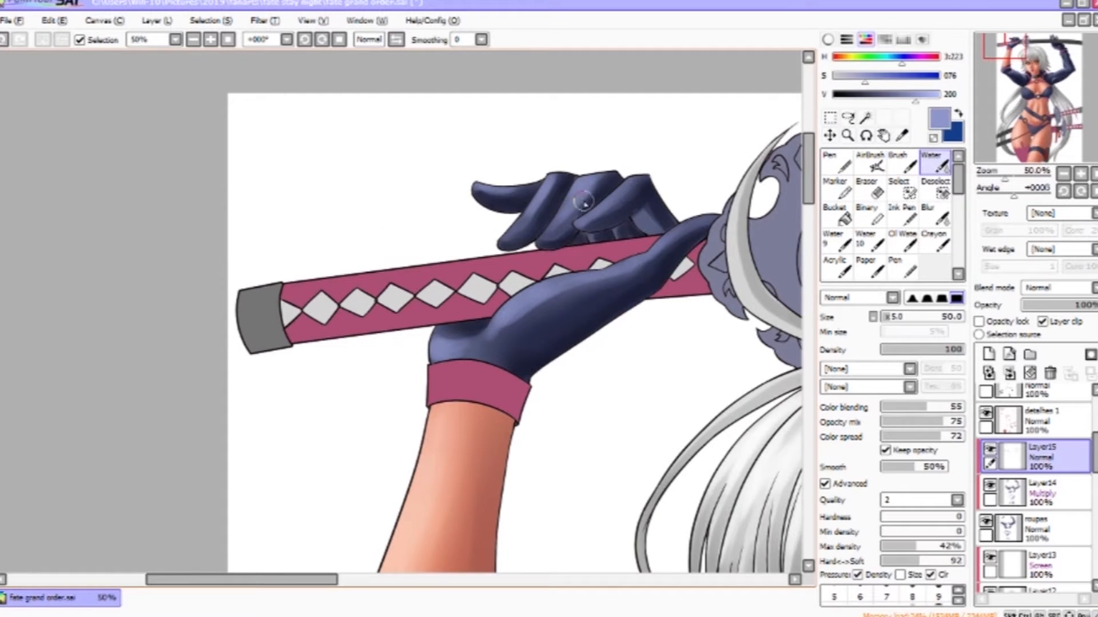
- Blend the glove highlights on the sword hilt with Water tool strokes
left_click_drag(498, 351, 516, 331)
left_click_drag(715, 301, 667, 40)
left_click_drag(675, 394, 675, 46)
left_click_drag(726, 423, 426, 207)
- Paint more highlights on the glove's fingers and back with Brush strokes
key("b")
mouse_move(423, 372)
left_mouse_down()
mouse_move(497, 346)
mouse_move(638, 251)
left_mouse_up()
mouse_move(532, 271)
left_mouse_down()
mouse_move(543, 335)
mouse_move(581, 265)
left_mouse_up()
left_click_drag(726, 320, 407, 249)
mouse_move(636, 211)
left_mouse_down()
mouse_move(688, 240)
mouse_move(686, 256)
mouse_move(607, 251)
left_mouse_up()
- Add a shadow stroke to the glove on the Multiply layer, then a highlight on the Normal highlight layer, undoing the last stroke
left_click(1046, 493)
left_click_drag(769, 189, 637, 315)
left_click(1046, 457)
mouse_move(469, 408)
left_mouse_down()
mouse_move(527, 377)
mouse_move(609, 361)
left_mouse_up()
key("bracketright")
left_click(834, 591)
key("ctrl+z")
- Paint highlights on the belt around the buckle with size-70 Brush strokes
key("c")
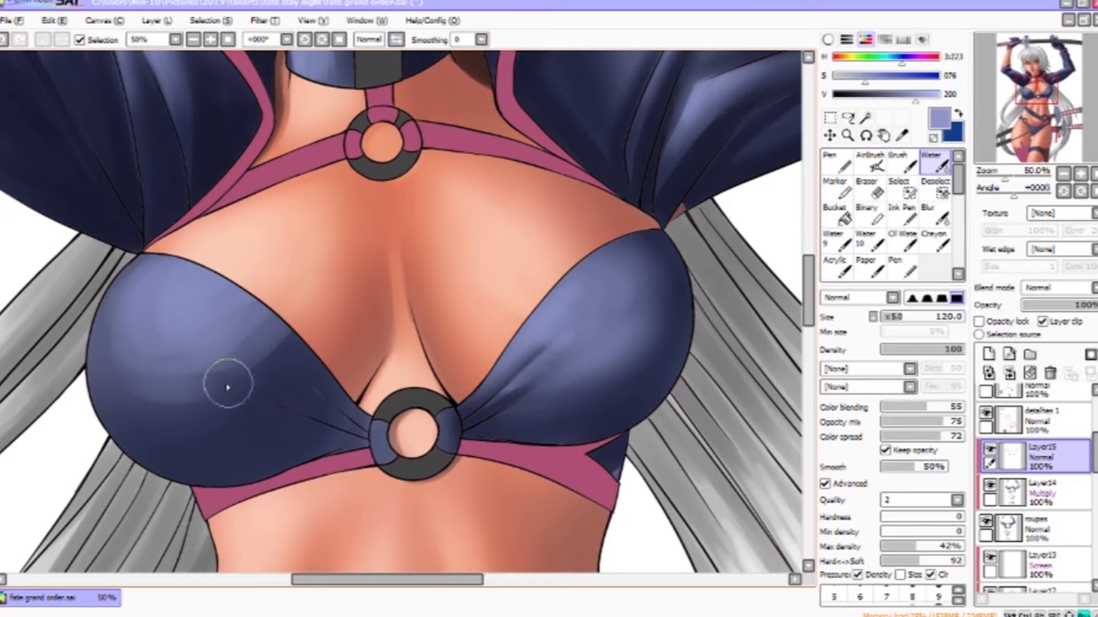
key("b")
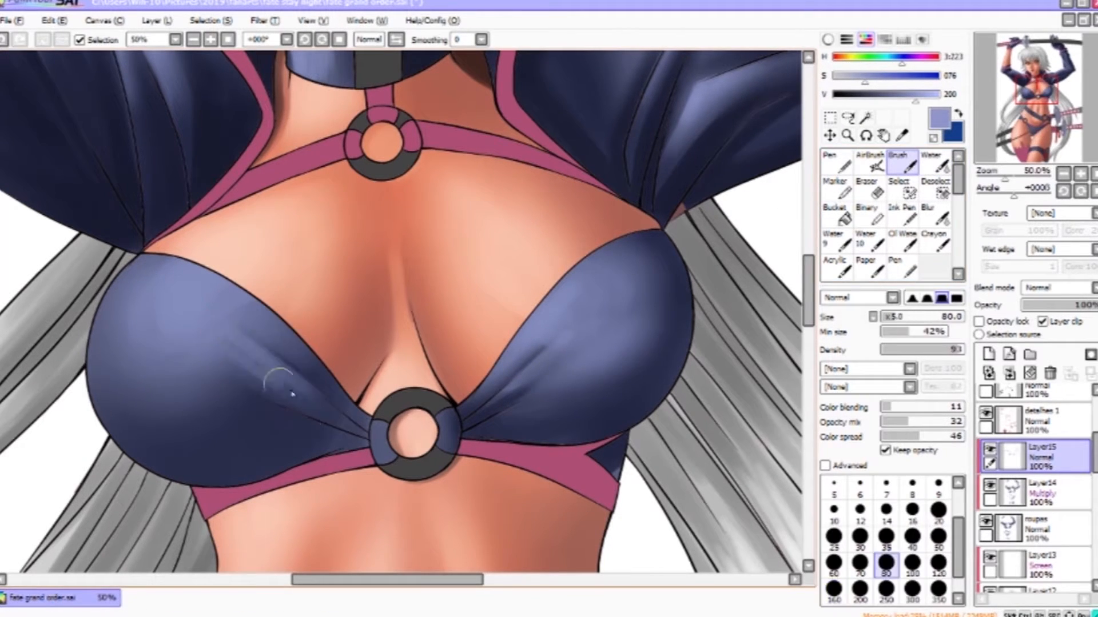
key("c")
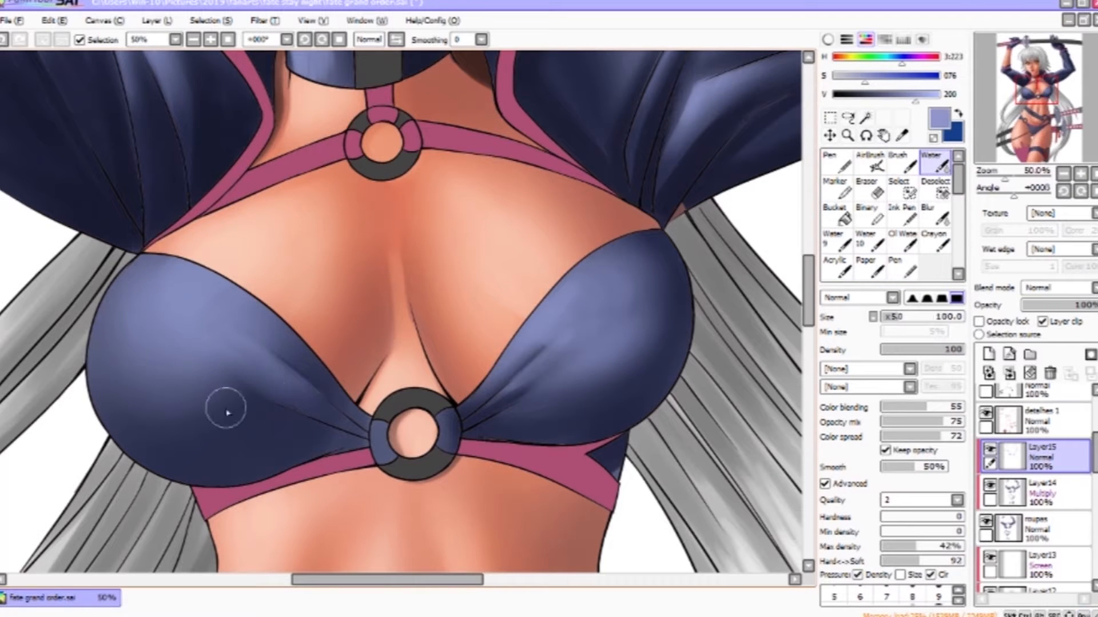
left_click(689, 555, "ctrl+alt")
left_click_drag(649, 568, 659, 243)
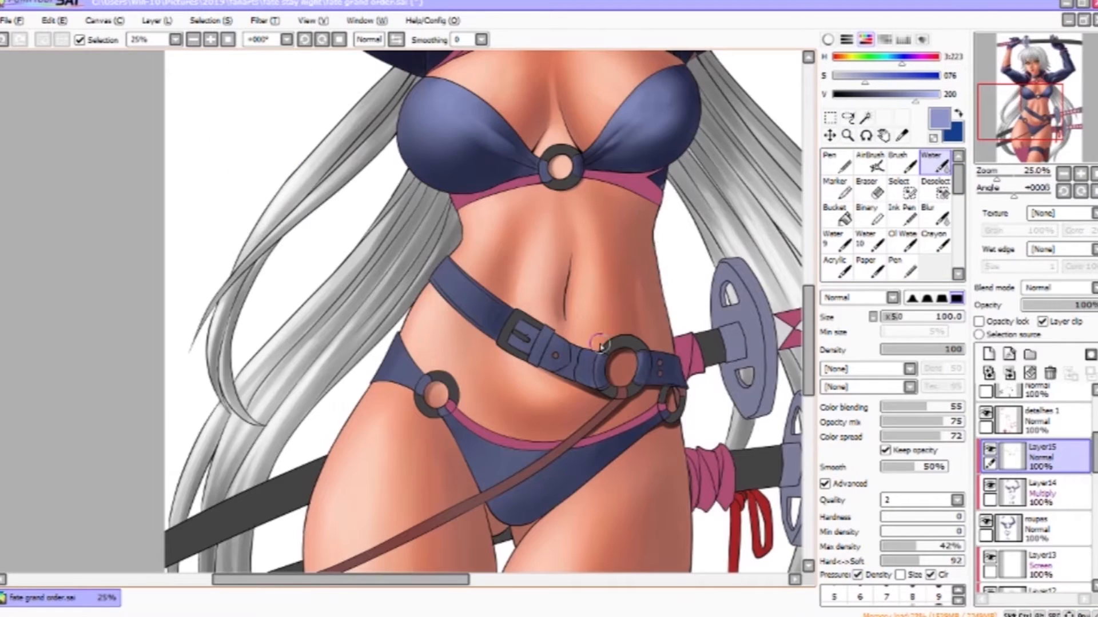
left_click(465, 303, "ctrl")
left_click(447, 304, "ctrl")
left_click(903, 164)
left_click_drag(428, 223, 417, 239)
mouse_move(645, 424)
left_mouse_down()
mouse_move(465, 220)
mouse_move(468, 179)
left_mouse_up()
key("bracketleft")
key("bracketleft")
- Soften the belt highlights with the Water tool and add further Brush highlights near the belt loop
key("bracketleft")
key("bracketleft")
left_click_drag(538, 207, 503, 295)
left_click_drag(543, 303, 569, 233)
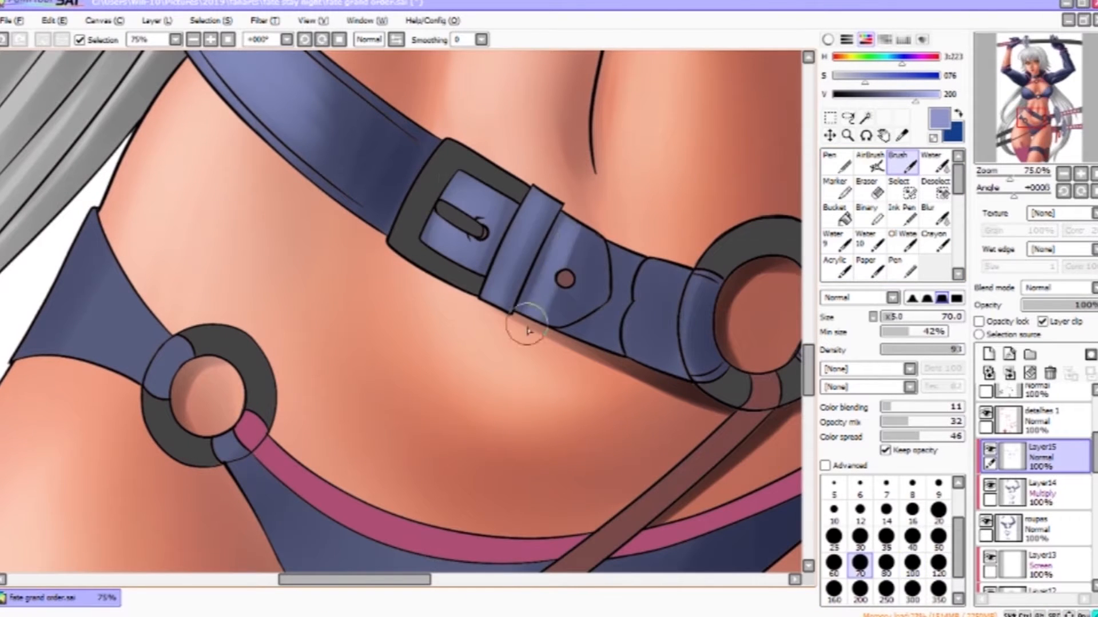
key("c")
key("bracketleft")
mouse_move(572, 303)
left_mouse_down()
mouse_move(590, 238)
mouse_move(630, 280)
mouse_move(589, 334)
left_mouse_up()
left_click(904, 163)
left_click(935, 163)
mouse_move(642, 246)
left_mouse_down()
mouse_move(598, 330)
mouse_move(636, 350)
left_mouse_up()
left_click(904, 164)
- Paint darker tones on the belt near the ring with the swapped colour and blend them using the Water tool
key("x")
right_click(660, 306)
left_click_drag(671, 285, 664, 363)
mouse_move(648, 346)
left_mouse_down()
mouse_move(654, 274)
mouse_move(656, 310)
mouse_move(702, 369)
left_mouse_up()
left_click(935, 164)
key("x")
key("v")
key("c")
left_click_drag(722, 309, 709, 355)
left_click_drag(709, 238, 408, 117)
left_click(904, 164)
mouse_move(521, 150)
left_mouse_down()
mouse_move(510, 232)
mouse_move(521, 237)
left_mouse_up()
left_click(935, 164)
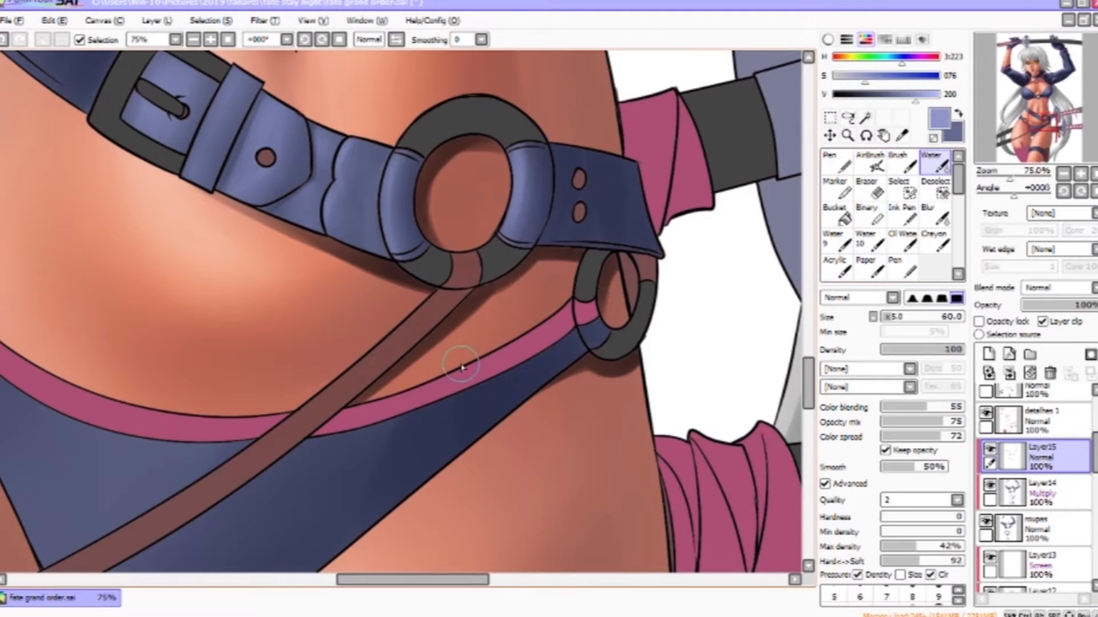
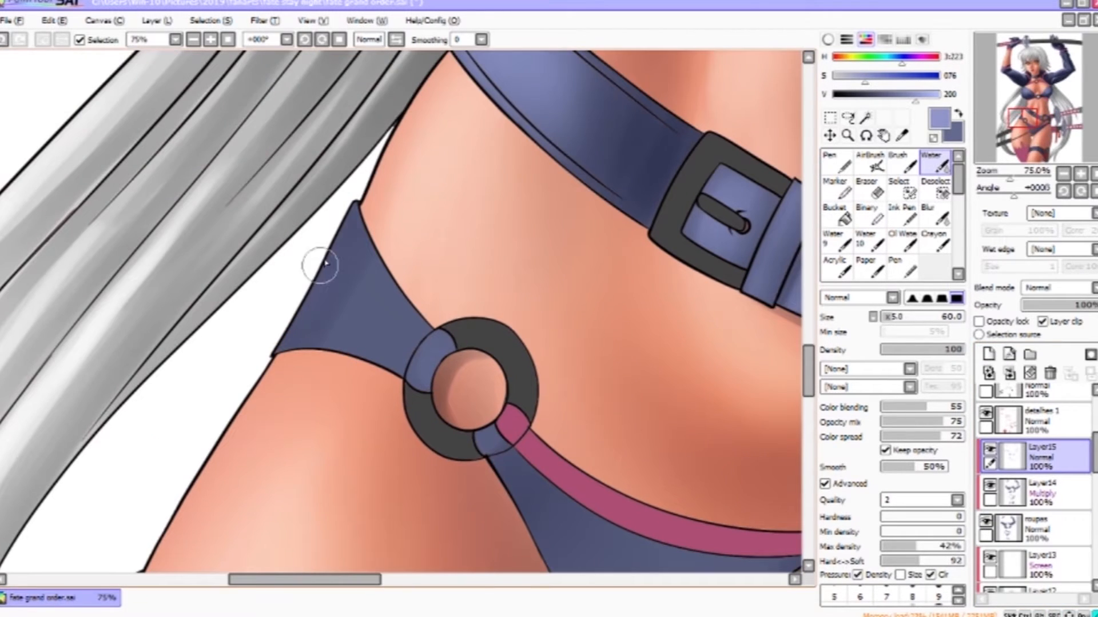
- Paint highlights around the bikini bottom's side ring with the Brush and soften them with the Water tool
key("b")
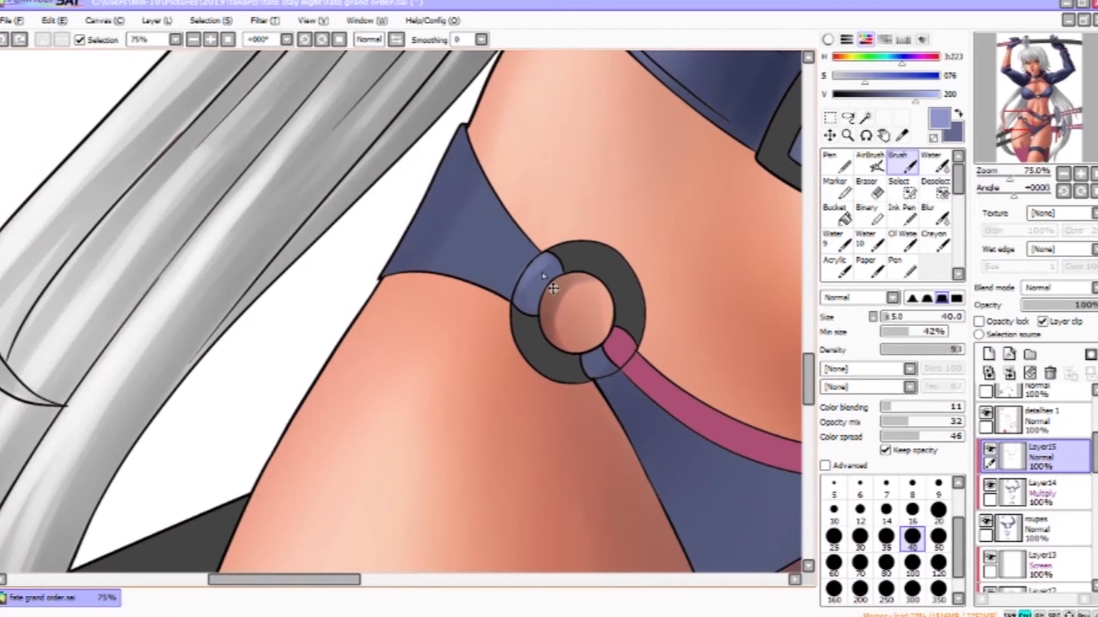
left_click_drag(543, 260, 518, 297)
key("bracketleft")
key("bracketleft")
key("bracketleft")
key("bracketleft")
key("bracketright")
key("bracketright")
key("bracketright")
key("bracketright")
key("bracketright")
key("bracketright")
key("bracketright")
key("bracketright")
key("bracketright")
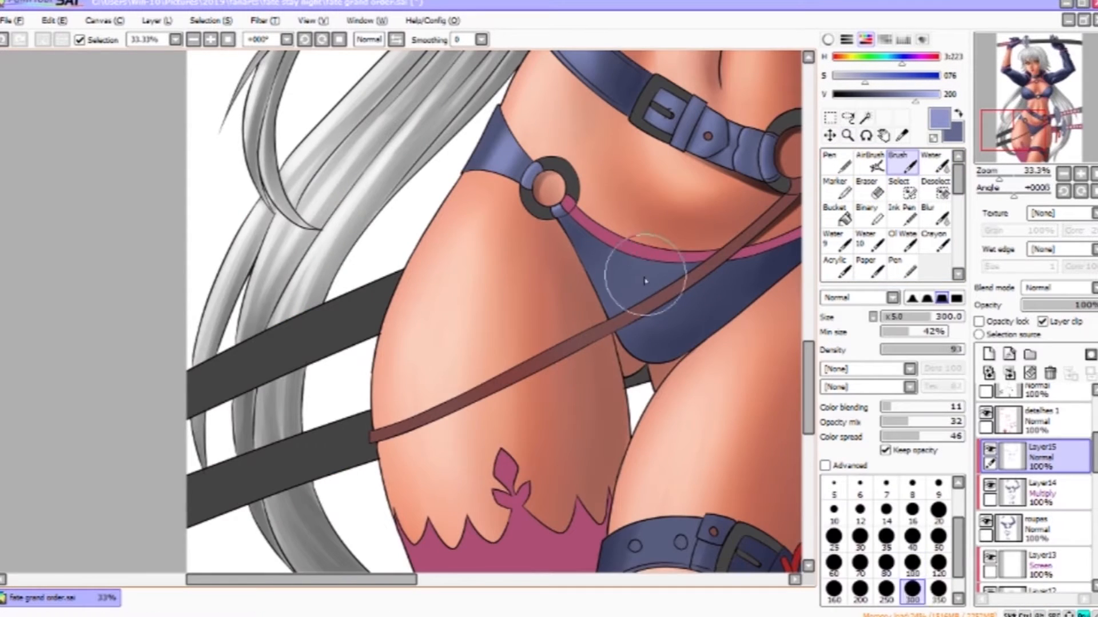
key("bracketright")
key("bracketright")
key("bracketright")
key("bracketright")
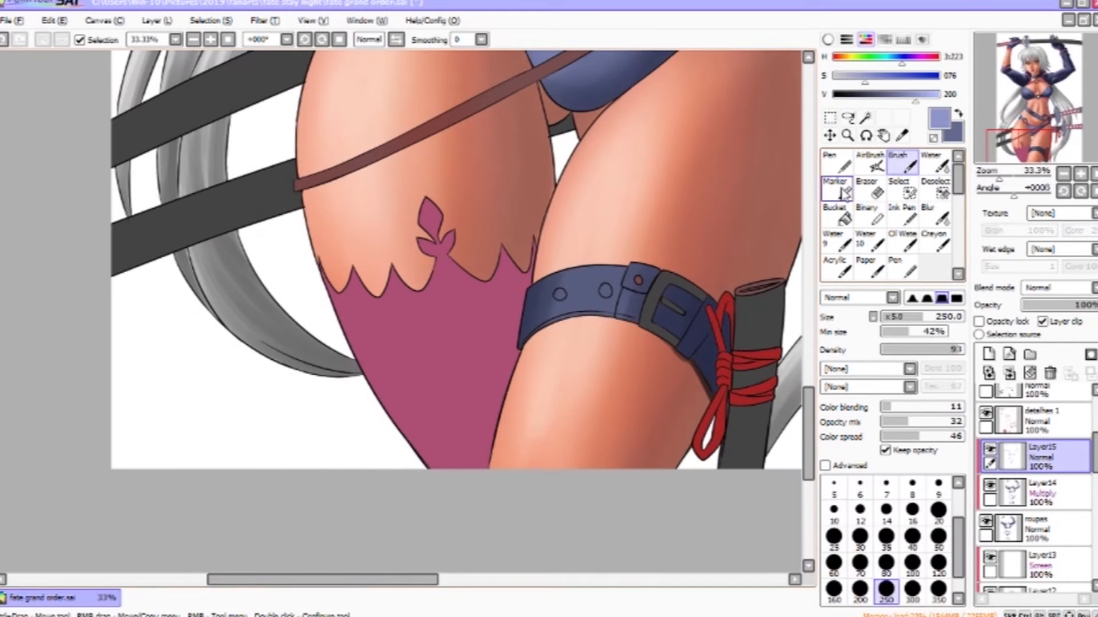
left_click_drag(590, 301, 584, 304)
left_click(935, 163)
left_click(903, 164)
key("bracketleft")
key("bracketleft")
key("bracketleft")
key("bracketleft")
key("bracketleft")
left_click_drag(626, 275, 626, 309)
left_click_drag(675, 202, 623, 353)
scroll(623, 354, "up", 15)
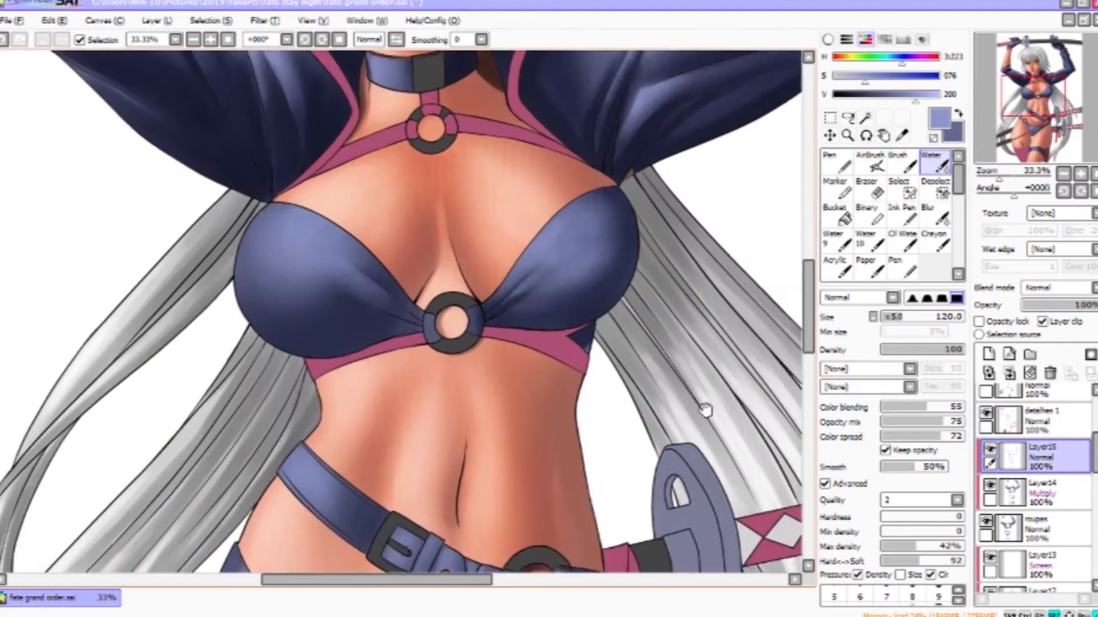
- Blend the shading on the jacket's shoulder and raised sleeve with the Water tool
key("bracketright")
key("bracketright")
key("bracketright")
left_click_drag(629, 333, 638, 367)
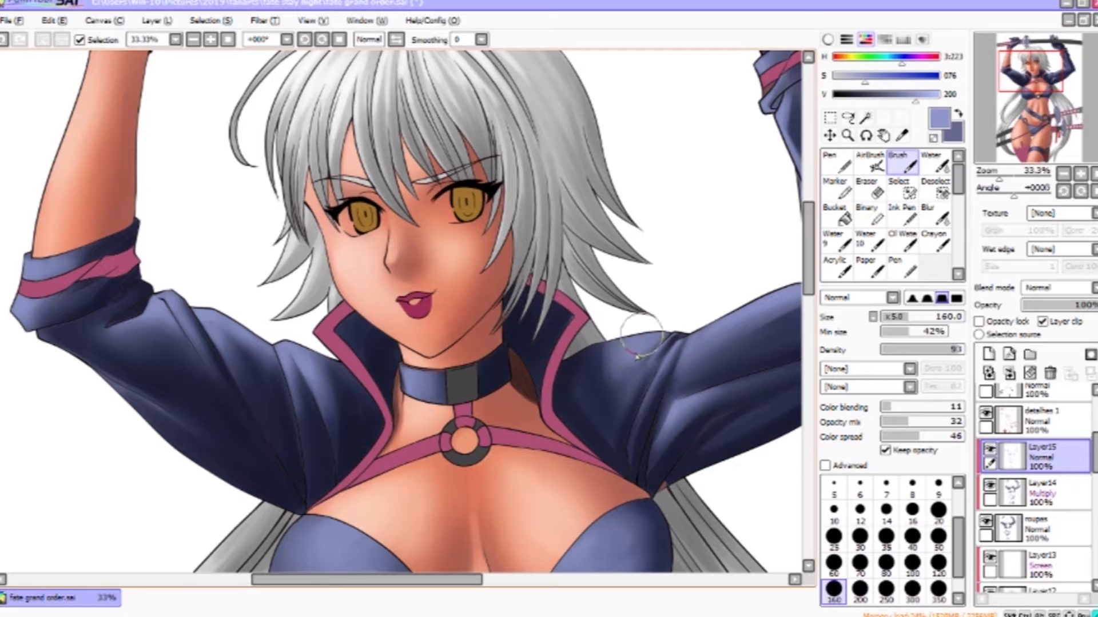
left_click(935, 164)
left_click_drag(669, 312, 674, 534)
mouse_move(666, 281)
left_mouse_down()
mouse_move(597, 388)
mouse_move(560, 166)
left_mouse_up()
key("c")
mouse_move(629, 188)
left_mouse_down()
mouse_move(623, 235)
mouse_move(636, 312)
left_mouse_up()
key("v")
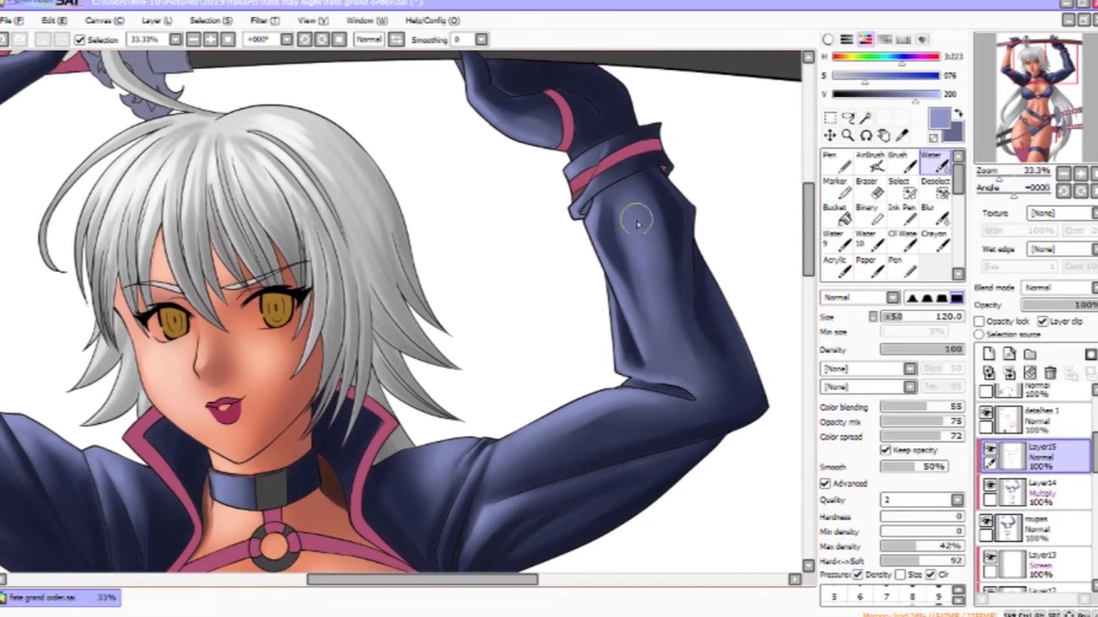
scroll(772, 466, "down", 1)
left_click_drag(533, 563, 568, 382)
scroll(779, 245, "down", 1)
- Add a new layer clipped to the one below and set its blend mode to Screen
left_click(847, 135)
left_click_drag(646, 298, 650, 382)
left_click_drag(740, 384, 691, 193)
left_click_drag(725, 494, 745, 259)
left_click_drag(718, 68, 739, 304)
left_click(988, 354)
left_click(1069, 320)
left_click(1069, 289)
left_click(1061, 322)
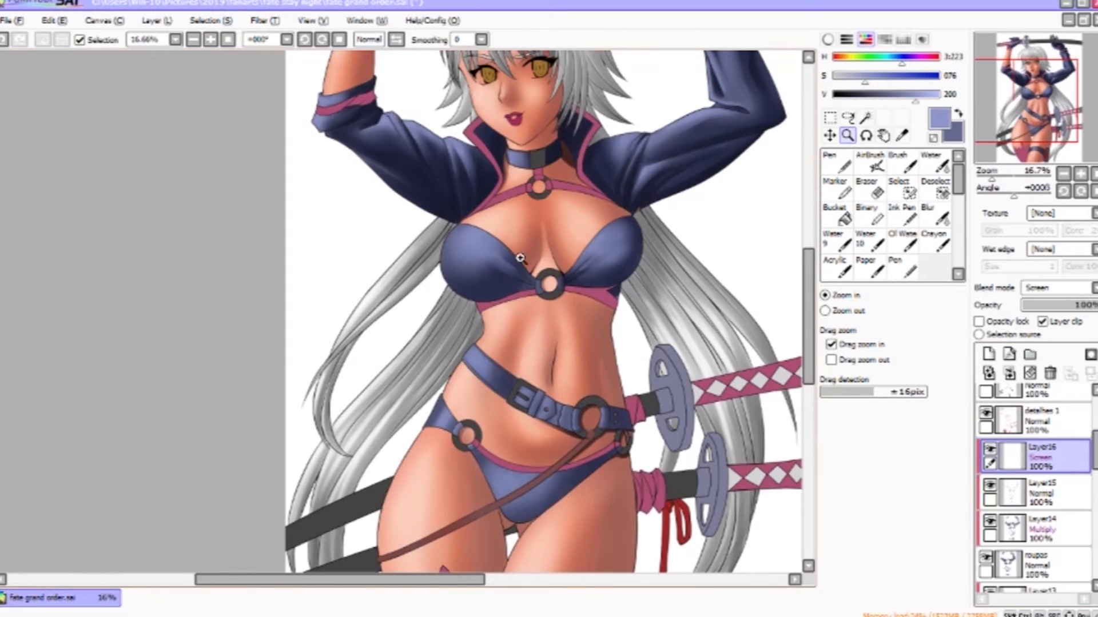
- Paint Screen highlights on the bikini top and jacket collar, alternating Brush and Water tools
scroll(483, 243, "up", 3)
left_click(897, 168)
key("bracketleft")
key("bracketleft")
mouse_move(496, 209)
left_mouse_down()
mouse_move(444, 277)
mouse_move(458, 213)
left_mouse_up()
left_click(933, 165)
left_click_drag(704, 195, 453, 252)
left_click(902, 165)
mouse_move(583, 293)
left_mouse_down()
mouse_move(579, 280)
mouse_move(606, 320)
left_mouse_up()
left_click(935, 163)
left_click_drag(537, 162, 646, 368)
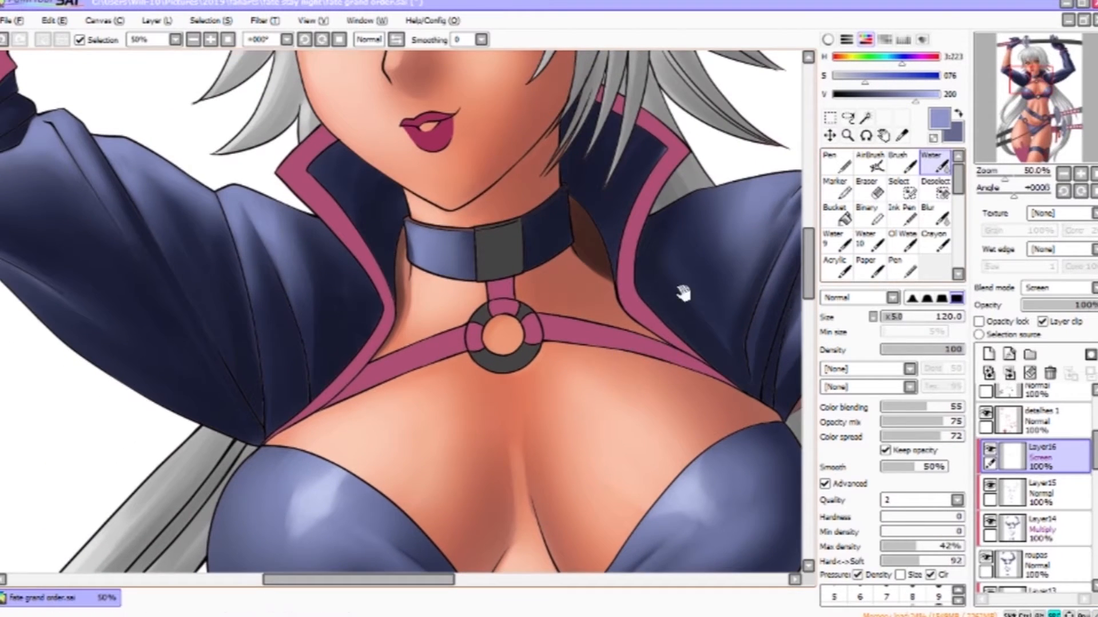
- Add Screen highlights along the folds of the raised jacket sleeve, undoing one stroke and blending with Water
left_click_drag(684, 294, 865, 353)
left_click(903, 164)
key("bracketleft")
key("bracketleft")
key("bracketleft")
key("bracketleft")
key("ctrl+z")
mouse_move(413, 256)
left_mouse_down()
mouse_move(427, 295)
mouse_move(449, 297)
left_mouse_up()
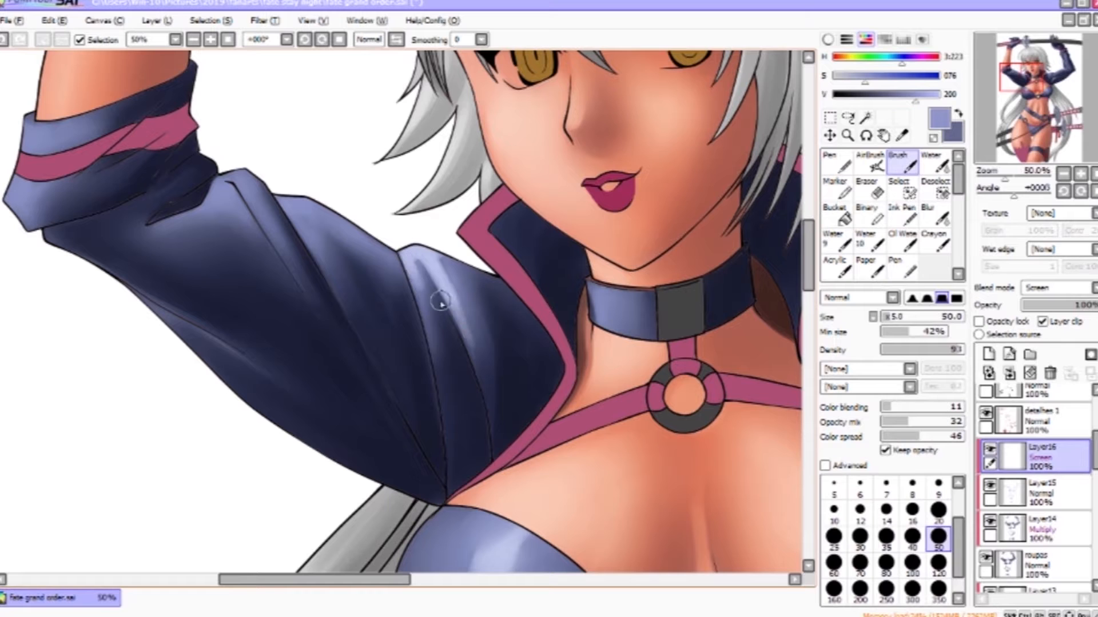
key("c")
left_click(902, 164)
left_click_drag(293, 203, 321, 247)
mouse_move(298, 203)
left_mouse_down()
mouse_move(360, 245)
mouse_move(345, 305)
left_mouse_up()
left_click(935, 164)
left_click_drag(313, 226, 337, 282)
left_click(902, 164)
left_click_drag(230, 172, 320, 318)
left_click(934, 163)
mouse_move(629, 316)
left_mouse_down()
mouse_move(667, 258)
mouse_move(663, 211)
left_mouse_up()
left_click_drag(366, 149, 528, 382)
left_click(902, 164)
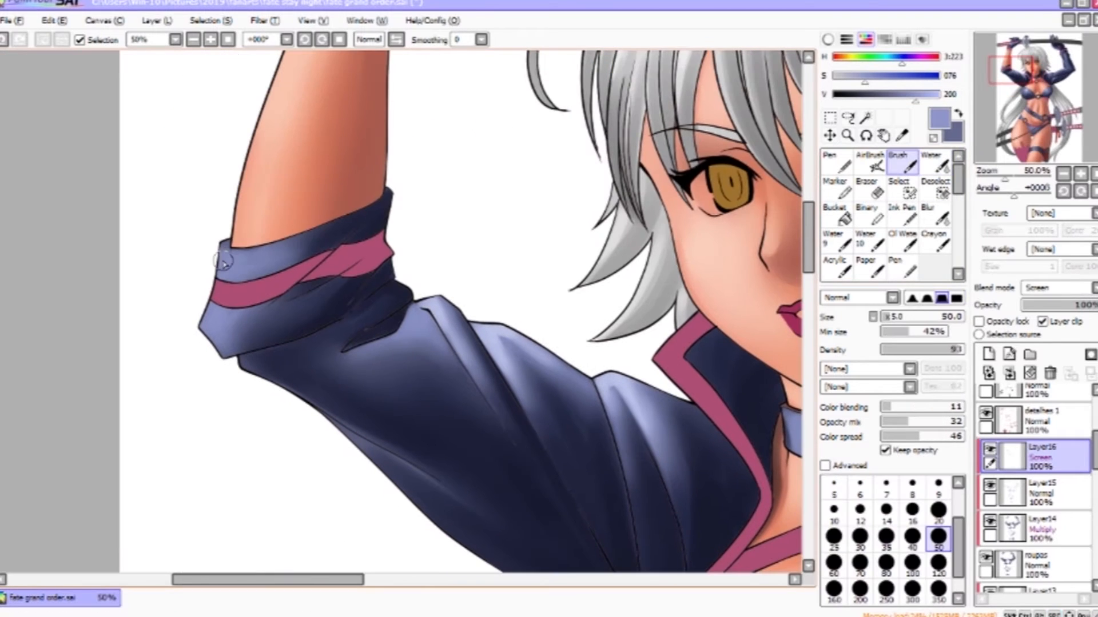
- Highlight the sleeve cuff and the jacket edge beside the face, softening the strokes with Water
left_click_drag(217, 270, 243, 271)
left_click_drag(210, 312, 228, 343)
left_click(935, 164)
left_click(902, 164)
left_click_drag(789, 475, 684, 52)
left_click_drag(789, 423, 743, 6)
left_click_drag(543, 240, 597, 193)
mouse_move(592, 157)
left_mouse_down()
mouse_move(569, 200)
mouse_move(593, 166)
left_mouse_up()
left_click(935, 165)
left_click_drag(768, 254, 701, 103)
left_click(903, 164)
mouse_move(437, 192)
left_mouse_down()
mouse_move(416, 229)
mouse_move(439, 184)
left_mouse_up()
left_click(935, 164)
scroll(659, 183, "down", 3)
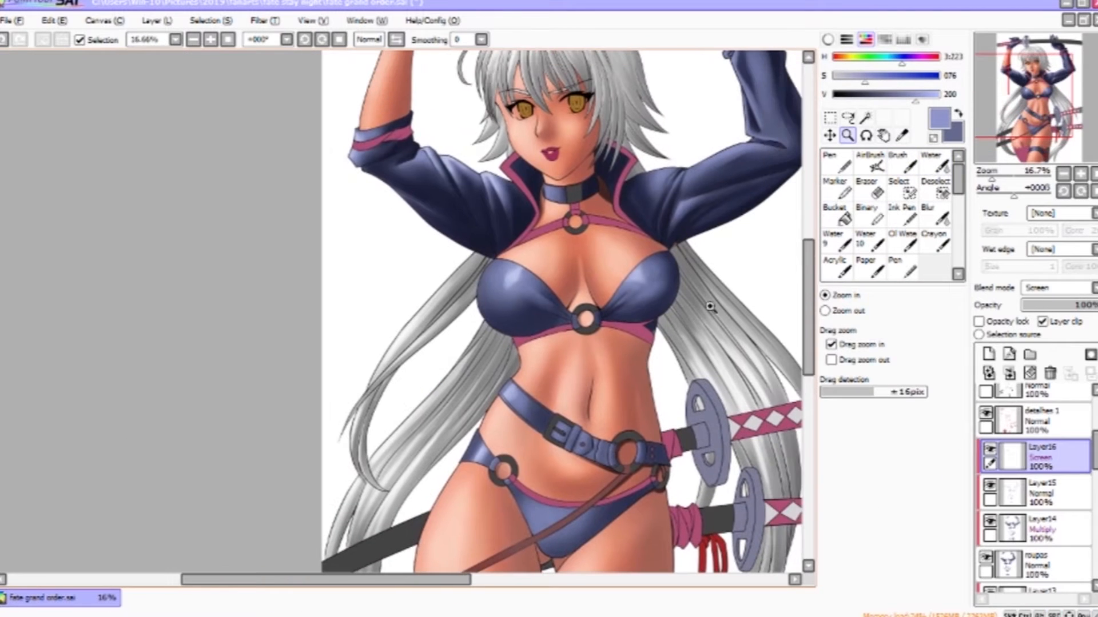
- Add a highlight on the bikini top's right cup and blend it with the Water tool
key("b")
key("bracketright")
key("bracketright")
key("bracketright")
key("bracketright")
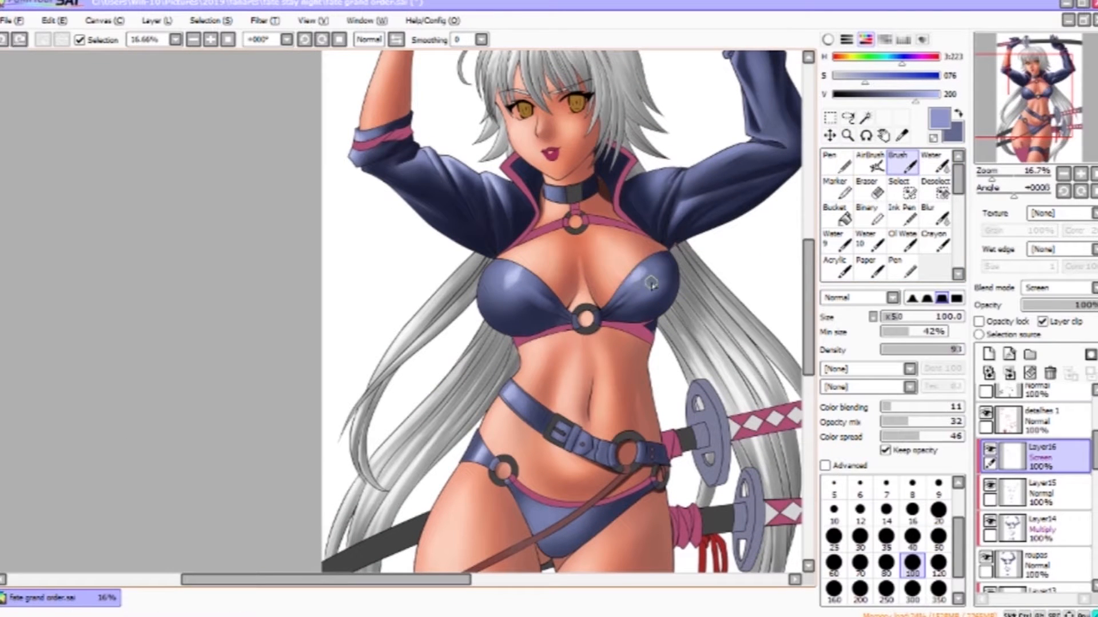
key("bracketleft")
key("bracketleft")
key("bracketleft")
key("bracketleft")
left_click_drag(634, 289, 650, 275)
left_click(935, 164)
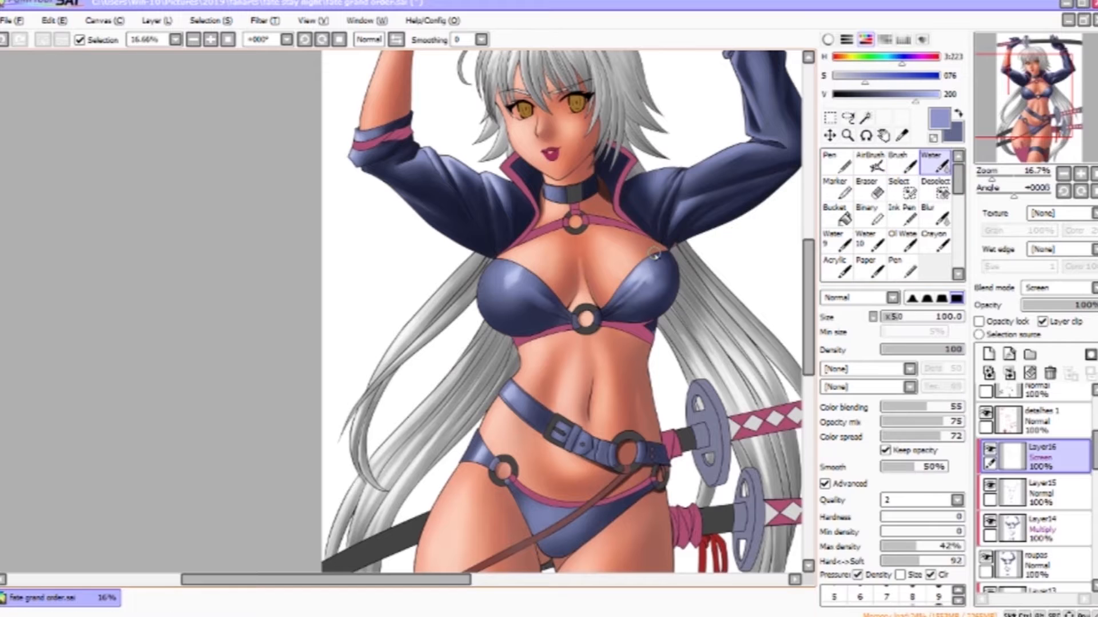
key("bracketright")
left_click_drag(772, 259, 759, 361)
key("v")
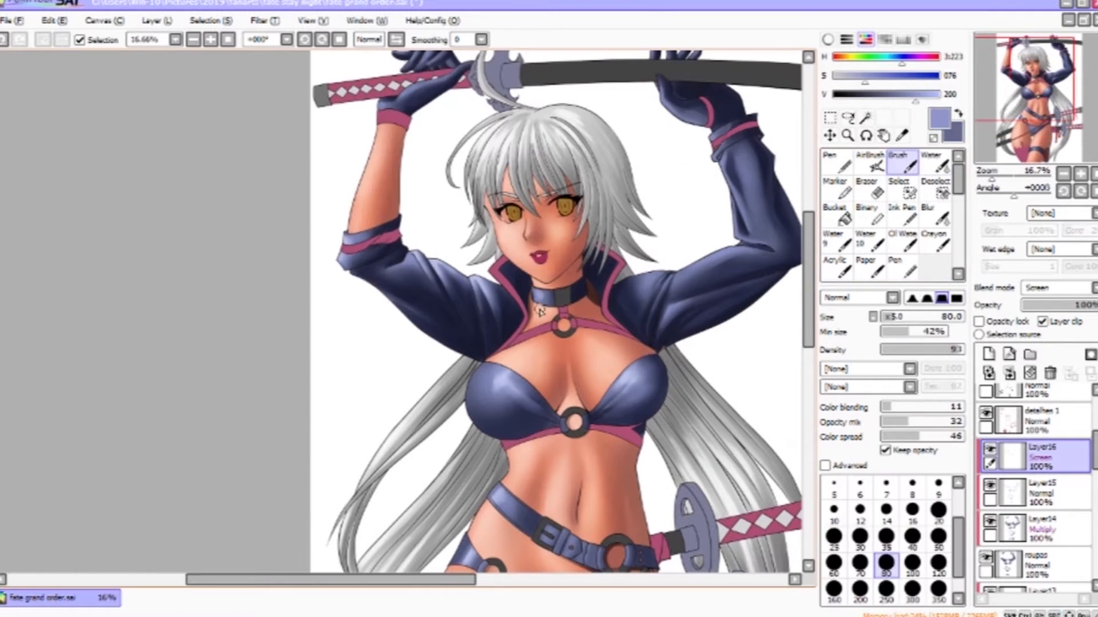
- Highlight the collar ring and the raised jacket sleeve, blending the strokes with Water
key("c")
mouse_move(540, 299)
left_mouse_down()
mouse_move(540, 316)
mouse_move(549, 309)
left_mouse_up()
mouse_move(644, 285)
left_mouse_down()
mouse_move(574, 411)
mouse_move(688, 248)
left_mouse_up()
key("v")
left_click_drag(768, 215, 717, 240)
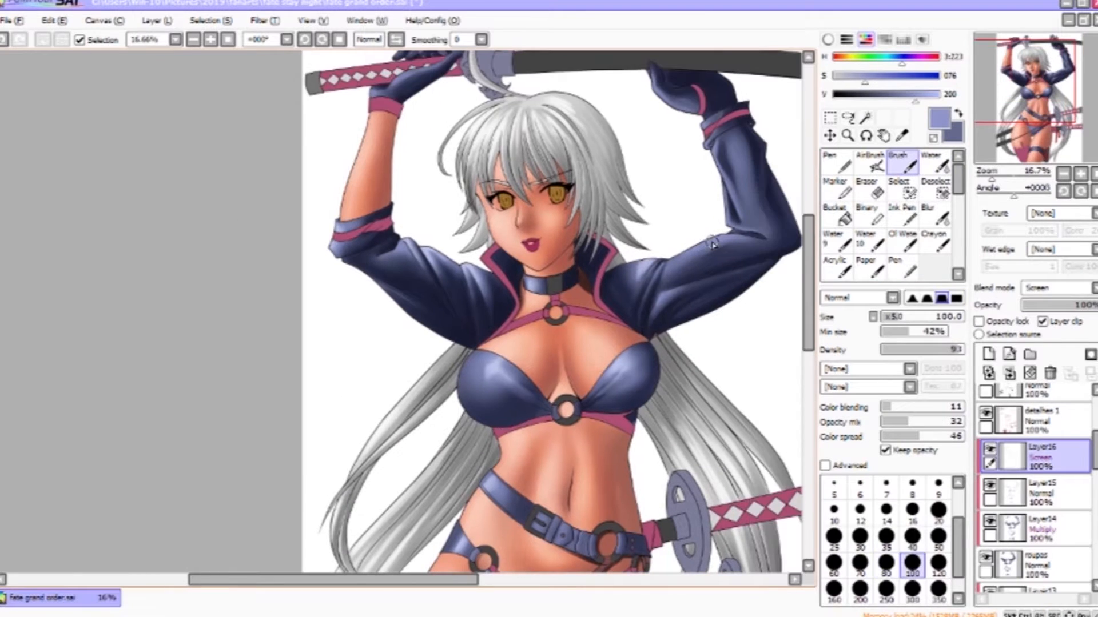
key("bracketleft")
key("bracketleft")
key("bracketleft")
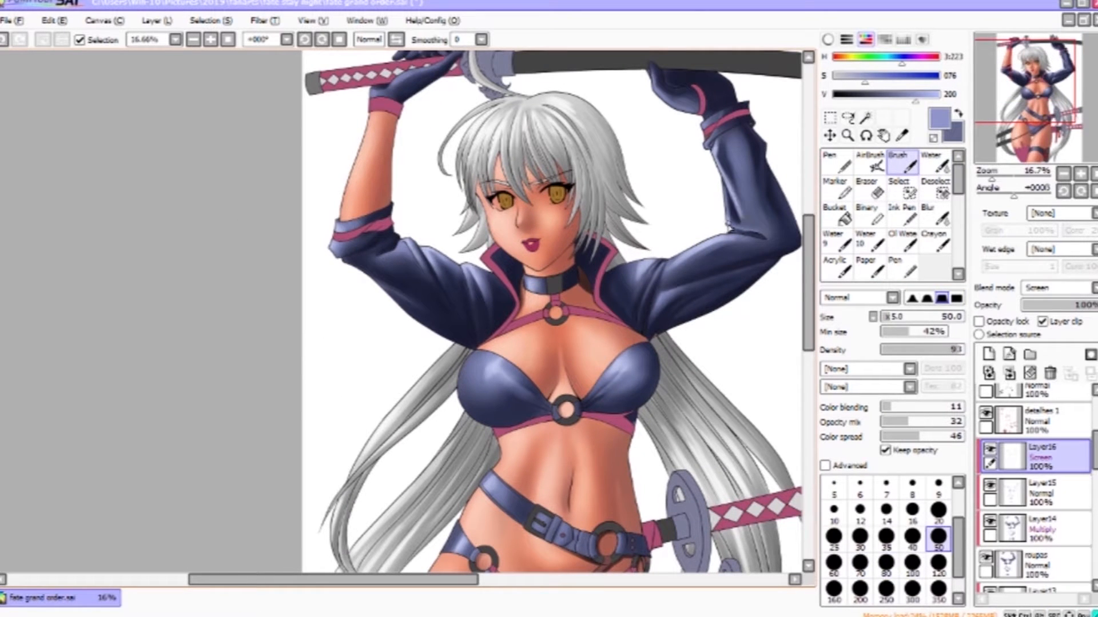
key("c")
left_click(903, 163)
left_click(935, 164)
left_click_drag(713, 286, 699, 384)
left_click(904, 164)
- Add highlights to the gloves gripping the sword hilt and blend them with the Water tool
scroll(668, 170, "up", 2)
mouse_move(668, 170)
left_mouse_down()
mouse_move(519, 225)
mouse_move(551, 156)
left_mouse_up()
key("bracketleft")
key("bracketleft")
key("bracketleft")
key("bracketleft")
key("bracketleft")
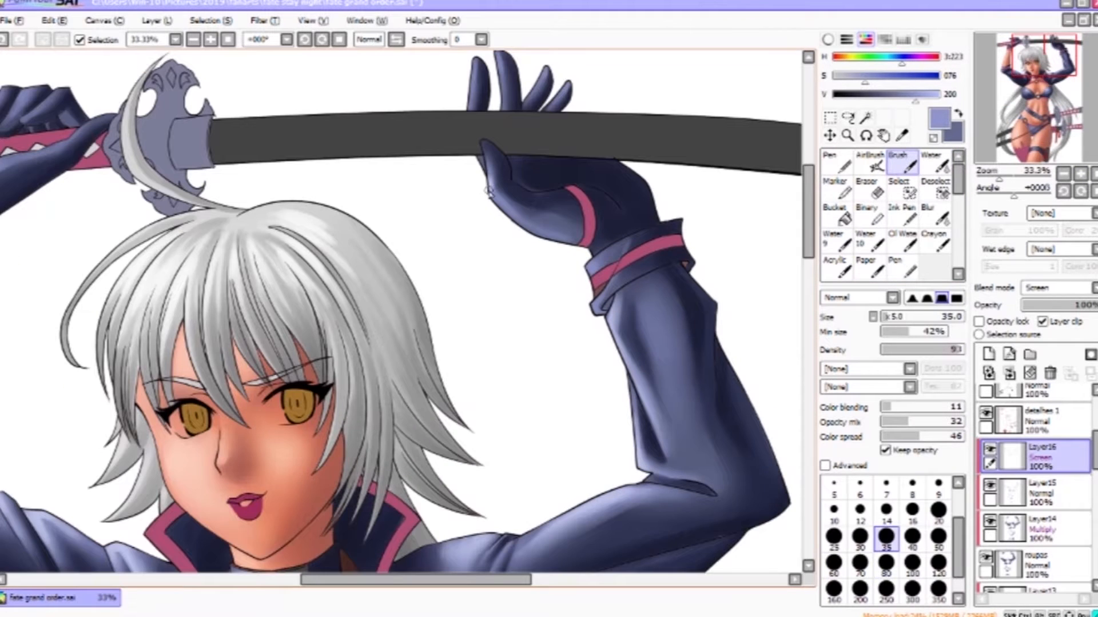
left_click_drag(461, 115, 778, 208)
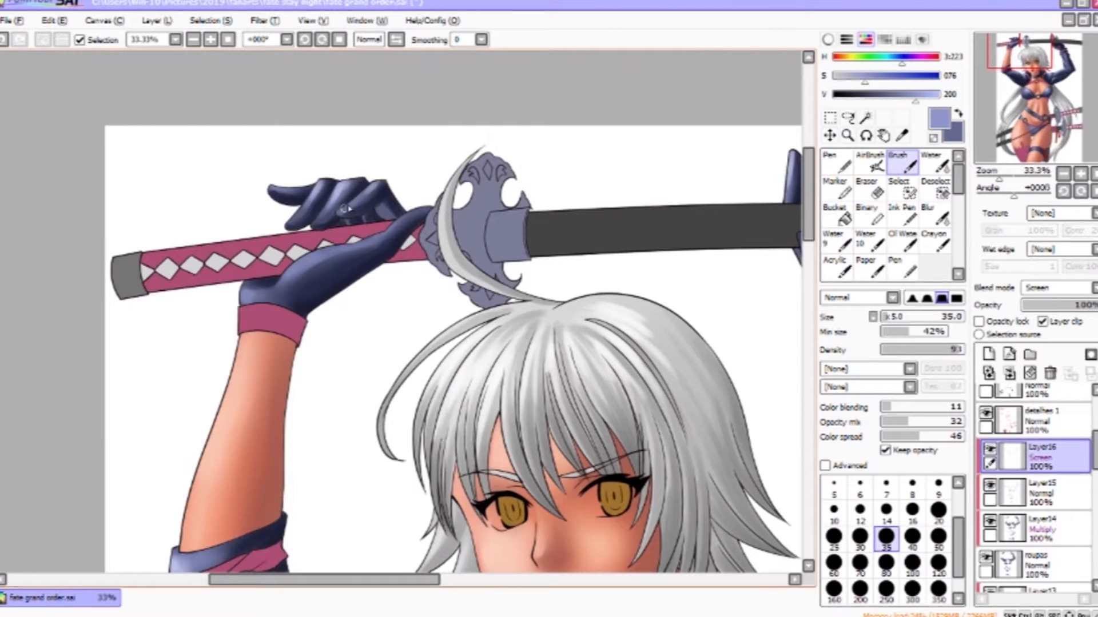
left_click(936, 163)
mouse_move(795, 289)
left_mouse_down()
mouse_move(532, 337)
mouse_move(477, 118)
left_mouse_up()
left_click(904, 164)
left_click_drag(575, 192, 557, 230)
left_click(935, 164)
left_click(643, 371, "ctrl+alt")
left_click(643, 370, "ctrl+alt")
left_click_drag(623, 384, 610, 90)
left_click_drag(677, 400, 672, 233)
left_click(904, 164)
left_click(859, 590)
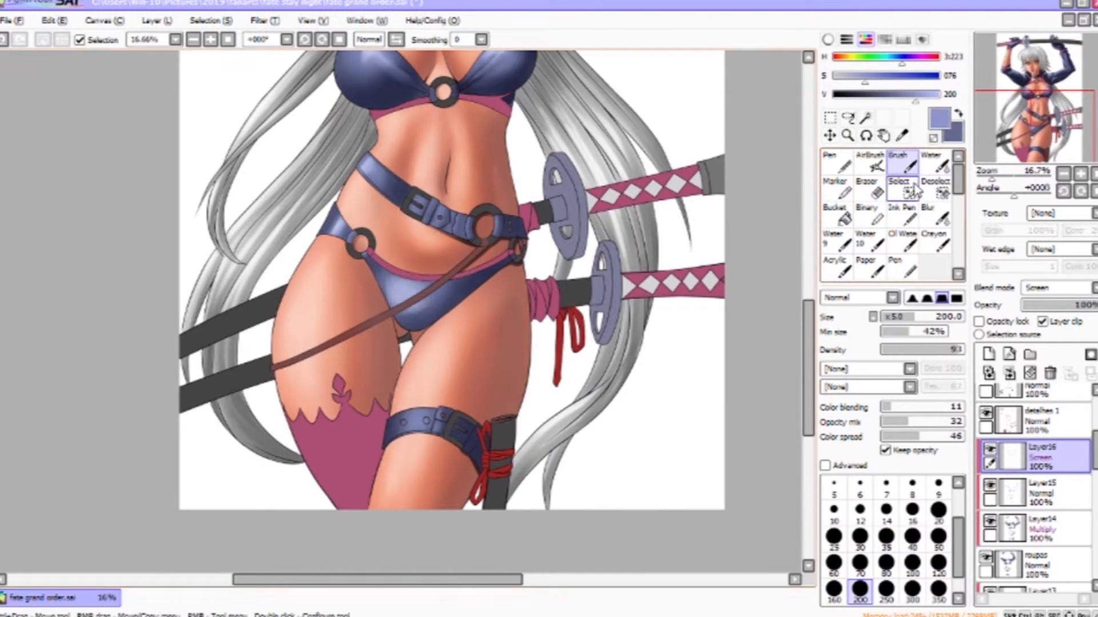
left_click(935, 164)
left_click_drag(661, 250, 607, 410)
left_click_drag(629, 229, 633, 400)
- Create a new clipped Multiply layer above the details layer and pick a dark purple colour
left_click(1042, 421)
left_click(989, 354)
left_click(1058, 287)
left_click(1054, 312)
left_click(1051, 322)
right_click(426, 330)
left_click(922, 57)
left_click(883, 95)
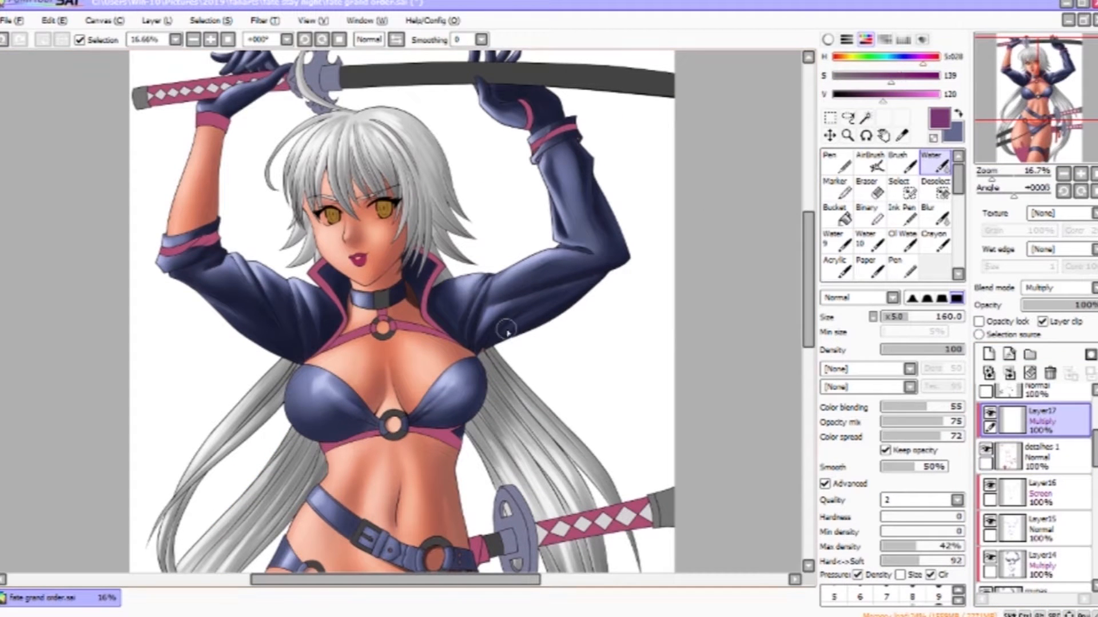
- Paint purple Multiply shadows on the bikini top and the jacket's lower edges with a size-160 Brush
double_click(907, 166)
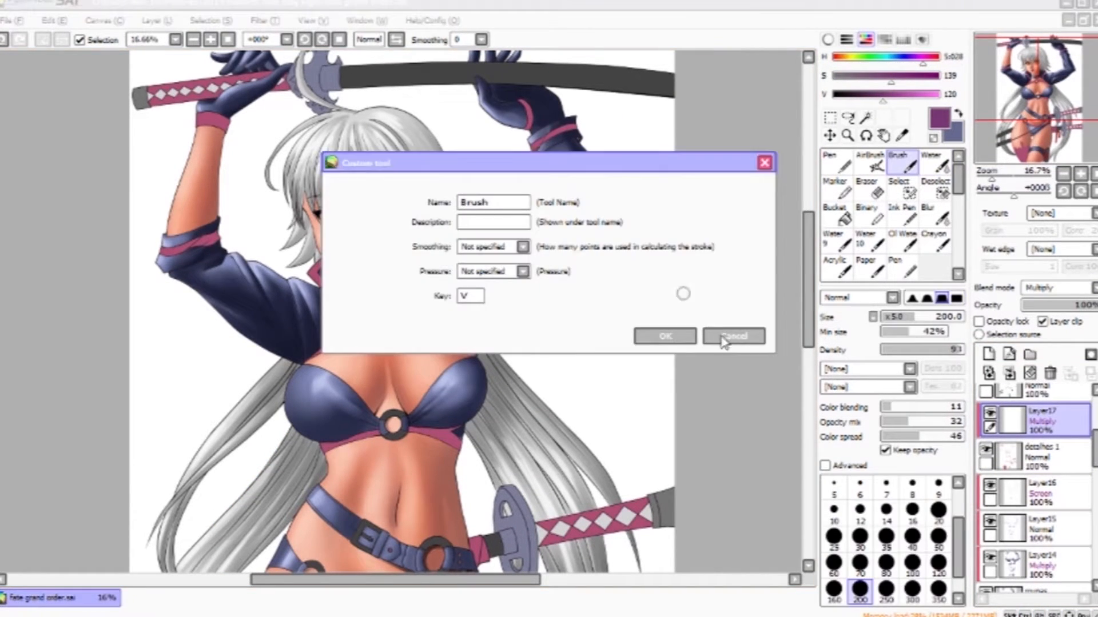
left_click(730, 335)
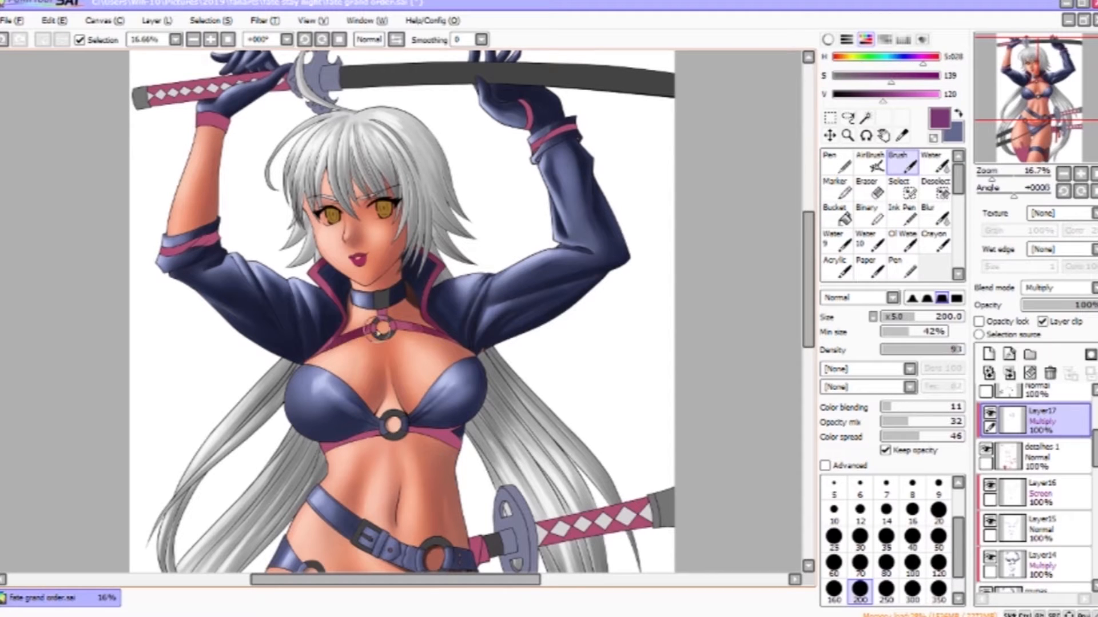
key("bracketleft")
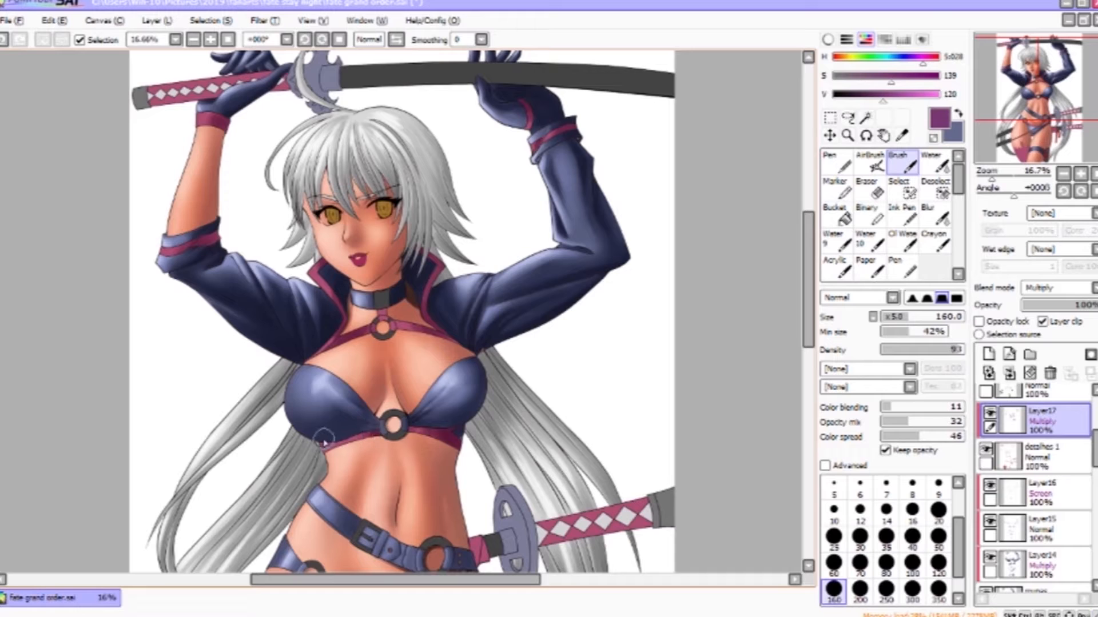
left_click_drag(325, 444, 364, 439)
left_click_drag(475, 549, 557, 306)
left_click_drag(559, 363, 563, 409)
left_click_drag(539, 346, 452, 369)
key("bracketright")
key("bracketright")
mouse_move(411, 518)
left_mouse_down()
mouse_move(502, 376)
mouse_move(437, 426)
mouse_move(486, 435)
left_mouse_up()
left_click_drag(448, 350, 286, 457)
- Soften the purple shadows with the Water tool and add more with a size-80 Brush
key("c")
left_click_drag(429, 317, 493, 410)
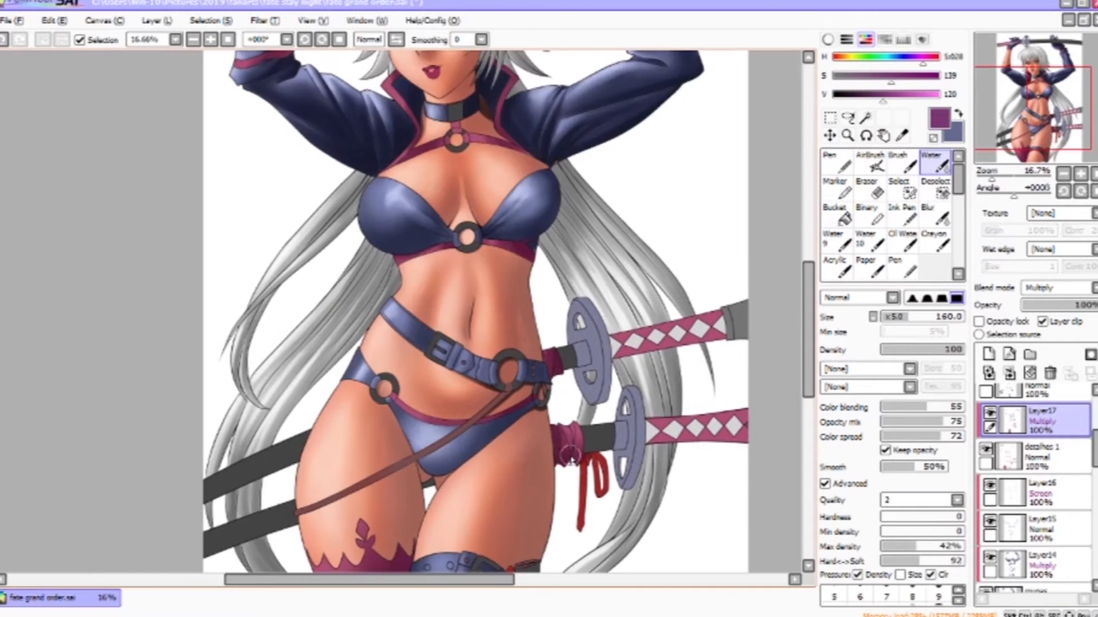
left_click_drag(571, 457, 620, 575)
left_click_drag(541, 232, 634, 331)
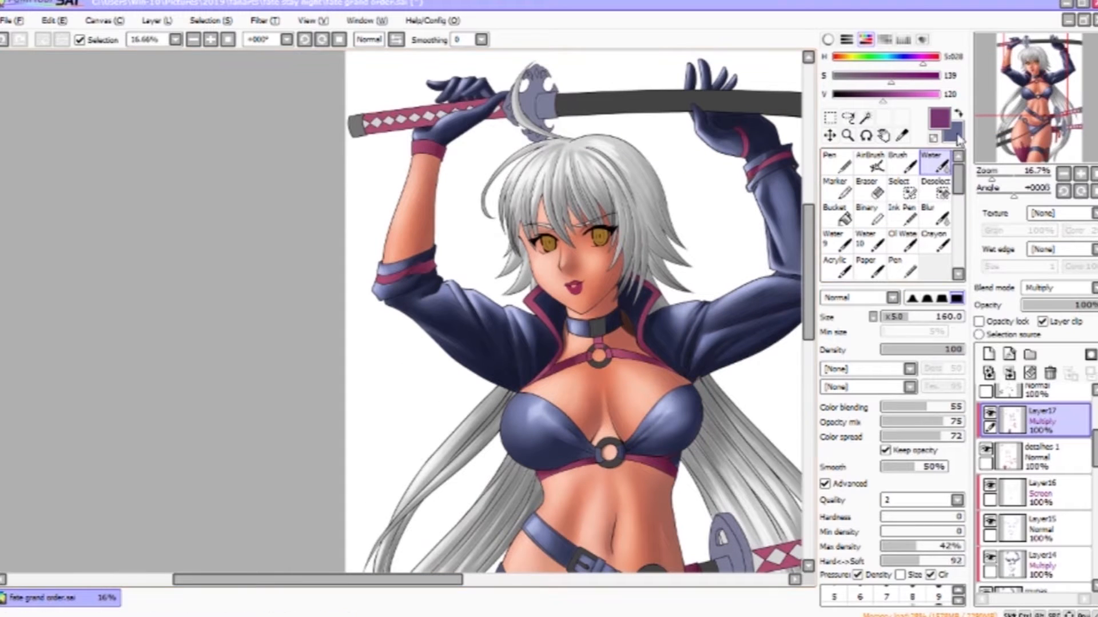
left_click(902, 163)
left_click(886, 565)
key("c")
left_click_drag(800, 304, 690, 293)
left_click_drag(724, 222, 654, 205)
key("v")
left_click_drag(646, 497, 604, 235)
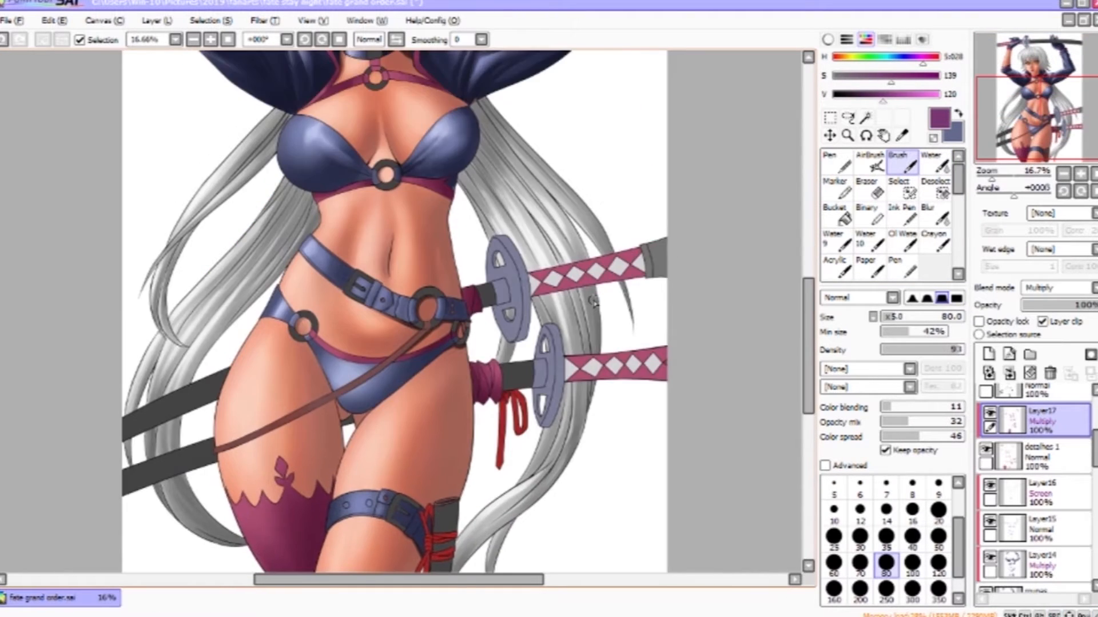
- Darken the purple and paint deeper shadows under the bikini top and across the belly with the Brush
scroll(401, 311, "up", 2)
left_click(863, 95)
key("]")
mouse_move(486, 63)
left_mouse_down()
mouse_move(529, 250)
mouse_move(493, 243)
left_mouse_up()
key("]")
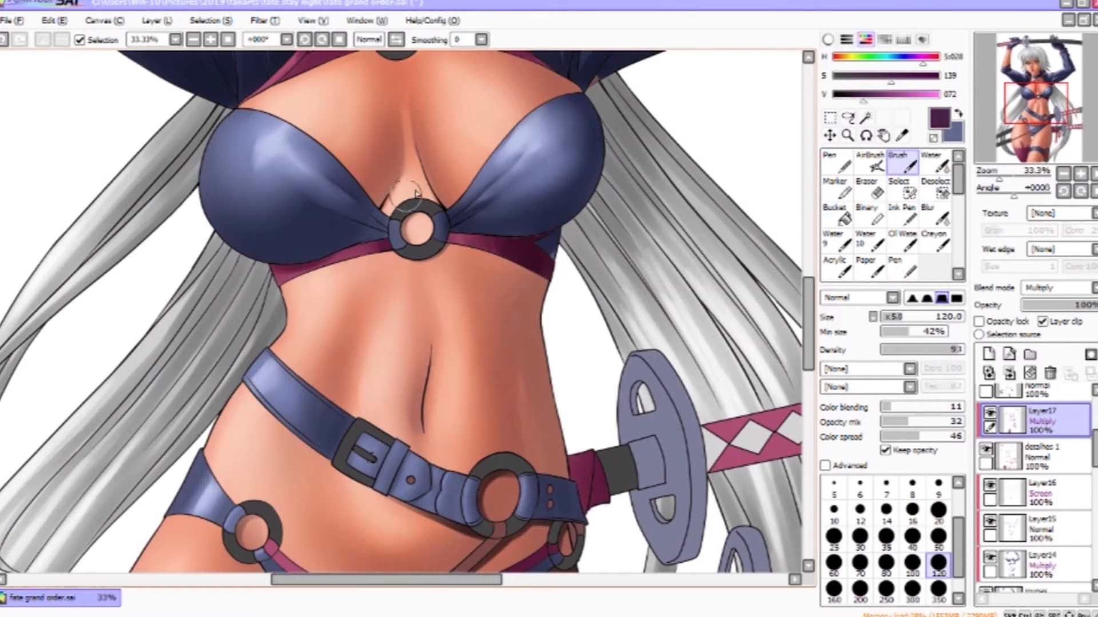
left_click_drag(578, 480, 520, 228)
left_click_drag(519, 224, 529, 263)
key("[")
key("[")
key("[")
key("[")
key("[")
key("]")
key("]")
key("]")
key("]")
key("]")
key("[")
key("[")
key("[")
key("[")
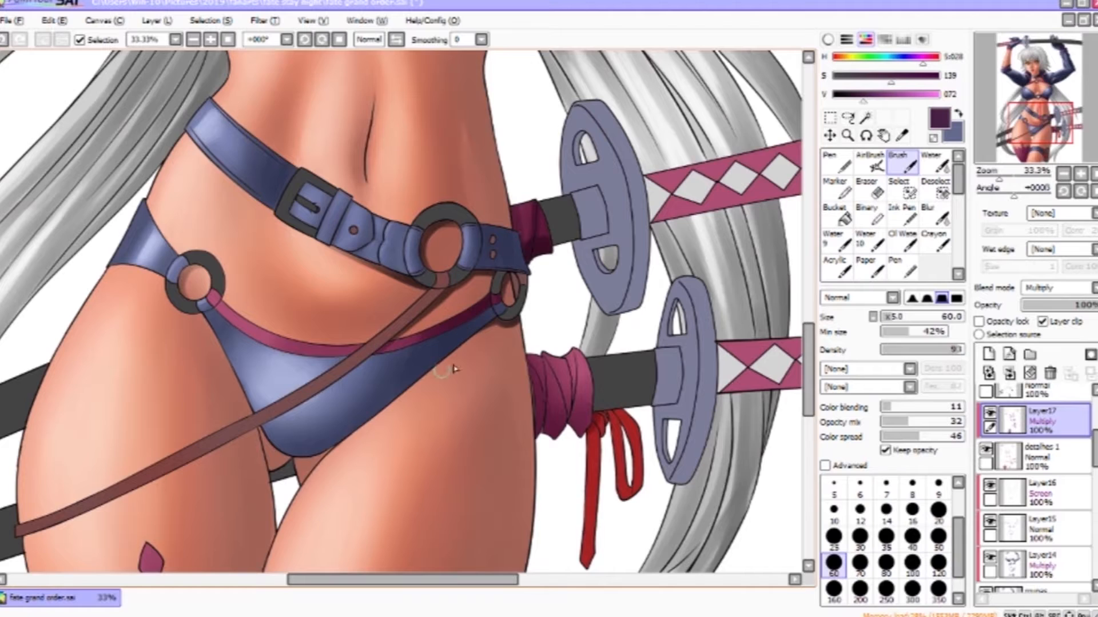
- Paint dark purple shadows on the bikini bottom and jacket sleeves, softening them with the Water tool
left_click_drag(426, 332, 562, 87)
mouse_move(718, 113)
left_mouse_down()
mouse_move(710, 173)
mouse_move(705, 131)
mouse_move(684, 197)
mouse_move(696, 148)
left_mouse_up()
left_click_drag(670, 115, 674, 189)
key("c")
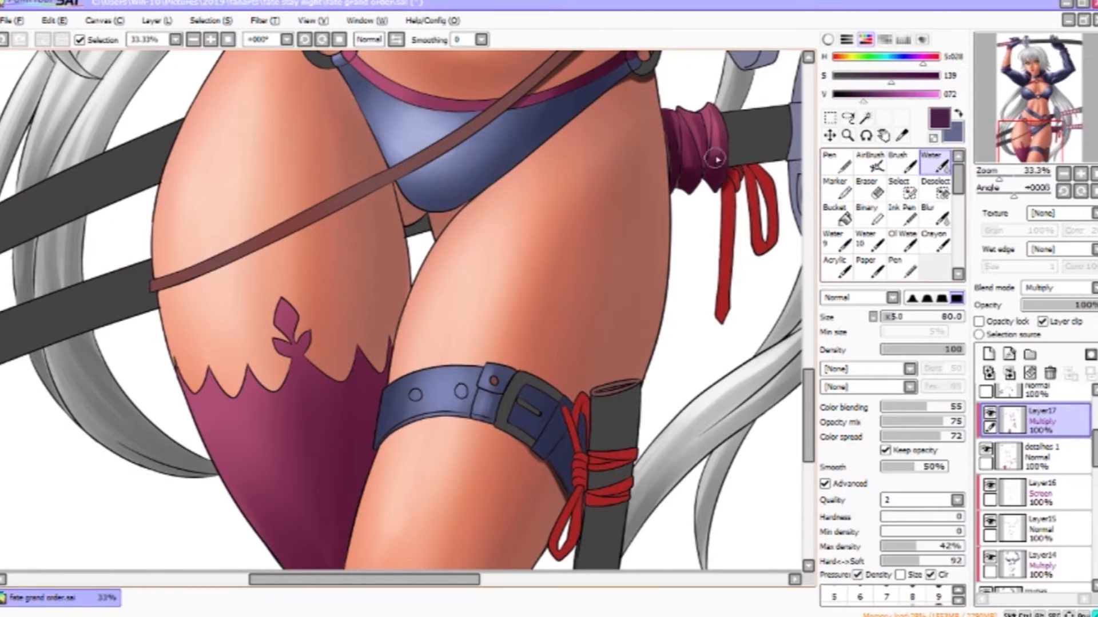
scroll(547, 158, "up", 5)
scroll(597, 145, "up", 5)
key("b")
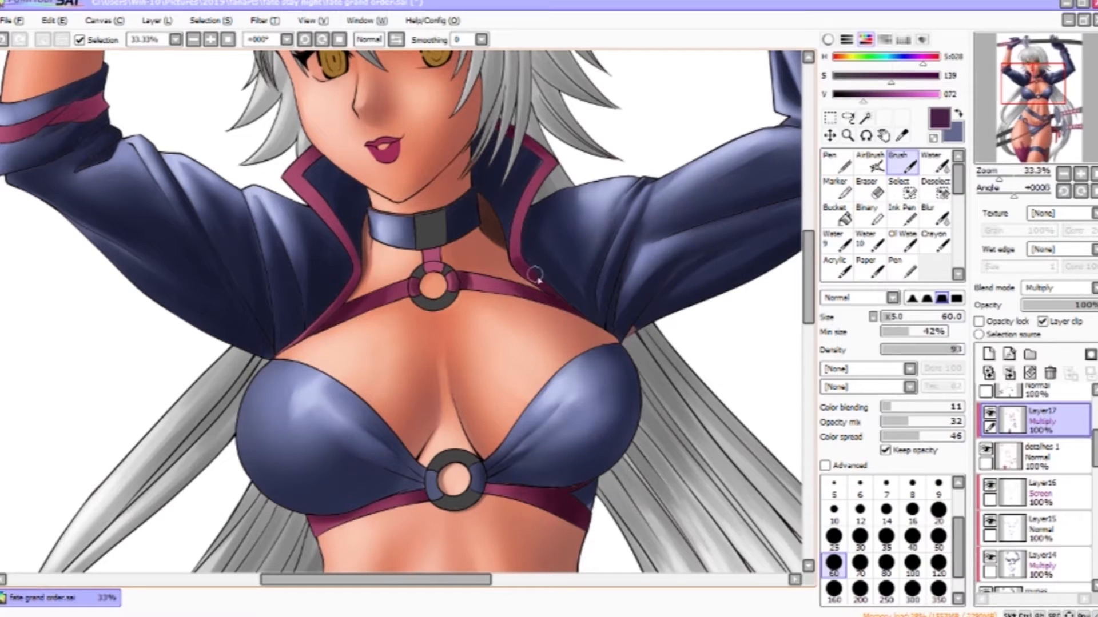
key("c")
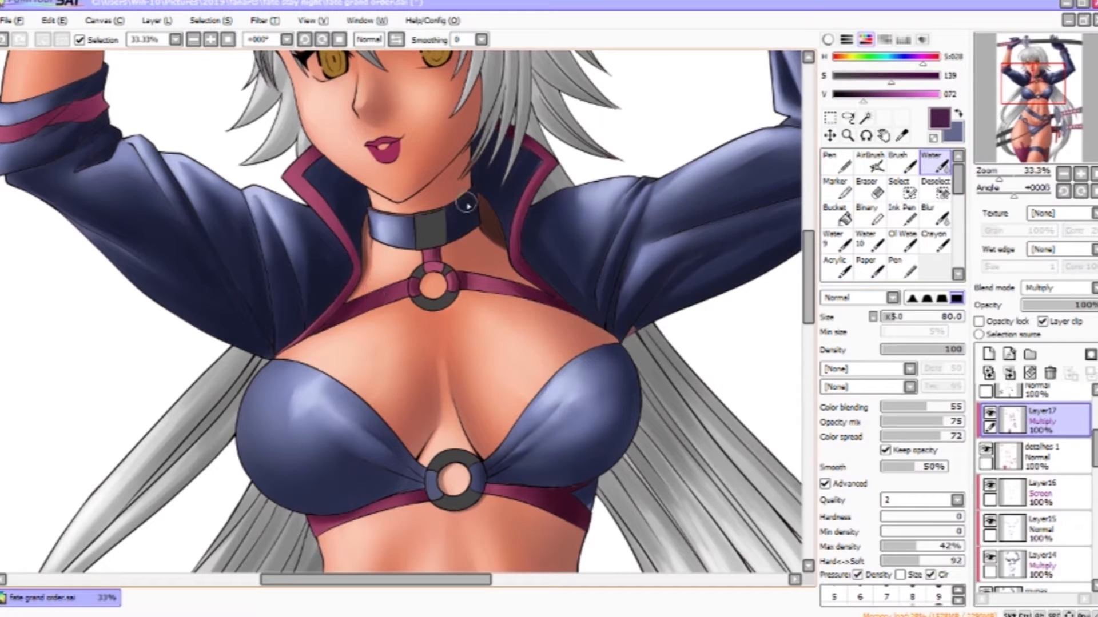
key("b")
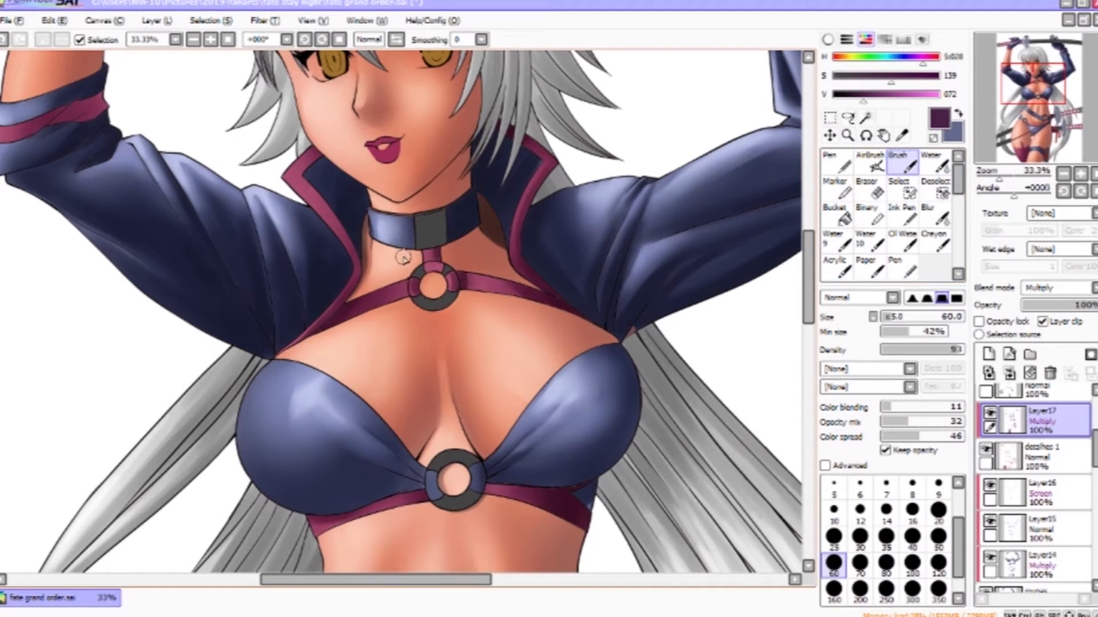
key("c")
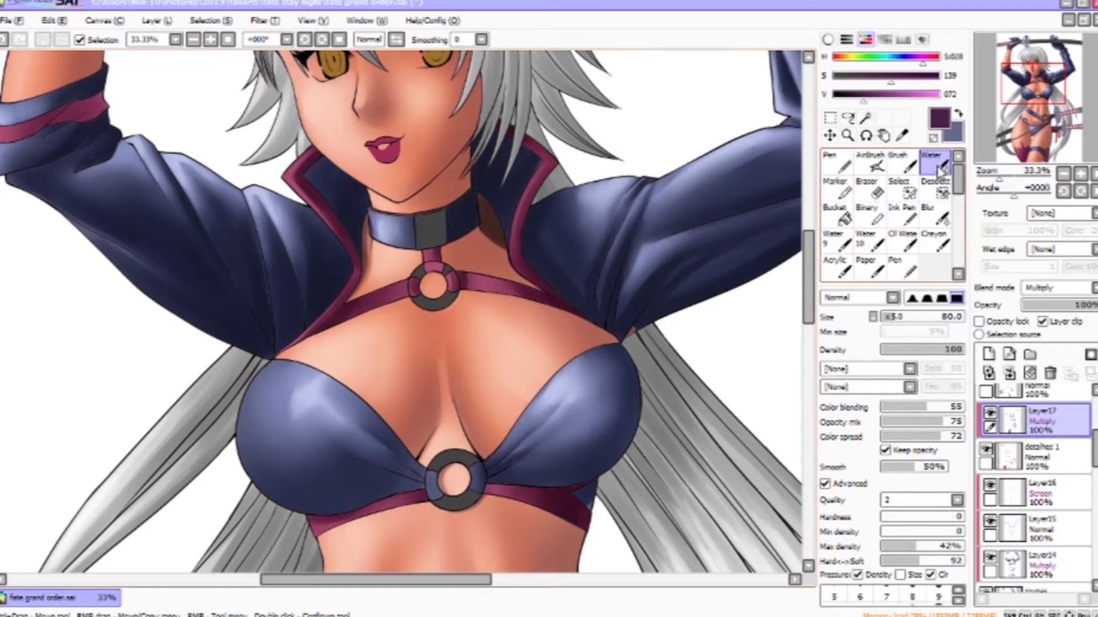
left_click_drag(137, 97, 355, 179)
key("b")
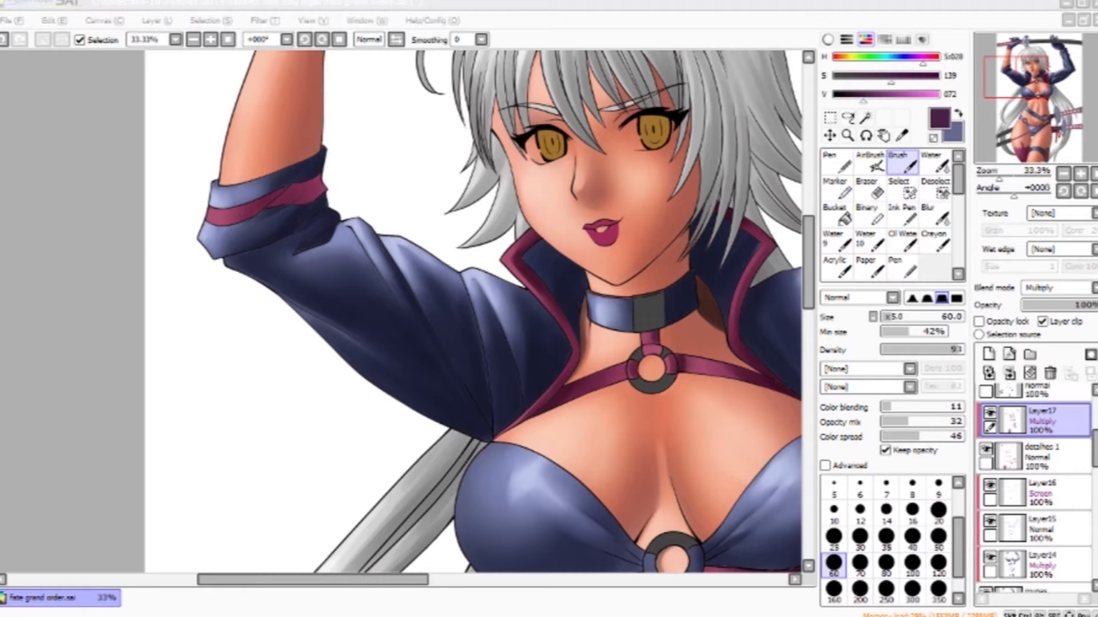
left_click(477, 303)
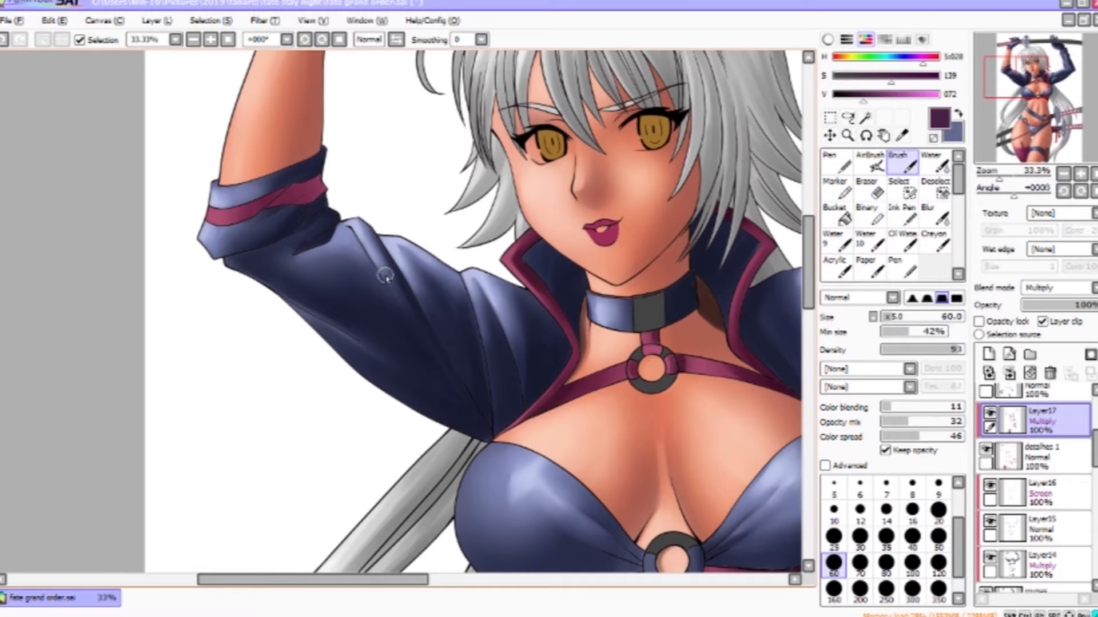
key("c")
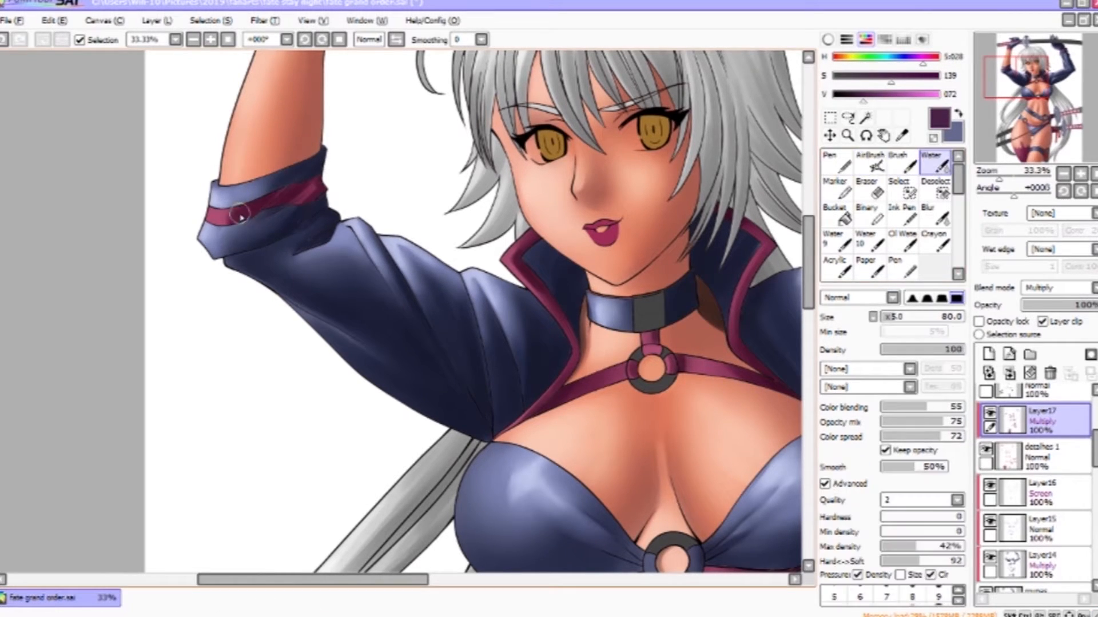
scroll(246, 255, "down", 10)
key("b")
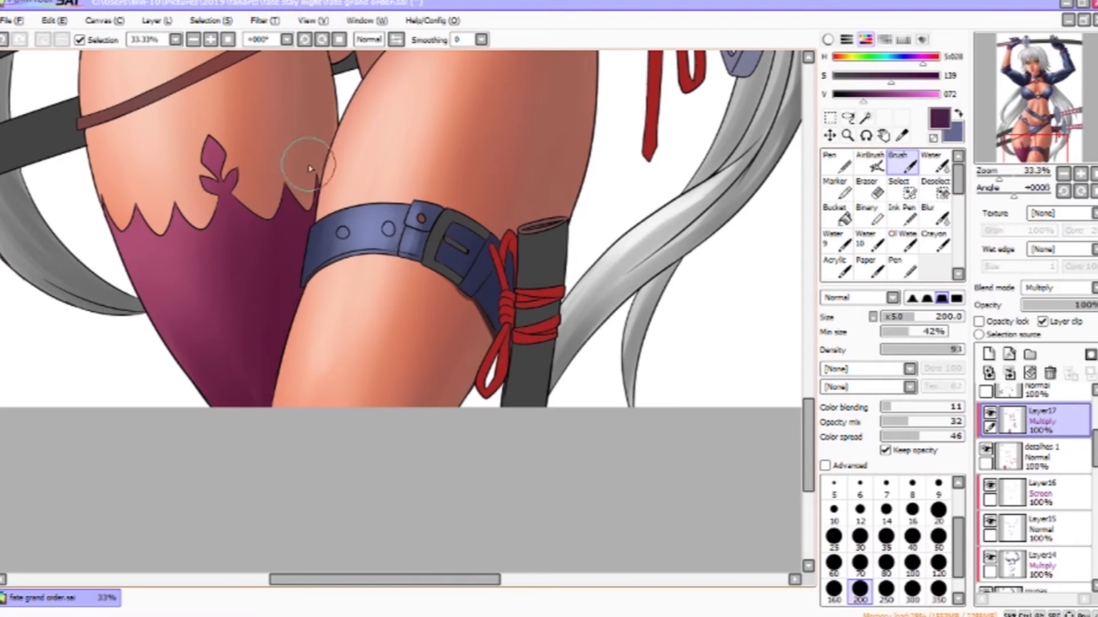
- Rotate the canvas and shade the raised arm's glove and the sword hilt wrap, blending with the Water tool
key("ctrl+space")
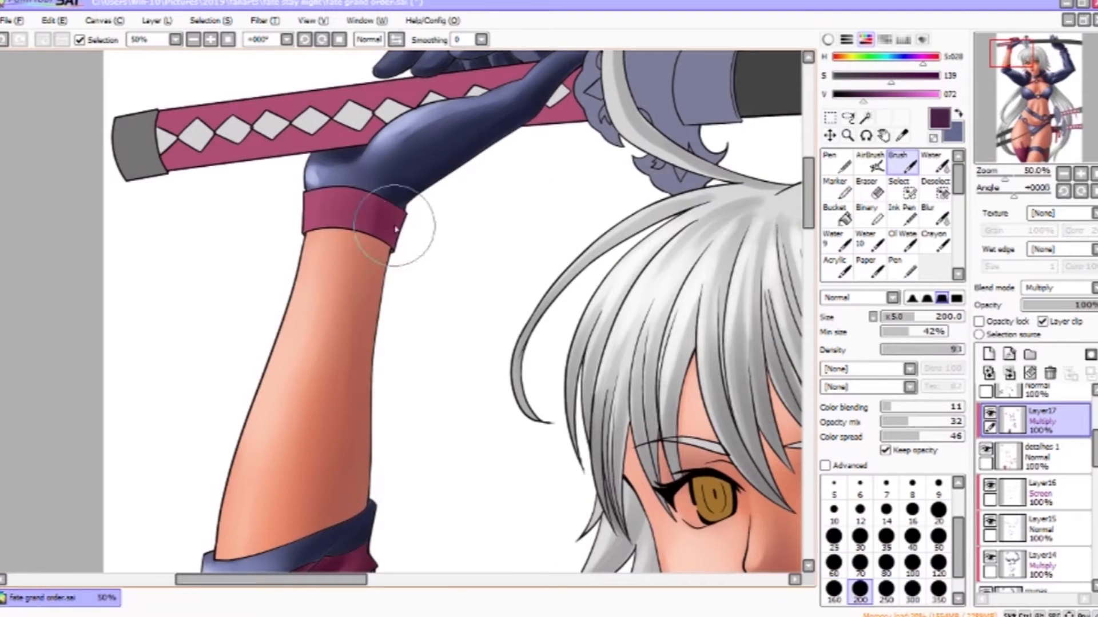
left_click_drag(394, 227, 410, 211)
key("bracketleft")
key("bracketleft")
key("bracketleft")
key("c")
left_click_drag(309, 197, 268, 391)
mouse_move(521, 211)
left_mouse_down()
mouse_move(401, 154)
mouse_move(405, 77)
left_mouse_up()
key("v")
left_click_drag(423, 128, 215, 463)
left_click_drag(350, 231, 220, 437)
left_click_drag(349, 137, 147, 458)
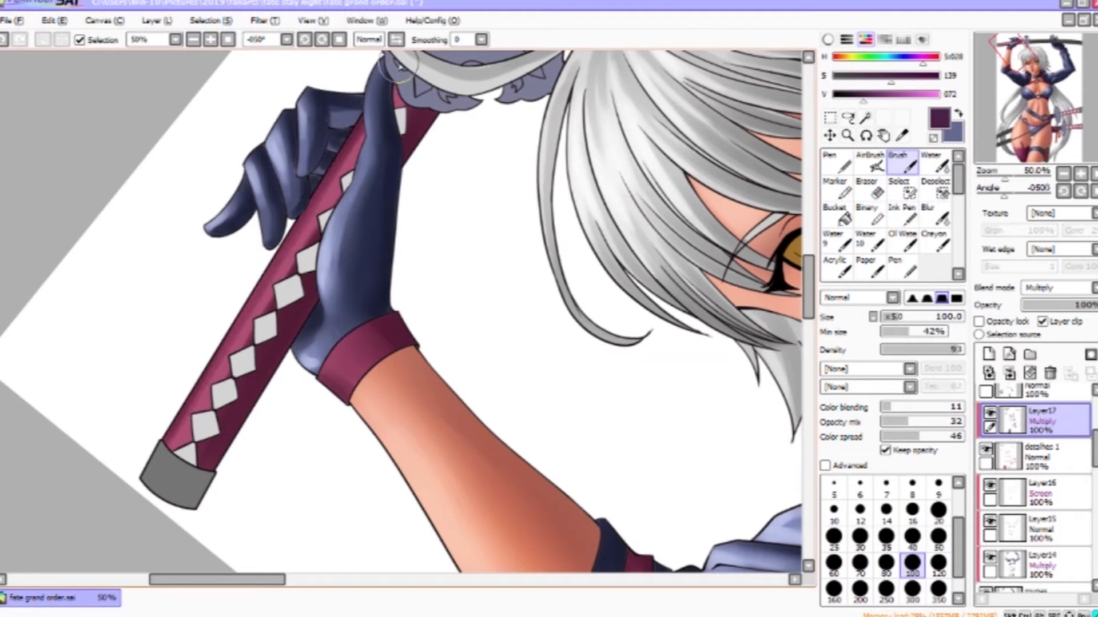
key("c")
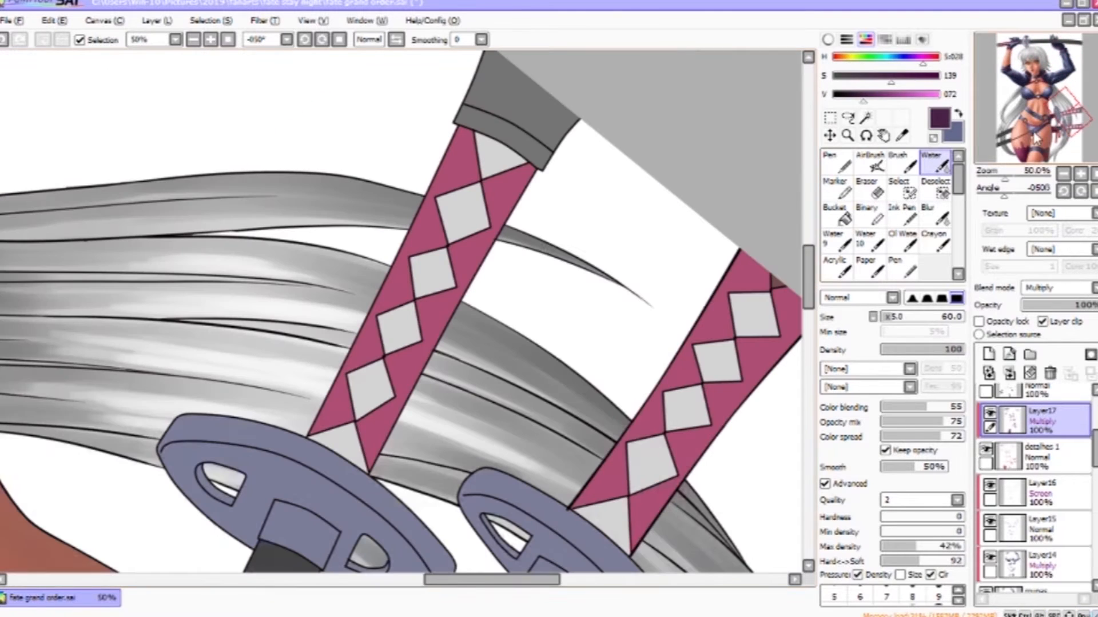
key("v")
left_click_drag(517, 172, 368, 455)
mouse_move(449, 295)
left_mouse_down()
mouse_move(394, 336)
mouse_move(369, 458)
left_mouse_up()
left_click_drag(460, 130, 312, 440)
key("c")
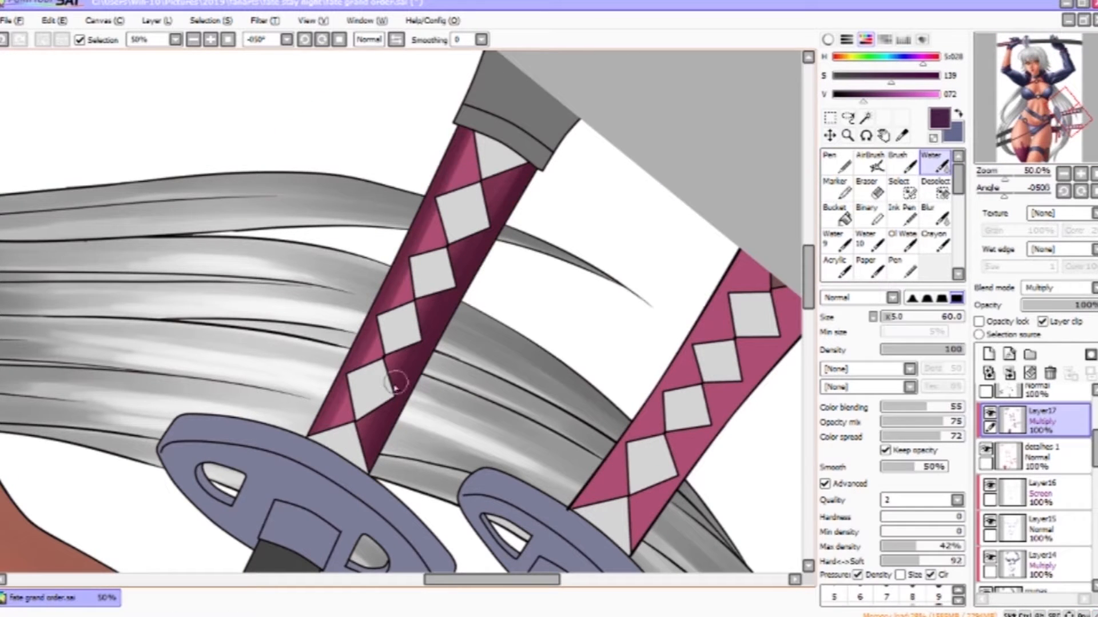
- Shade the wraps of the two lower sword hilts and blend them with the Water tool
left_click_drag(629, 286, 422, 240)
key("v")
left_click_drag(572, 320, 426, 497)
left_click_drag(606, 263, 538, 326)
left_click_drag(535, 211, 368, 457)
left_click_drag(605, 258, 429, 496)
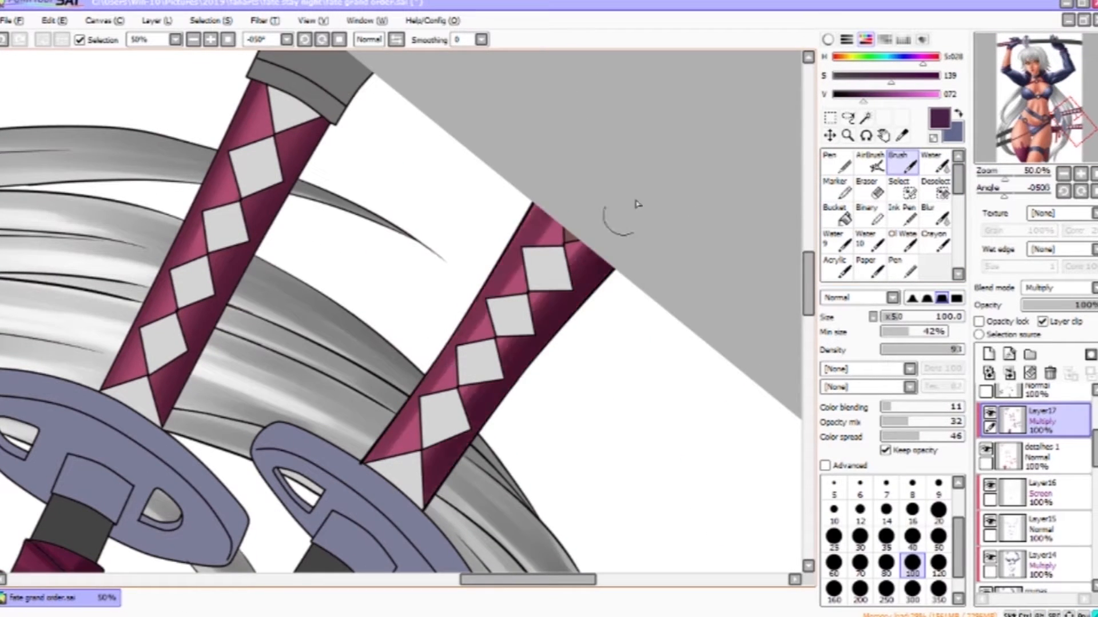
key("c")
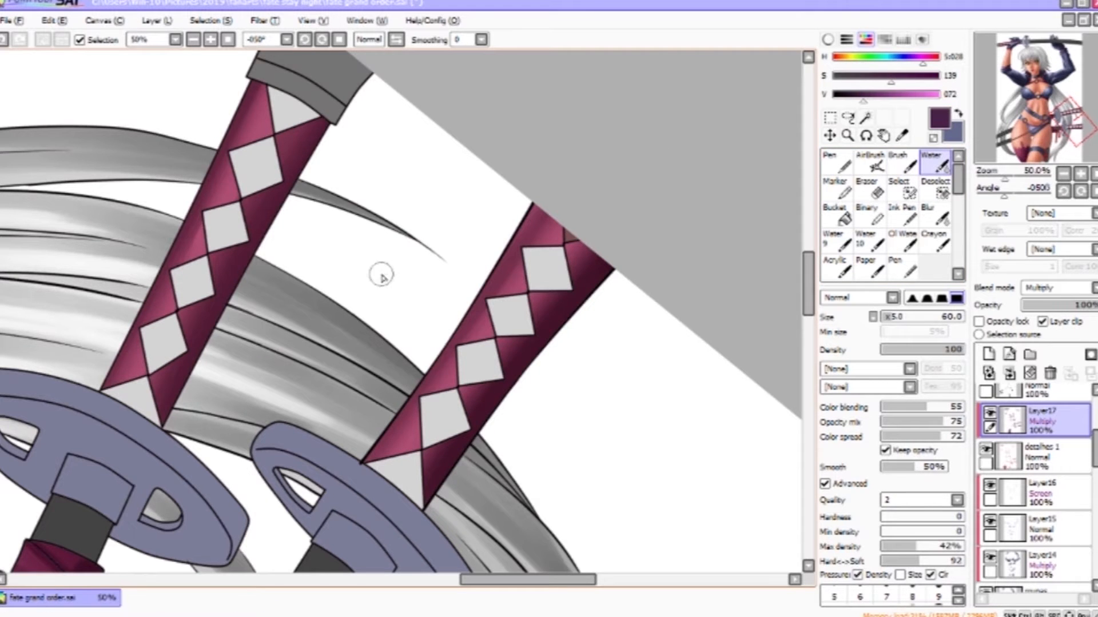
left_click_drag(435, 503, 635, 154)
left_click(1094, 191)
left_click_drag(623, 240, 652, 355)
scroll(652, 355, "down", 3)
left_click_drag(538, 418, 634, 274)
left_click_drag(634, 143, 649, 480)
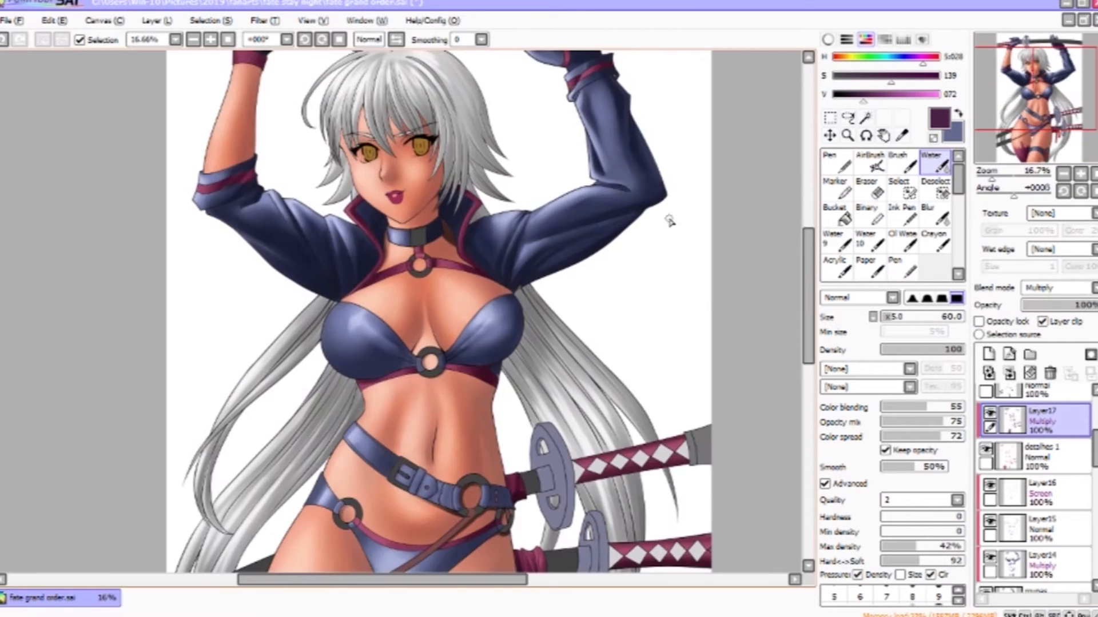
- Create a new clipped Normal layer above the Multiply layer and pick a light pink with a size-35 Brush
left_click_drag(784, 438, 734, 492)
scroll(1035, 486, "up", 4)
left_click(989, 354)
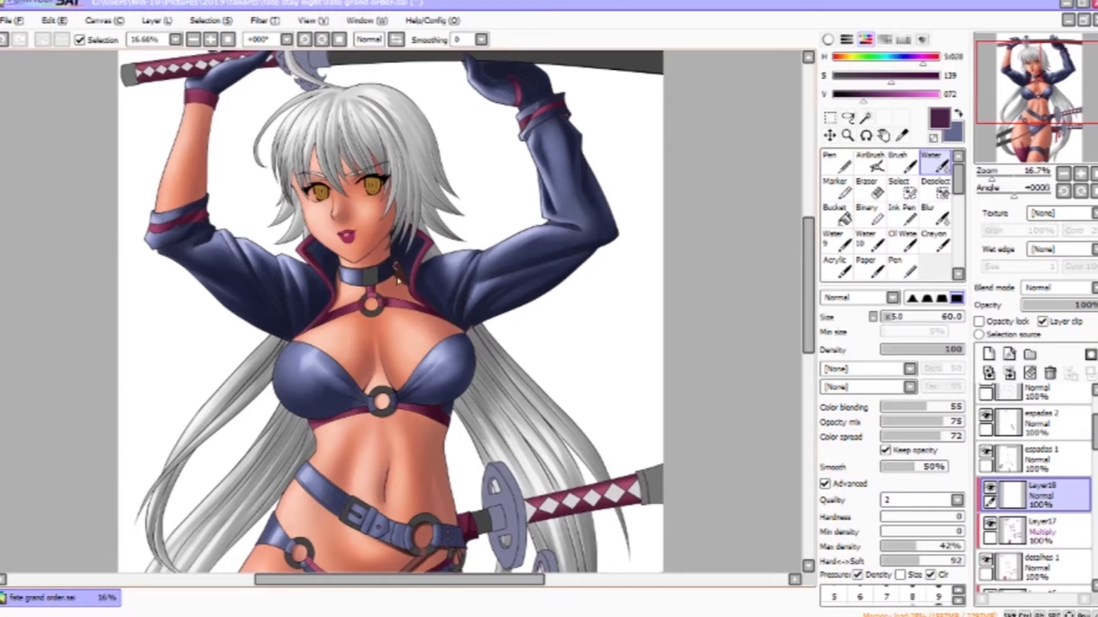
left_click(847, 135)
left_click(387, 318)
left_click(519, 252)
left_click(902, 163)
right_click(412, 303)
left_click(926, 95)
left_click(879, 76)
mouse_move(457, 301)
left_mouse_down()
mouse_move(457, 343)
mouse_move(404, 359)
mouse_move(417, 370)
left_mouse_up()
key("ctrl+z")
left_click(833, 564)
left_click(1063, 174)
left_click(1063, 173)
left_click(886, 537)
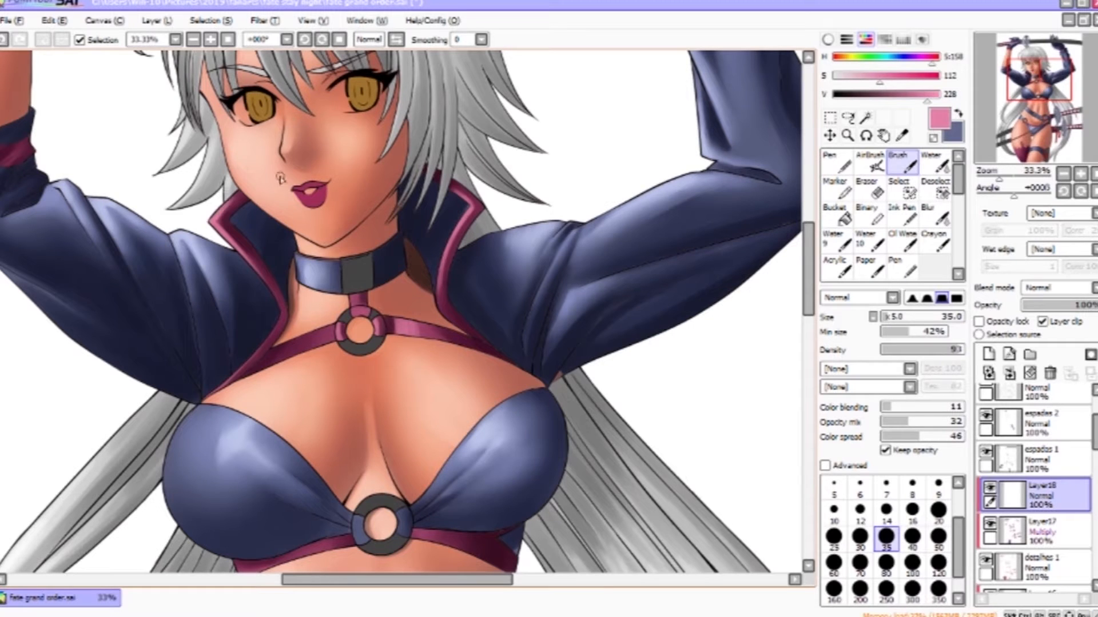
- Paint pink highlights on the jacket collar and shoulders, blending them with the Water tool
left_click(934, 163)
left_click_drag(655, 471, 666, 297)
left_click(902, 163)
mouse_move(426, 356)
left_mouse_down()
mouse_move(497, 380)
mouse_move(483, 327)
mouse_move(600, 266)
left_mouse_up()
left_click(934, 166)
left_click(902, 163)
key("bracketright")
key("bracketright")
key("bracketright")
left_click_drag(477, 305, 441, 309)
left_click(935, 164)
mouse_move(629, 54)
left_mouse_down()
mouse_move(568, 414)
mouse_move(674, 390)
left_mouse_up()
left_click(902, 163)
left_click_drag(168, 252, 174, 251)
key("c")
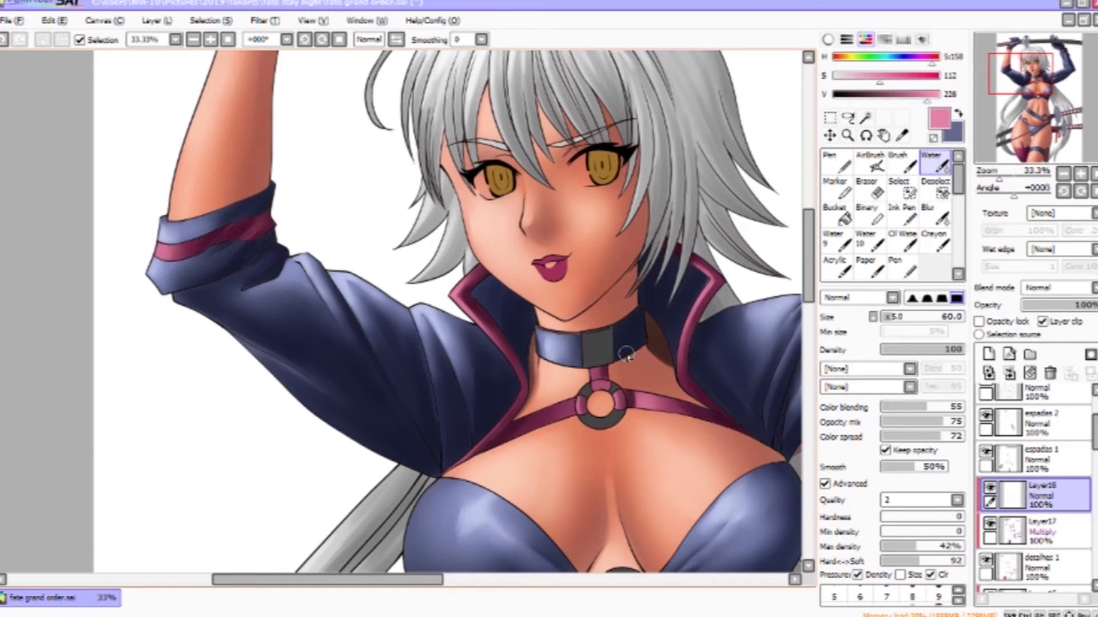
left_click_drag(704, 304, 737, 484)
left_click_drag(731, 177, 838, 277)
left_click(902, 163)
mouse_move(582, 532)
left_mouse_down()
mouse_move(448, 368)
mouse_move(488, 474)
left_mouse_up()
key("c")
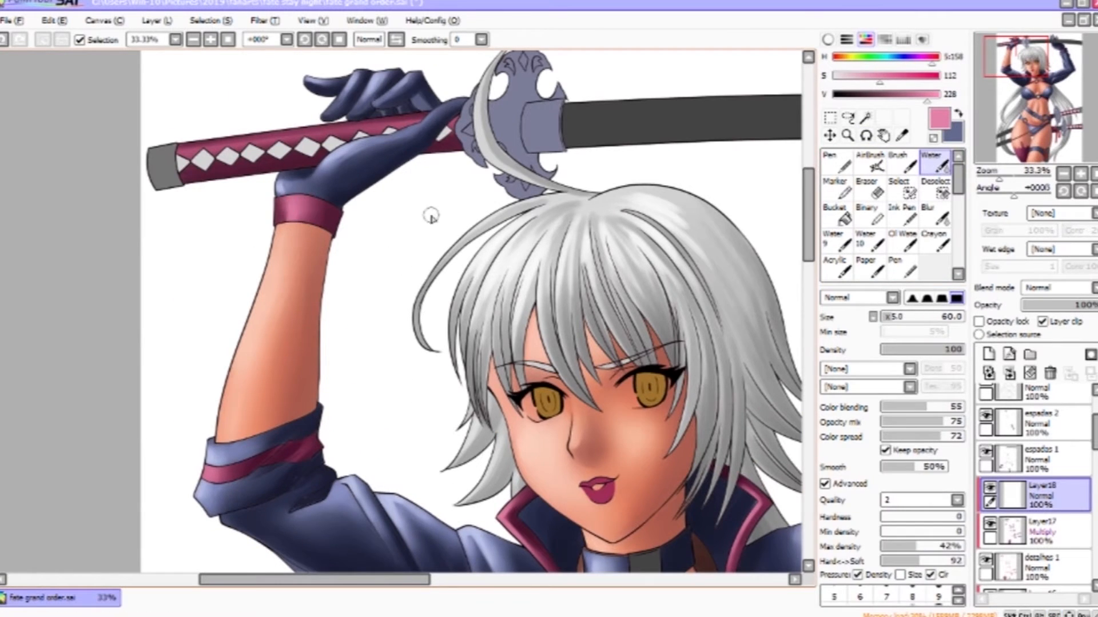
- Add pink highlights to the raised arm's glove and sleeve cuff with a size-30 Brush, blending with Water
left_click_drag(430, 216, 577, 329)
left_click_drag(575, 292, 471, 238)
left_click(902, 163)
left_click(860, 539)
left_click_drag(366, 265, 470, 146)
key("ctrl+z")
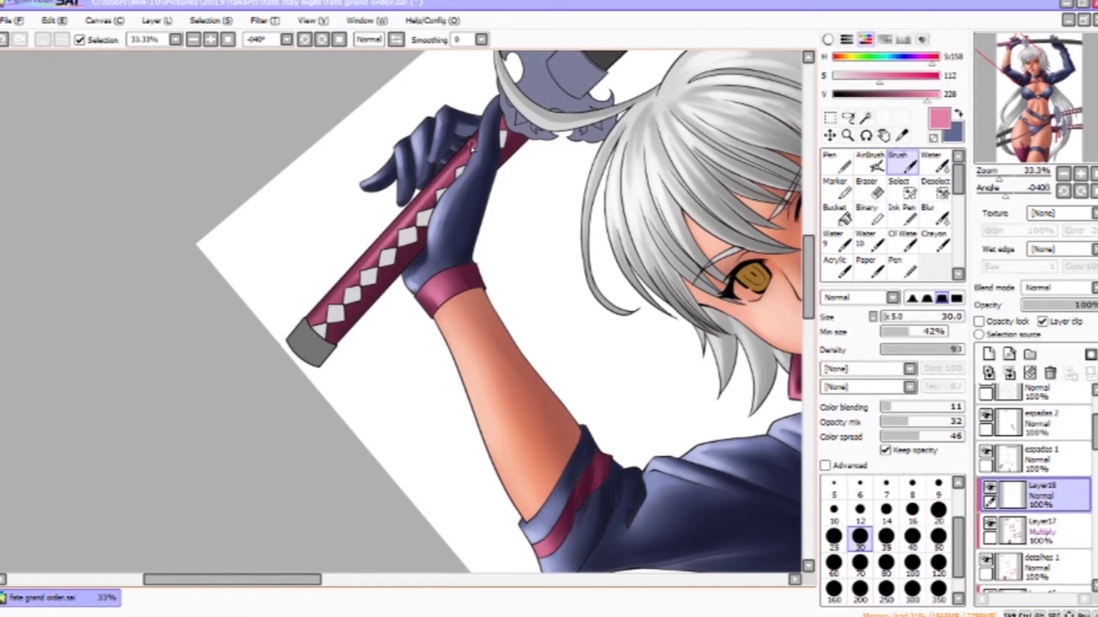
left_click_drag(712, 350, 581, 476)
left_click_drag(723, 370, 574, 484)
mouse_move(741, 129)
left_mouse_down()
mouse_move(461, 294)
mouse_move(421, 296)
left_mouse_up()
key("ctrl+z")
left_click_drag(421, 295, 424, 272)
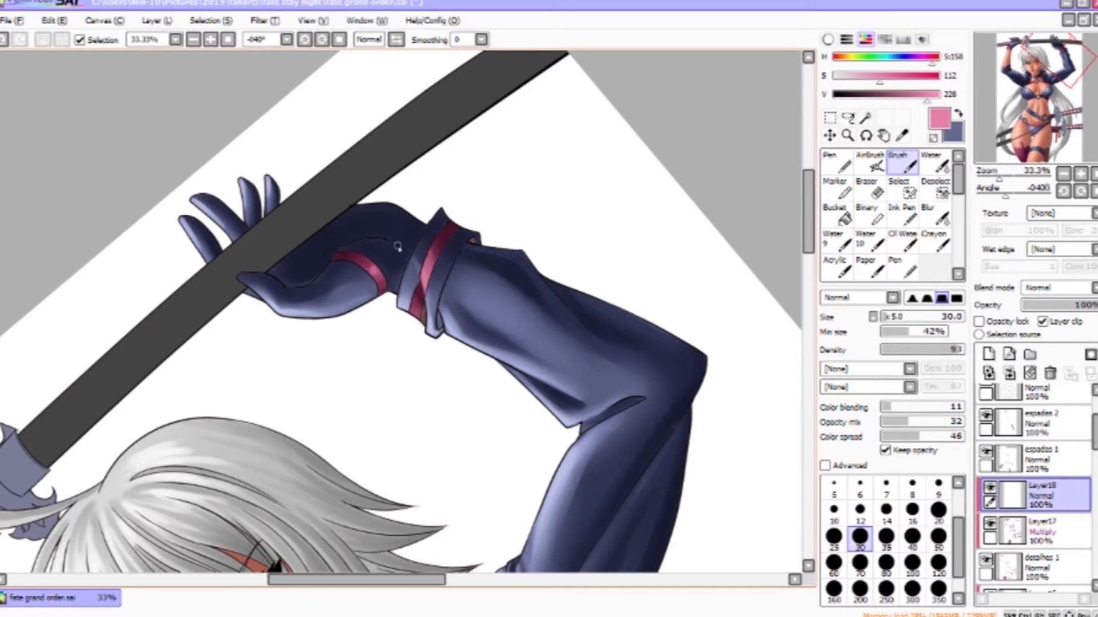
left_click(935, 164)
left_click_drag(737, 515, 703, 76)
left_click_drag(629, 423, 487, 183)
left_click(903, 163)
left_click(886, 539)
left_click(938, 539)
left_click_drag(479, 437, 527, 433)
left_click_drag(520, 436, 552, 426)
left_click(935, 166)
- Switch to the Multiply layer, pick a dark crimson and shade the belly and hip area
left_click(1046, 531)
right_click(668, 312)
left_click(903, 163)
left_click(912, 539)
left_click(860, 539)
left_click(886, 94)
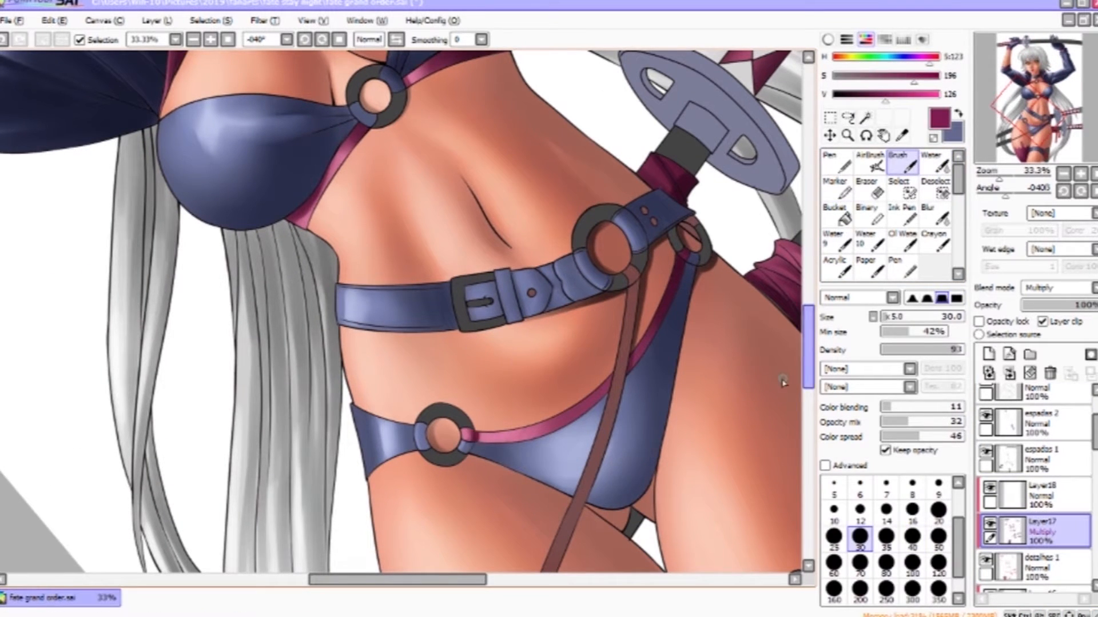
key("Home")
left_click_drag(515, 245, 352, 345)
left_click_drag(354, 143, 589, 514)
right_click(160, 269)
left_click_drag(400, 286, 414, 271)
left_click_drag(400, 543, 429, 74)
left_click_drag(400, 543, 431, 74)
- Return to the highlight layer and add pink highlights on the thigh stocking, blending with the Water tool
left_click(1046, 495)
left_click(886, 591)
mouse_move(414, 363)
left_mouse_down()
mouse_move(448, 451)
mouse_move(399, 311)
left_mouse_up()
left_click(935, 164)
key("bracketright")
key("bracketright")
key("bracketright")
key("bracketright")
left_click_drag(468, 397, 456, 369)
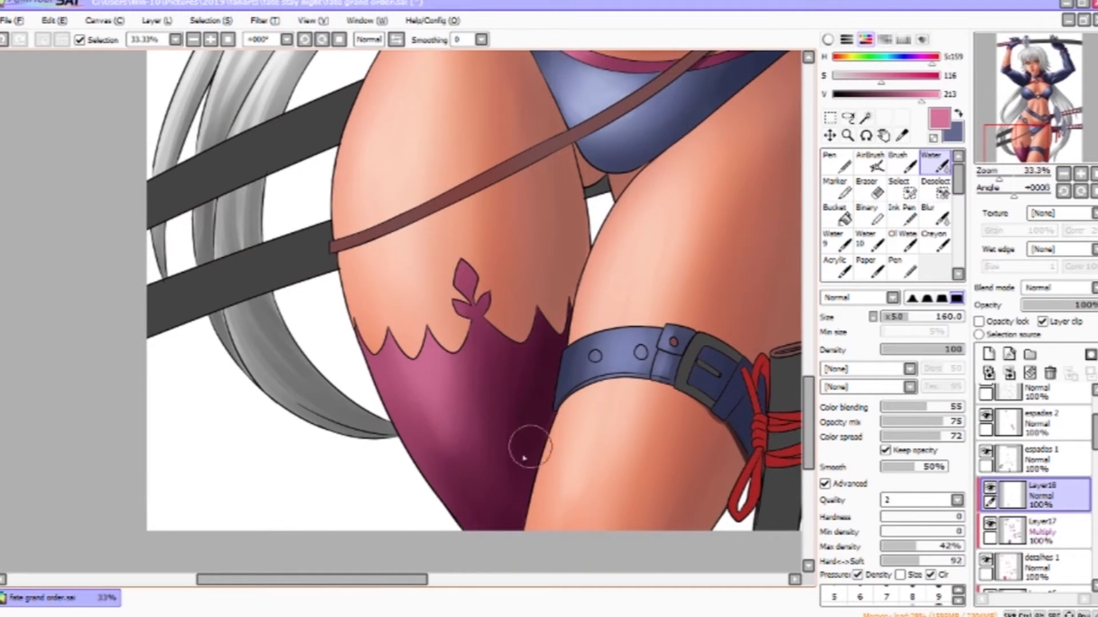
left_click(847, 135)
right_click(625, 399)
left_click_drag(625, 400, 797, 531)
left_click(1064, 174)
left_click_drag(1014, 196, 1006, 197)
left_click(902, 163)
left_click(938, 539)
left_click_drag(499, 191, 490, 212)
left_click_drag(670, 315, 660, 326)
- Create a new clipped Normal layer above the first swords layer
left_click(847, 136)
right_click(457, 343)
key("Home")
left_click_drag(447, 410, 579, 250)
left_click_drag(589, 133, 594, 309)
left_click_drag(689, 422, 666, 277)
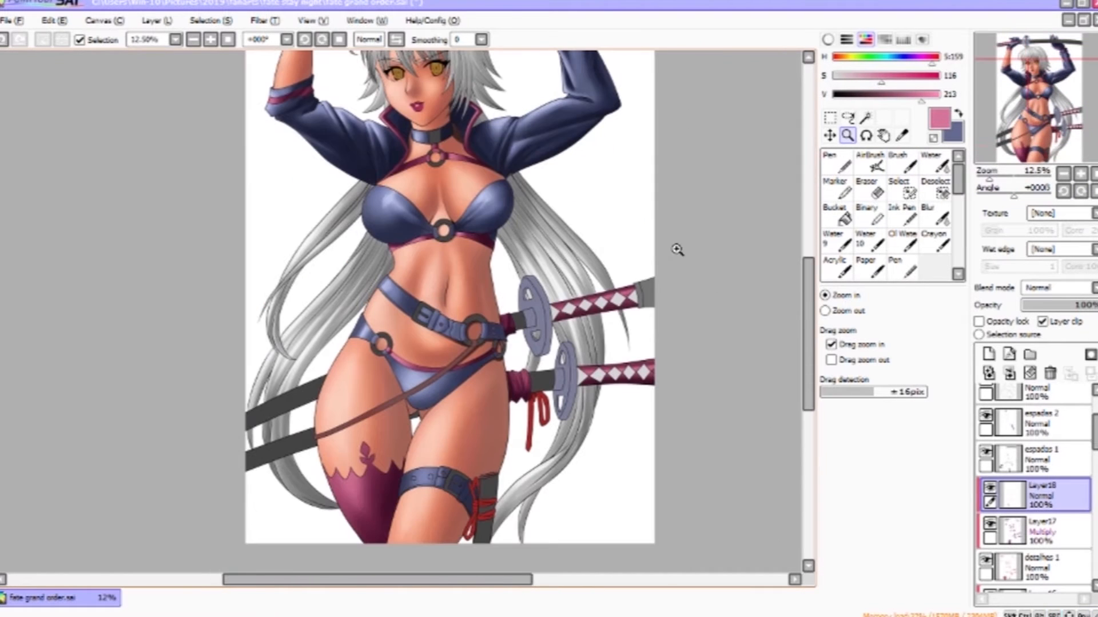
left_click(989, 354)
left_click(1042, 322)
left_click_drag(398, 286, 531, 376)
left_click(903, 162)
- Save the document and sample a dark grey colour from the canvas
key("ctrl+s")
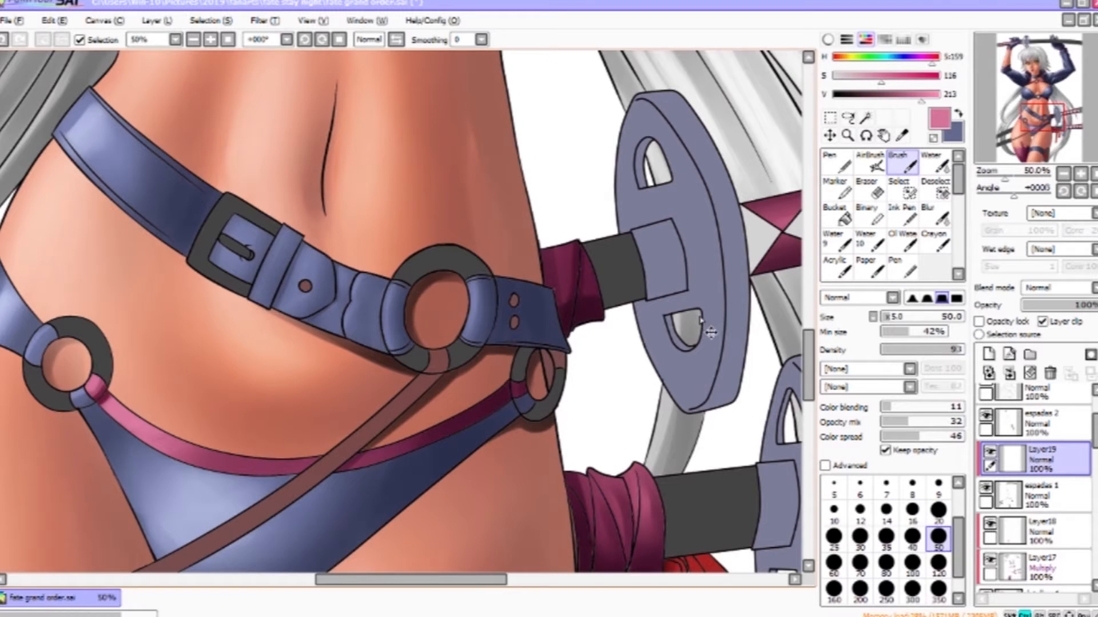
right_click(623, 256)
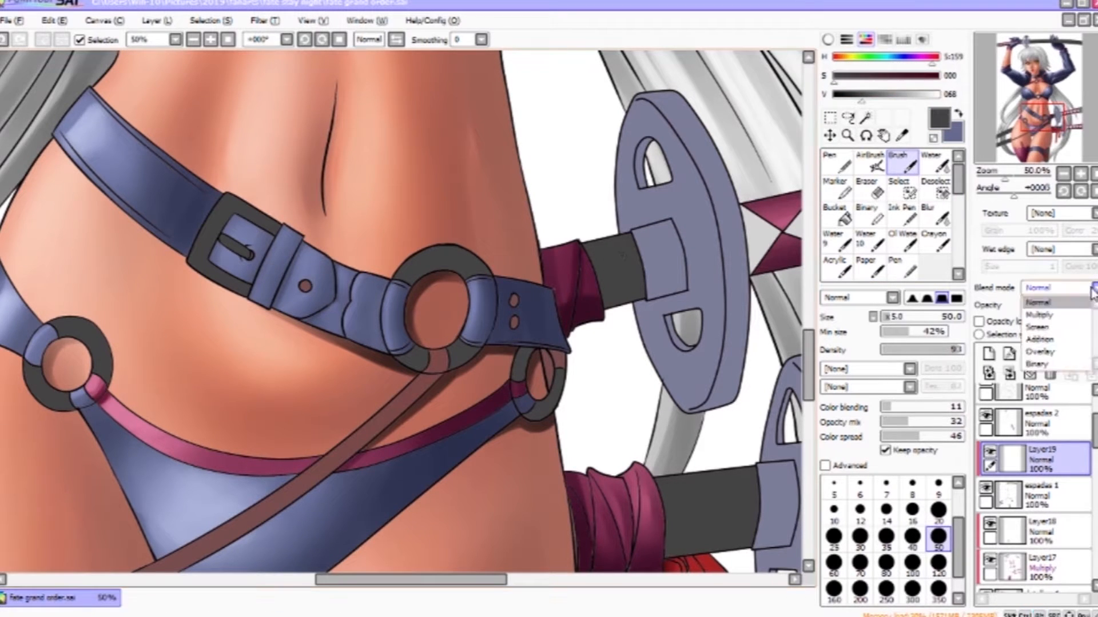
- Shade the belt buckle and hip ring in dark grey on the clipped Multiply layer, adjusting the brush size
key("bracketleft")
key("bracketleft")
key("bracketleft")
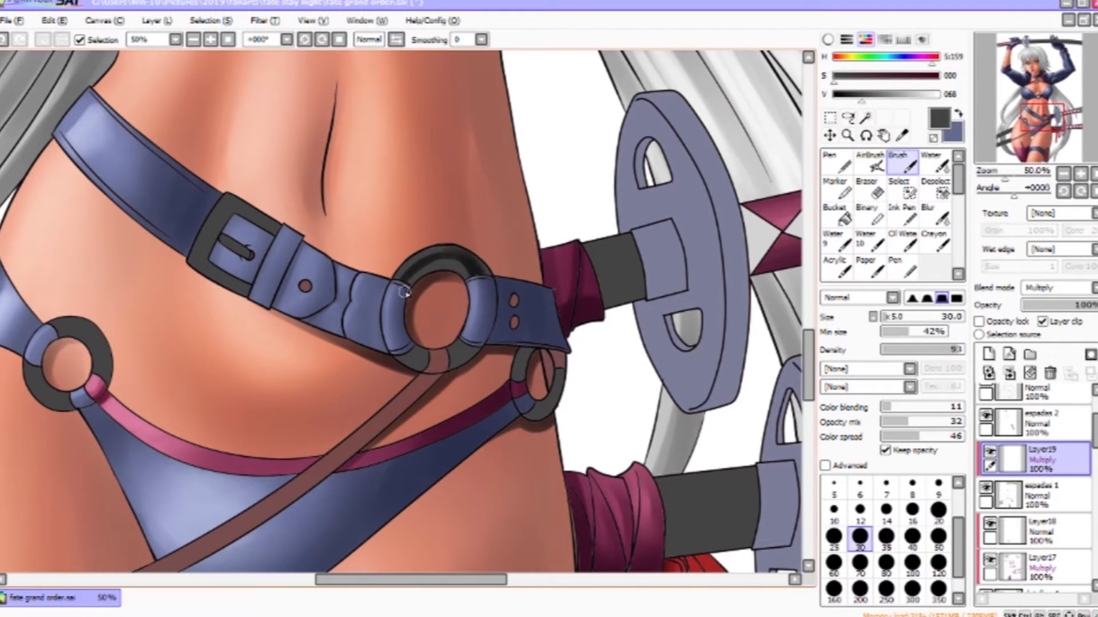
key("bracketright")
key("bracketright")
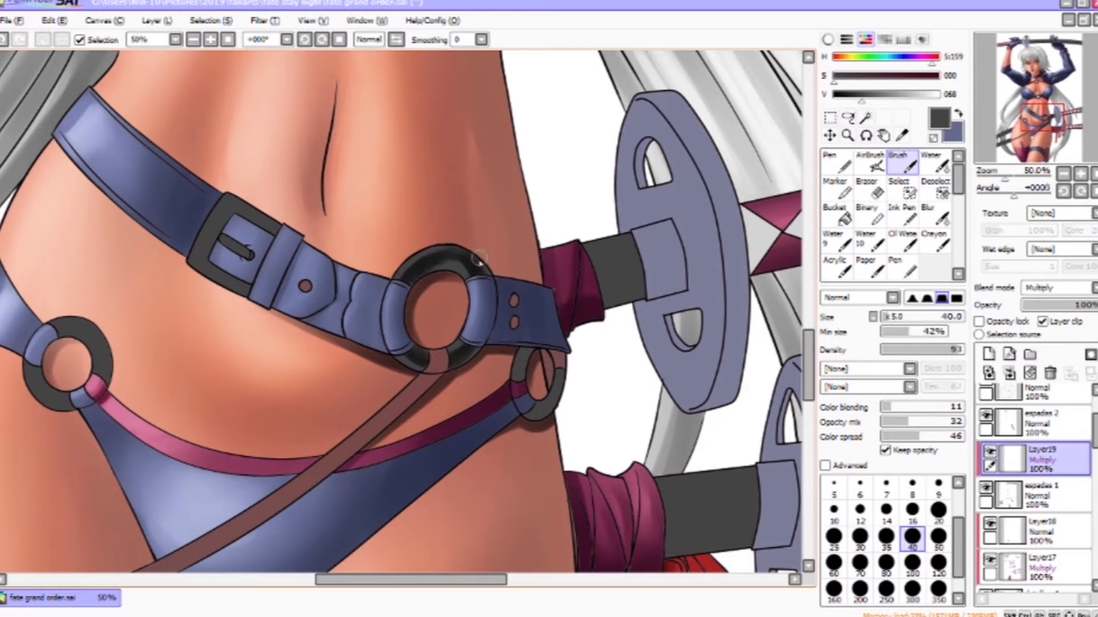
left_click_drag(226, 205, 204, 251)
mouse_move(231, 206)
left_mouse_down()
mouse_move(277, 225)
mouse_move(260, 219)
mouse_move(249, 253)
left_mouse_up()
key("bracketleft")
key("bracketleft")
key("bracketleft")
key("bracketleft")
key("bracketleft")
key("bracketright")
key("bracketright")
key("bracketright")
key("bracketright")
mouse_move(95, 334)
left_mouse_down()
mouse_move(105, 379)
mouse_move(60, 329)
left_mouse_up()
key("bracketleft")
left_click_drag(76, 329, 92, 341)
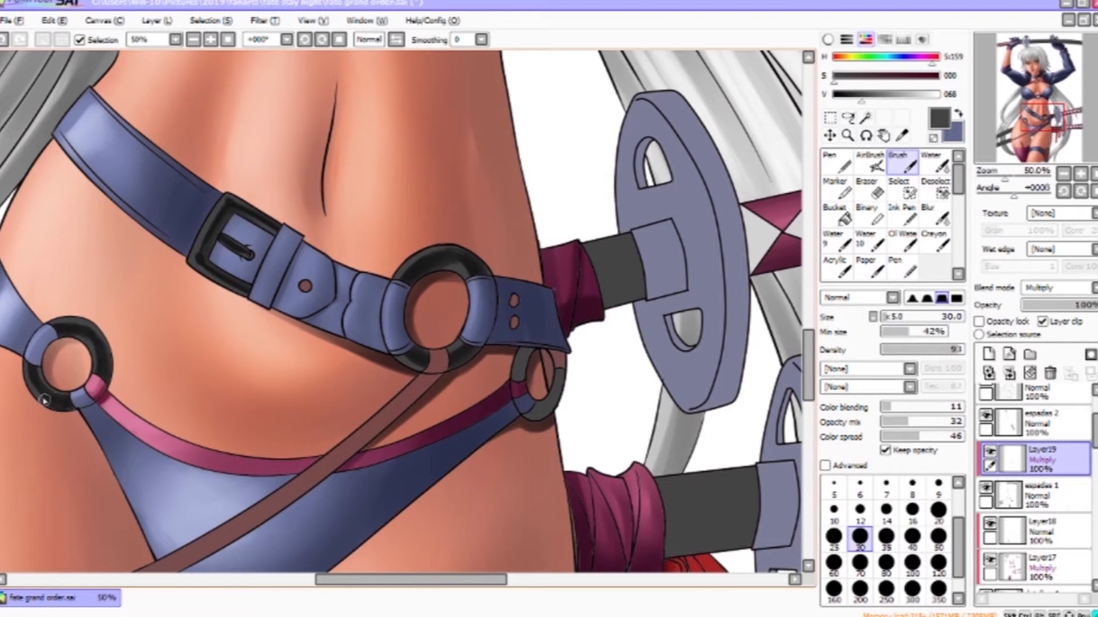
- Shade the sword grips and belt ring with the Brush, blending with the Water tool and undoing one stroke
key("bracketright")
key("bracketright")
key("bracketright")
key("bracketright")
key("bracketright")
left_click_drag(600, 297, 641, 293)
left_click_drag(596, 251, 629, 243)
left_click(933, 162)
left_click_drag(600, 286, 637, 290)
left_click_drag(746, 364, 517, 154)
left_click(902, 162)
left_click_drag(516, 302, 425, 314)
left_click(933, 162)
left_click(1012, 134)
left_click(902, 163)
left_click_drag(314, 289, 487, 231)
key("ctrl+z")
- Shade the sword scabbards behind the thigh and blend them with the Water tool
mouse_move(307, 311)
left_mouse_down()
mouse_move(596, 179)
mouse_move(606, 158)
left_mouse_up()
left_click_drag(311, 286, 611, 143)
left_click_drag(312, 320, 594, 192)
left_click(933, 162)
left_click_drag(362, 294, 589, 197)
key("b")
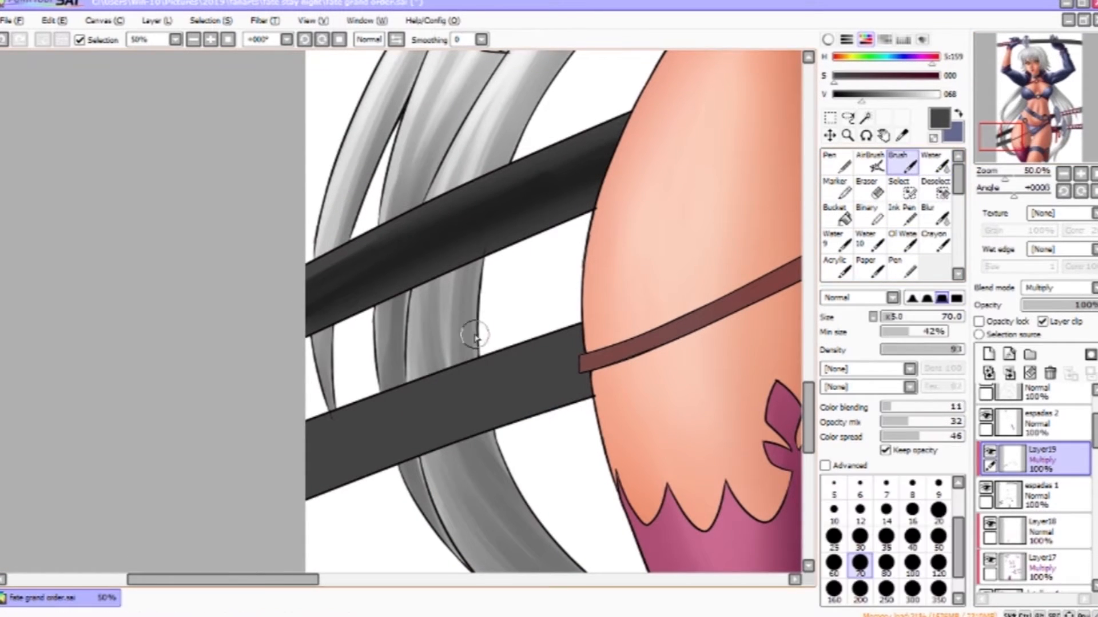
left_click_drag(447, 299, 608, 156)
left_click_drag(470, 314, 741, 215)
left_click_drag(654, 239, 474, 320)
left_click(933, 162)
left_click_drag(738, 228, 483, 272)
left_click_drag(742, 186, 364, 506)
left_click_drag(743, 108, 592, 285)
left_click_drag(580, 357, 294, 346)
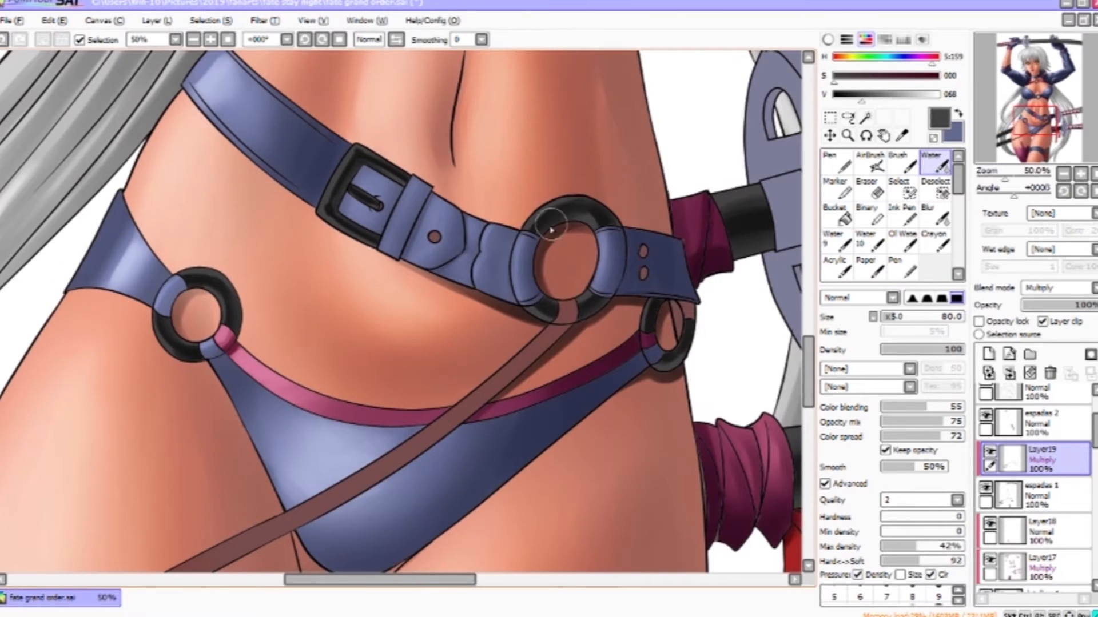
left_click_drag(798, 263, 578, 382)
left_click_drag(395, 126, 606, 506)
- Shade the ring at the centre of the bra with a smaller brush
key("b")
key("bracketleft")
key("bracketleft")
key("bracketleft")
key("bracketleft")
left_click_drag(413, 318, 392, 339)
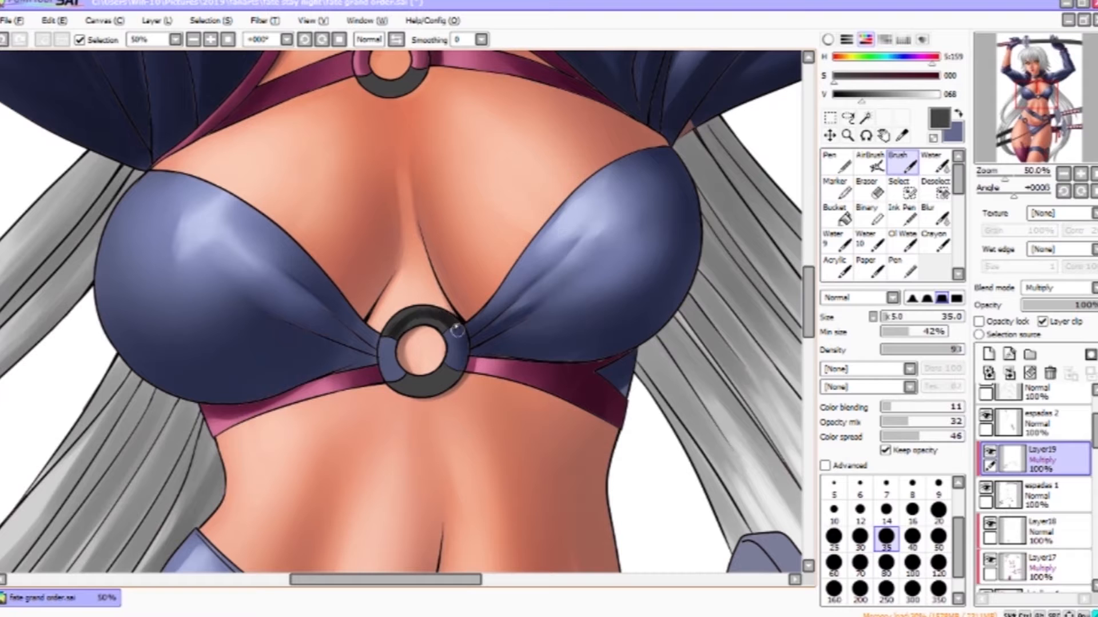
left_click_drag(406, 150, 480, 316)
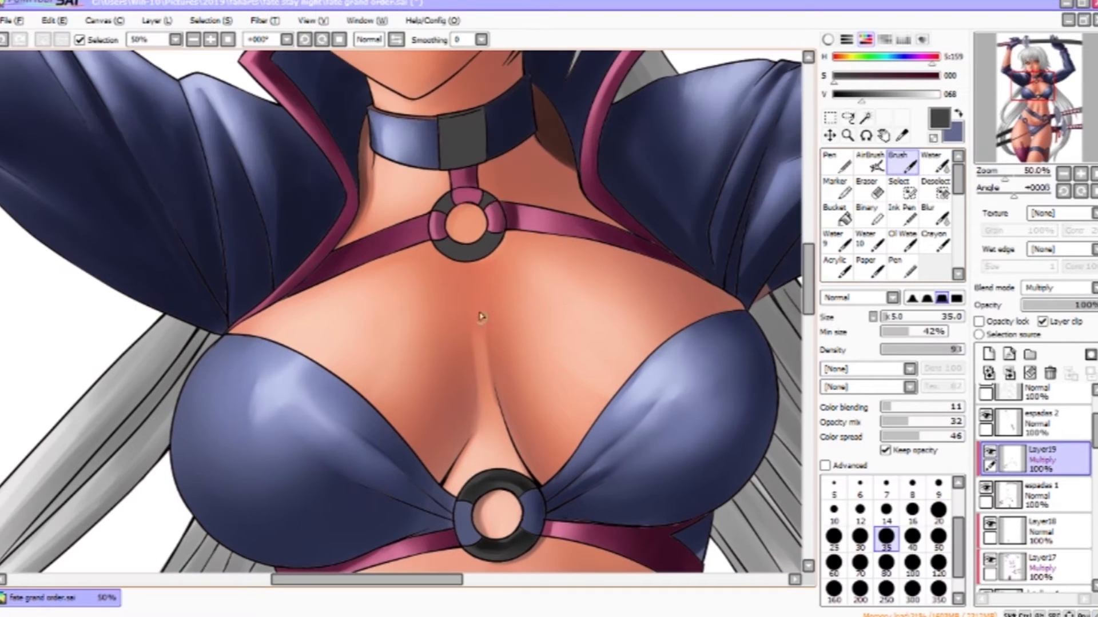
- Shade the collar ring and choker metal, alternating Brush and Water tool to blend
key("c")
key("b")
key("bracketright")
key("bracketright")
key("bracketright")
key("bracketright")
left_click_drag(476, 118, 455, 162)
mouse_move(481, 120)
left_mouse_down()
mouse_move(448, 170)
mouse_move(489, 138)
left_mouse_up()
key("c")
left_click_drag(572, 142, 395, 514)
scroll(461, 263, "down", 1)
left_click_drag(514, 354, 445, 251)
key("b")
key("bracketright")
key("bracketright")
key("bracketright")
key("bracketright")
key("bracketright")
key("bracketright")
key("bracketright")
key("bracketright")
mouse_move(503, 220)
left_mouse_down()
mouse_move(323, 306)
mouse_move(441, 244)
left_mouse_up()
key("c")
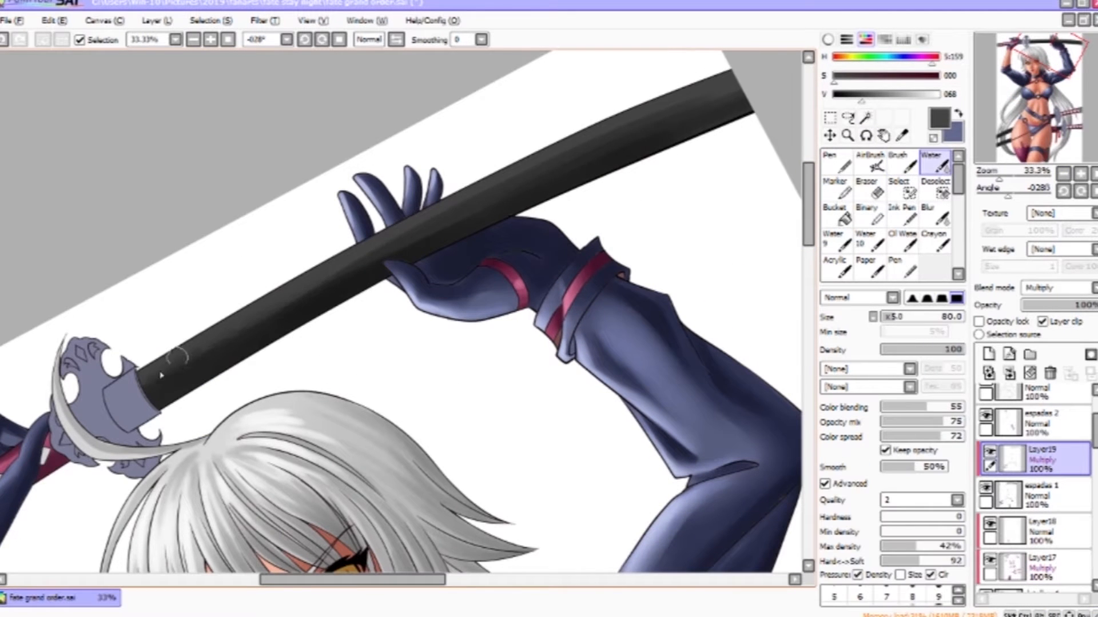
- Shade along the raised sword's scabbard and zoom out to view the whole figure
key("b")
left_click_drag(737, 108, 412, 246)
key("c")
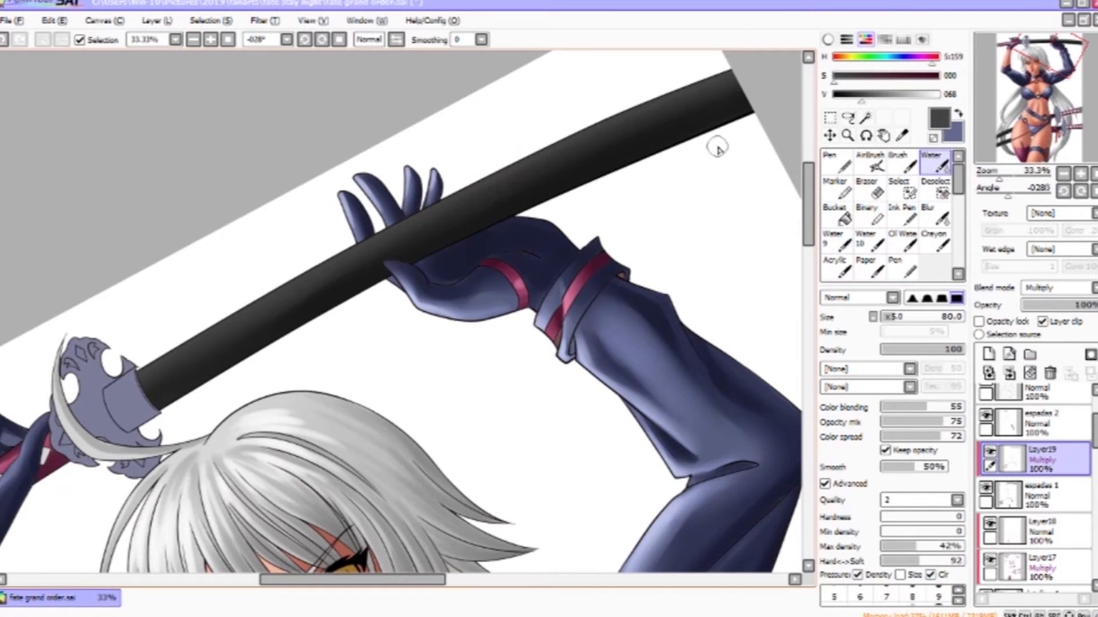
left_click(847, 135)
scroll(394, 351, "down", 2)
left_click_drag(635, 436, 515, 86)
left_click_drag(697, 492, 621, 376)
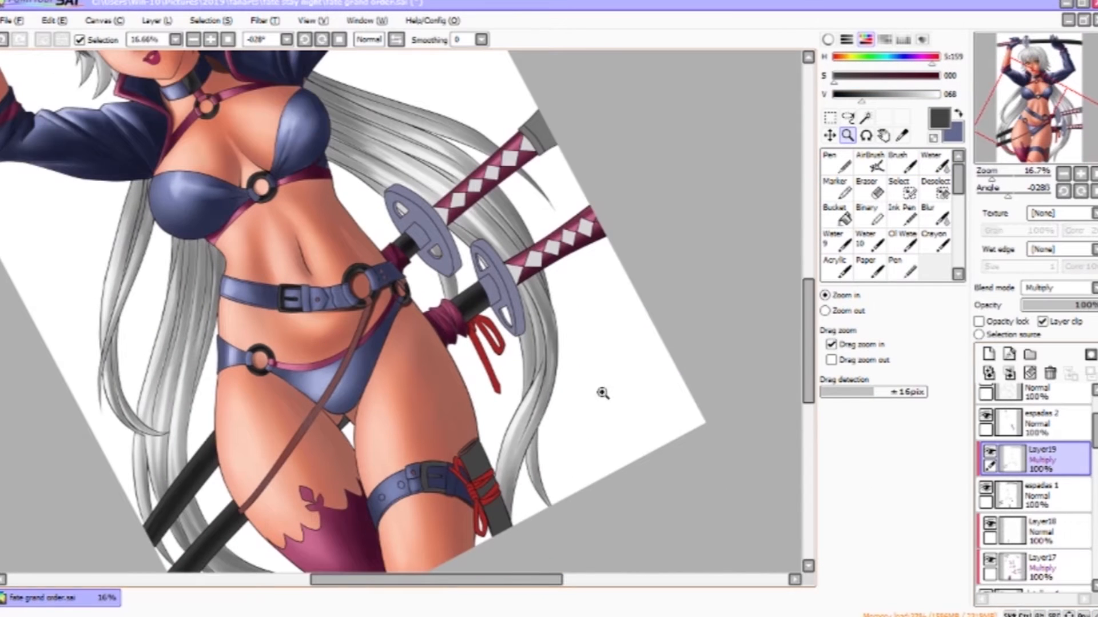
- Create a new clipped layer set to Screen blend mode and choose a lighter grey
left_click(988, 355)
left_click(1043, 322)
left_click(1057, 289)
left_click(1057, 329)
left_click(890, 94)
- Airbrush soft highlights on the raised sword's scabbard and hilt with a large brush
scroll(495, 315, "up", 2)
left_click_drag(479, 311, 536, 377)
key("b")
mouse_move(534, 366)
left_mouse_down()
mouse_move(517, 313)
mouse_move(465, 358)
left_mouse_up()
left_click_drag(188, 503, 741, 108)
left_click_drag(421, 375, 523, 237)
left_click_drag(566, 336, 471, 483)
left_click_drag(683, 183, 623, 531)
left_click_drag(458, 137, 434, 515)
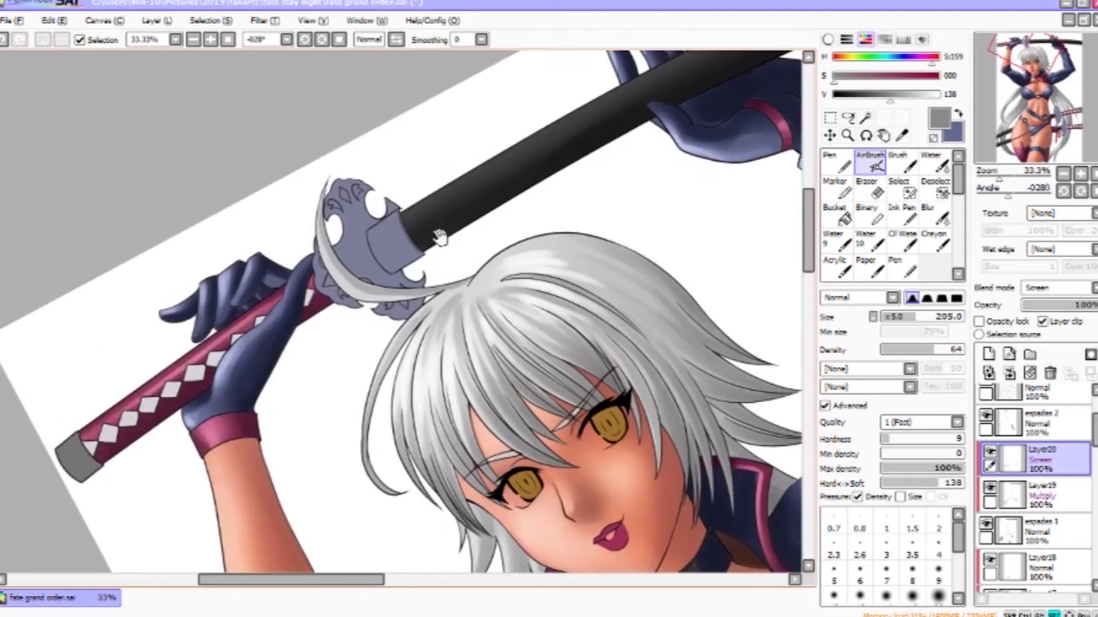
left_click_drag(571, 217, 378, 414)
left_click_drag(275, 369, 215, 411)
left_click_drag(248, 386, 458, 289)
left_click_drag(572, 486, 577, 86)
mouse_move(646, 563)
left_mouse_down()
mouse_move(650, 365)
mouse_move(546, 200)
left_mouse_up()
key("bracketleft")
key("bracketleft")
key("bracketleft")
key("bracketleft")
key("bracketleft")
key("bracketleft")
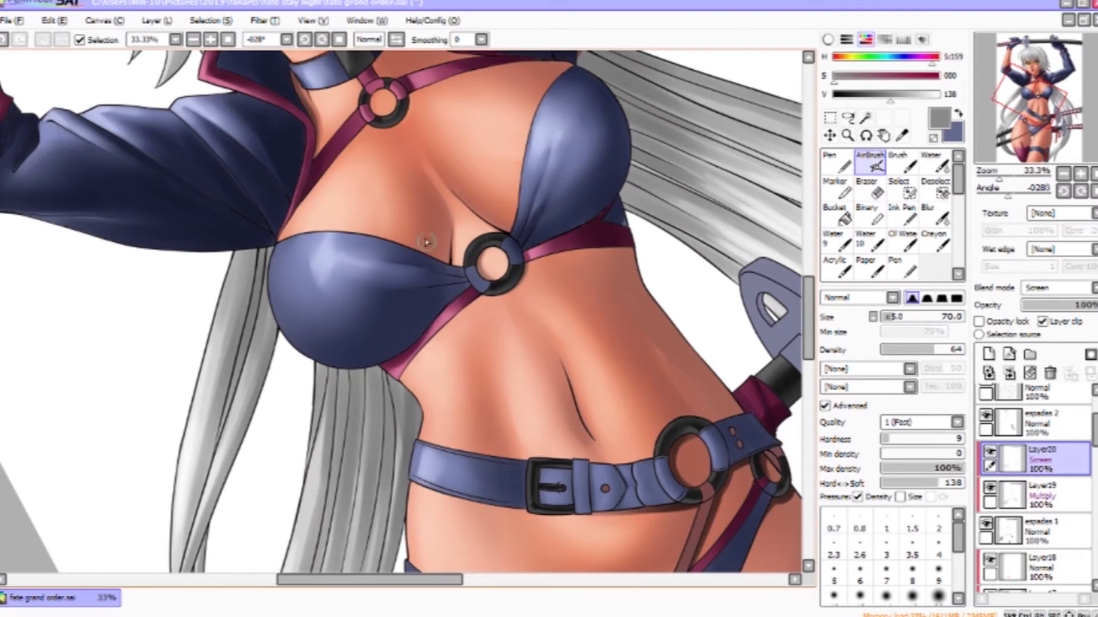
- Airbrush highlights on the bra ring and belt metal with a 70 size brush
left_click_drag(506, 289, 446, 172)
left_click_drag(604, 333, 610, 310)
left_click_drag(470, 394, 539, 213)
left_click_drag(485, 326, 523, 333)
left_click_drag(723, 346, 482, 504)
left_click_drag(578, 409, 559, 14)
- Return to the Multiply layer, pick a darker tone and shade the thigh strap buckle, blending with Water
left_click(1043, 496)
left_click(958, 114)
left_click_drag(863, 76, 833, 76)
left_click_drag(895, 95, 858, 94)
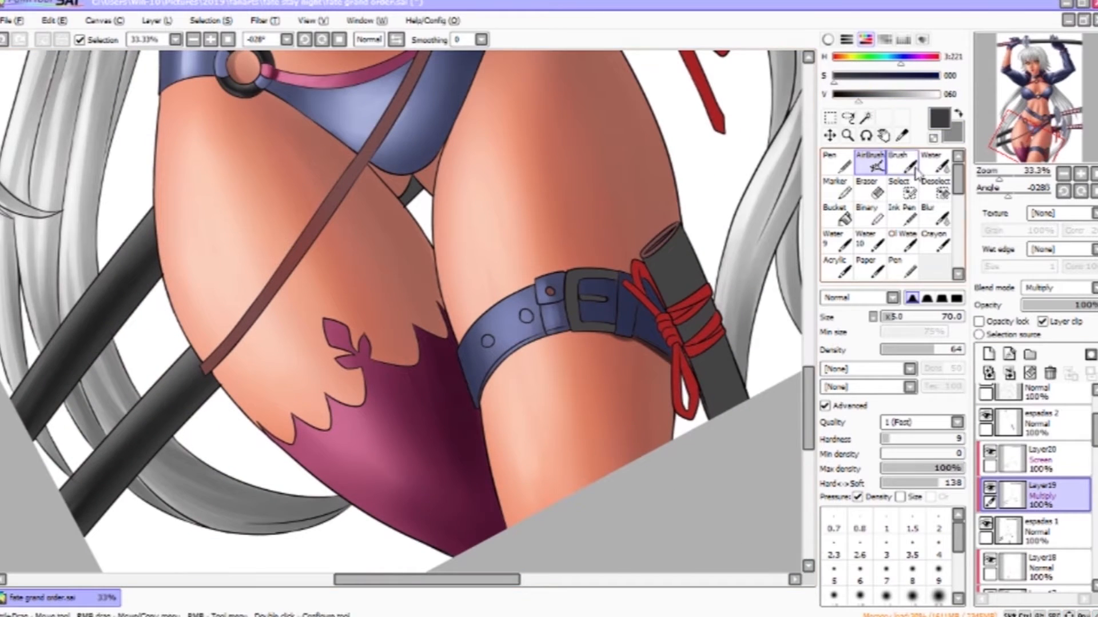
left_click(901, 162)
scroll(629, 343, "up", 2)
mouse_move(502, 174)
left_mouse_down()
mouse_move(504, 284)
mouse_move(496, 187)
left_mouse_up()
key("bracketleft")
left_click_drag(512, 290, 587, 291)
left_click_drag(505, 176, 603, 178)
left_click_drag(515, 296, 595, 300)
left_click_drag(503, 182, 508, 280)
left_click_drag(572, 229, 521, 228)
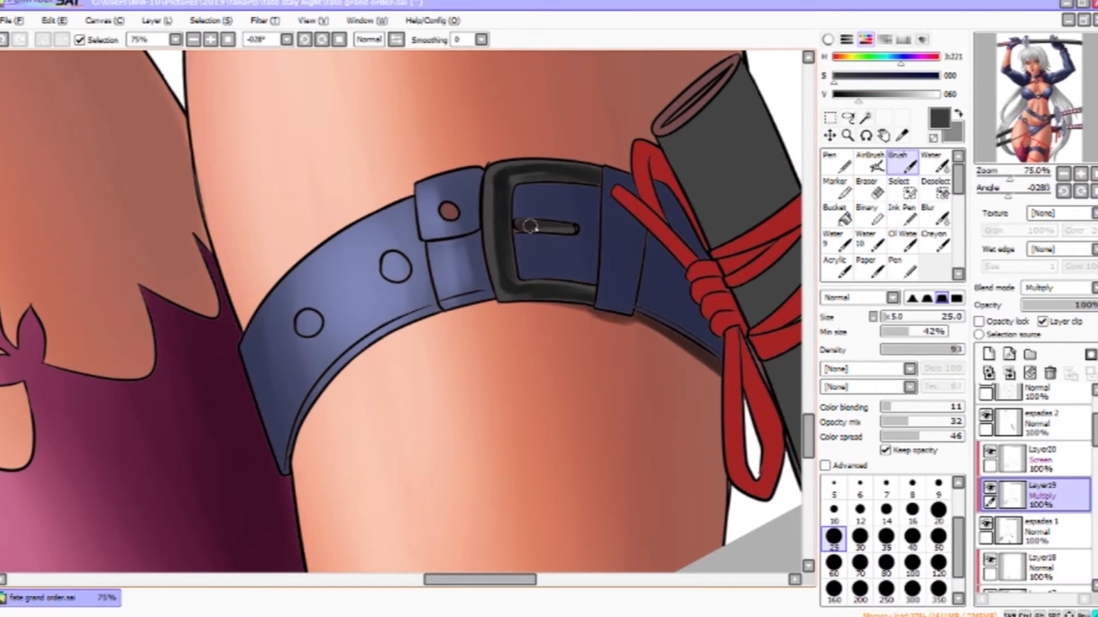
left_click(935, 162)
left_click_drag(591, 171, 581, 181)
left_click_drag(546, 294, 594, 297)
- Switch to the Screen layer, pick a light colour and paint highlights on the thigh strap buckle
left_click(1044, 459)
left_click(959, 113)
left_click(870, 162)
left_click_drag(486, 181, 508, 286)
left_click_drag(895, 95, 927, 98)
key("b")
left_click_drag(491, 164, 492, 299)
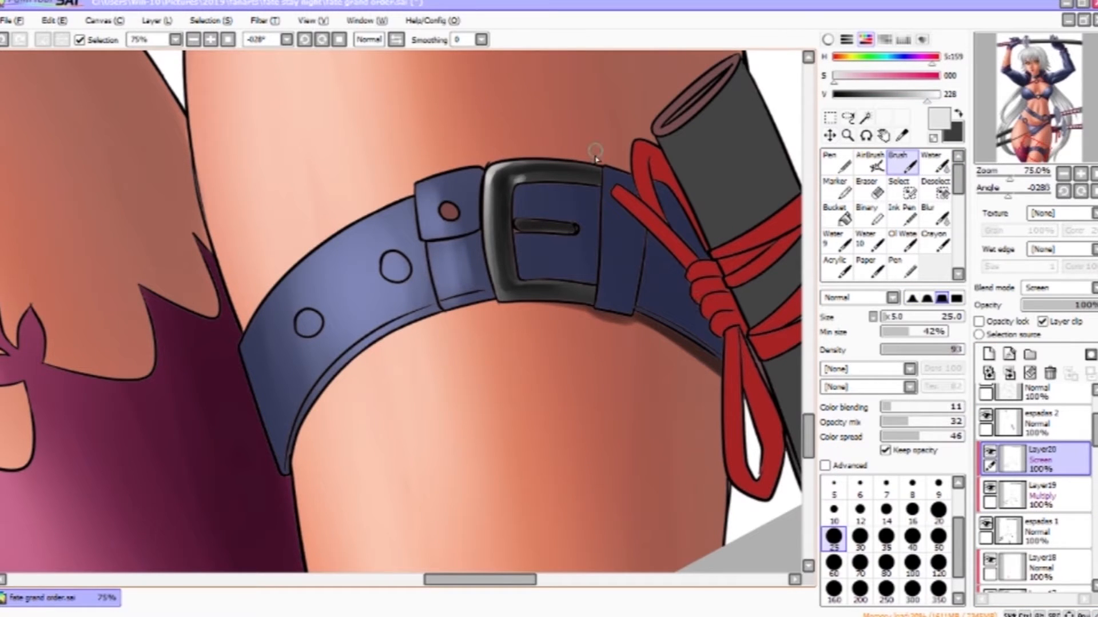
key("x")
left_click_drag(540, 300, 595, 303)
mouse_move(552, 269)
left_mouse_down()
mouse_move(595, 394)
mouse_move(623, 532)
left_mouse_up()
mouse_move(232, 69)
left_mouse_down()
mouse_move(554, 323)
mouse_move(800, 304)
left_mouse_up()
key("x")
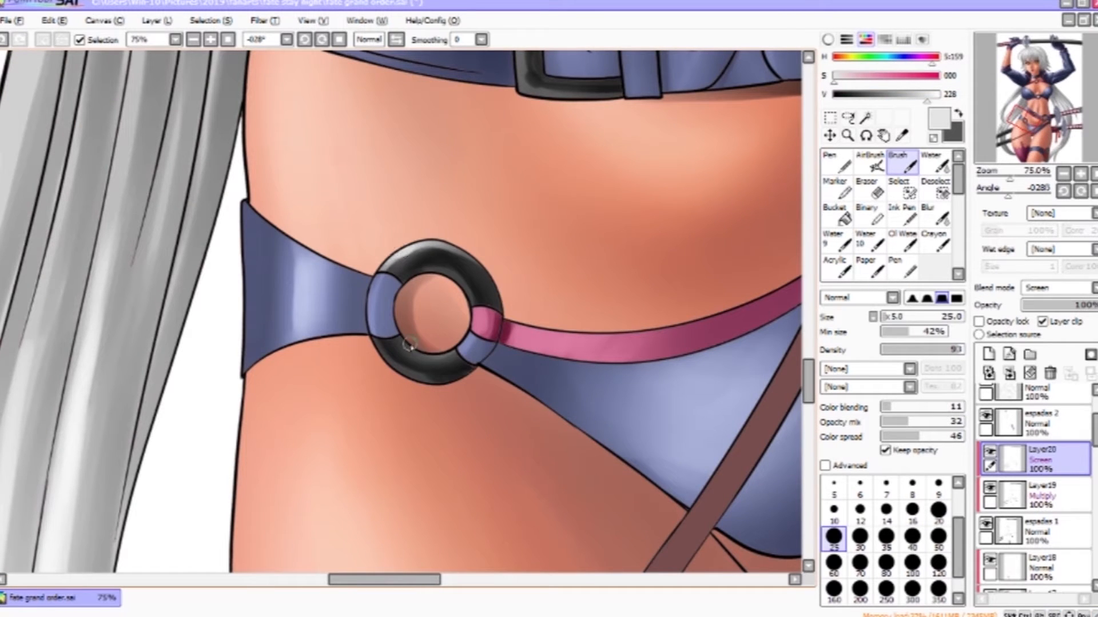
- Paint light highlights on the hip ring and the belt buckle and ring
mouse_move(566, 220)
left_mouse_down()
mouse_move(412, 325)
mouse_move(410, 394)
left_mouse_up()
left_click_drag(421, 299, 440, 296)
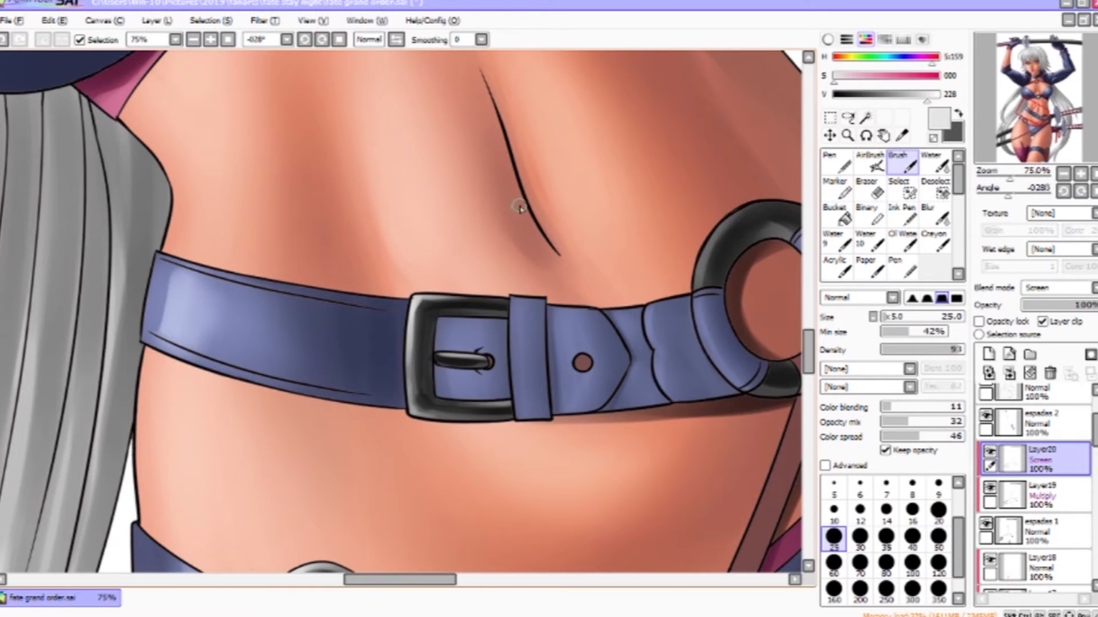
left_click_drag(721, 248, 503, 305)
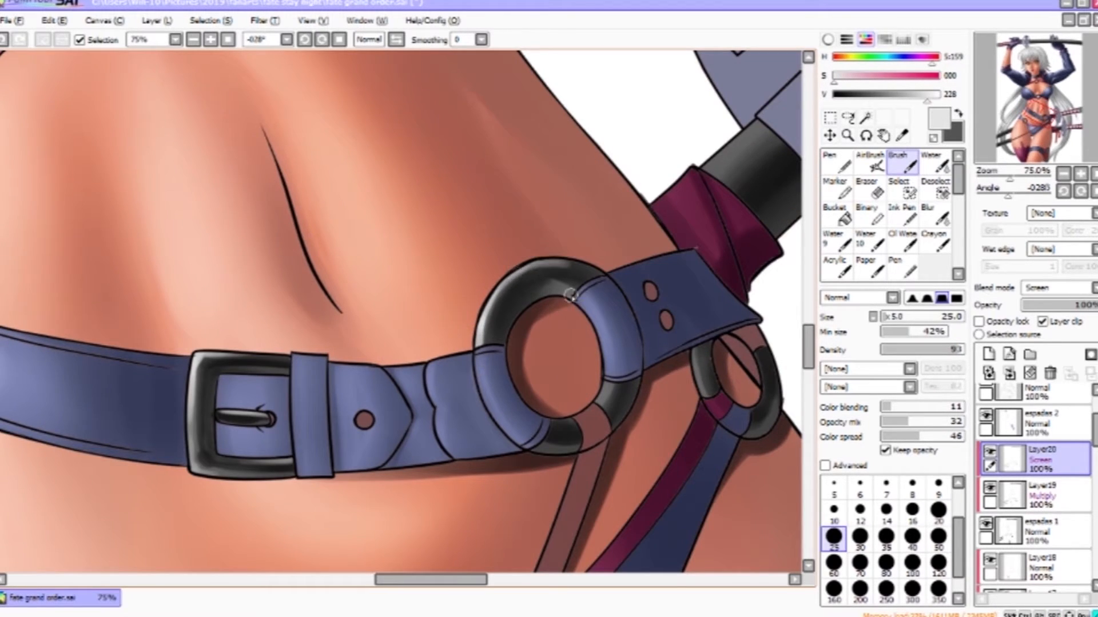
left_click_drag(713, 397, 596, 343)
left_click_drag(188, 108, 704, 513)
left_click_drag(458, 227, 453, 256)
left_click_drag(546, 249, 577, 446)
left_click_drag(246, 83, 318, 312)
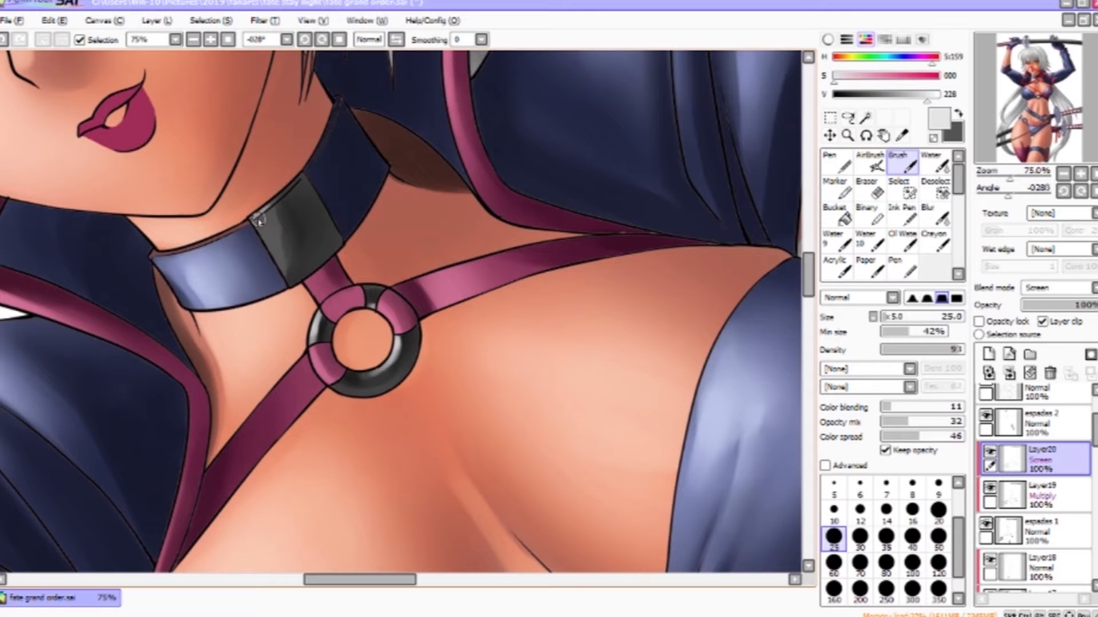
- Highlight the choker's metal plate, blending with the Water tool
left_click(934, 163)
left_click_drag(265, 235, 275, 264)
left_click(902, 164)
left_click_drag(273, 210, 278, 265)
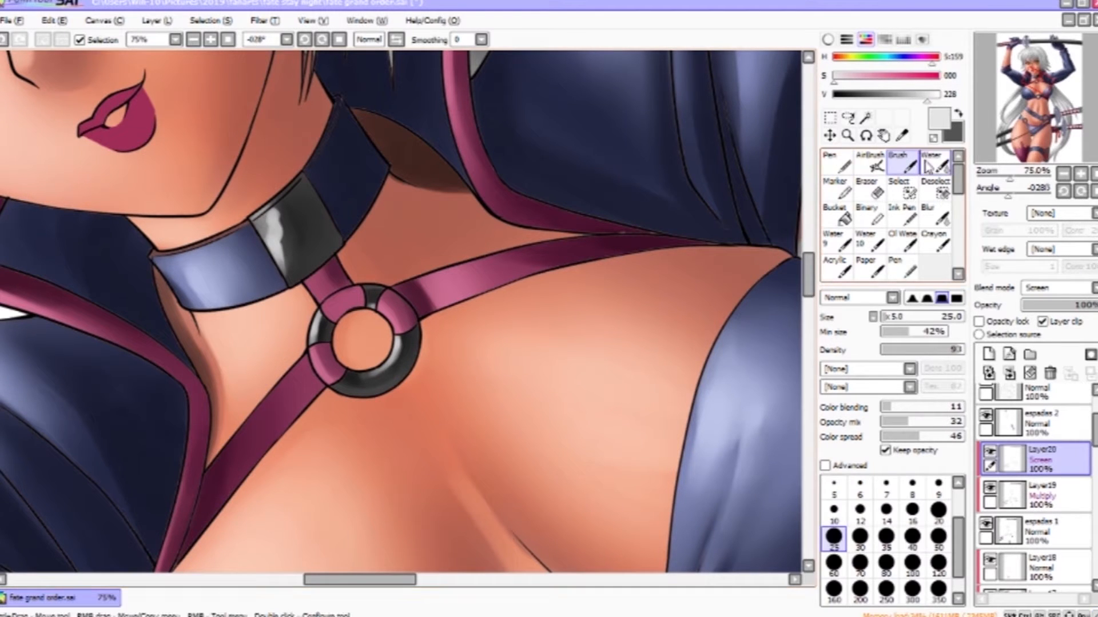
left_click(934, 163)
left_click_drag(363, 93, 507, 275)
- Zoom out and blend the highlights on the hip and thigh with the Water tool
scroll(507, 275, "down", 3)
left_click_drag(692, 549, 563, 75)
left_click_drag(795, 537, 713, 313)
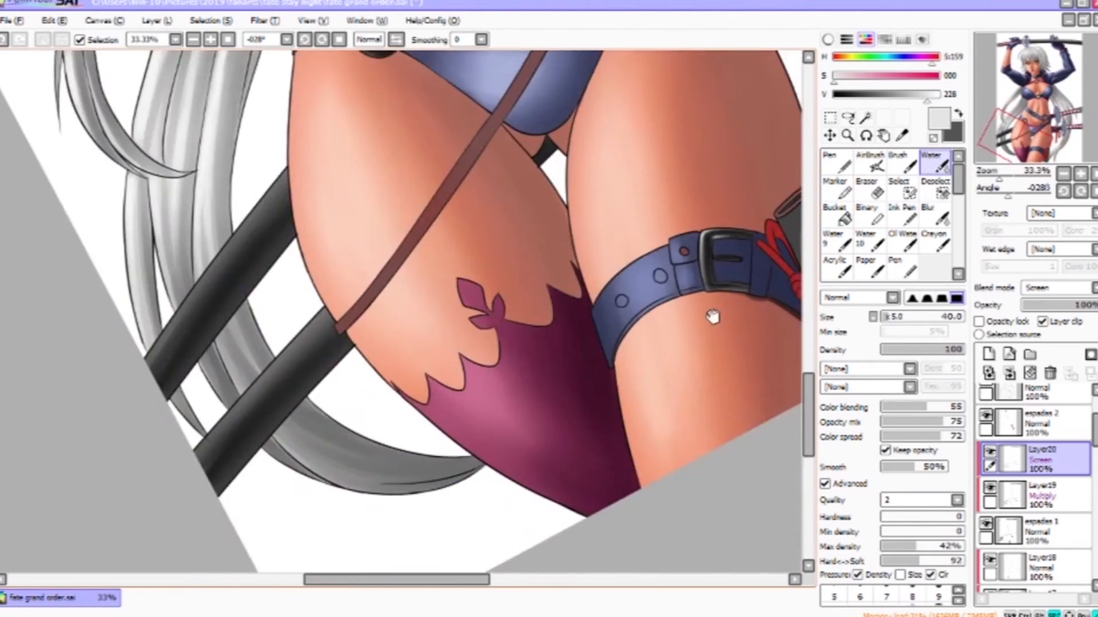
mouse_move(626, 57)
left_mouse_down()
mouse_move(641, 389)
mouse_move(675, 232)
left_mouse_up()
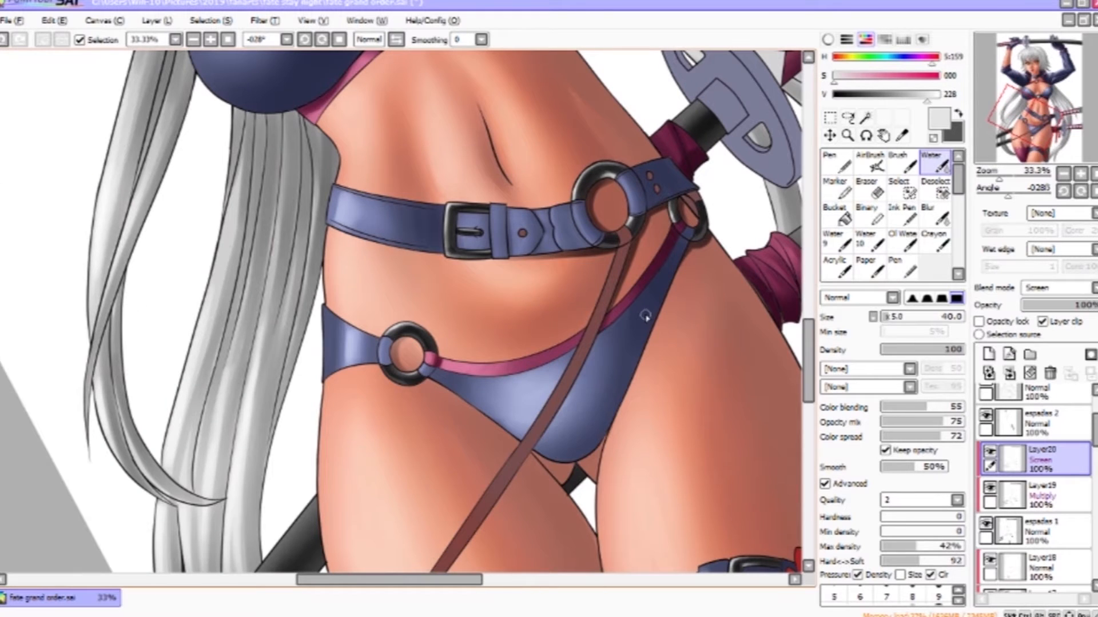
left_click_drag(655, 111, 698, 554)
left_click_drag(627, 375, 695, 302)
- Return to the Multiply layer, sample a dark colour from the canvas and blend torso shading with Water
left_click(1052, 496)
left_click(959, 114)
left_click(904, 162)
right_click(543, 393)
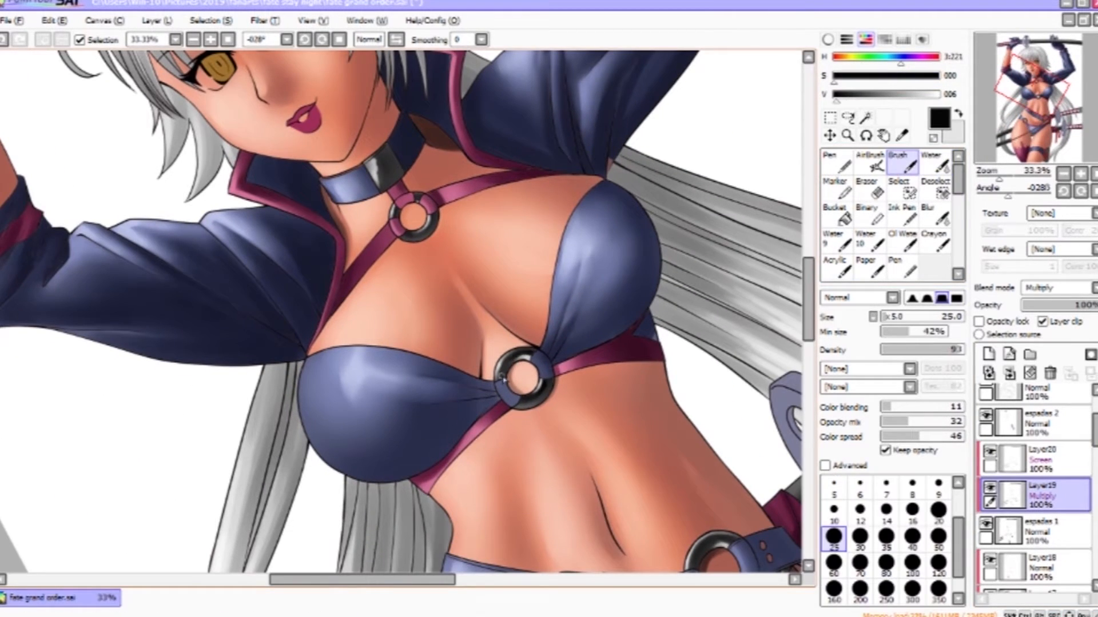
left_click(935, 164)
left_click_drag(760, 389, 625, 166)
left_click(903, 164)
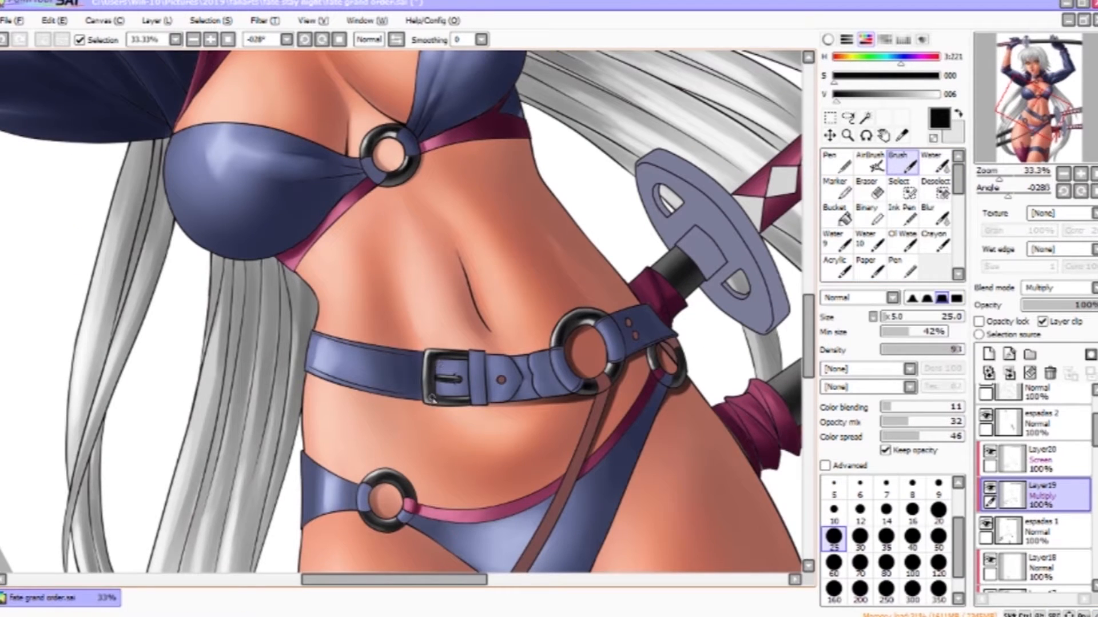
- Paint a light grey highlight along the long black sword sheath on the Screen layer with a 210-size brush
left_click_drag(410, 502, 245, 194)
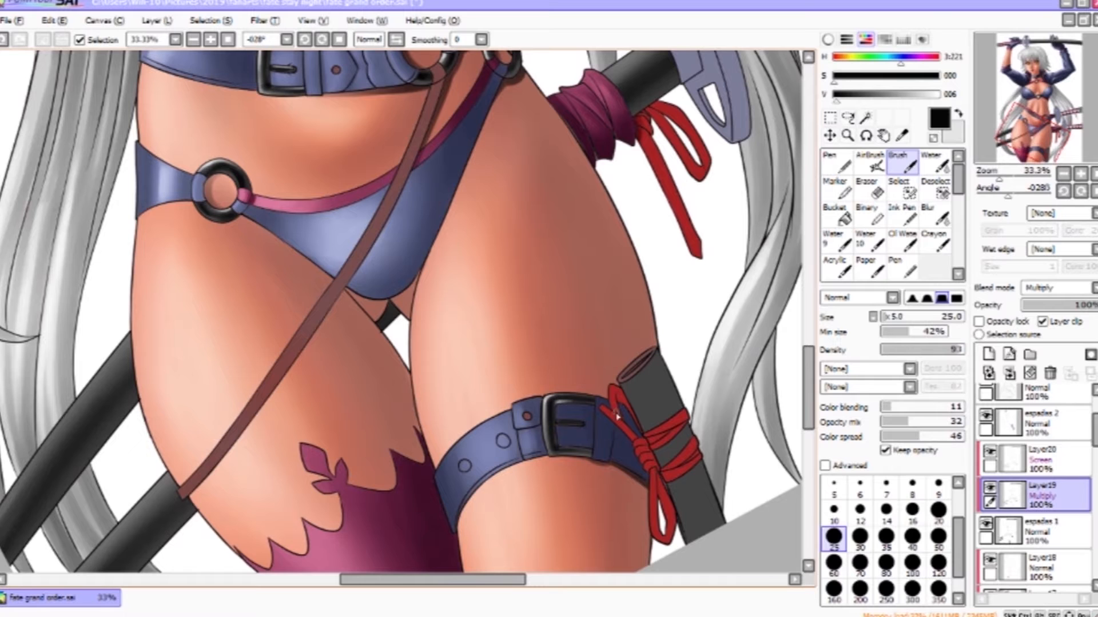
mouse_move(704, 195)
left_mouse_down()
mouse_move(593, 383)
mouse_move(732, 292)
left_mouse_up()
left_click(1052, 459)
left_click(870, 163)
left_click(900, 94)
left_click_drag(610, 179, 674, 179)
left_click_drag(274, 326, 577, 196)
left_click(903, 166)
key("x")
left_click_drag(477, 238, 522, 222)
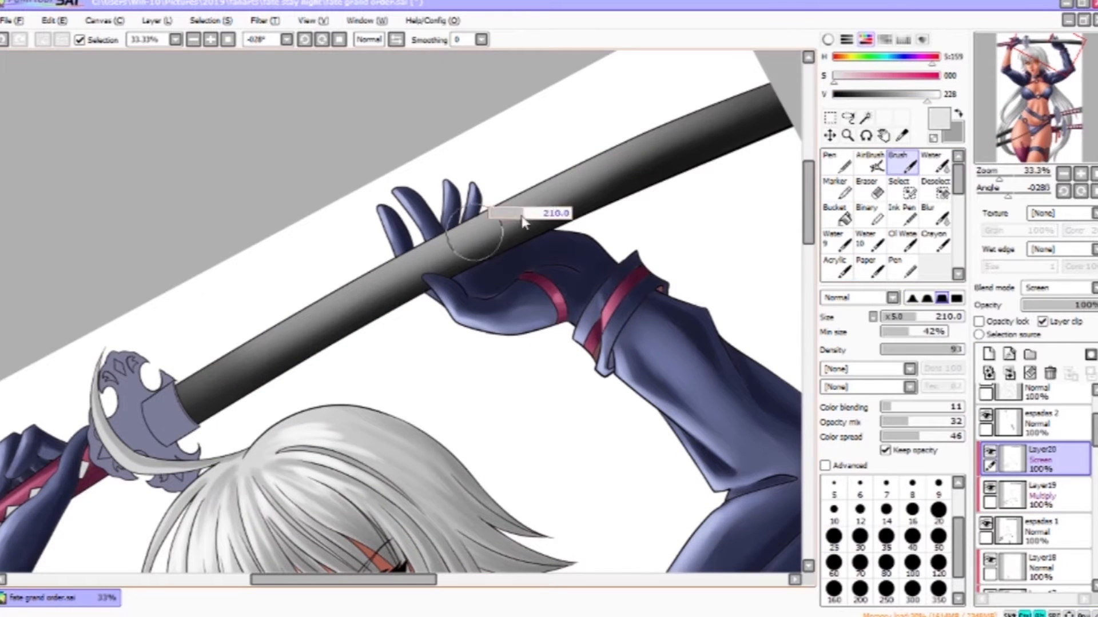
left_click_drag(423, 252, 632, 165)
key("ctrl+z")
left_click_drag(495, 220, 675, 143)
left_click_drag(457, 245, 326, 303)
left_click_drag(658, 152, 280, 326)
- Blend the sheath highlight with the Water tool and add a soft AirBrush gradient along the sheath
left_click(936, 164)
mouse_move(664, 186)
left_mouse_down()
mouse_move(713, 174)
mouse_move(464, 254)
left_mouse_up()
left_click_drag(353, 303, 280, 353)
left_click(869, 163)
key("ctrl+z")
left_click_drag(419, 278, 476, 235)
left_click(919, 483)
left_click_drag(388, 289, 629, 189)
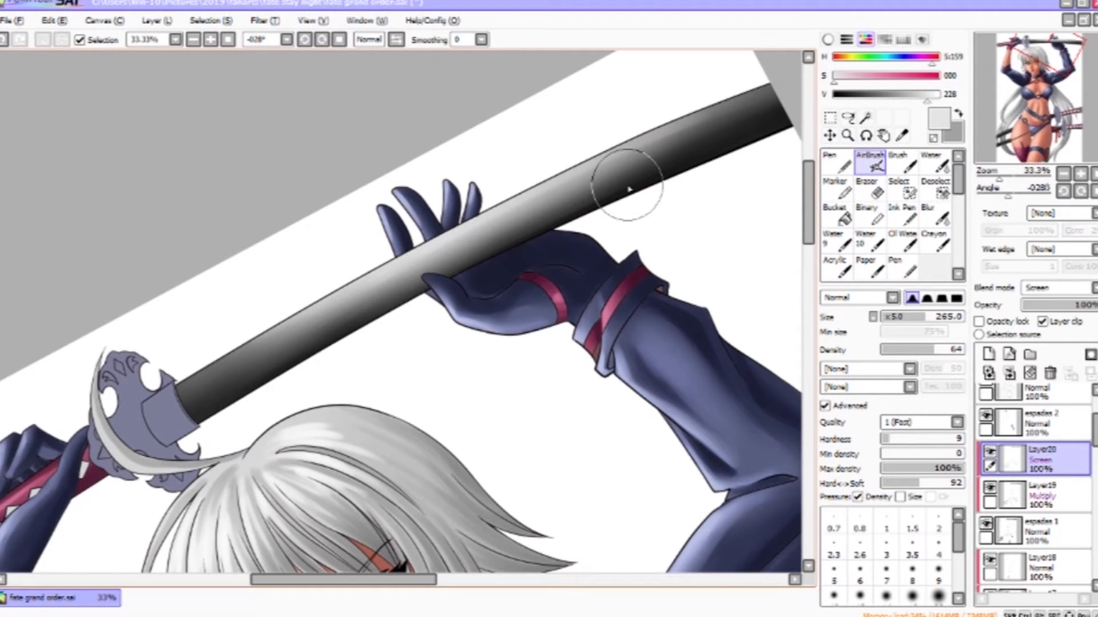
- Reset the canvas rotation, pan down to the thigh and browse through the layer stack
key("Home")
left_click_drag(522, 434, 549, 92)
left_click_drag(617, 486, 708, 267)
left_click(1061, 495)
left_click(1071, 436)
left_click(986, 416)
left_click(989, 488)
left_click(989, 560)
mouse_move(1096, 432)
left_mouse_down()
mouse_move(1095, 419)
mouse_move(1095, 451)
left_mouse_up()
left_click(989, 483)
left_click(989, 483)
left_click_drag(1095, 452, 1096, 513)
left_click(986, 497)
left_click(985, 496)
scroll(1029, 486, "up", 5)
left_click(1076, 463)
left_click(986, 421)
mouse_move(1095, 456)
left_mouse_down()
mouse_move(1096, 421)
mouse_move(1096, 448)
left_mouse_up()
left_click(986, 430)
left_click(986, 502)
left_click(1044, 436)
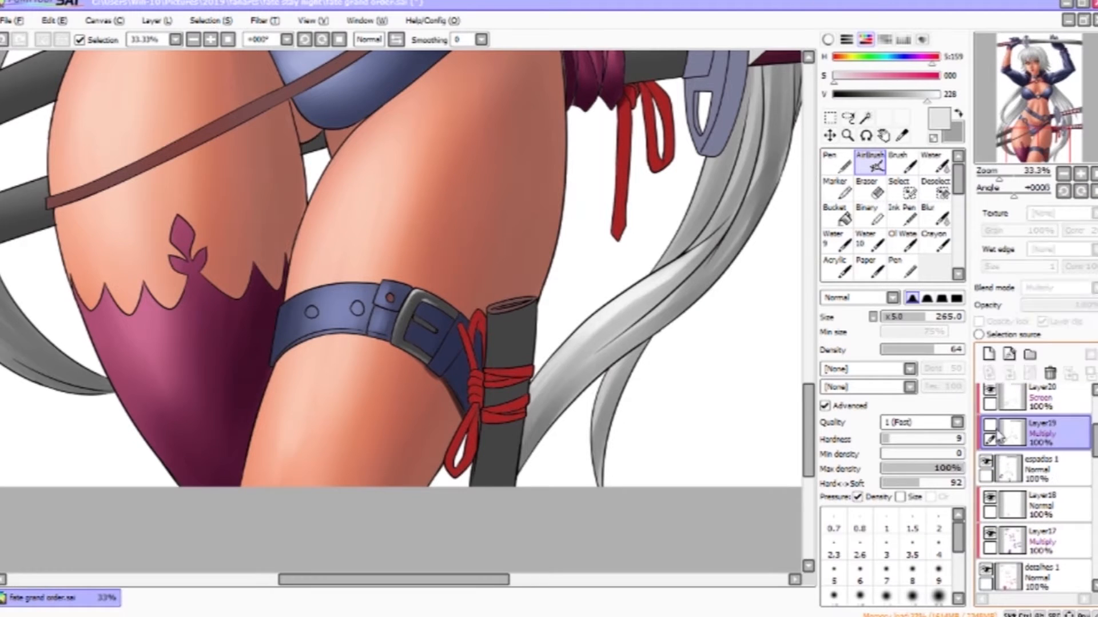
left_click(990, 426)
key("x")
left_click(903, 165)
right_click(527, 345)
left_click(936, 165)
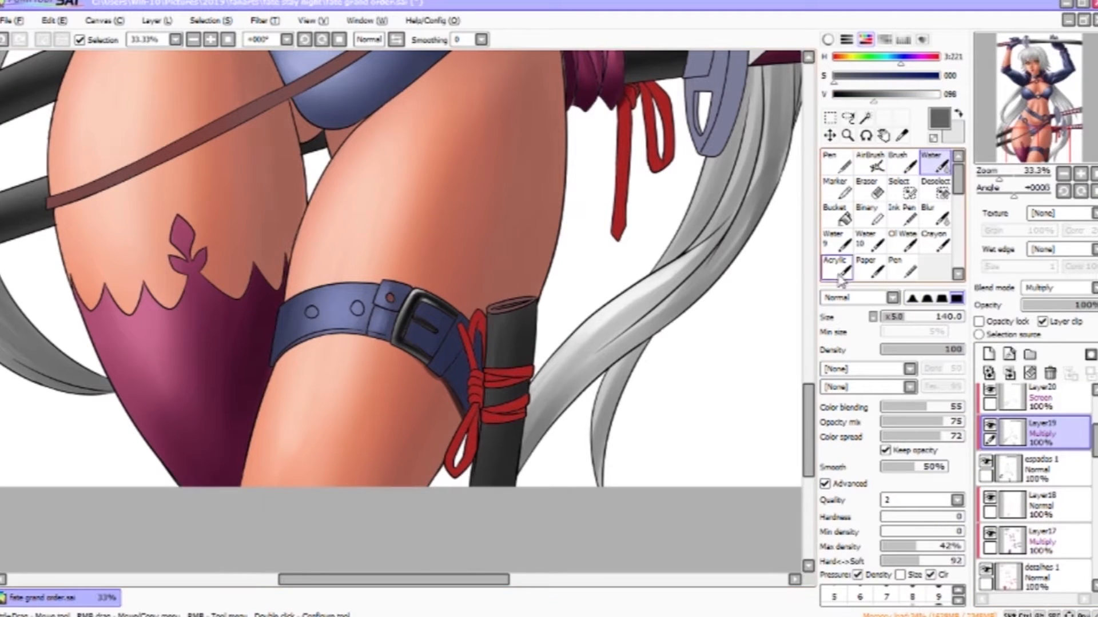
left_click(858, 96)
left_click(903, 165)
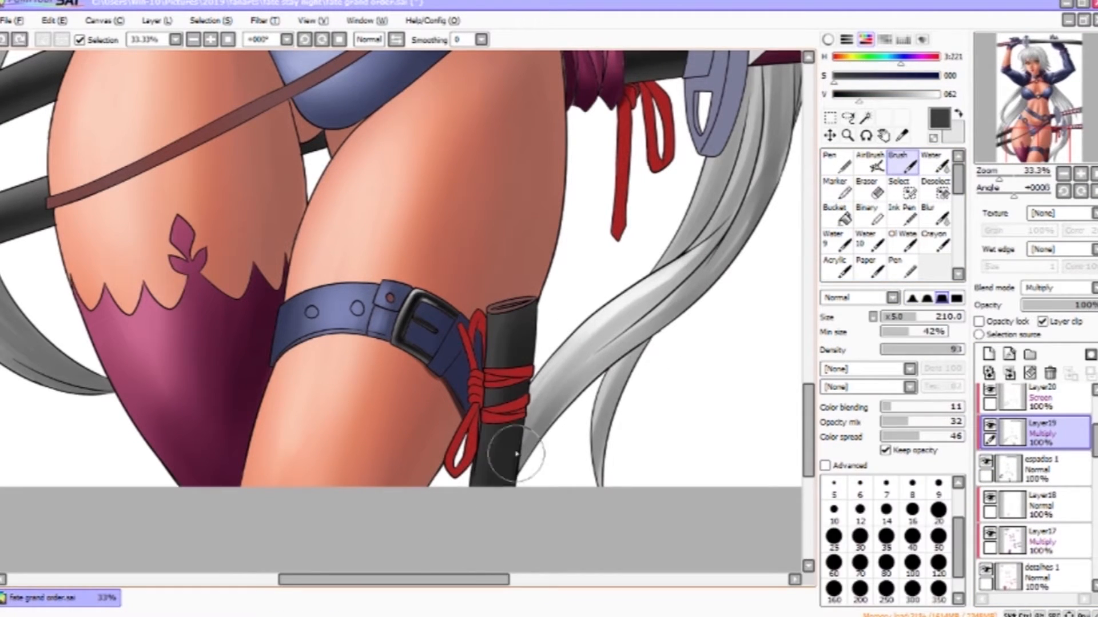
left_click(936, 165)
scroll(1035, 457, "up", 2)
left_click(1023, 449)
left_click(872, 94)
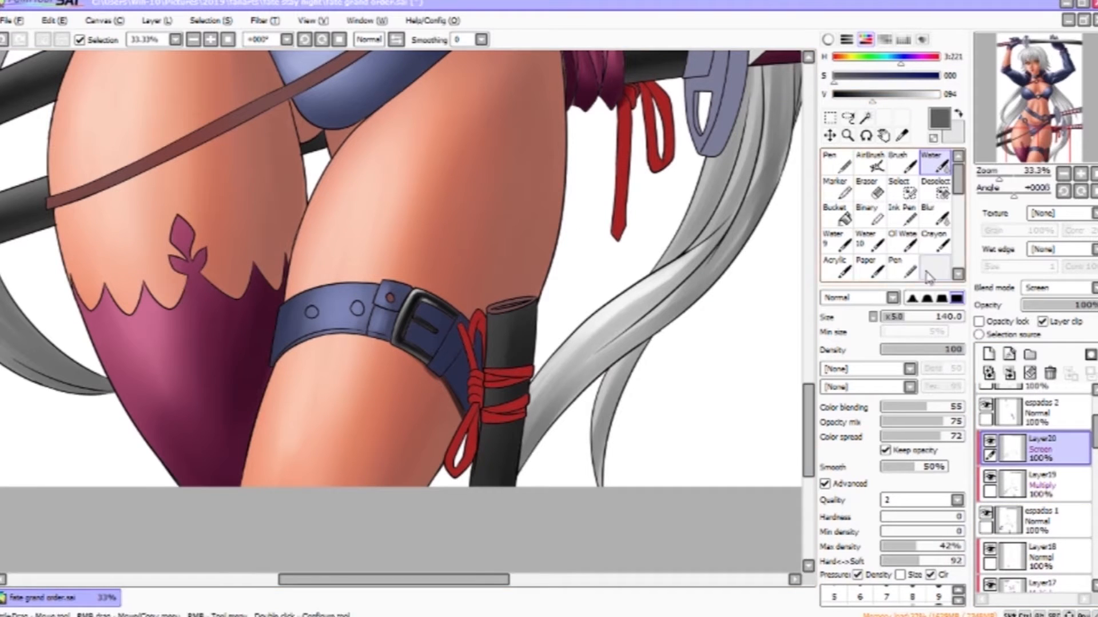
left_click(904, 165)
left_click(936, 165)
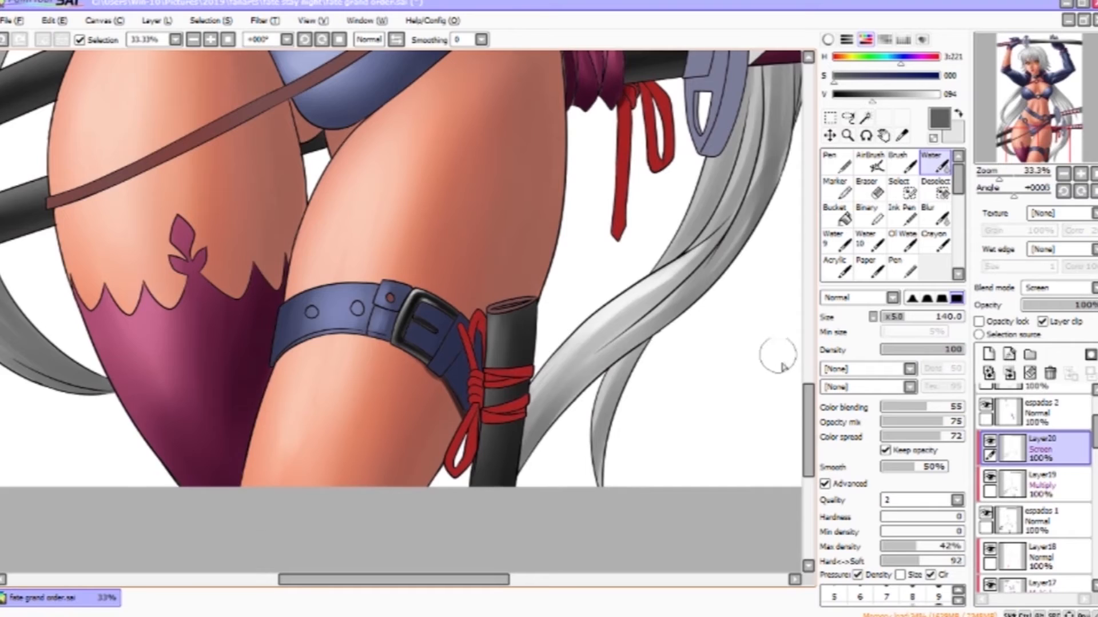
left_click_drag(807, 396, 808, 344)
- Create a new clipped Multiply layer near the top of the stack and pick a dark blue-grey colour
scroll(1037, 486, "up", 3)
left_click(1041, 510)
left_click(989, 354)
left_click(1057, 288)
left_click(1040, 314)
left_click(1042, 321)
left_click(1043, 116)
left_click(904, 165)
right_click(607, 332)
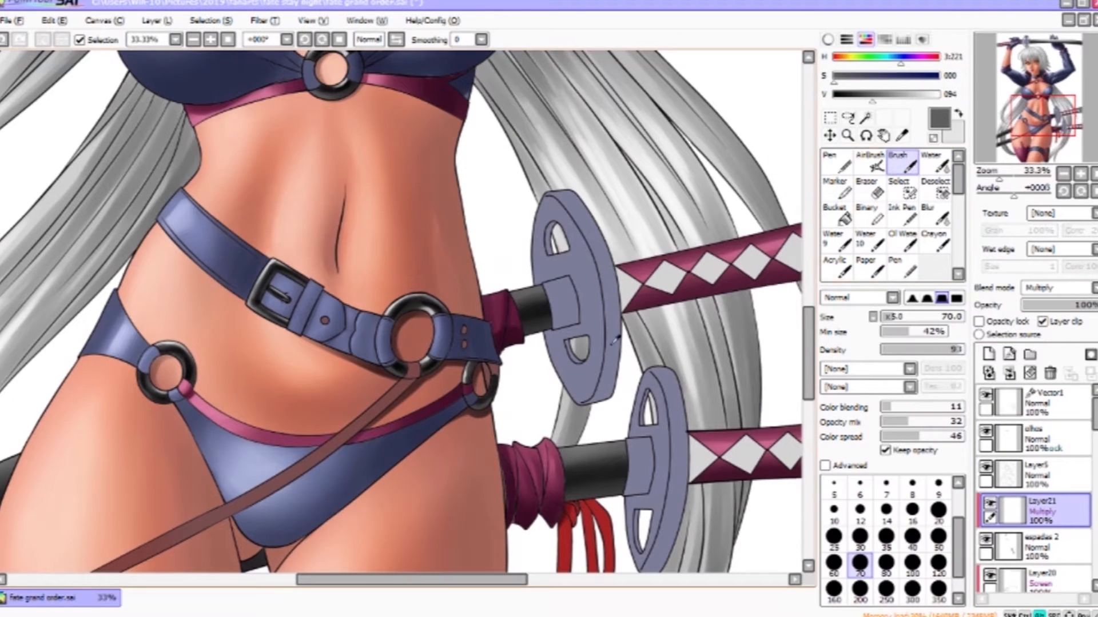
left_click(1009, 547)
left_click(990, 510)
left_click(879, 95)
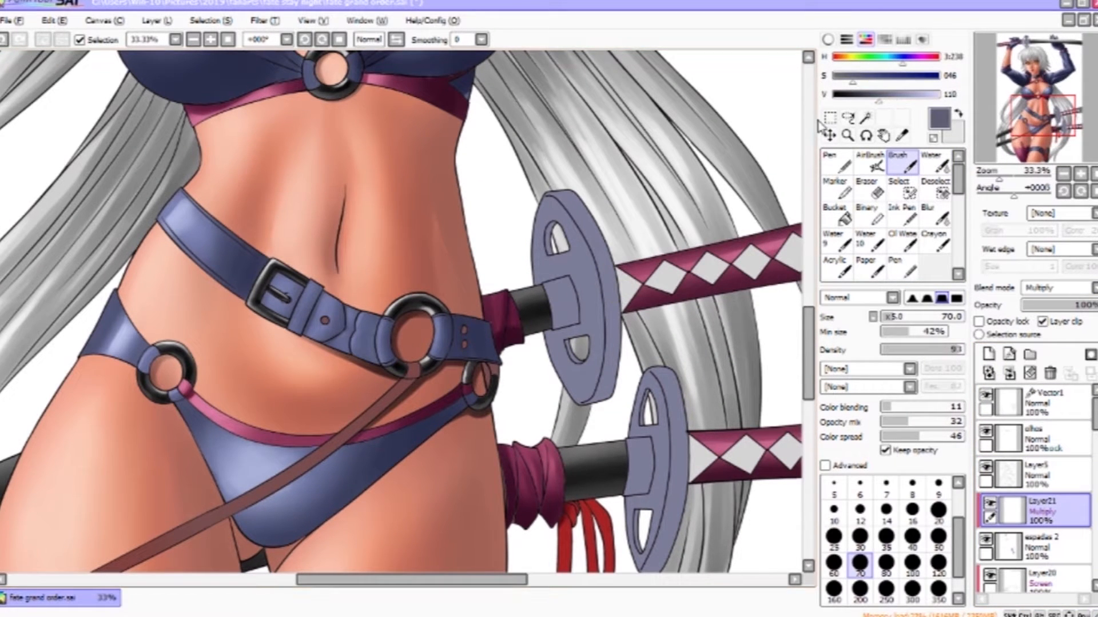
- Shade the upper sword's guard on the new Multiply layer, erasing the excess
left_click_drag(610, 348, 583, 220)
key("ctrl+z")
left_click_drag(601, 271, 613, 366)
key("ctrl+z")
left_click_drag(602, 255, 607, 392)
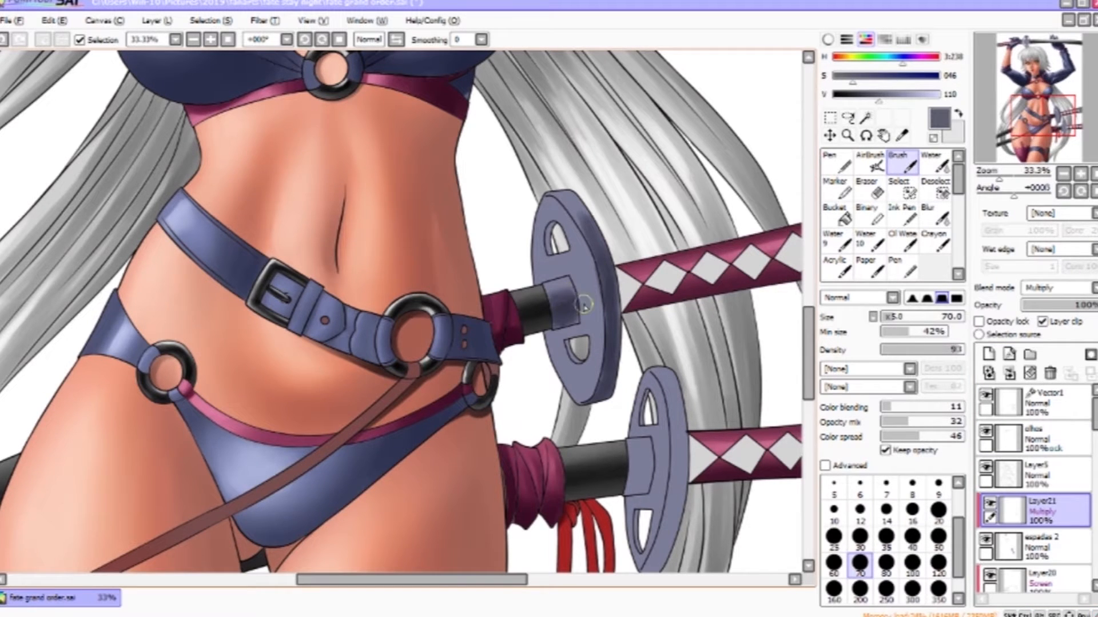
left_click_drag(585, 320, 591, 336)
key("e")
left_click_drag(577, 256, 559, 288)
- Enlarge the brush and shade the upper sword's black grip beside the guard
key("b")
left_click_drag(629, 295, 568, 287)
key("bracketright")
key("bracketright")
key("bracketright")
key("bracketright")
key("bracketright")
left_click_drag(517, 217, 514, 397)
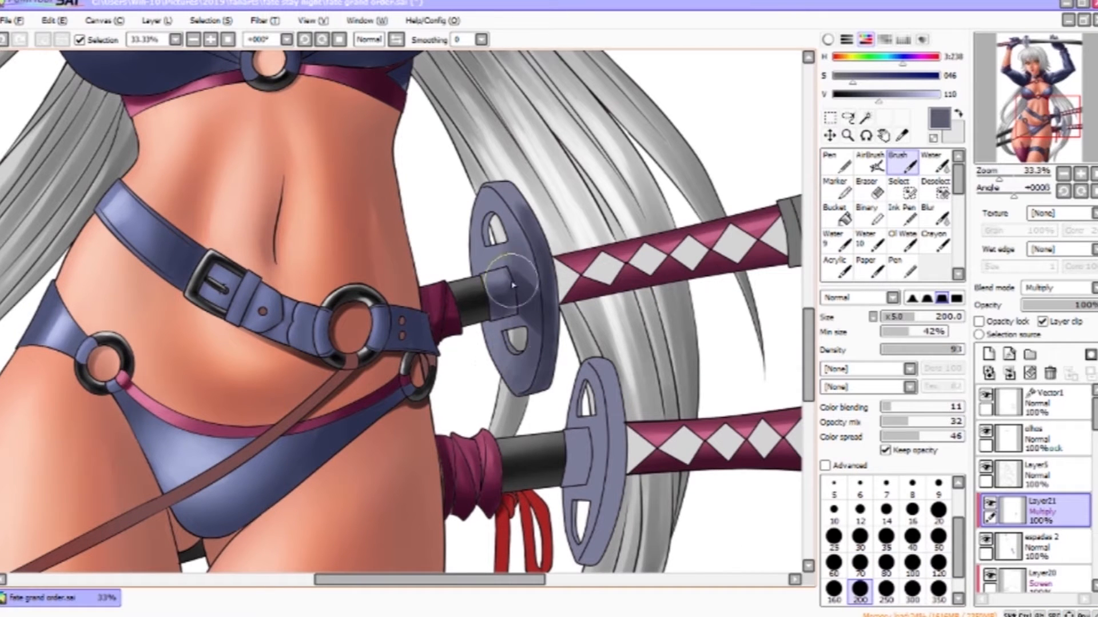
left_click_drag(509, 233, 511, 263)
key("c")
key("b")
- Shade the lower sword's guard and grip, blending the shadow with the Water tool
mouse_move(595, 474)
left_mouse_down()
mouse_move(511, 247)
mouse_move(493, 243)
mouse_move(506, 271)
left_mouse_up()
key("bracketleft")
key("bracketleft")
key("bracketleft")
key("bracketleft")
key("bracketright")
key("bracketright")
key("bracketright")
mouse_move(504, 313)
left_mouse_down()
mouse_move(528, 284)
mouse_move(529, 176)
left_mouse_up()
left_click_drag(529, 176, 526, 287)
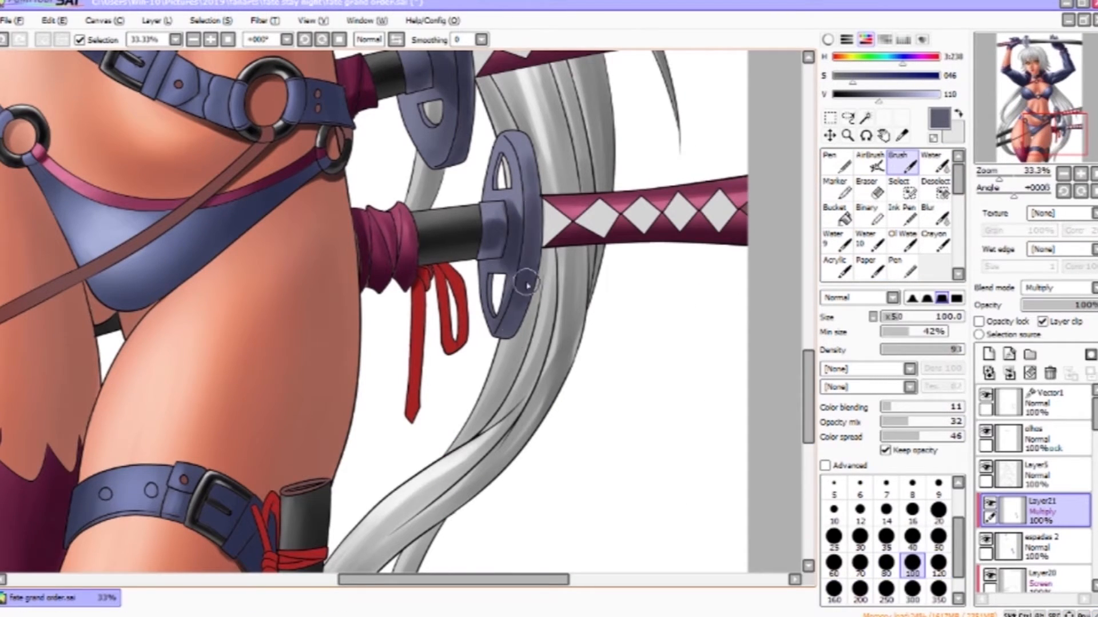
left_click(934, 162)
mouse_move(507, 276)
left_mouse_down()
mouse_move(544, 181)
mouse_move(546, 259)
left_mouse_up()
- Darken the colour and deepen the shading on the lower sword guard, blending with Water
key("b")
key("bracketleft")
key("bracketleft")
key("bracketleft")
key("bracketleft")
key("bracketleft")
key("bracketleft")
key("bracketleft")
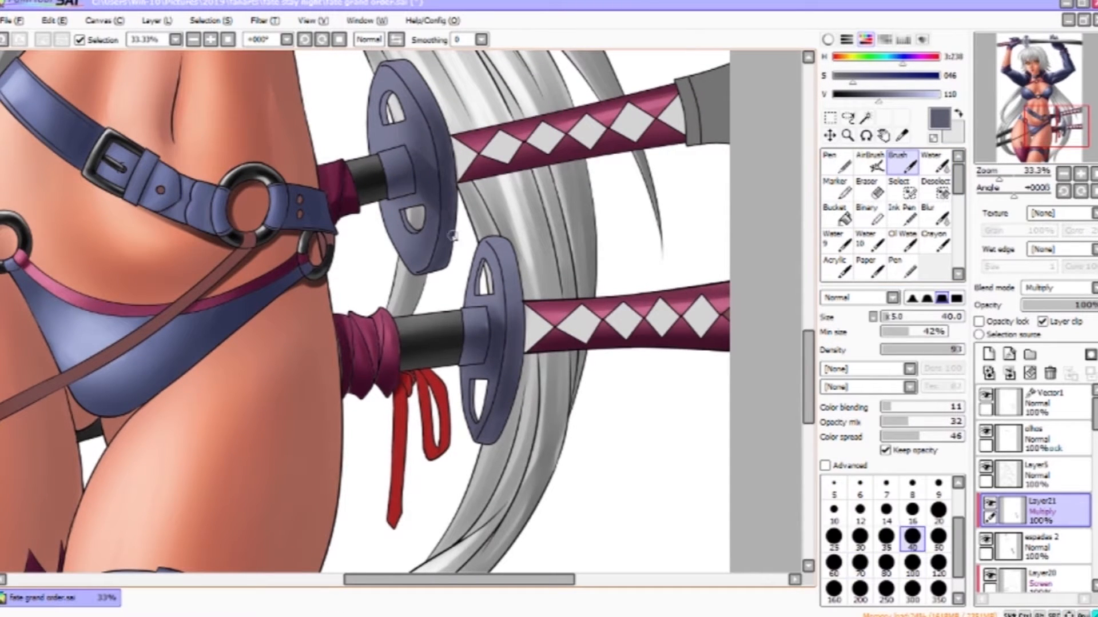
left_click_drag(877, 104, 864, 103)
key("bracketright")
key("bracketright")
key("bracketright")
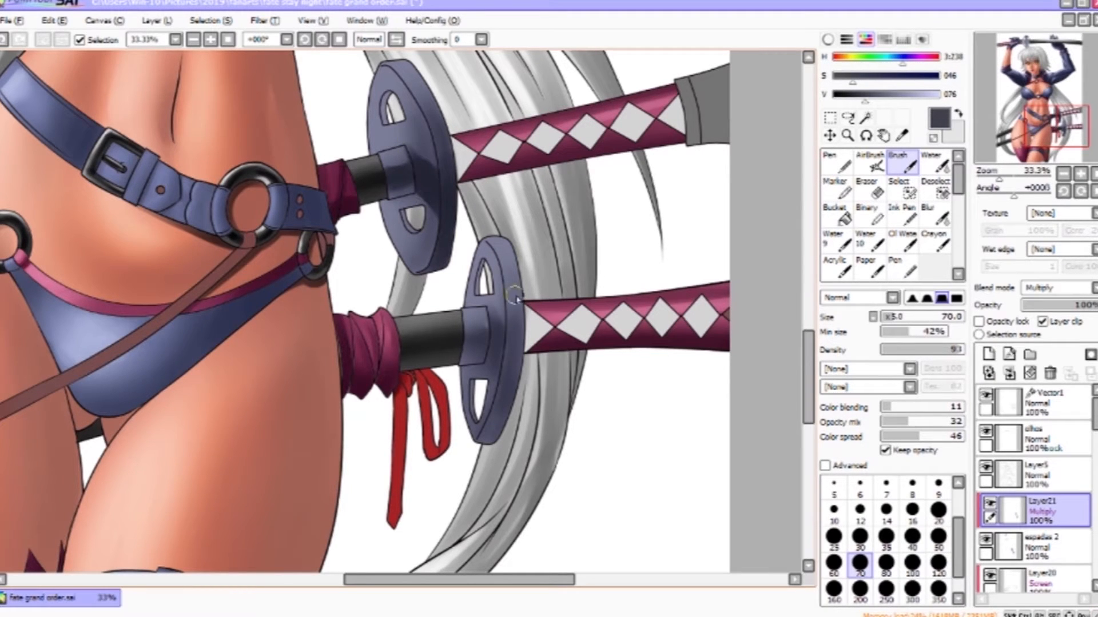
left_click_drag(518, 375, 487, 248)
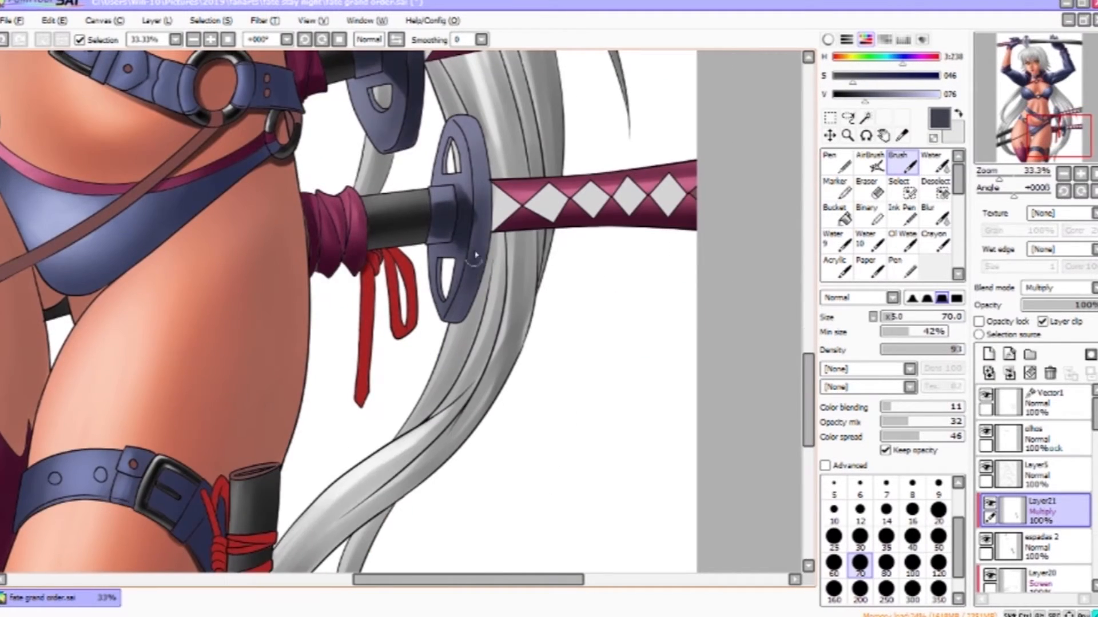
key("c")
mouse_move(472, 191)
left_mouse_down()
mouse_move(496, 192)
mouse_move(478, 250)
left_mouse_up()
left_click_drag(436, 94, 457, 94)
left_click_drag(479, 218, 490, 255)
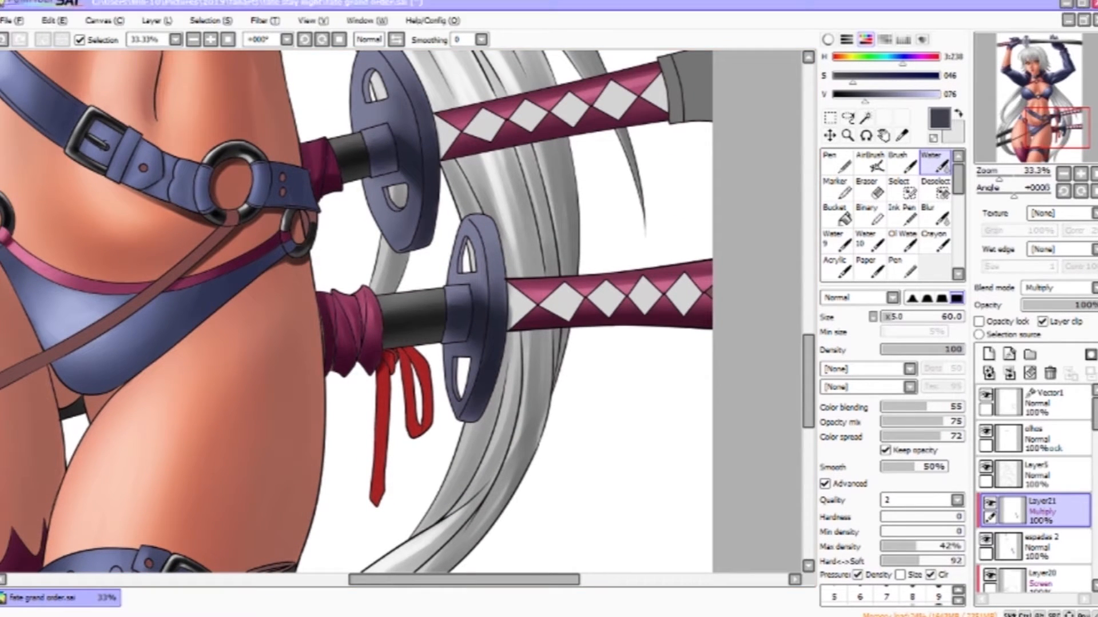
- Add further shadow to the lower sword guard and grip with the Brush and Water tools
left_click_drag(620, 321, 628, 404)
key("ctrl+z")
key("v")
right_click(460, 200)
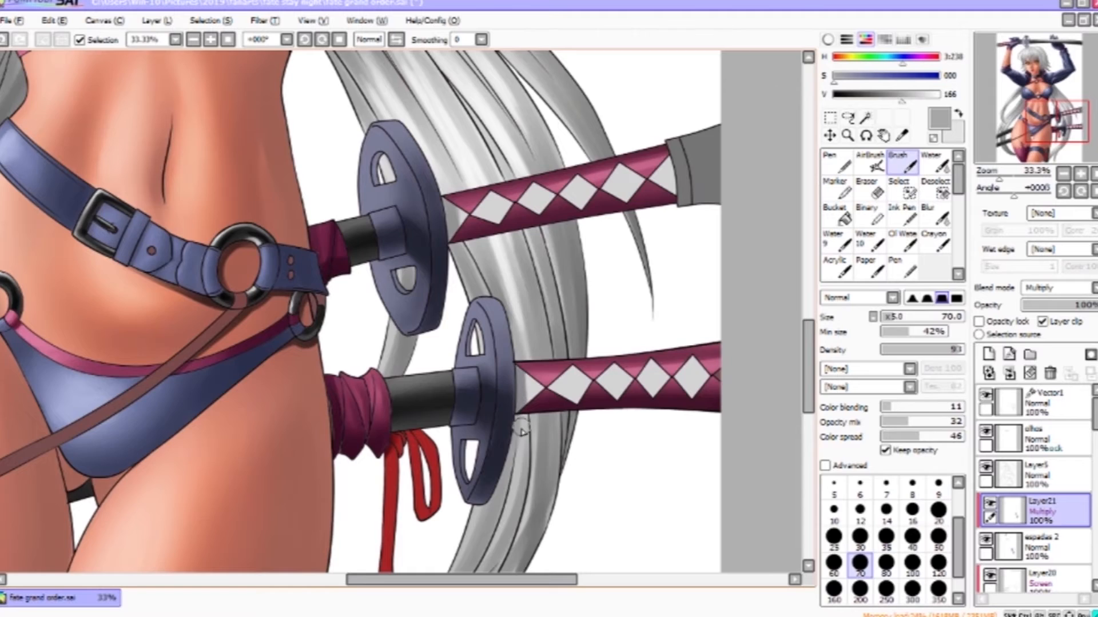
left_click_drag(521, 343, 521, 472)
left_click_drag(543, 332, 558, 255)
left_click_drag(653, 425, 663, 228)
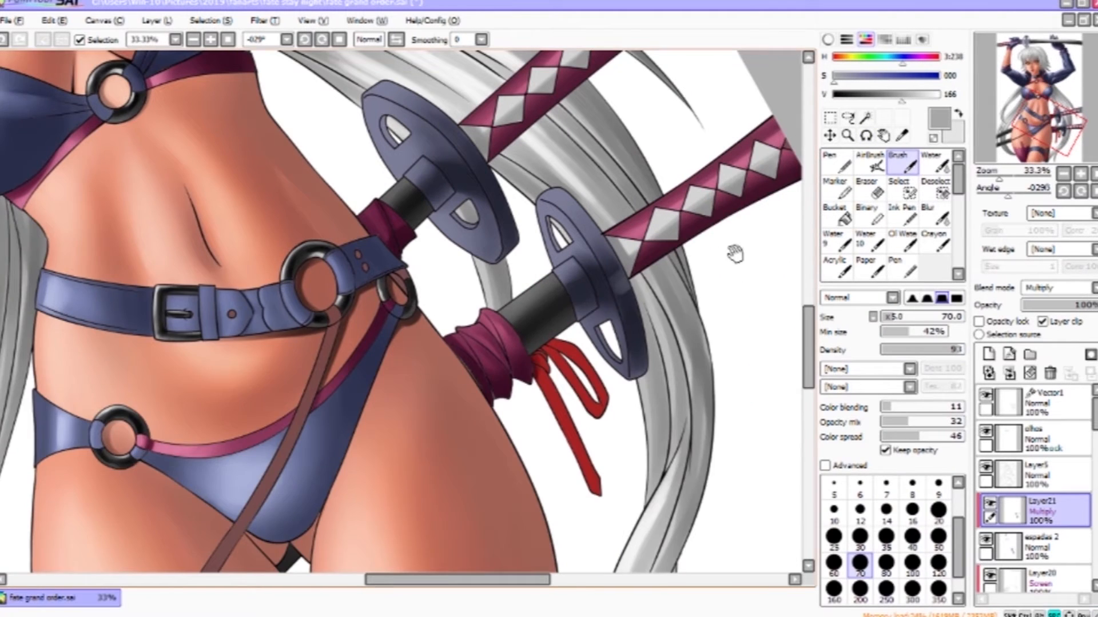
left_click_drag(735, 254, 690, 322)
key("c")
left_click_drag(654, 275, 618, 298)
left_click_drag(572, 91, 529, 127)
key("v")
left_click_drag(519, 245, 556, 326)
- Add a clipped Normal layer, sample a light lavender and paint highlights on the lower sword guard's rim
left_click(989, 355)
left_click(1043, 322)
right_click(365, 291)
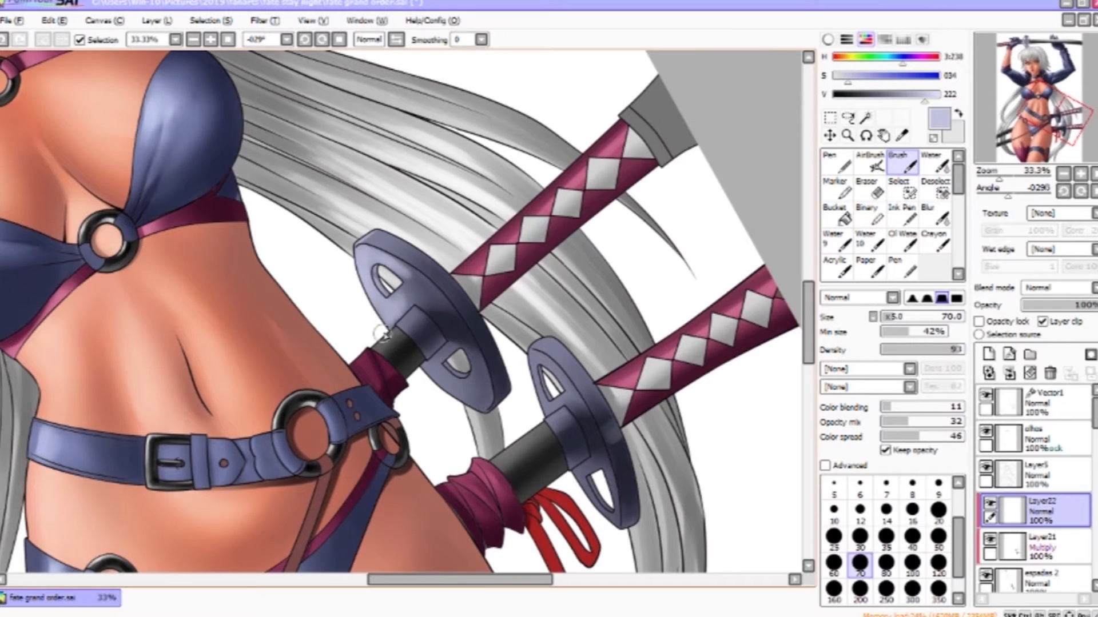
key("Home")
key("c")
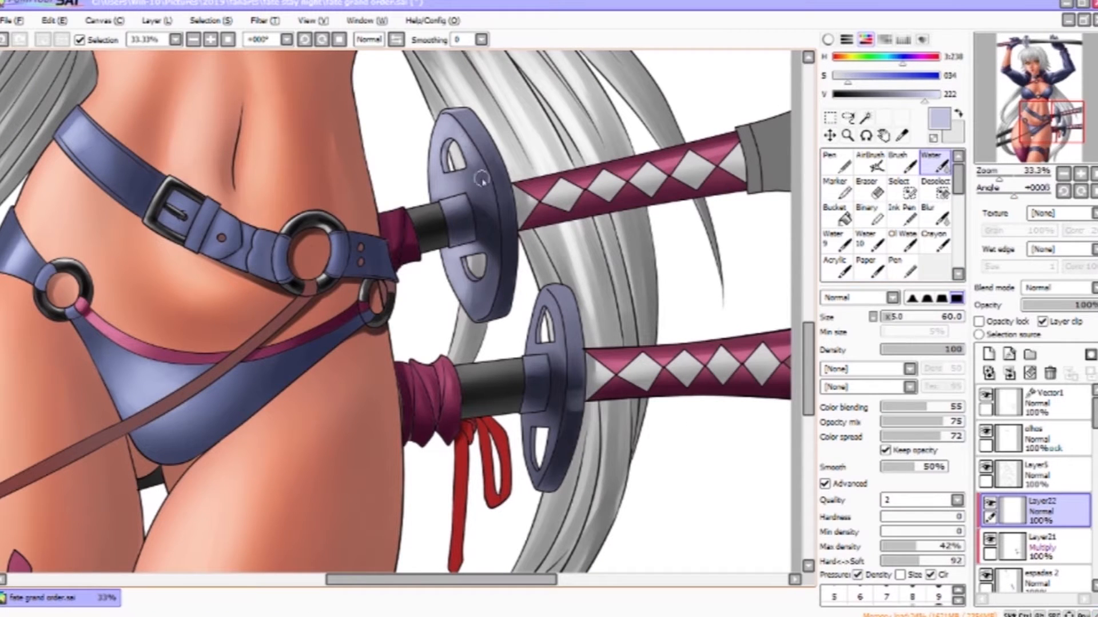
key("v")
left_click(937, 168)
left_click(1043, 548)
left_click(1051, 512)
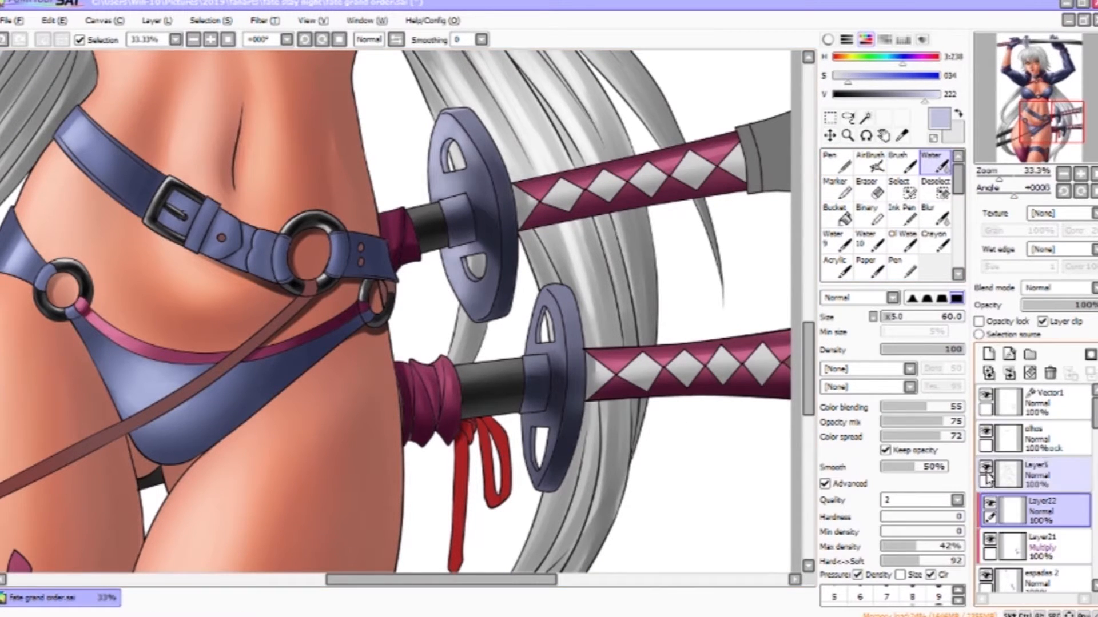
key("v")
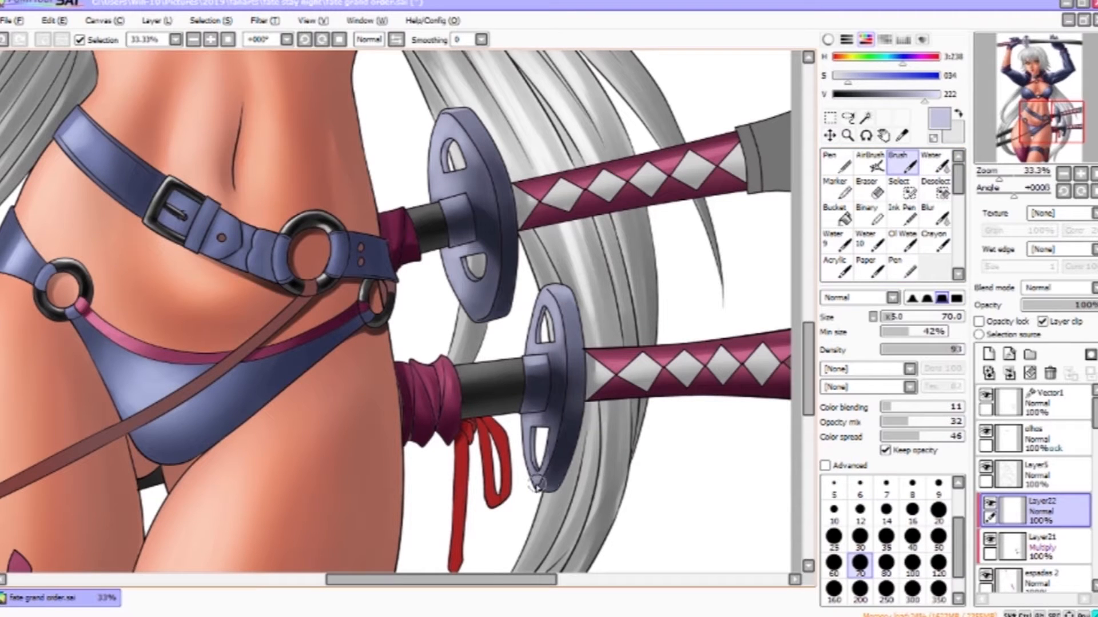
key("c")
key("e")
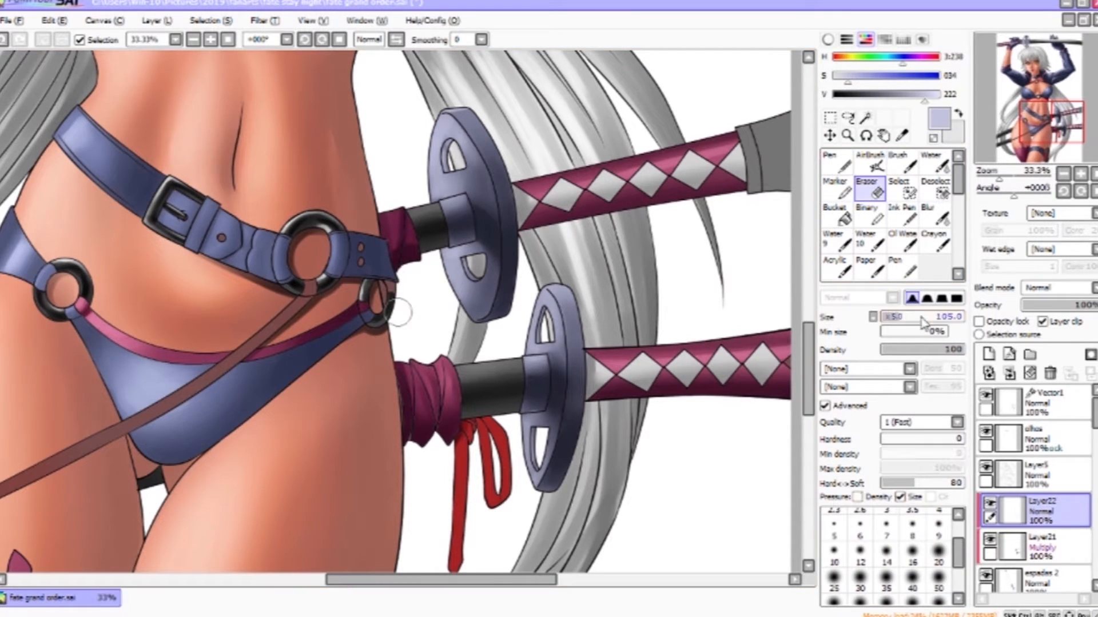
left_click(1020, 546)
left_click(855, 95)
key("v")
left_click_drag(539, 332, 545, 309)
left_click_drag(533, 432, 536, 464)
left_click(1045, 516)
- Add a clipped Overlay layer and airbrush a soft light glow over the sword guards
left_click(989, 355)
left_click(1056, 288)
left_click(1053, 349)
key("b")
right_click(462, 174)
left_click(939, 95)
left_click_drag(451, 120, 445, 240)
mouse_move(544, 320)
left_mouse_down()
mouse_move(523, 437)
mouse_move(537, 457)
left_mouse_up()
left_click_drag(464, 286, 480, 303)
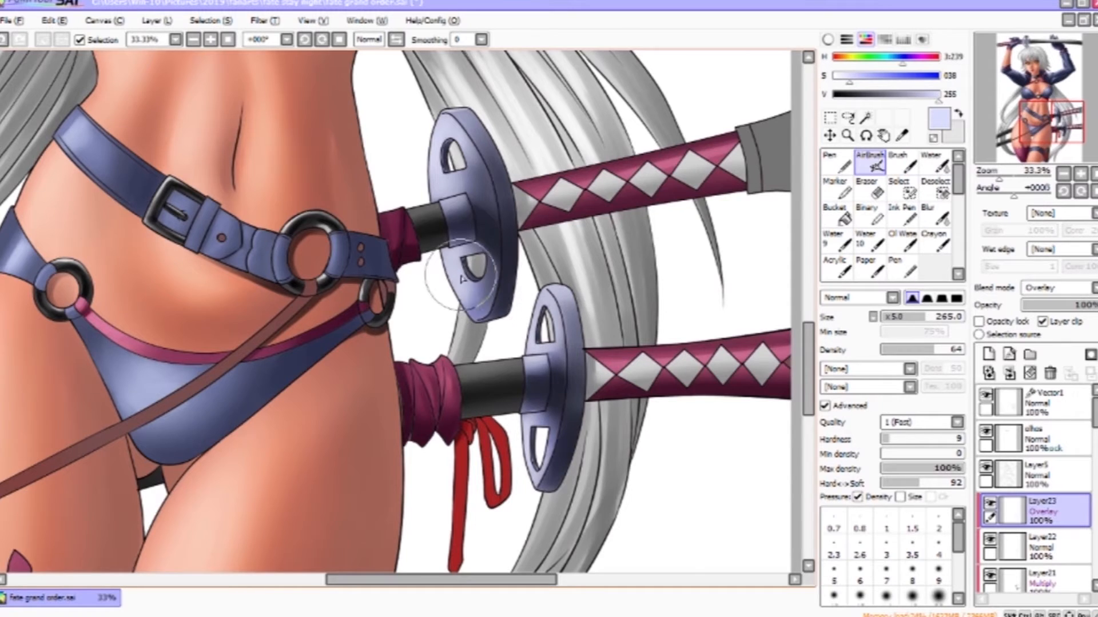
- Finish airbrushing the overlay glow on the lower sword guard, then zoom out to view the whole figure
left_click_drag(678, 184, 656, 495)
key("z")
scroll(545, 297, "down", 3)
left_click_drag(1095, 408, 1094, 418)
left_click(989, 477)
left_click(990, 477)
scroll(990, 443, "down", 3)
left_click(1054, 429)
left_click_drag(423, 229, 415, 360)
left_click(985, 417)
left_click(986, 417)
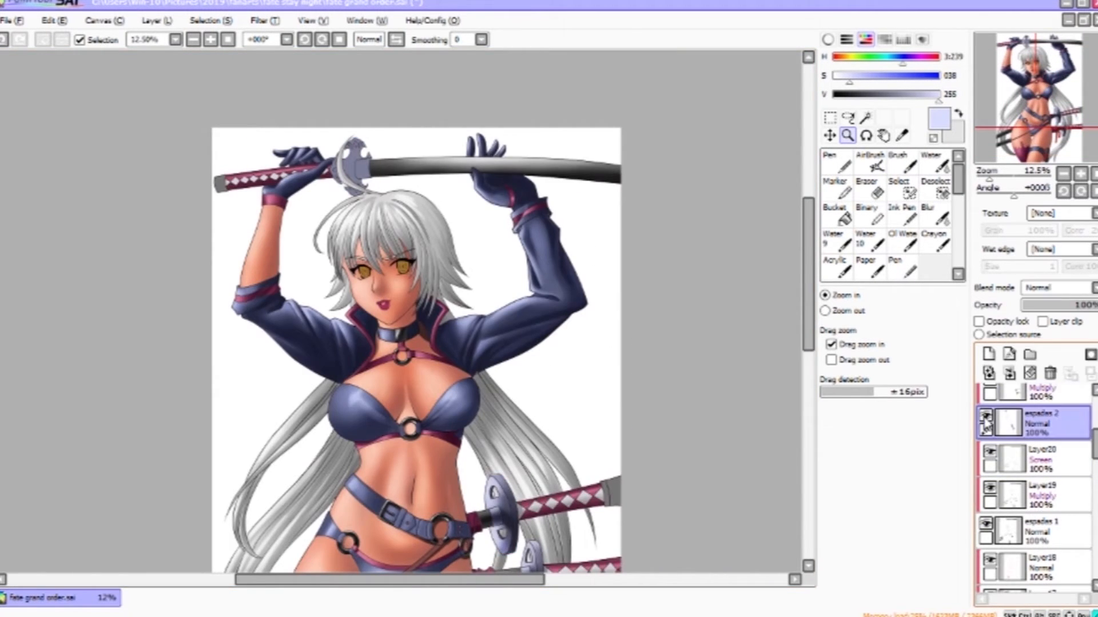
- Shade the upper sword guard on its clipped Multiply layer with a sampled blue-grey, blending with Water
left_click(1055, 395)
scroll(293, 184, "up", 3)
left_click_drag(292, 184, 238, 289)
key("b")
left_click_drag(171, 308, 471, 209)
right_click(487, 189)
left_click_drag(416, 269, 496, 178)
left_click_drag(588, 80, 580, 98)
left_click(936, 162)
left_click_drag(514, 167, 352, 325)
- Sample and darken the guard colour, then paint deeper shadows across the upper sword guard with a larger brush
right_click(517, 184)
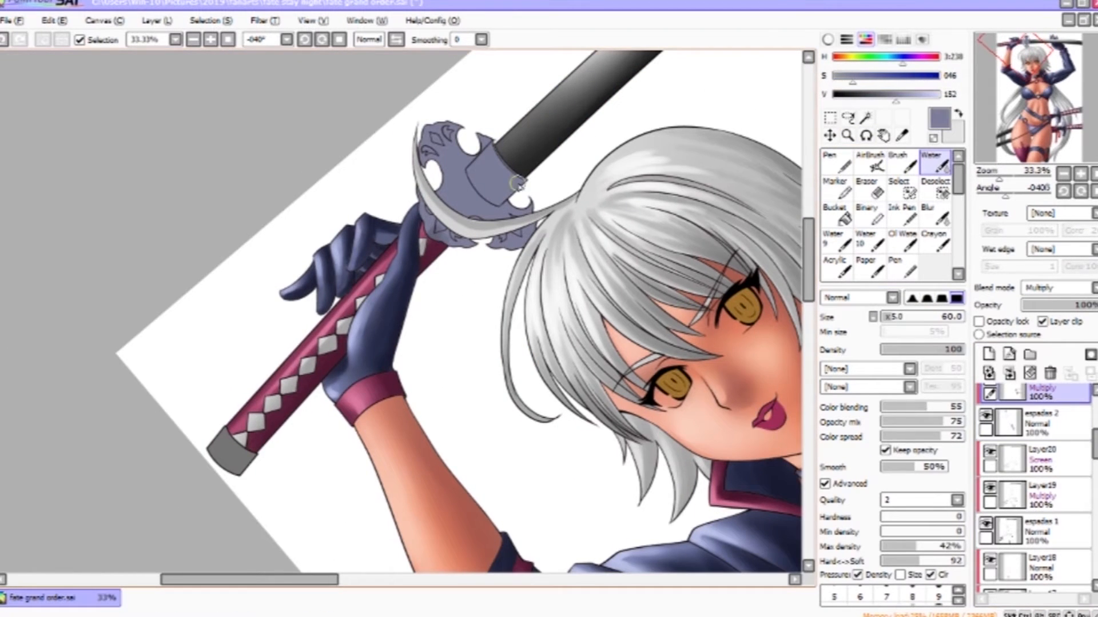
left_click(902, 163)
left_click(885, 94)
left_click_drag(506, 172, 487, 194)
left_click(486, 188, "ctrl")
mouse_move(503, 133)
left_mouse_down()
mouse_move(542, 169)
mouse_move(472, 186)
left_mouse_up()
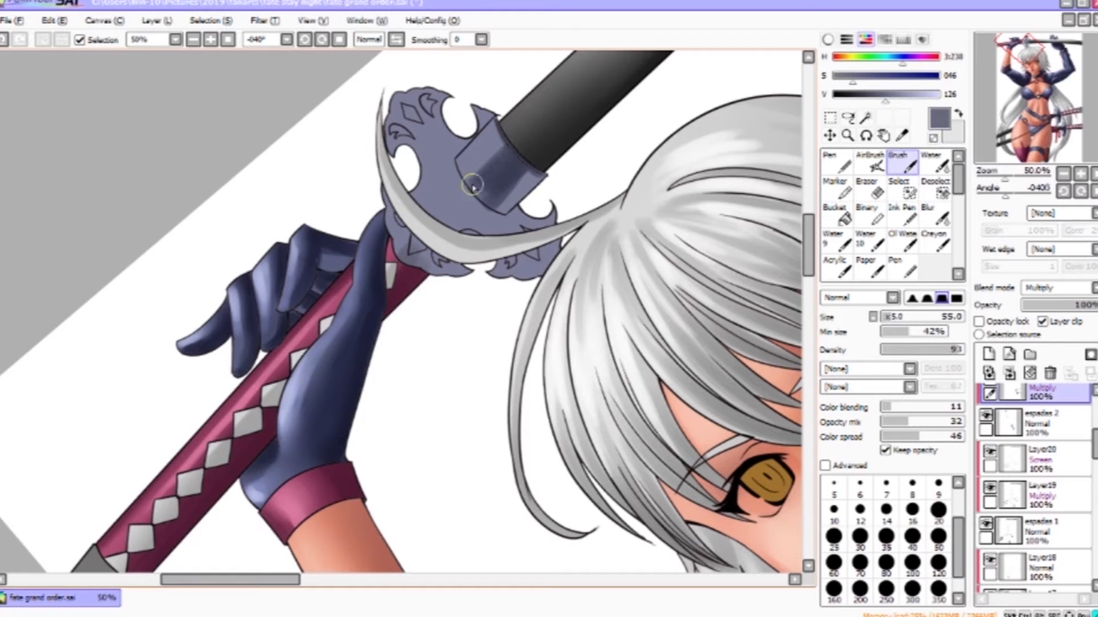
mouse_move(400, 105)
left_mouse_down()
mouse_move(410, 143)
mouse_move(444, 166)
left_mouse_up()
key("bracketright")
key("bracketright")
key("bracketright")
left_click_drag(402, 203, 437, 229)
left_click_drag(437, 177, 452, 226)
mouse_move(469, 140)
left_mouse_down()
mouse_move(577, 205)
mouse_move(588, 245)
mouse_move(542, 188)
left_mouse_up()
left_click_drag(559, 242, 602, 269)
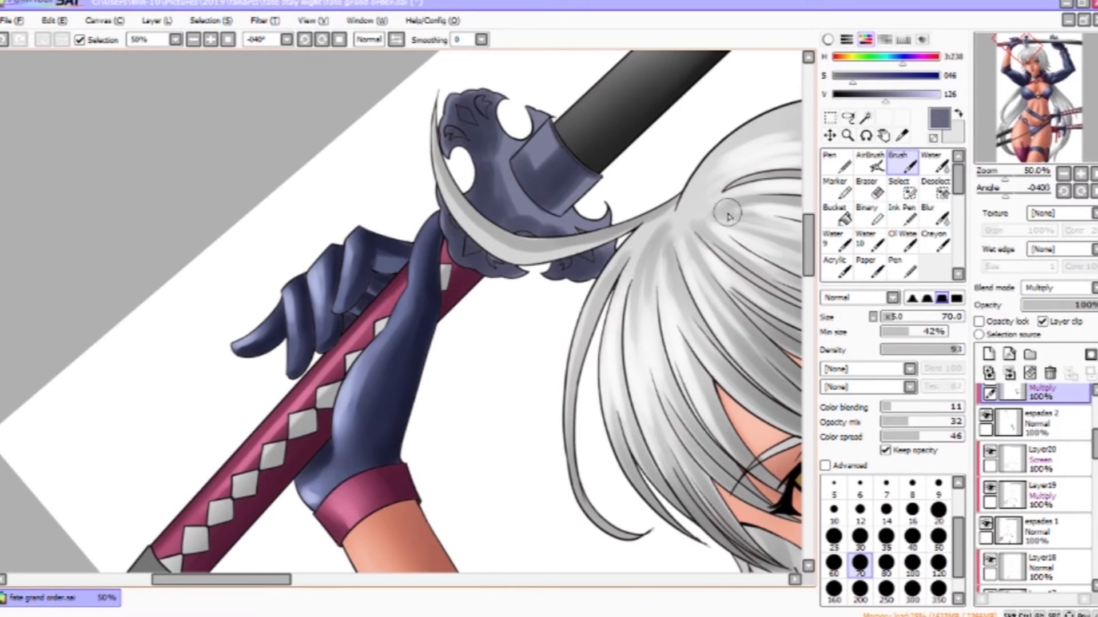
- Blend the upper sword guard's new shadows with the Water tool
left_click(935, 163)
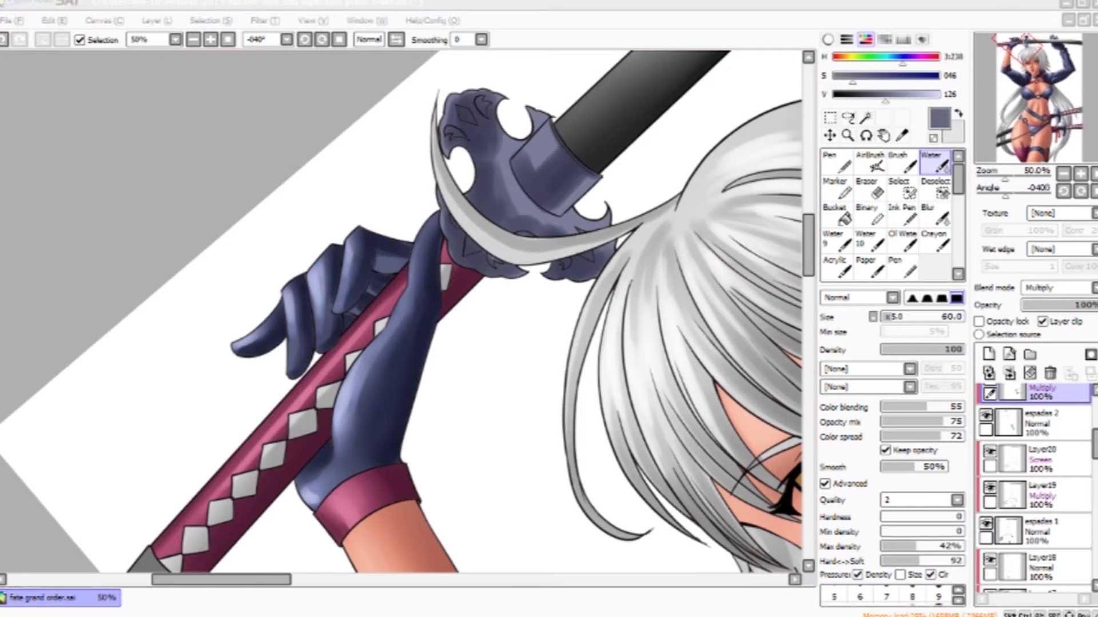
left_click(535, 236)
left_click_drag(509, 218, 584, 247)
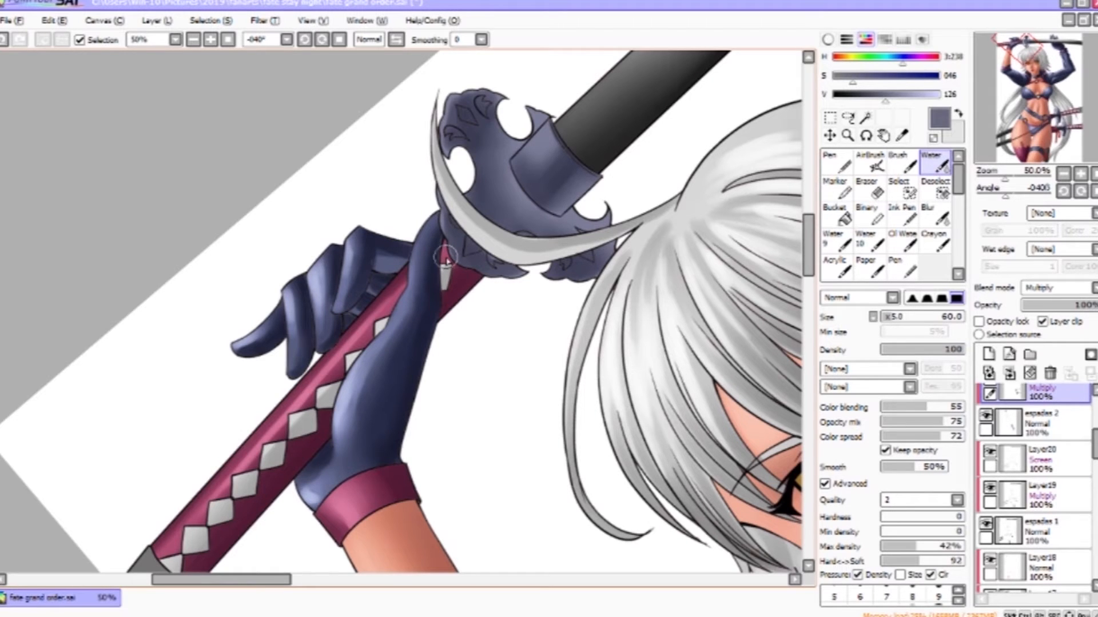
left_click_drag(595, 264, 483, 201)
left_click_drag(578, 260, 614, 407)
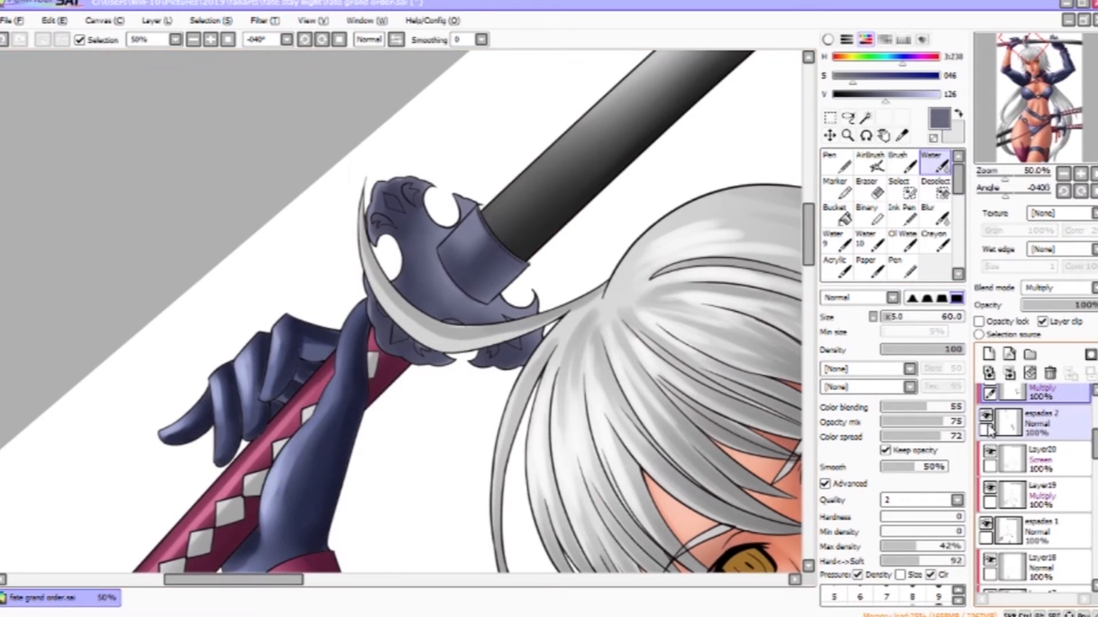
- Switch between the sword's clipped layers and zoom in to examine the character's face
scroll(1041, 420, "up", 3)
left_click(1041, 446)
left_click(1038, 407)
left_click(1042, 446)
left_click(1040, 410)
left_click_drag(886, 95, 926, 96)
left_click(1042, 446)
key("bracketleft")
key("bracketleft")
key("b")
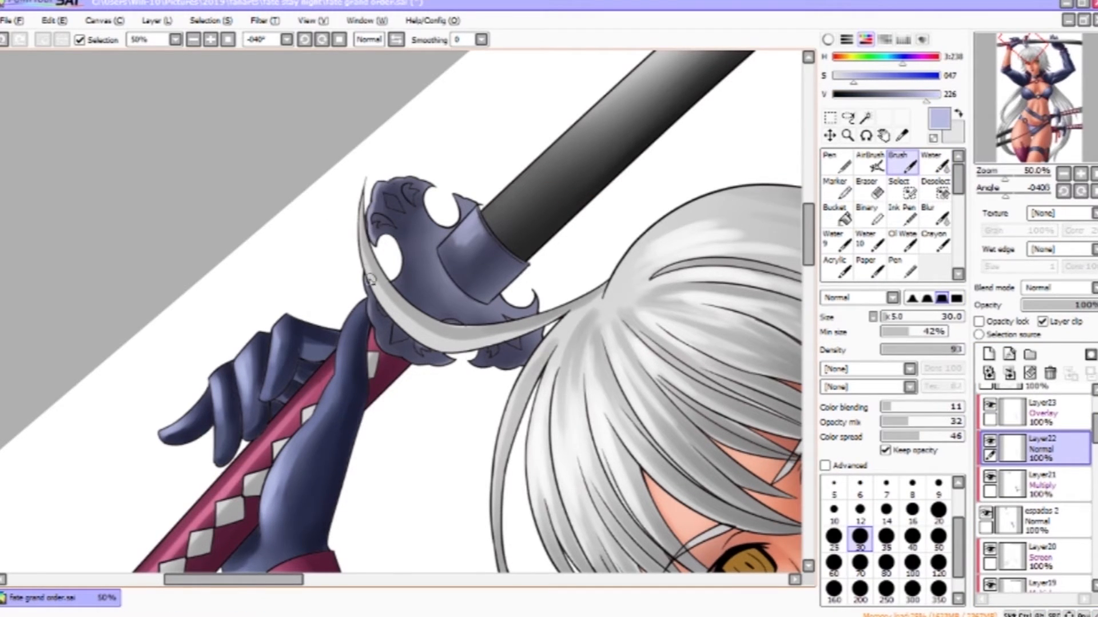
scroll(361, 243, "down", 3)
key("c")
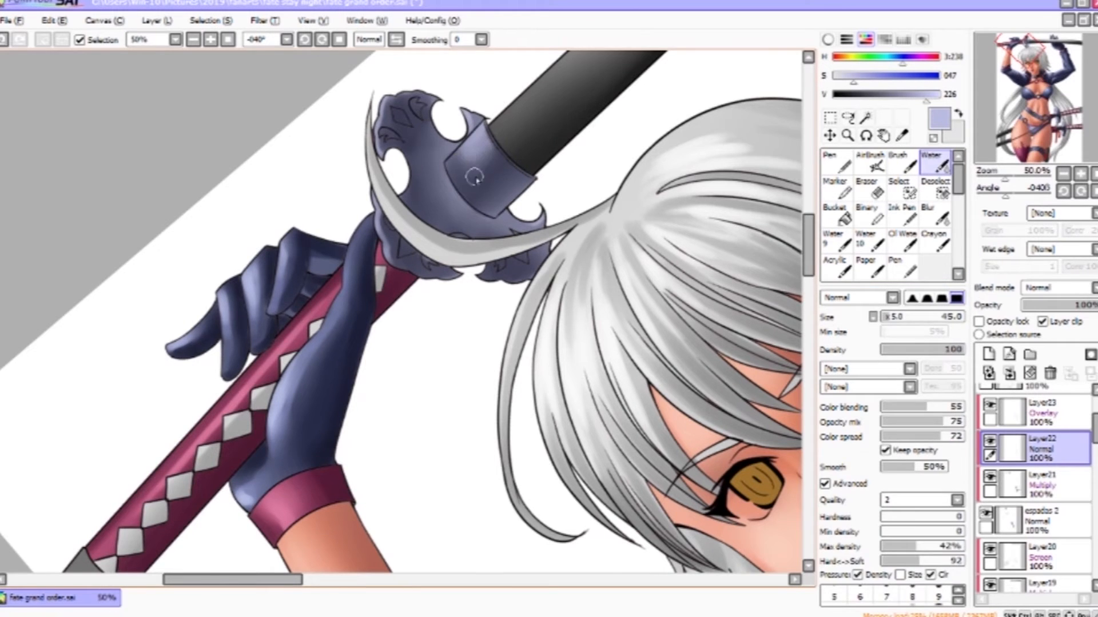
key("z")
left_click(429, 446, "alt")
left_click(614, 327)
left_click_drag(702, 143, 735, 399)
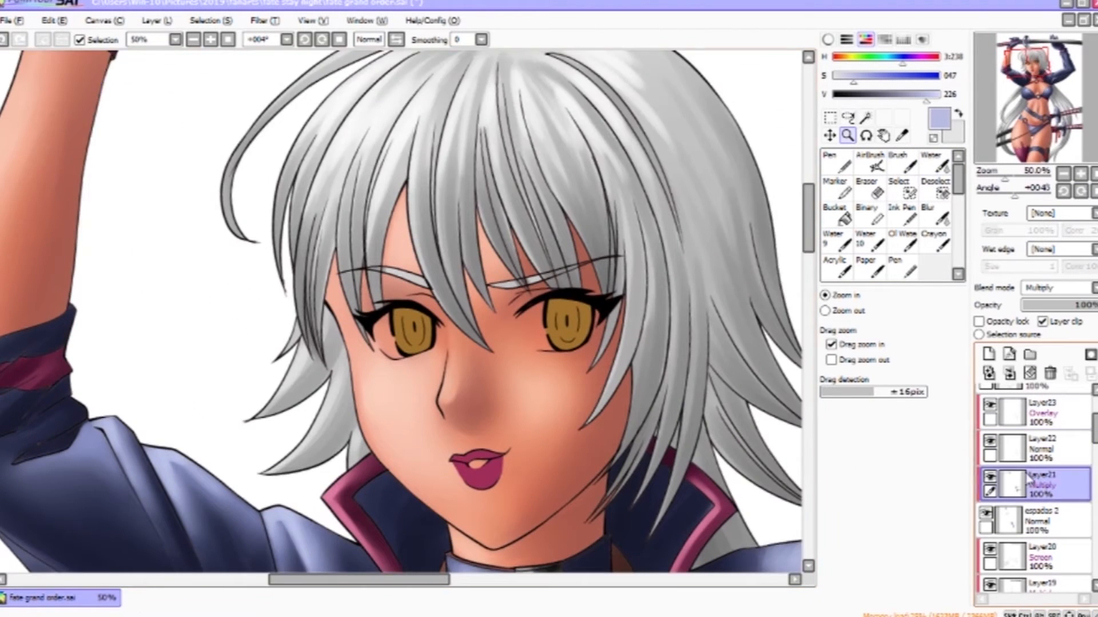
- Sample the iris colour, lighten it and paint small highlights in both irises on the clipped Normal layer
left_click(1058, 487)
left_click_drag(548, 312, 590, 200)
key("b")
right_click(591, 200)
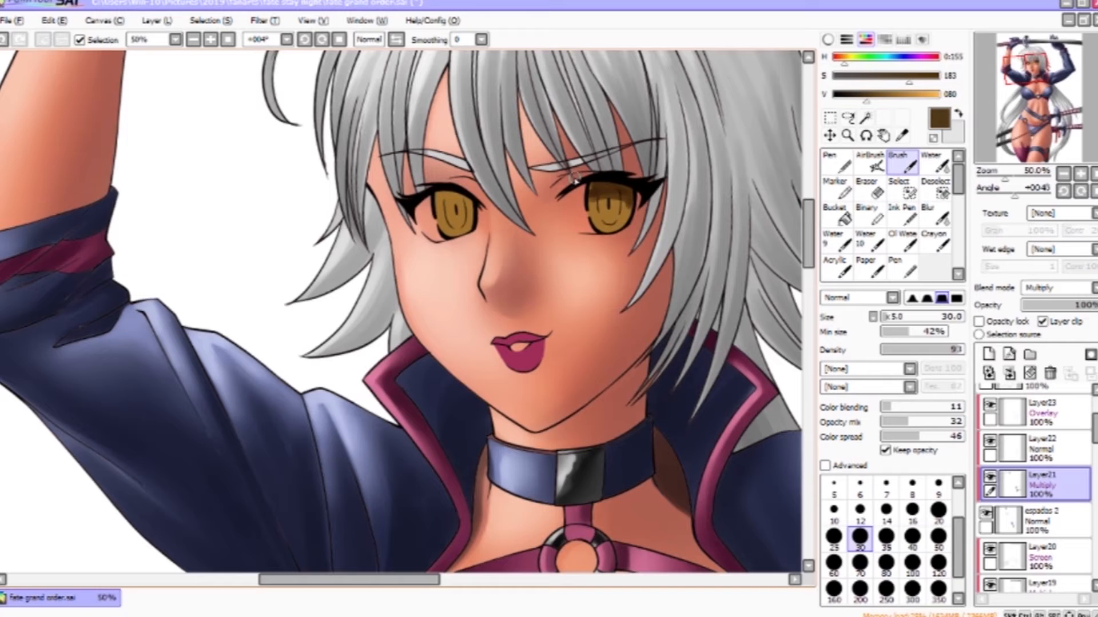
key("bracketright")
key("c")
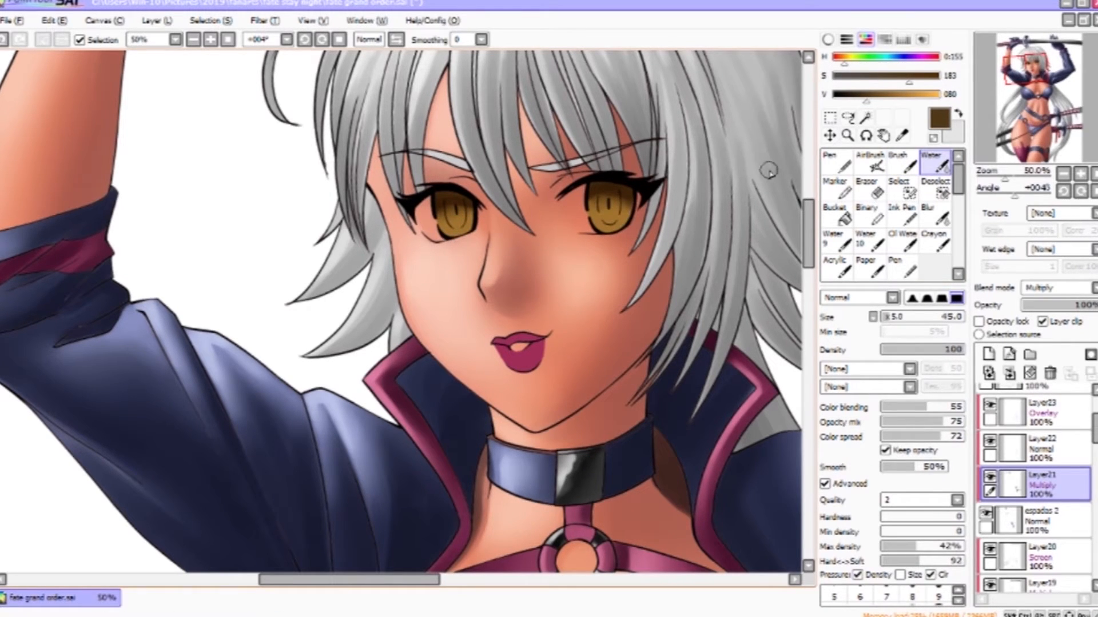
key("b")
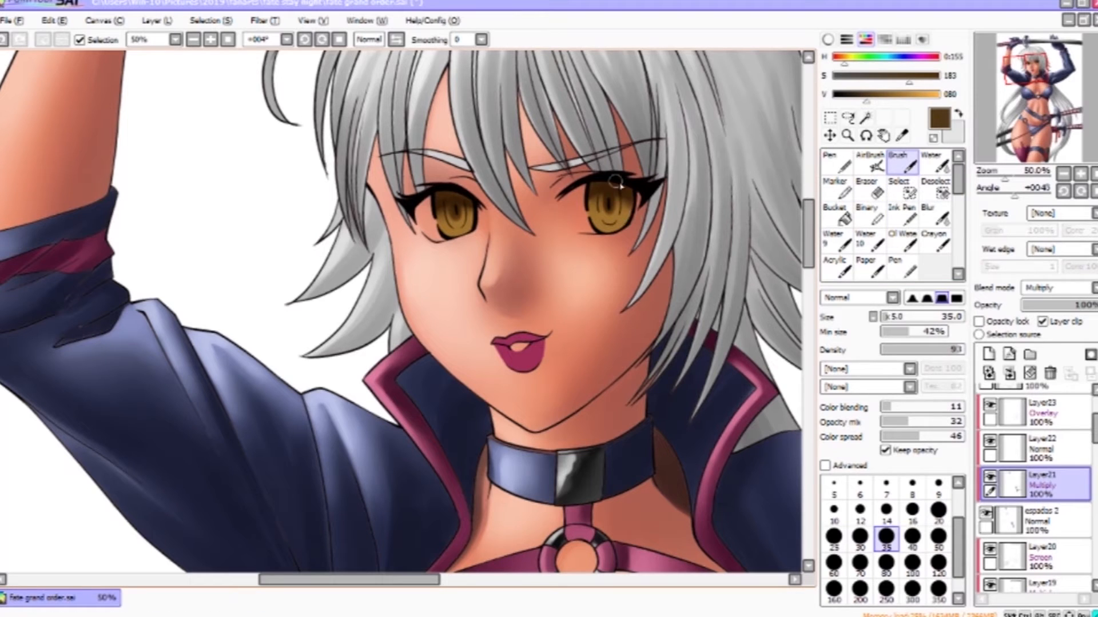
left_click(1052, 450)
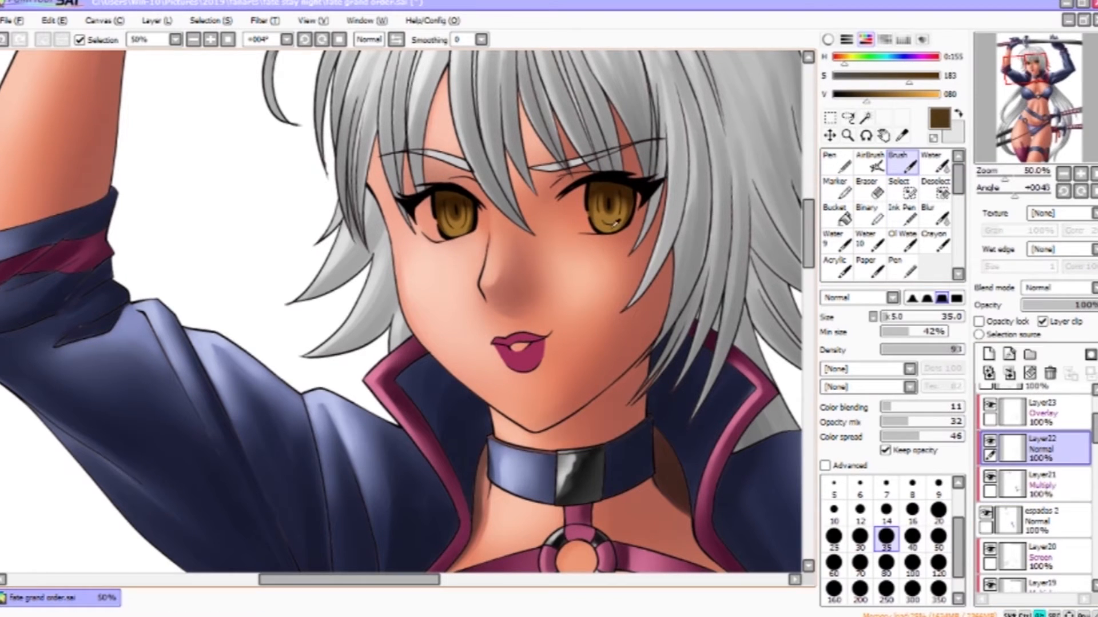
left_click(916, 95)
key("b")
left_click_drag(629, 231, 613, 229)
left_click_drag(598, 221, 623, 221)
left_click_drag(447, 227, 465, 220)
- Airbrush an orange glow over the irises on the clipped Overlay layer and clear the selection
left_click(934, 94)
left_click(1052, 413)
left_click(848, 117)
mouse_move(606, 213)
left_mouse_down()
mouse_move(618, 217)
mouse_move(600, 224)
left_mouse_up()
key("b")
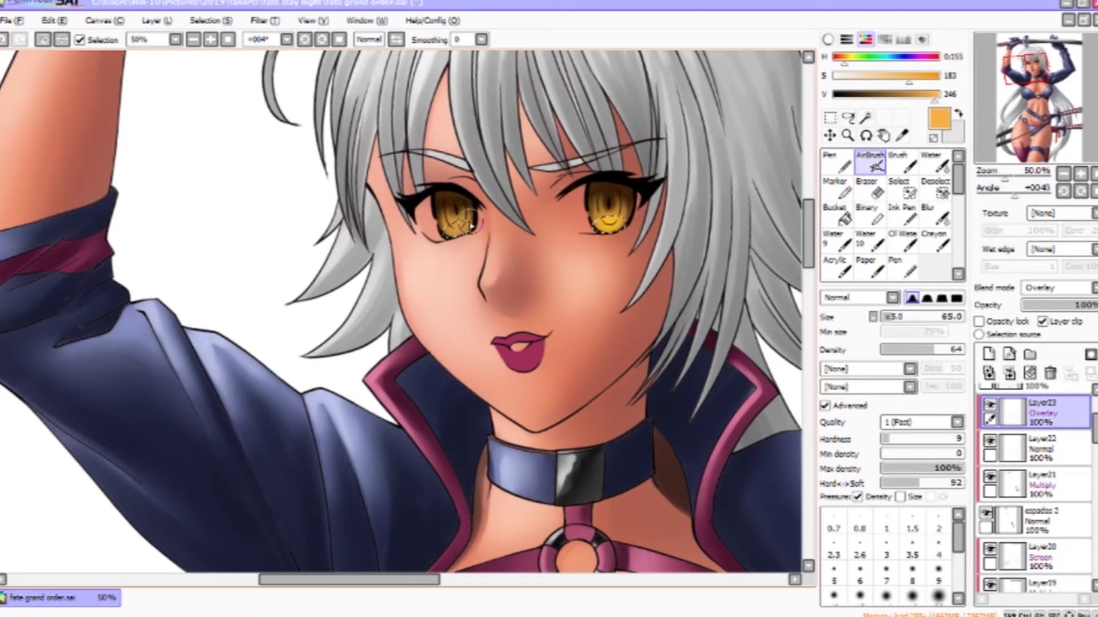
left_click_drag(466, 229, 449, 231)
key("ctrl+d")
- Shade the lips on the clipped Multiply layer with a darkened sampled lip colour, blending with Water
left_click(1051, 492)
right_click(527, 360)
left_click(883, 95)
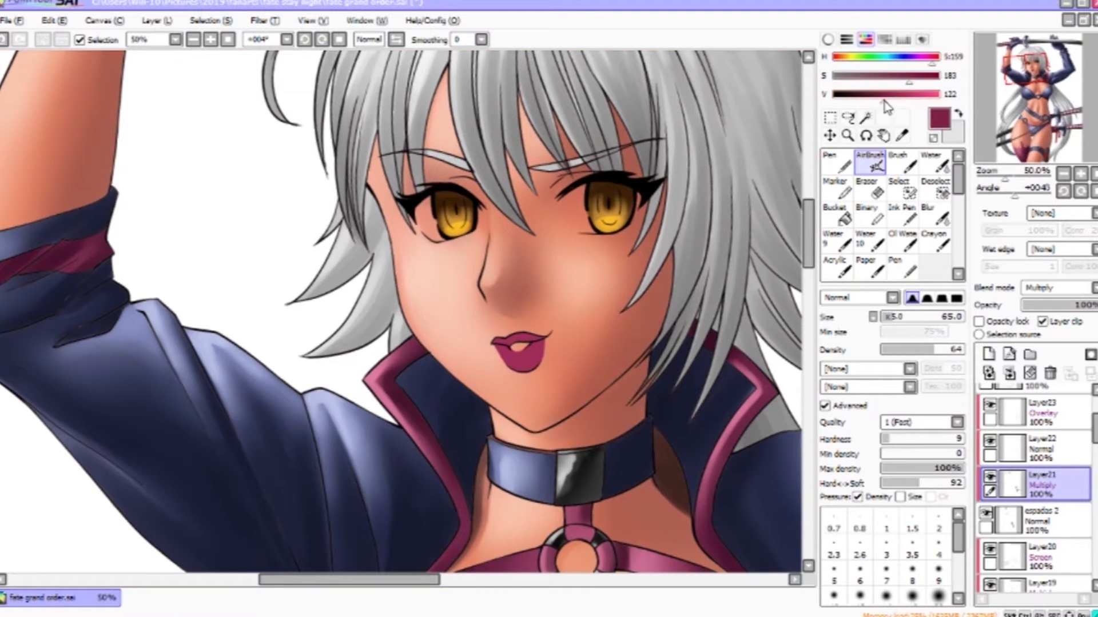
left_click(899, 76)
left_click(902, 164)
left_click_drag(534, 355, 632, 233)
left_click_drag(638, 221, 628, 246)
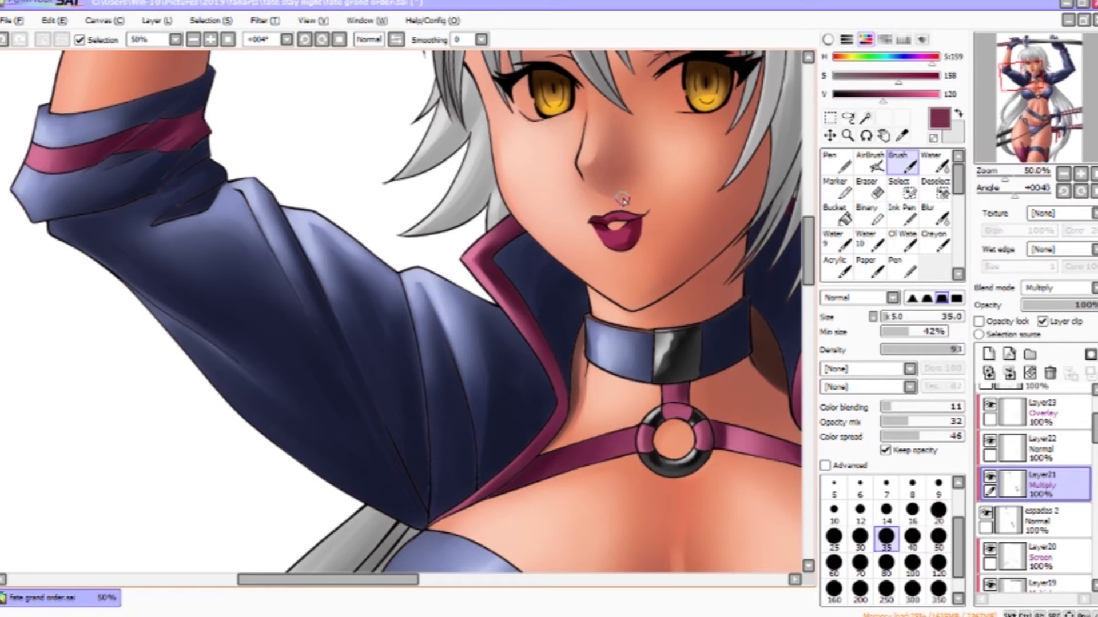
left_click(934, 163)
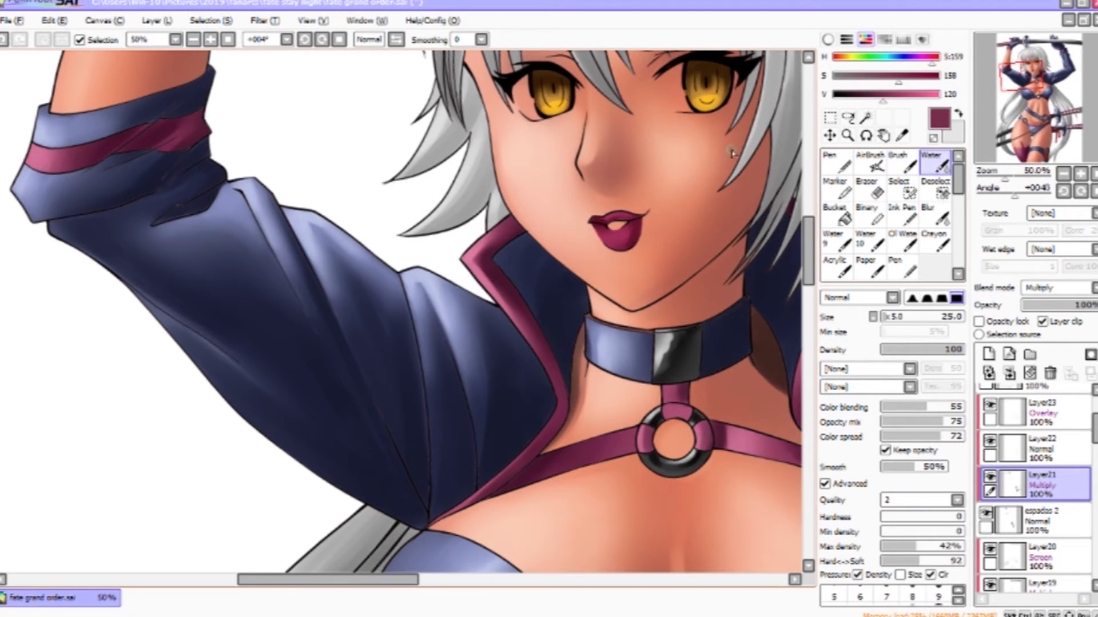
- Add pink and pale pink highlights to the lower lip on the clipped Normal and Overlay layers
left_click(1021, 446)
left_click(931, 94)
left_click(909, 76)
left_click(902, 163)
left_click_drag(640, 223, 623, 224, "ctrl+alt")
left_click_drag(609, 233, 615, 235)
left_click(934, 163)
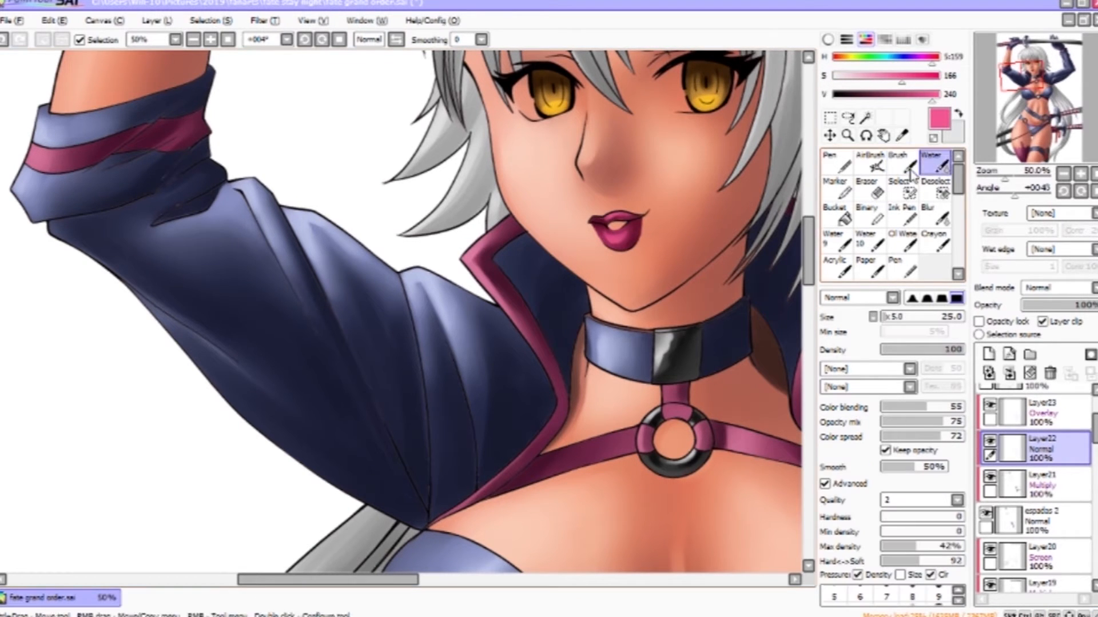
left_click(1041, 412)
left_click(850, 76)
left_click(902, 164)
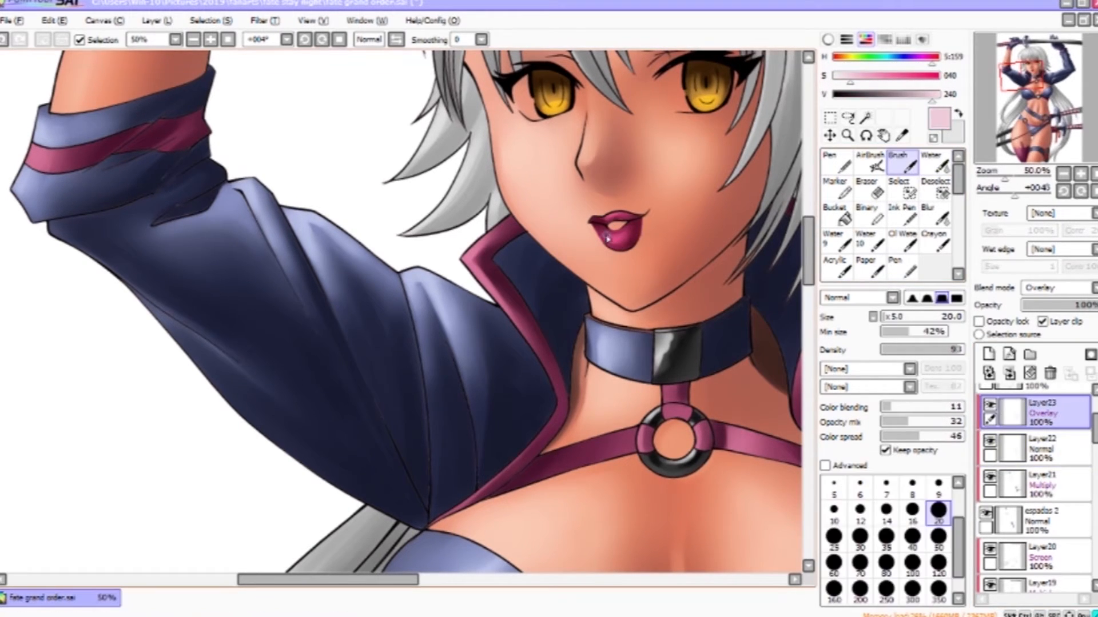
left_click(934, 163)
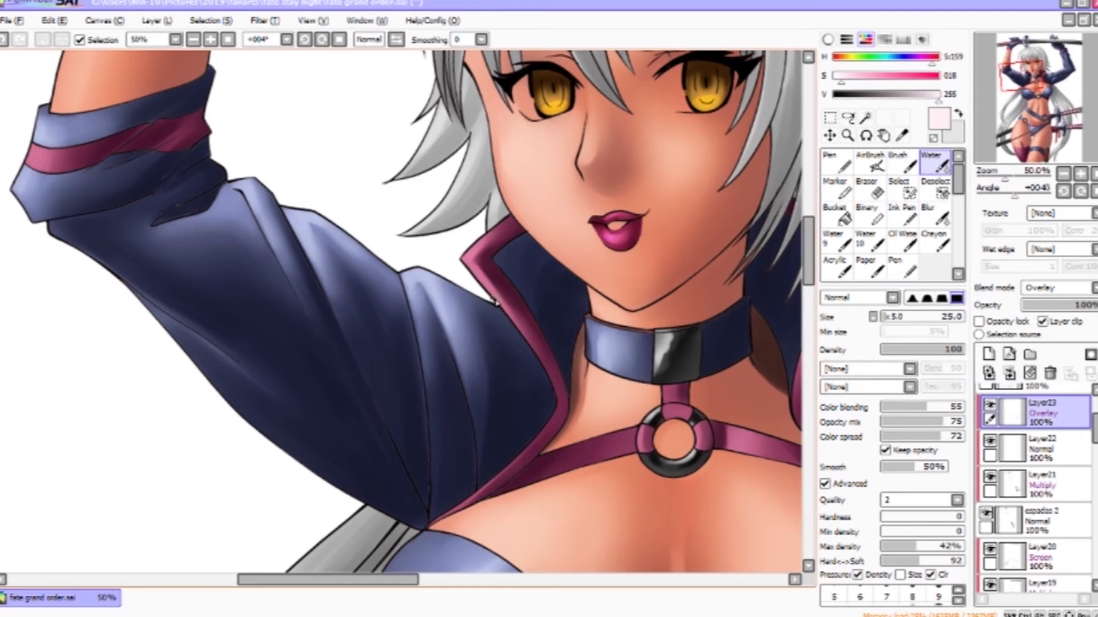
- Move to the thigh strap and shade the red cord around the sheath with a darkened sampled red
scroll(722, 233, "down", 2)
left_click_drag(1023, 69, 1037, 139)
left_click(847, 136)
scroll(784, 259, "down", 1)
left_click_drag(1022, 95, 1031, 138)
scroll(1043, 513, "down", 5)
left_click(1045, 448)
scroll(492, 416, "up", 3)
left_click(902, 163)
left_click_drag(1038, 144, 1037, 152)
right_click(486, 263)
left_click(895, 95)
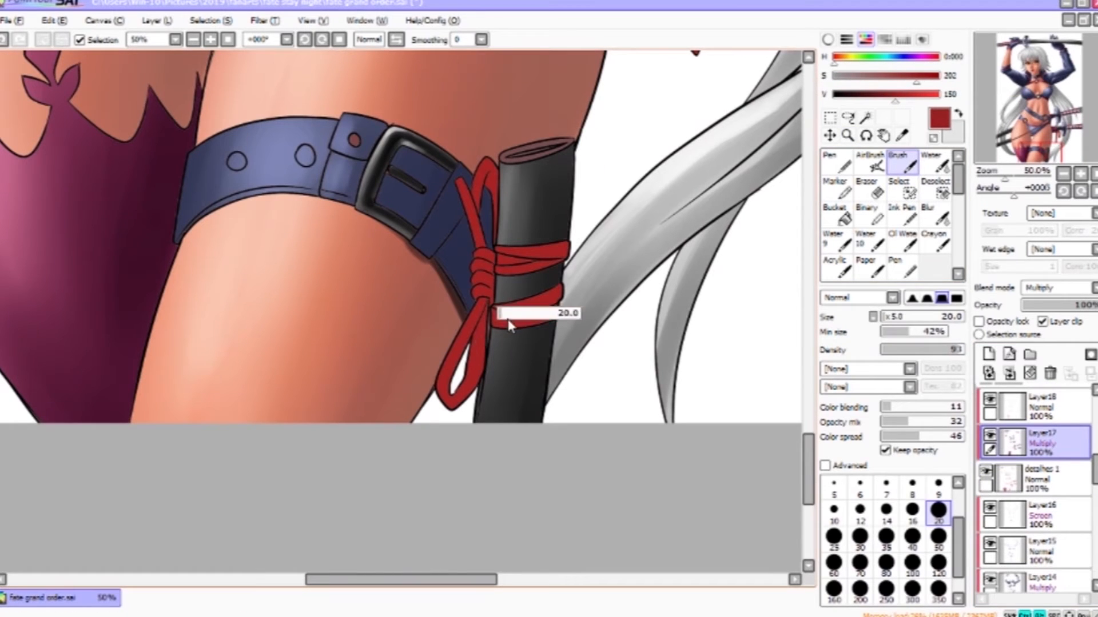
left_click_drag(508, 324, 522, 324)
left_click_drag(486, 309, 472, 386)
left_click_drag(483, 303, 450, 394)
- Deepen the shadows on the red cord and black sheath with the Brush and blend them with Water
key("bracketleft")
key("bracketleft")
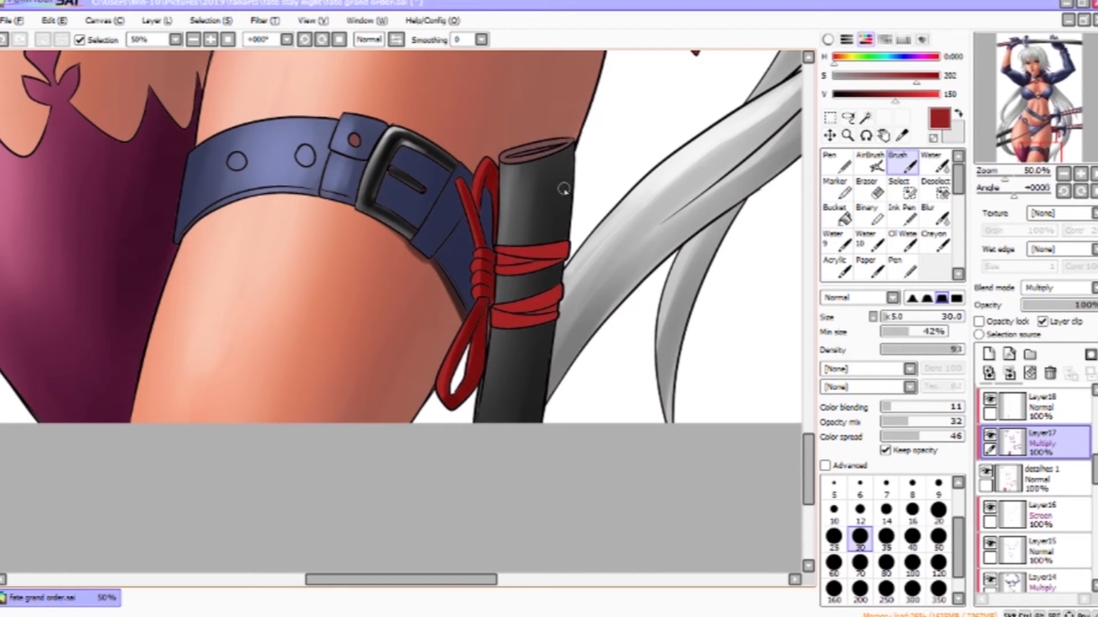
key("bracketright")
key("bracketright")
key("bracketright")
key("bracketright")
key("bracketright")
left_click_drag(547, 299, 525, 326)
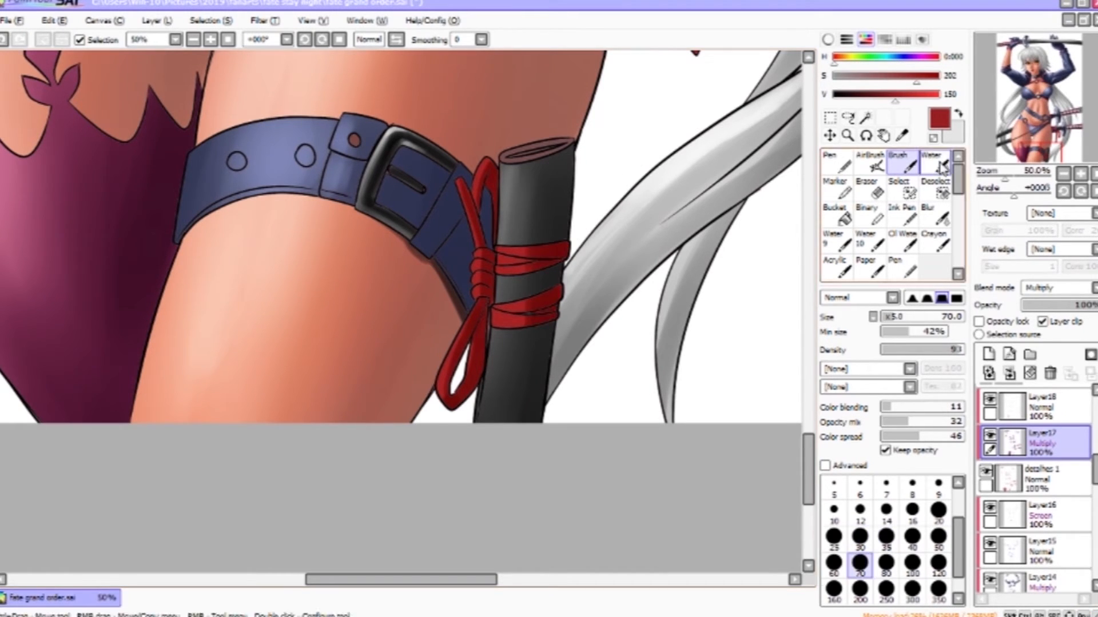
left_click(934, 163)
left_click_drag(580, 259, 581, 348)
left_click(902, 164)
left_click_drag(705, 118, 482, 380)
left_click_drag(516, 191, 524, 279)
mouse_move(550, 198)
left_mouse_down()
mouse_move(551, 256)
mouse_move(536, 295)
left_mouse_up()
left_click(933, 165)
mouse_move(479, 374)
left_mouse_down()
mouse_move(520, 533)
mouse_move(709, 166)
left_mouse_up()
scroll(1029, 457, "up", 3)
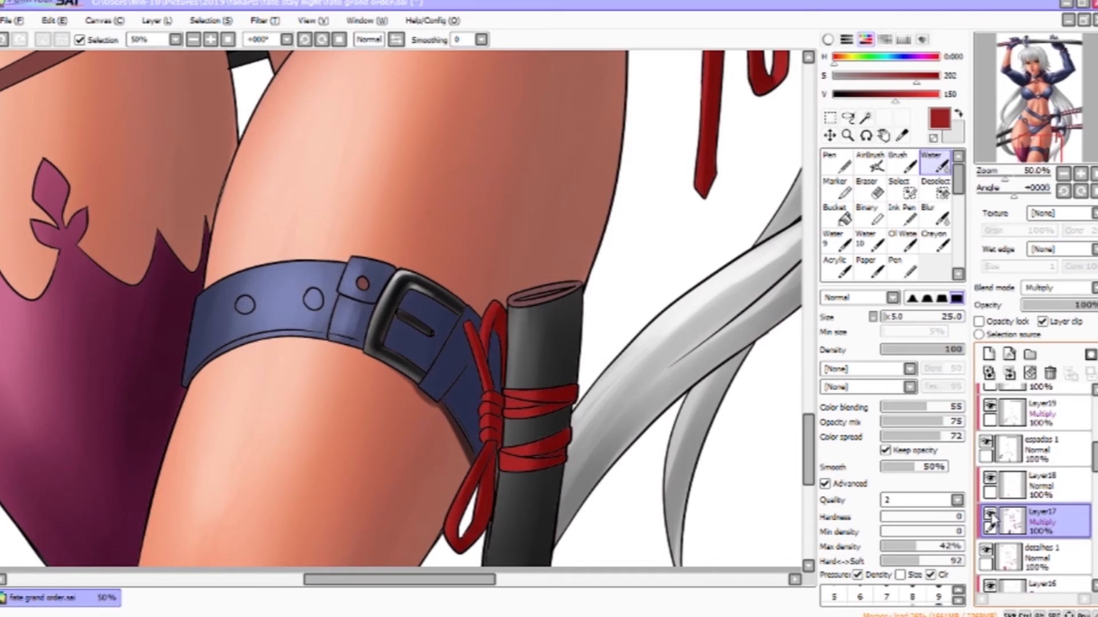
- Shade the hanging red ribbon ends below the sword grip on the cord's Multiply layer
left_click(1009, 486)
left_click_drag(600, 388, 601, 126)
left_click(927, 95)
key("v")
left_click_drag(538, 167, 523, 163)
key("bracketleft")
key("bracketleft")
mouse_move(509, 96)
left_mouse_down()
mouse_move(516, 172)
mouse_move(487, 173)
left_mouse_up()
key("bracketleft")
key("bracketleft")
key("bracketleft")
key("bracketleft")
left_click(933, 163)
- Paint light red highlights on the hanging ribbon ends on the clipped Normal layer
left_click(1041, 521)
left_click(1042, 486)
left_click(902, 164)
left_click_drag(595, 120, 553, 523)
left_click_drag(597, 305, 600, 359)
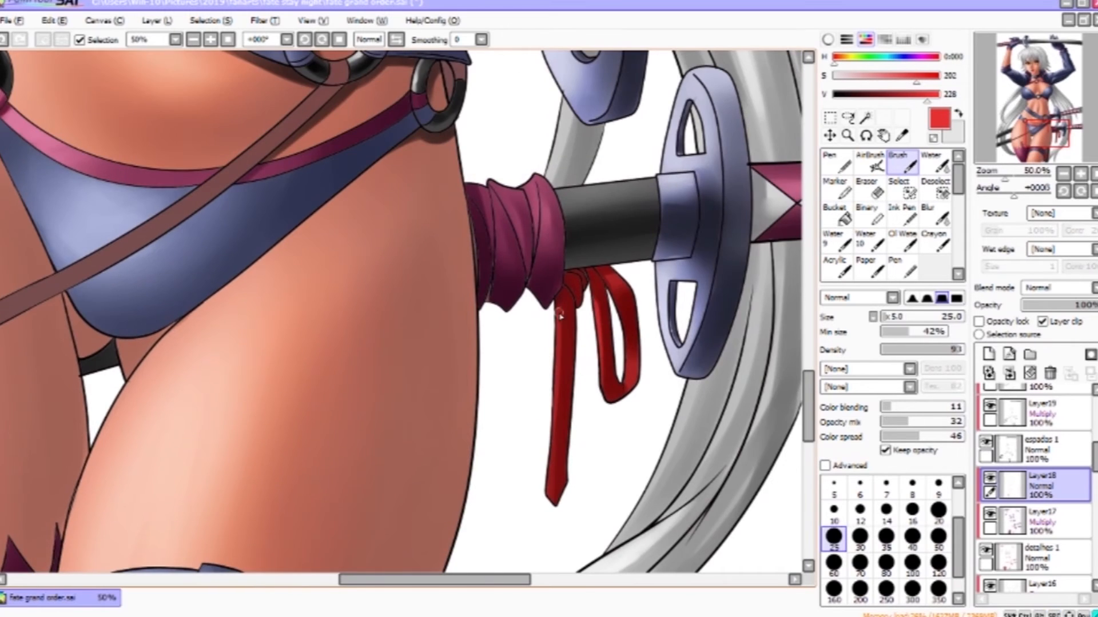
left_click_drag(549, 443, 544, 493)
- Zoom in on the face and tint the right eye's white pale blue
left_click(847, 135)
scroll(629, 365, "down", 2)
left_click_drag(458, 92, 456, 532)
scroll(429, 240, "up", 4)
left_click_drag(1094, 459, 1095, 429)
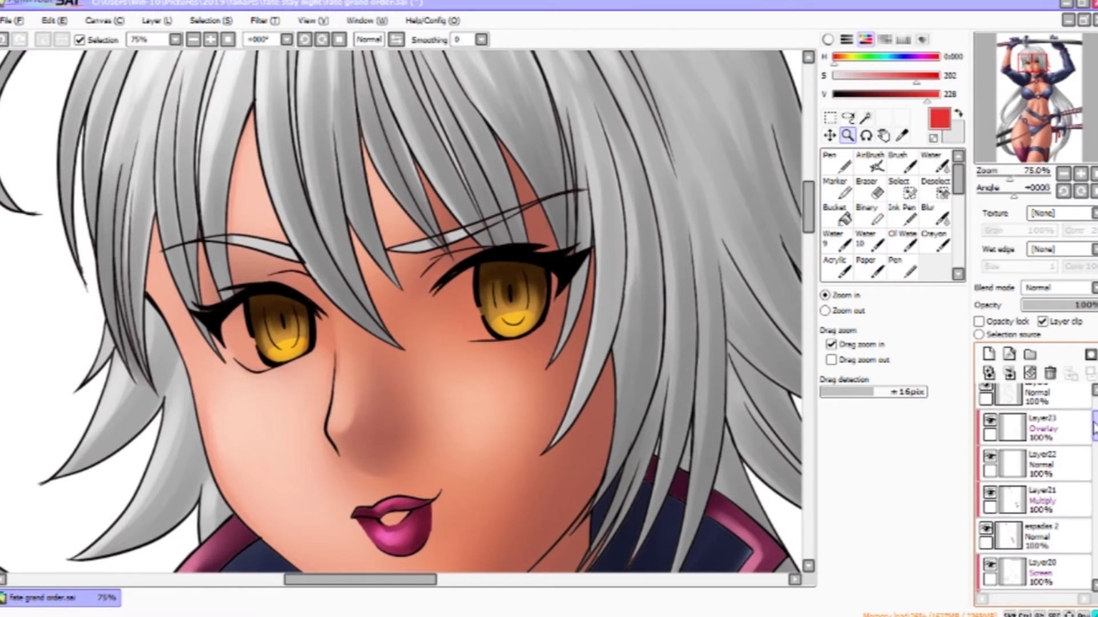
left_click(1044, 532)
left_click(958, 113)
left_click(848, 76)
left_click(903, 164)
mouse_move(470, 271)
left_mouse_down()
mouse_move(487, 334)
mouse_move(467, 295)
left_mouse_up()
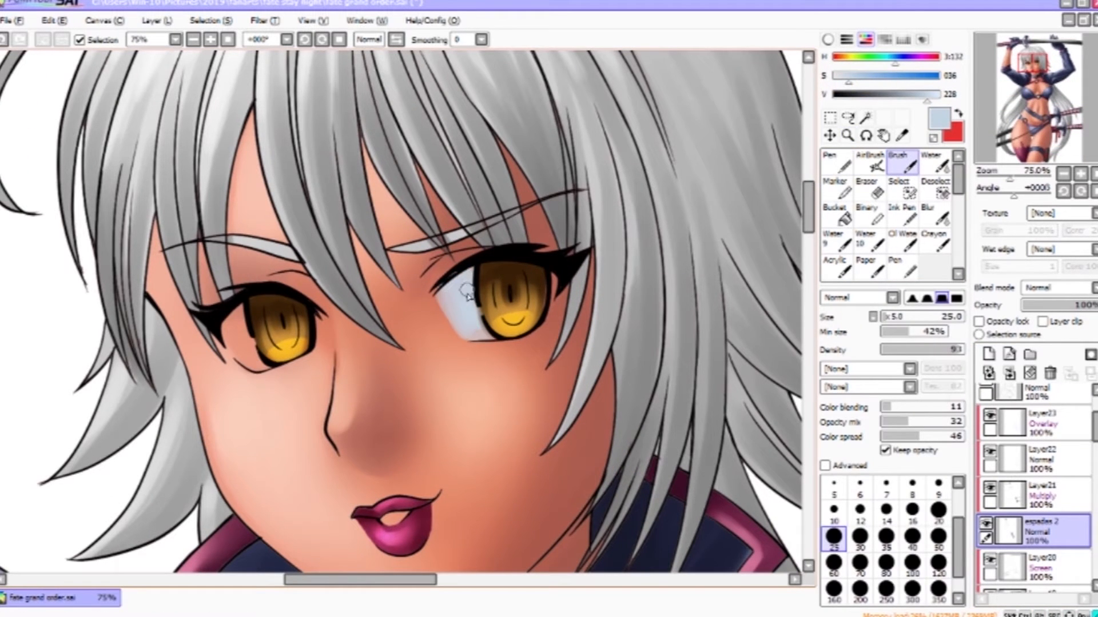
- Tint the left eye's white pale blue and add a white highlight on the right eye's white
key("e")
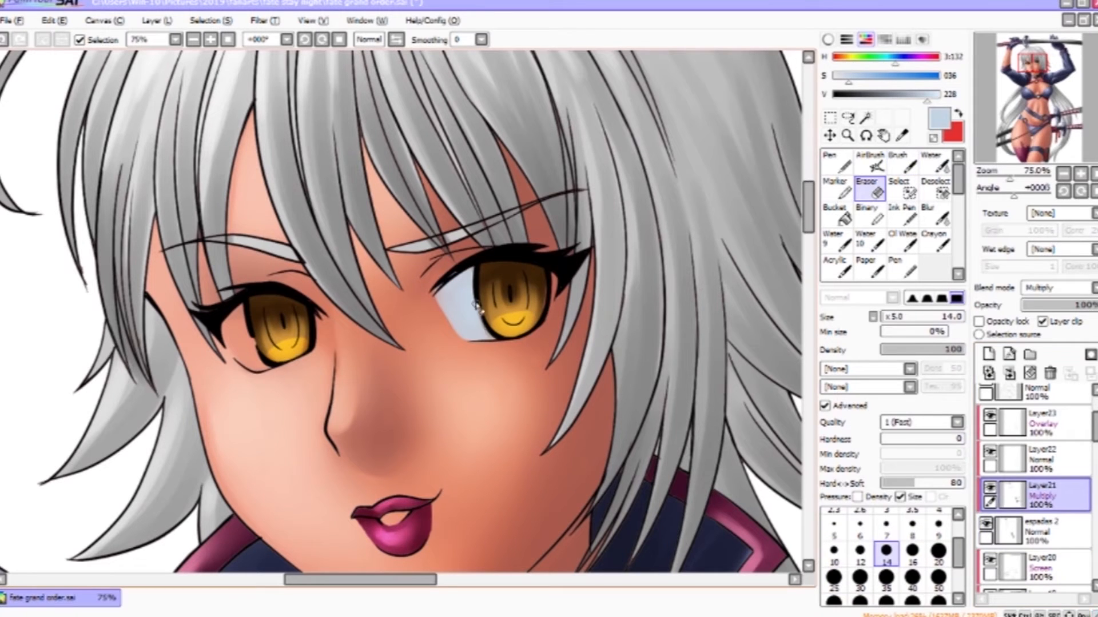
key("b")
mouse_move(251, 359)
left_mouse_down()
mouse_move(227, 327)
mouse_move(253, 356)
left_mouse_up()
left_click(1052, 495)
key("e")
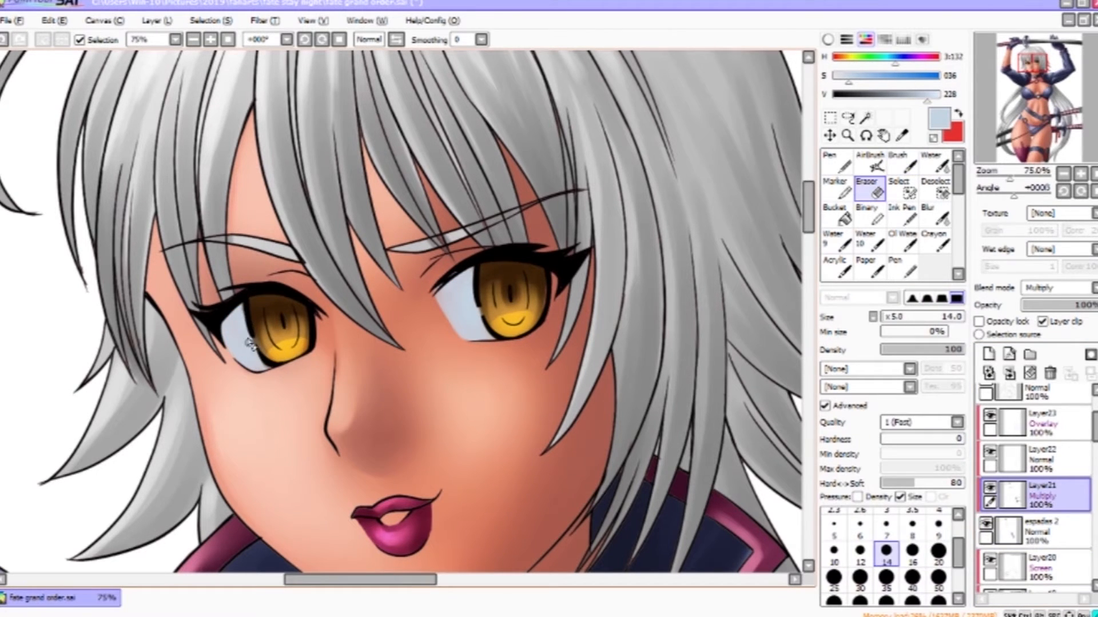
left_click(1052, 531)
left_click_drag(927, 94, 940, 95)
left_click_drag(848, 76, 836, 76)
key("b")
mouse_move(462, 287)
left_mouse_down()
mouse_move(470, 310)
mouse_move(452, 314)
left_mouse_up()
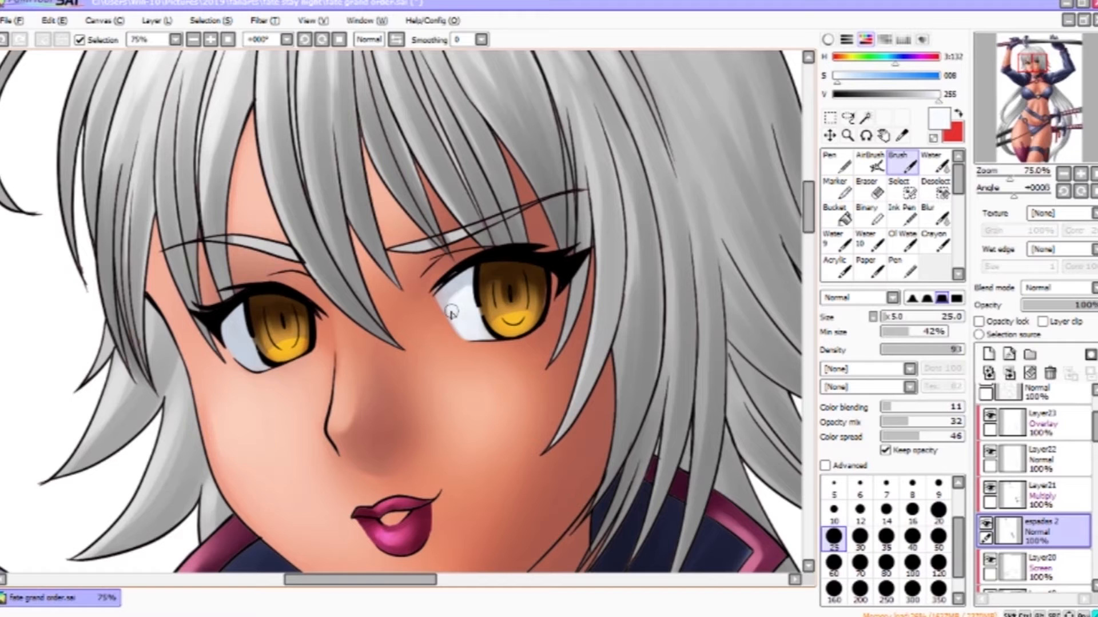
- Add a new clipped Normal layer and airbrush pale blue light over the neck and collar
key("c")
scroll(525, 373, "down", 3)
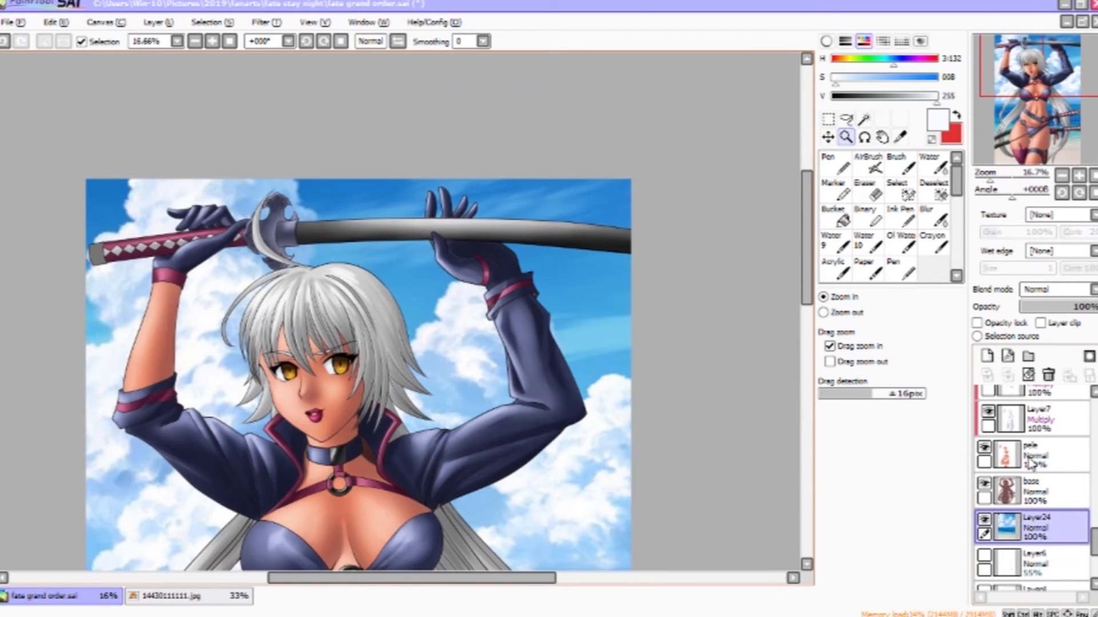
scroll(1032, 464, "up", 5)
left_click(1036, 483)
left_click(987, 356)
left_click(1040, 323)
left_click(902, 78)
left_click(868, 164)
left_click(920, 318)
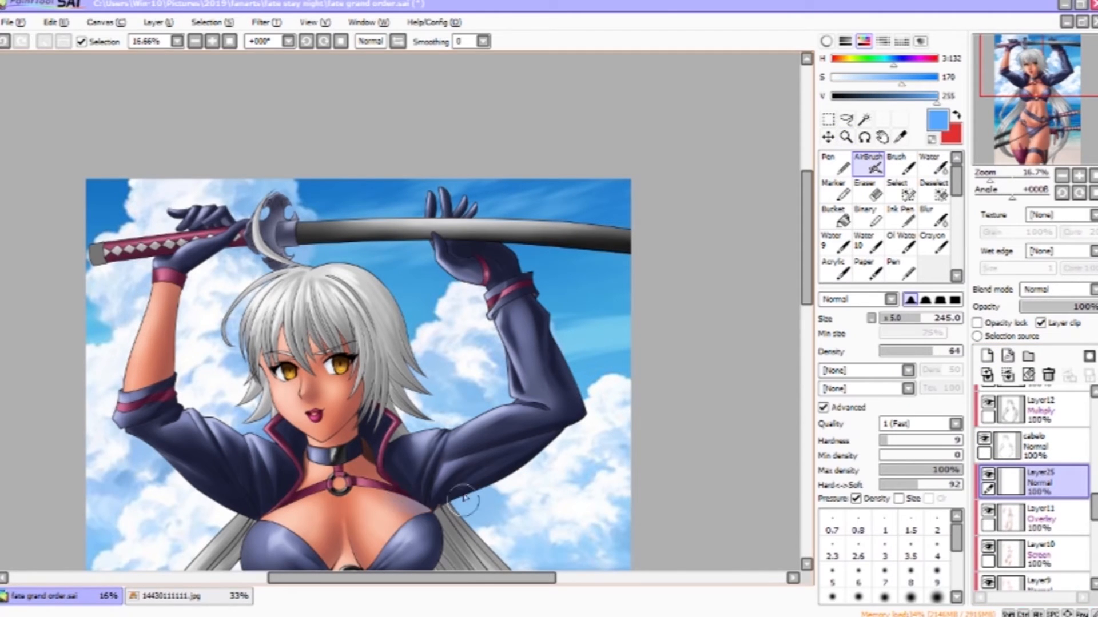
left_click_drag(882, 87, 888, 86)
left_click(894, 61)
left_click(426, 494, "ctrl")
left_click(441, 508, "ctrl")
left_click_drag(441, 508, 577, 379)
left_click_drag(486, 357, 562, 413)
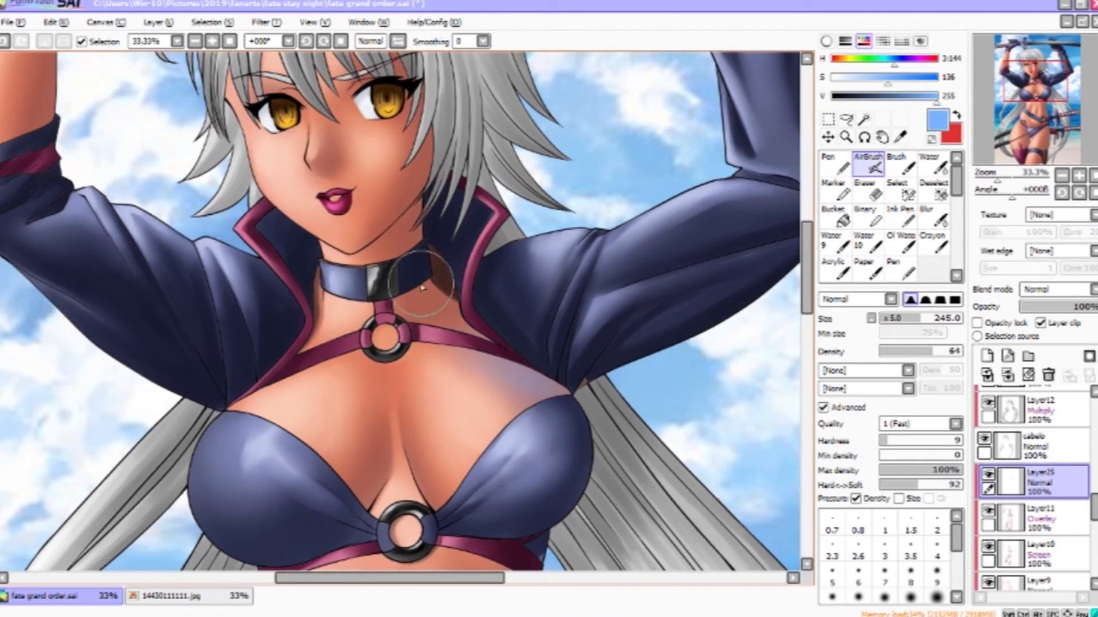
- Airbrush blue light onto the chest and the side of the face, erasing the excess
key("e")
key("b")
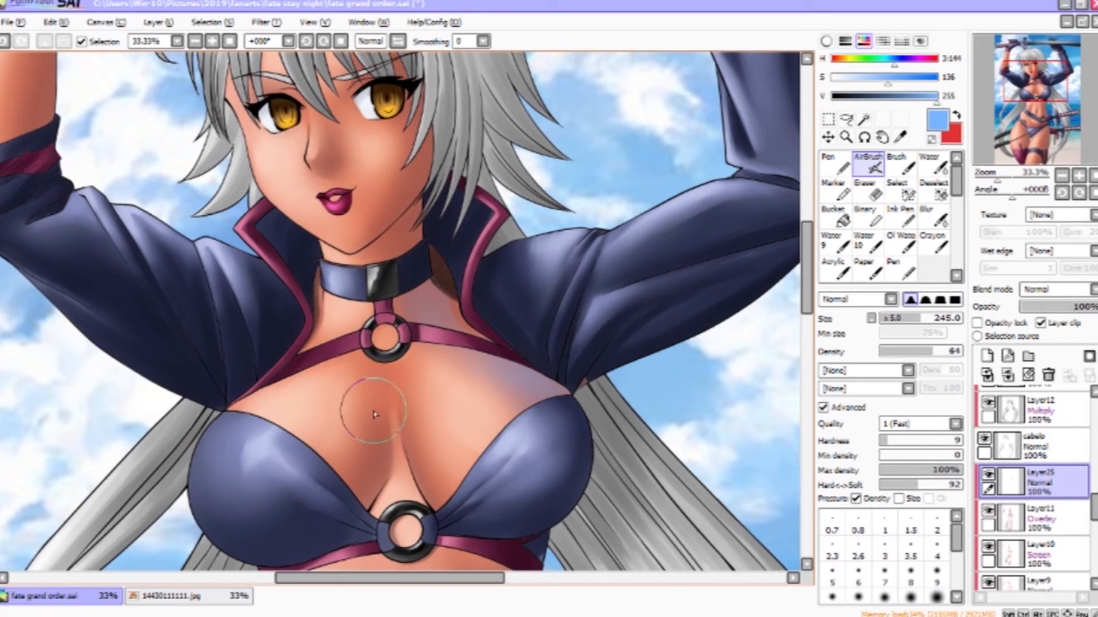
left_click_drag(498, 371, 534, 532)
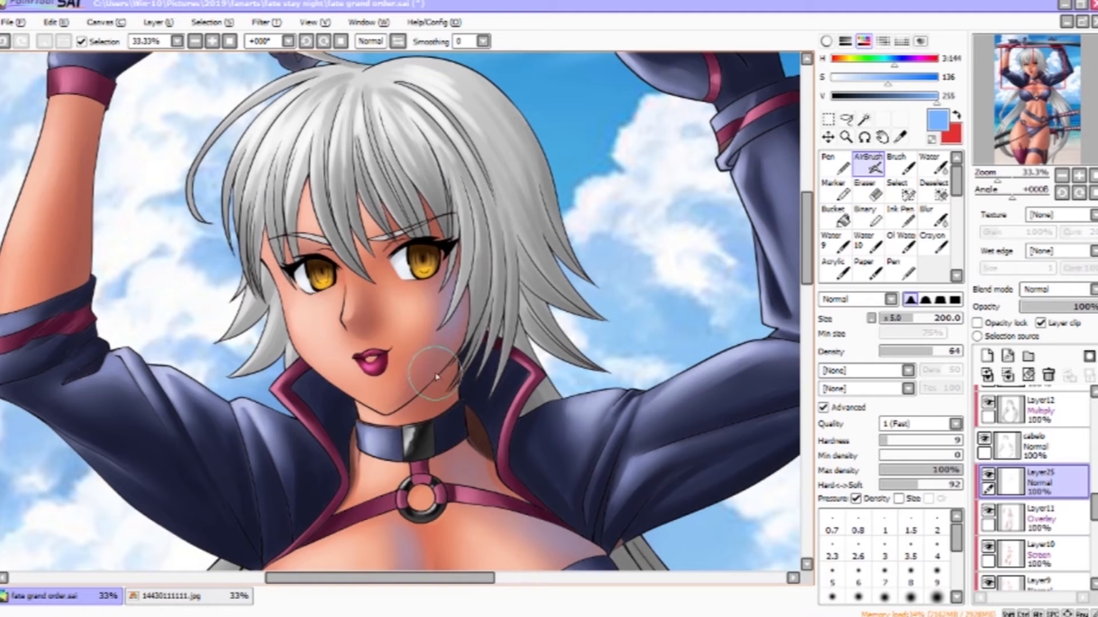
key("e")
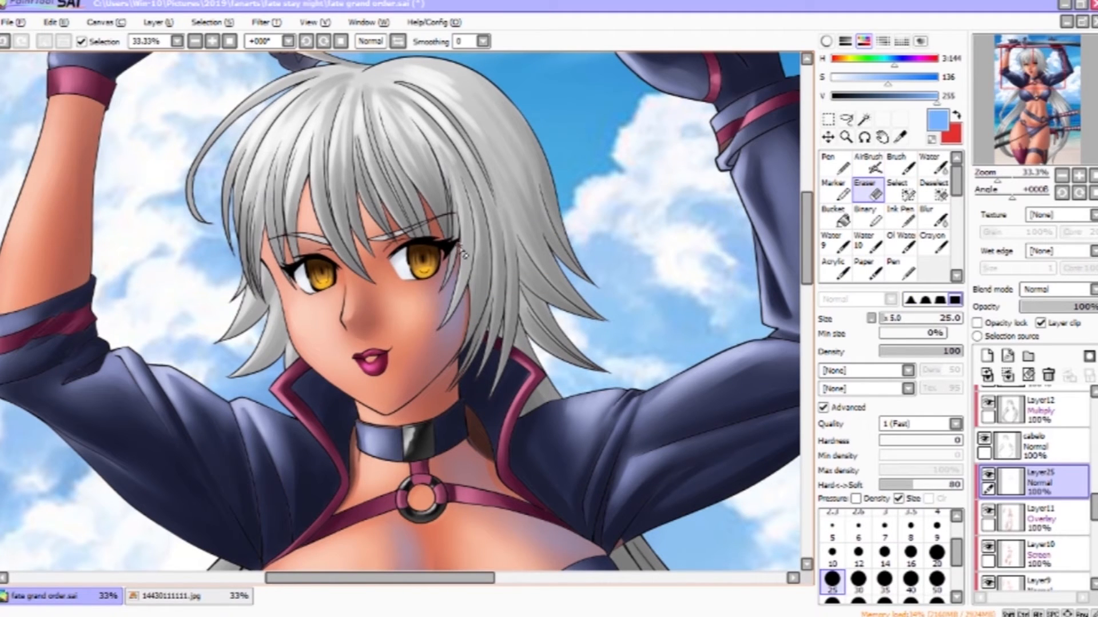
key("b")
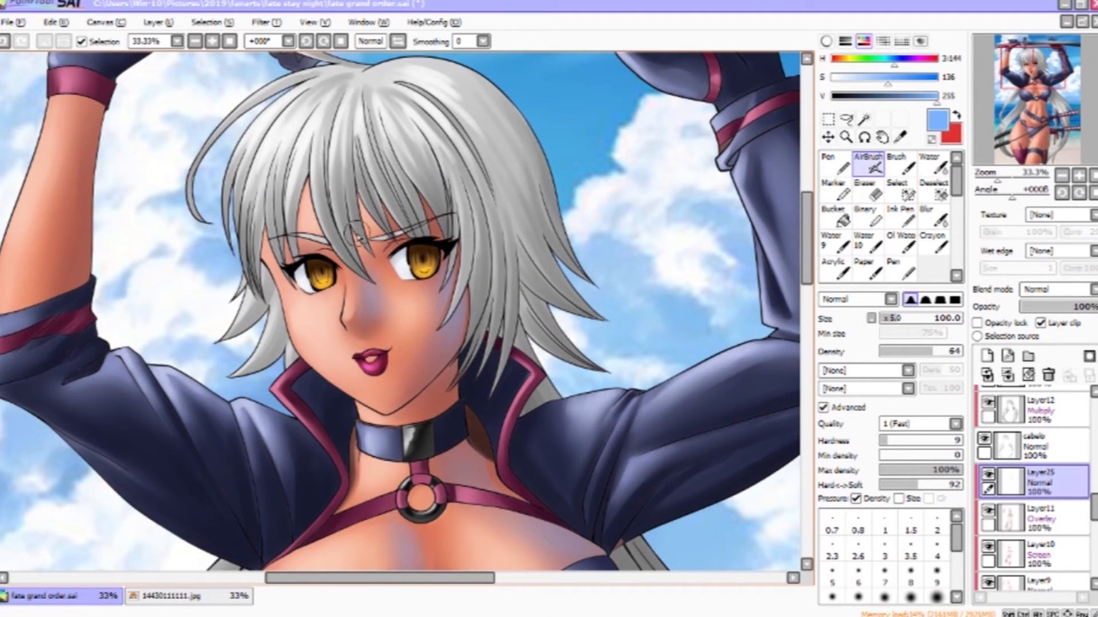
key("e")
mouse_move(374, 283)
left_mouse_down()
mouse_move(442, 343)
mouse_move(457, 411)
left_mouse_up()
key("b")
mouse_move(184, 252)
left_mouse_down()
mouse_move(172, 338)
mouse_move(175, 320)
left_mouse_up()
left_click_drag(666, 258, 438, 542)
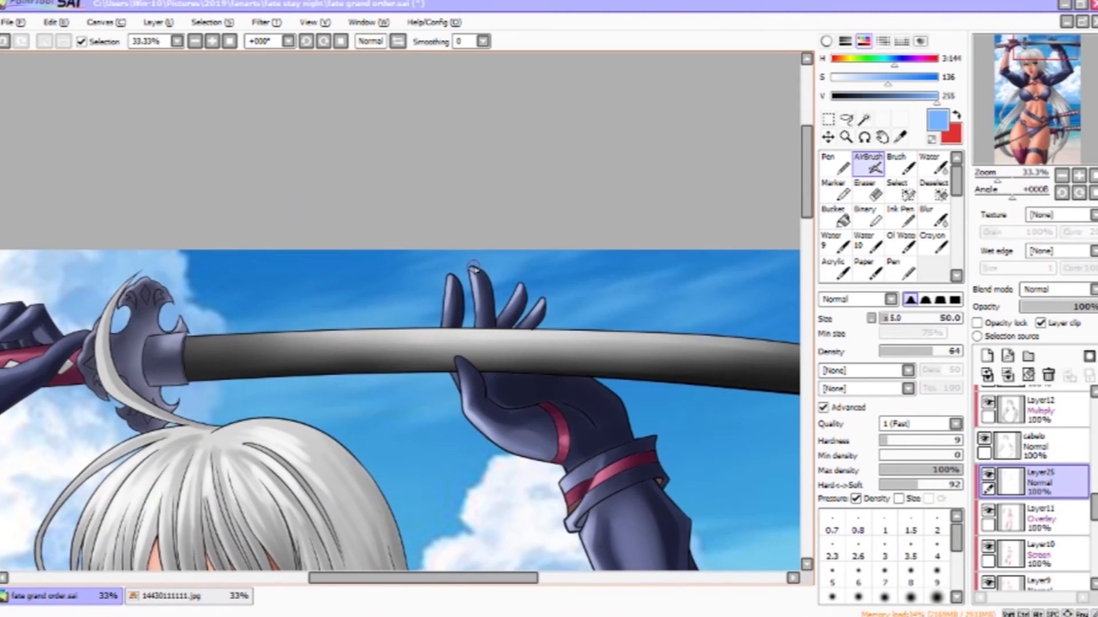
- Airbrush pale blue light across the raised gloved hand and sleeve
left_click_drag(431, 439, 497, 69)
left_click_drag(629, 471, 685, 173)
key("bracketright")
key("bracketright")
key("bracketright")
key("bracketright")
left_click_drag(522, 335, 542, 394)
left_click_drag(568, 457, 700, 56)
left_click_drag(672, 297, 584, 352)
- Enlarge the airbrush, add blue light on the hips, and undo the last stroke
key("bracketright")
key("bracketright")
key("bracketright")
key("bracketright")
left_click_drag(599, 264, 596, 363)
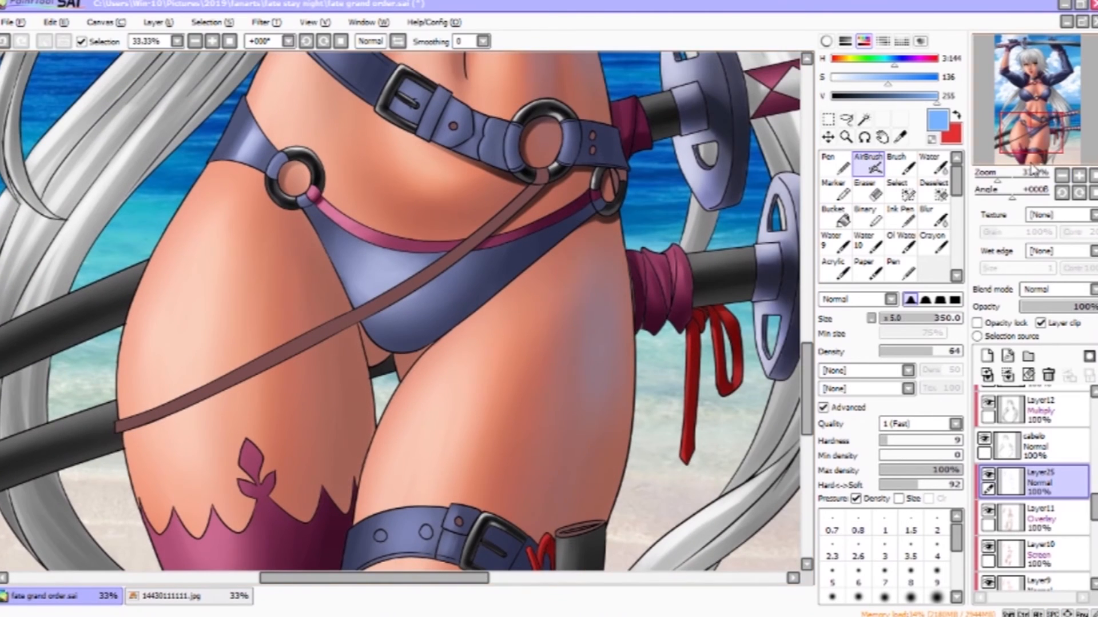
double_click(1062, 176)
key("ctrl+z")
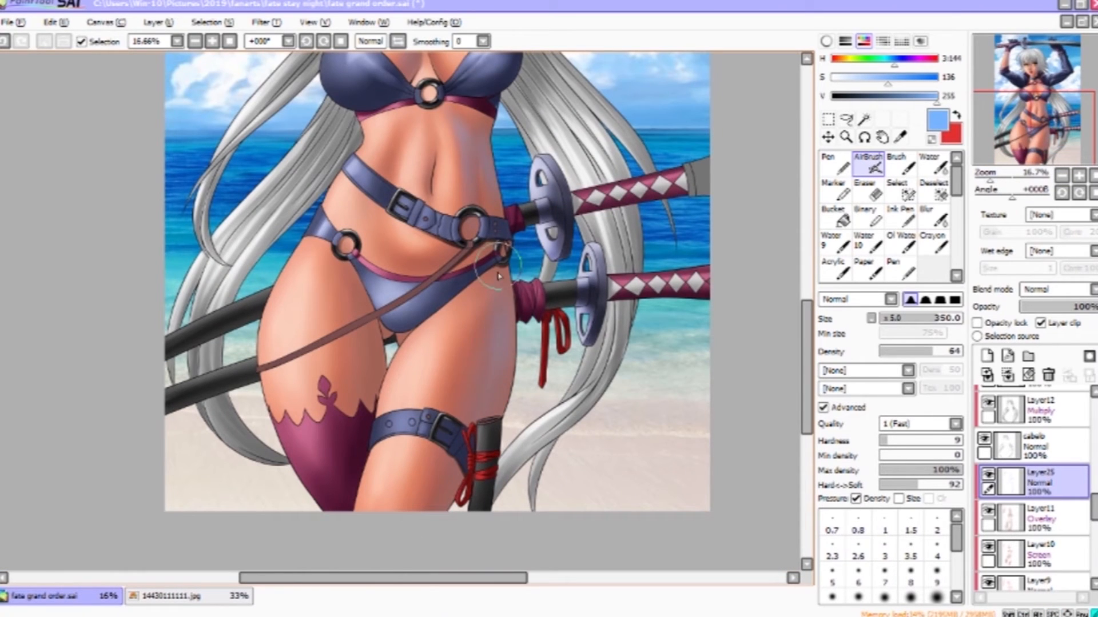
- Pick an orange tone and airbrush warm light onto the left thigh
left_click_drag(522, 253, 478, 537)
left_click_drag(585, 218, 617, 375)
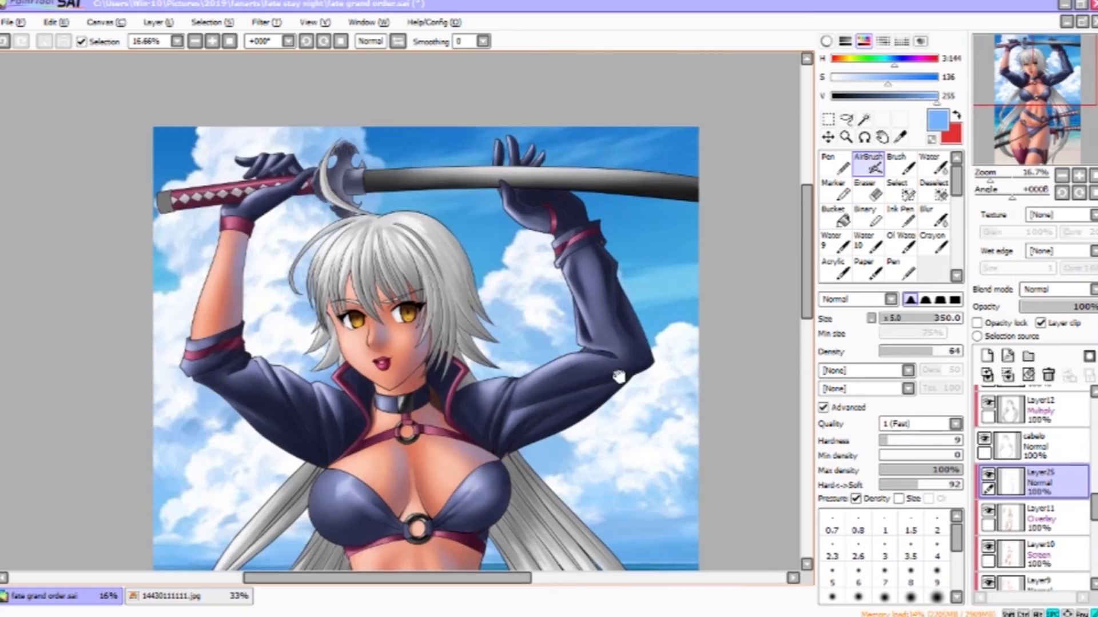
left_click_drag(394, 515, 375, 76)
right_click(360, 384)
left_click(925, 78)
left_click(937, 96)
left_click(836, 59)
left_click_drag(372, 388, 337, 290)
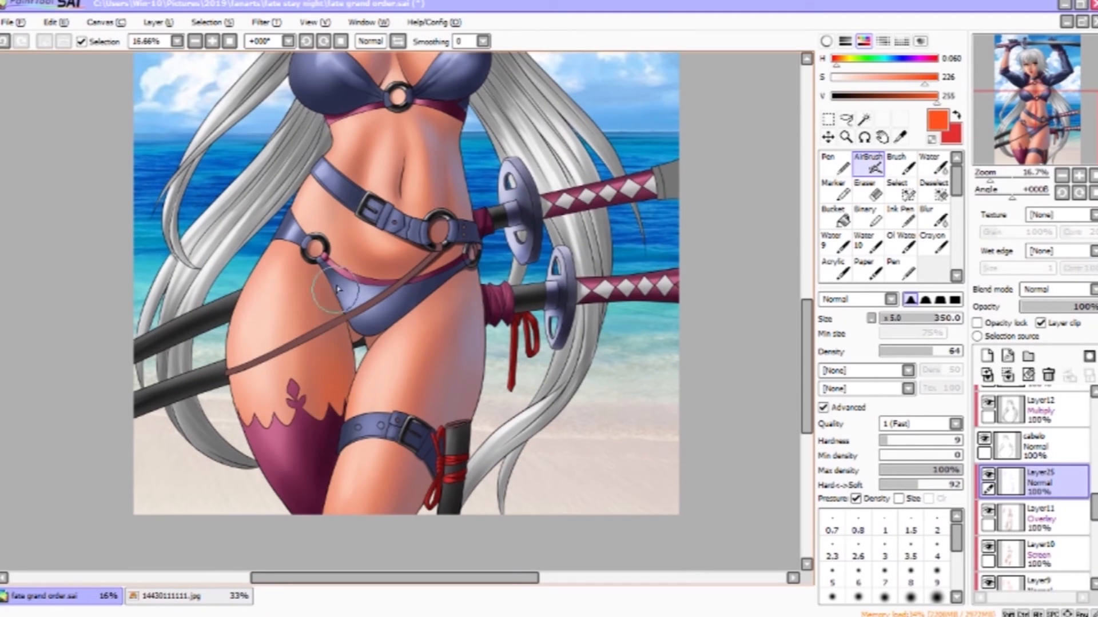
- Lighten the orange and airbrush it onto the lower left thigh
left_click(936, 77)
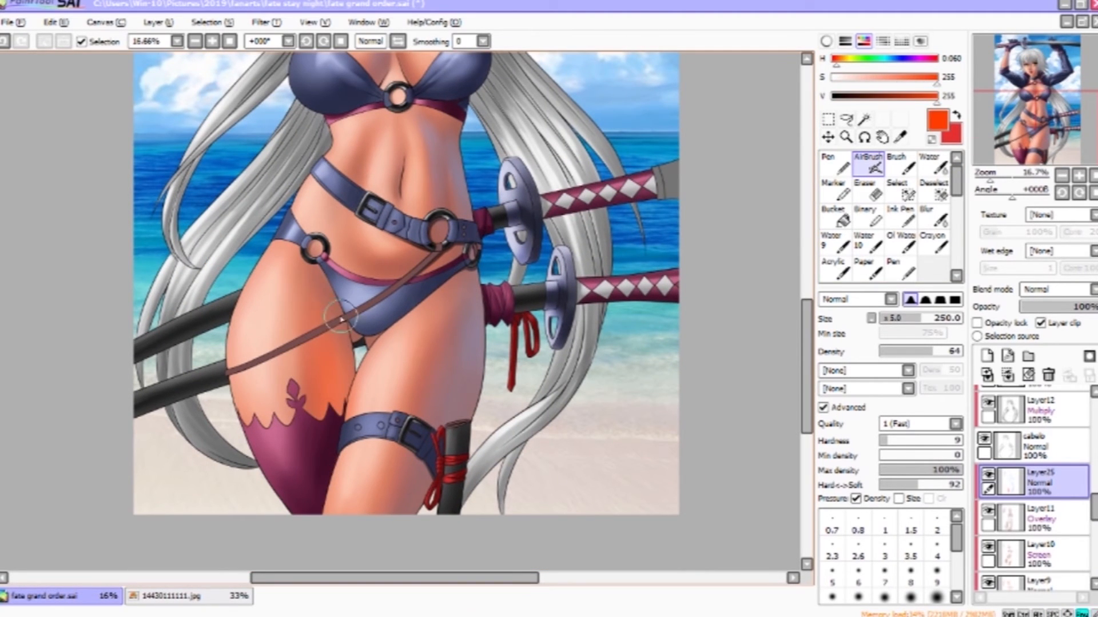
left_click(845, 60)
left_click(894, 77)
left_click(841, 60)
left_click_drag(337, 352, 344, 400)
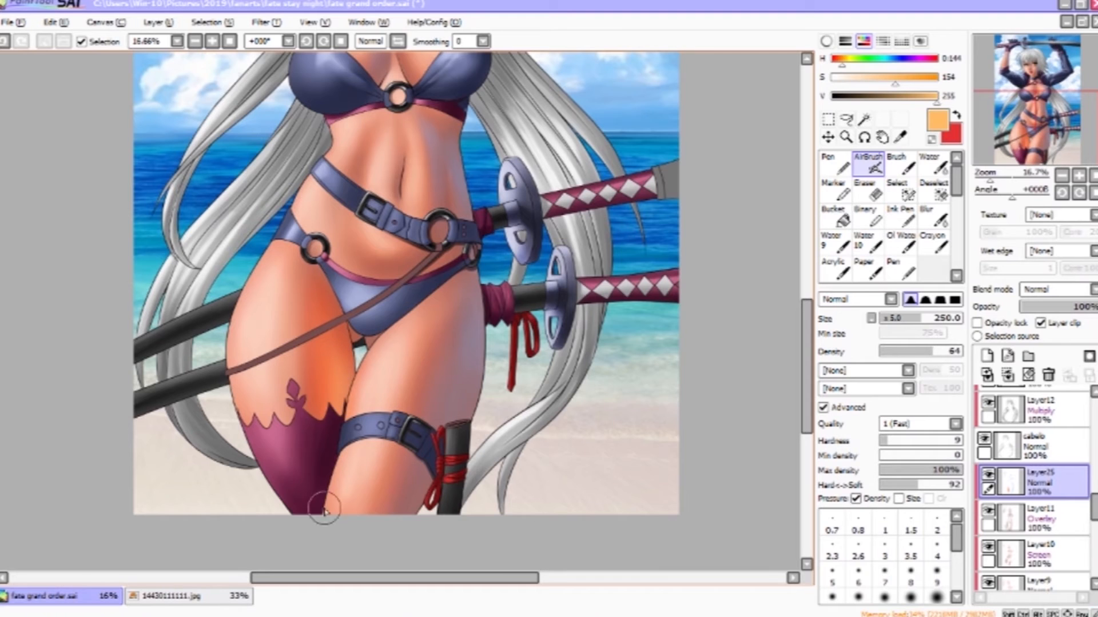
- Airbrush dark red and pink reflected tones along the thighs, right hip and waist
left_click_drag(478, 414, 473, 446)
right_click(473, 444)
left_click(425, 534, "alt")
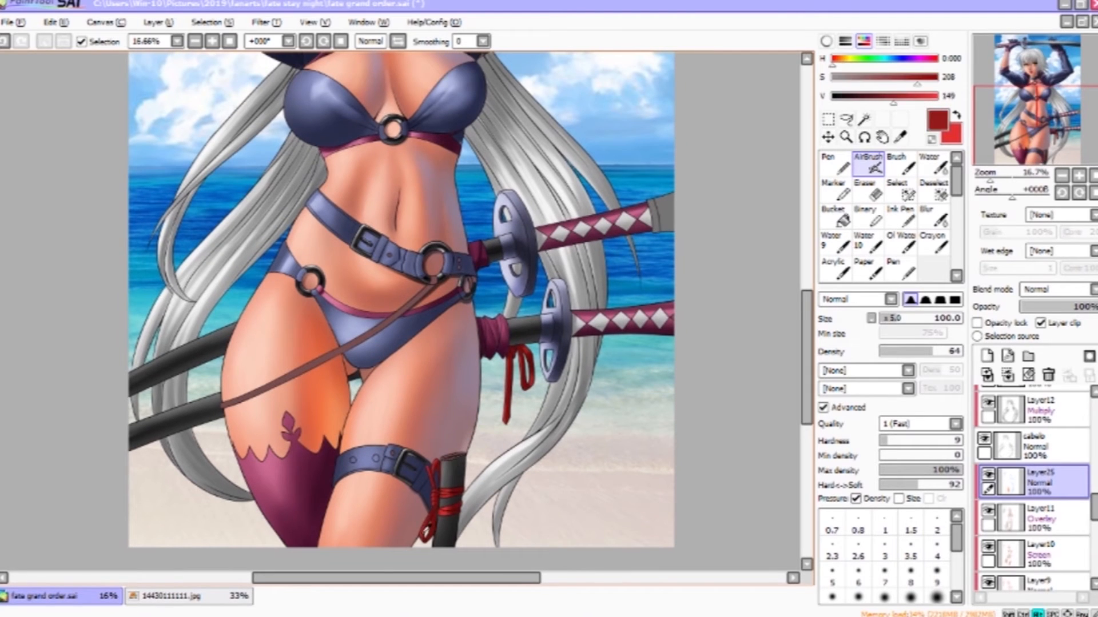
left_click(929, 96)
left_click_drag(423, 523, 417, 539)
left_click_drag(484, 342, 492, 488)
right_click(497, 486)
left_click(930, 96)
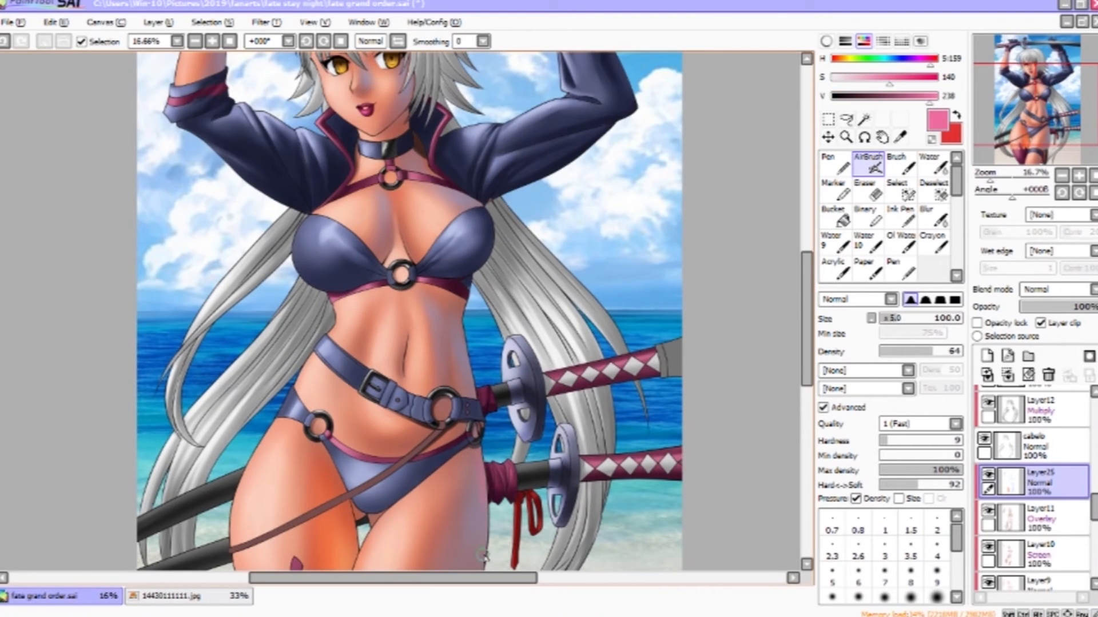
left_click(469, 368, "alt")
left_click_drag(499, 215, 481, 401)
left_click(479, 401, "alt")
left_click(926, 98)
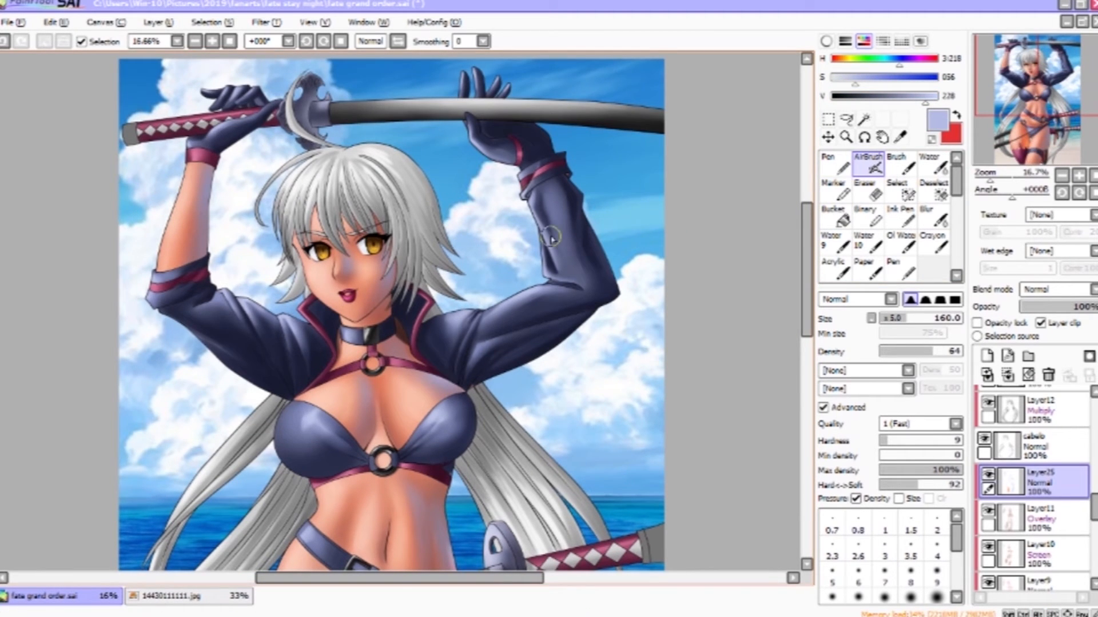
- Airbrush lavender light along the raised arm's sleeve
left_click_drag(565, 301, 560, 284)
left_click_drag(530, 422, 490, 391)
left_click_drag(684, 448, 630, 263)
left_click_drag(655, 375, 656, 251)
left_click_drag(723, 297, 779, 260)
right_click(343, 355)
right_click(303, 332)
left_click_drag(753, 109, 742, 438)
- Add a clipped Normal layer above the clothing layer and brush blue light onto the jacket
scroll(1038, 469, "up", 3)
left_click(1049, 472)
left_click(989, 464)
left_click(989, 463)
left_click(987, 356)
left_click(1051, 324)
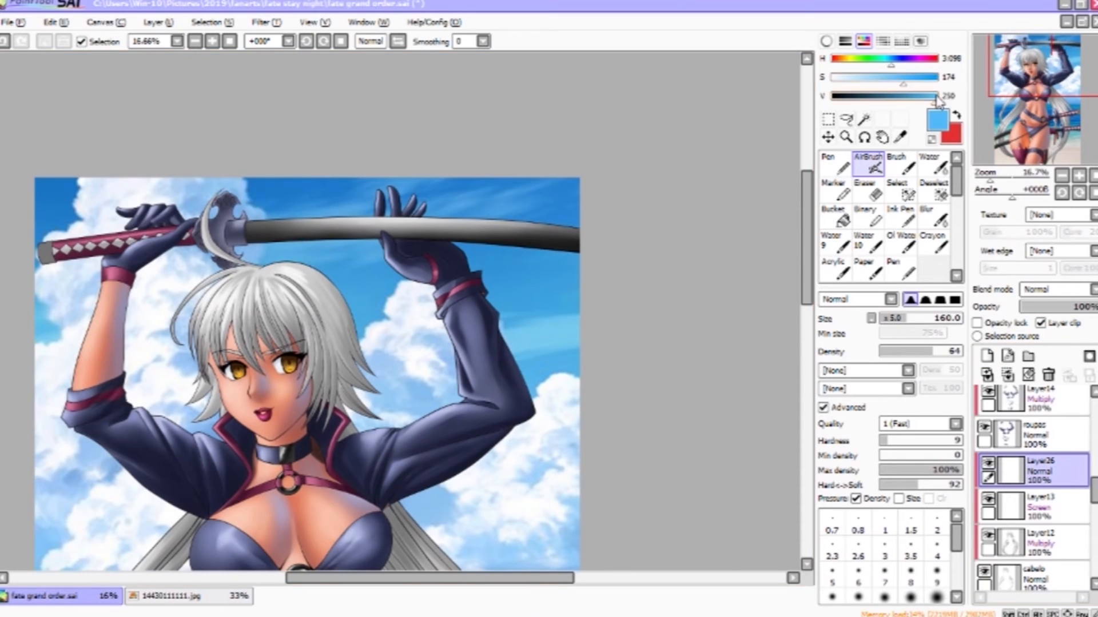
scroll(393, 382, "up", 2)
key("v")
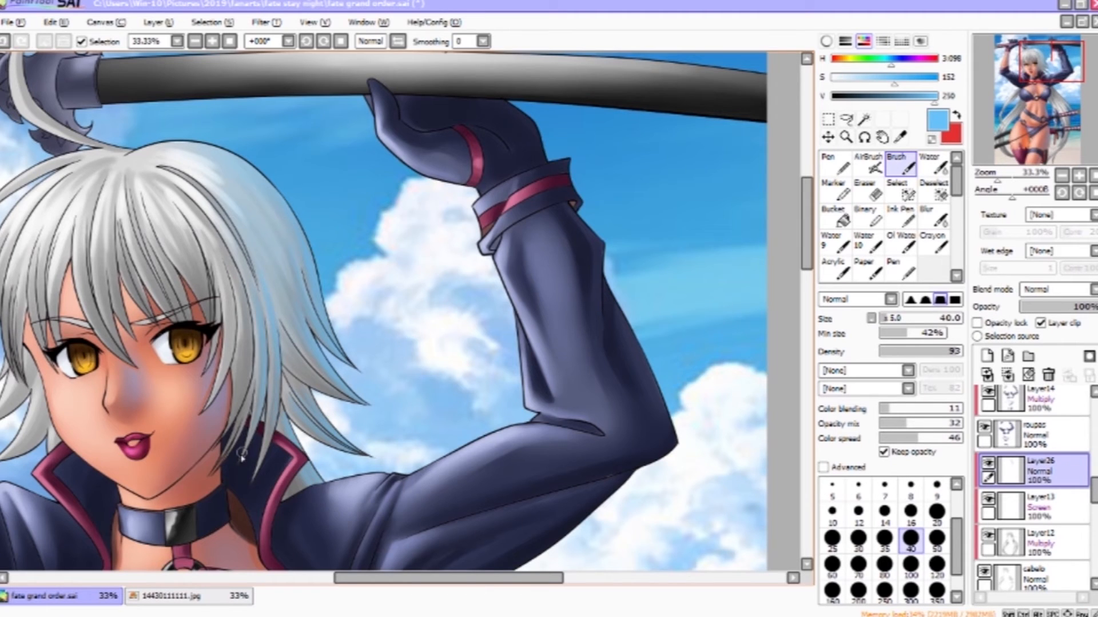
left_click_drag(263, 344, 376, 500)
key("]")
key("]")
key("]")
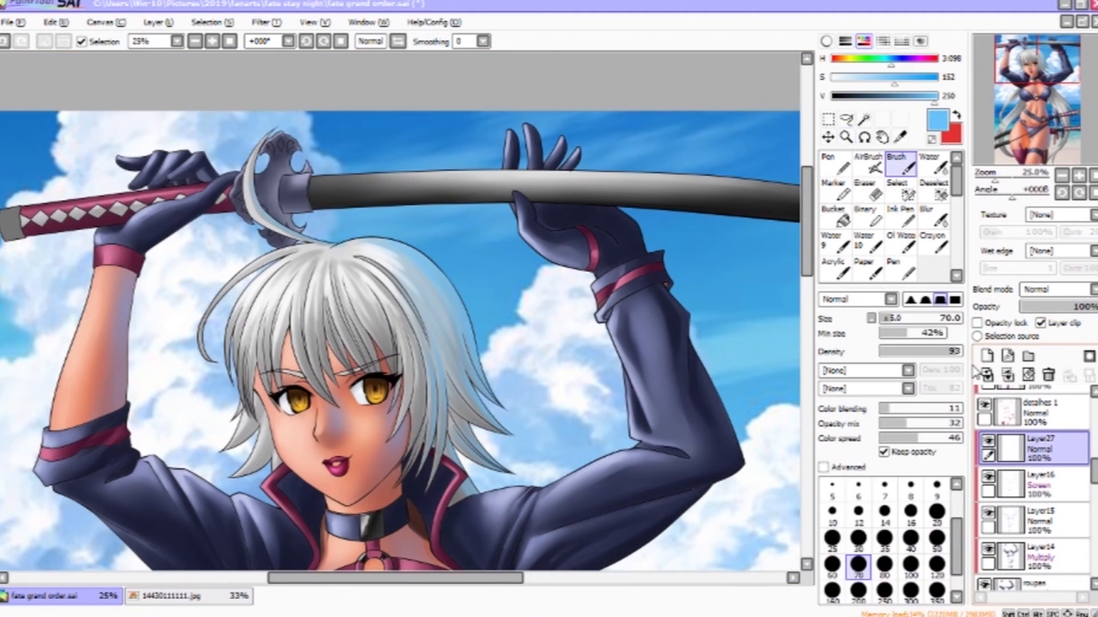
- Add another clipped layer and paint blue highlights on the glove's palm and fingers
left_click(988, 549)
left_click(987, 549)
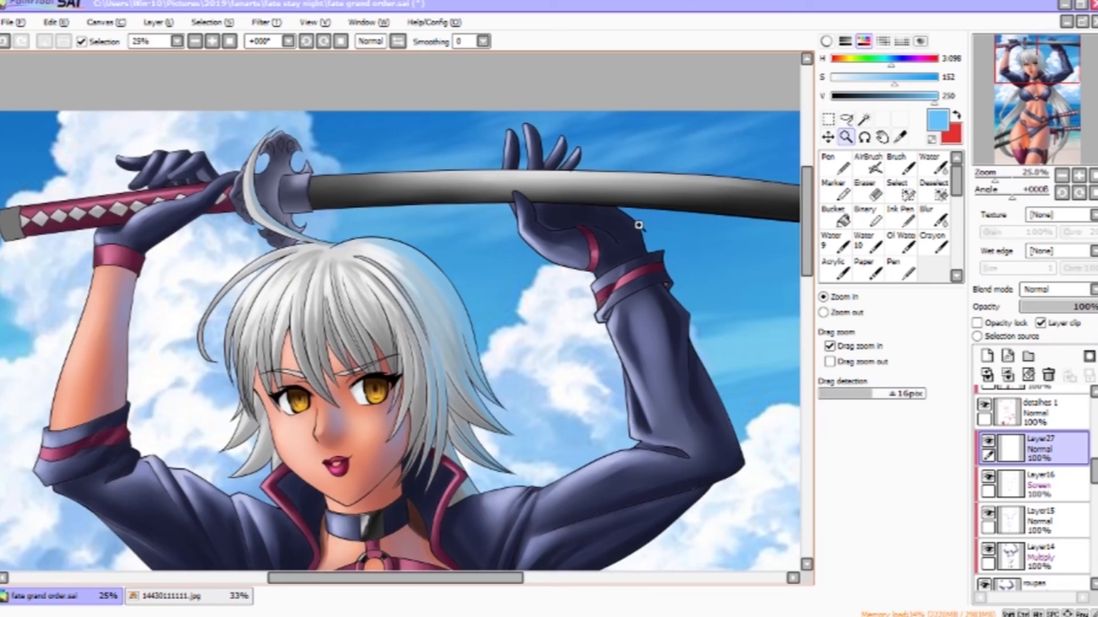
left_click(642, 226, "ctrl")
left_click_drag(642, 225, 526, 279)
left_click_drag(312, 282, 389, 294)
mouse_move(279, 224)
left_mouse_down()
mouse_move(302, 250)
mouse_move(286, 219)
left_mouse_up()
left_click(934, 165)
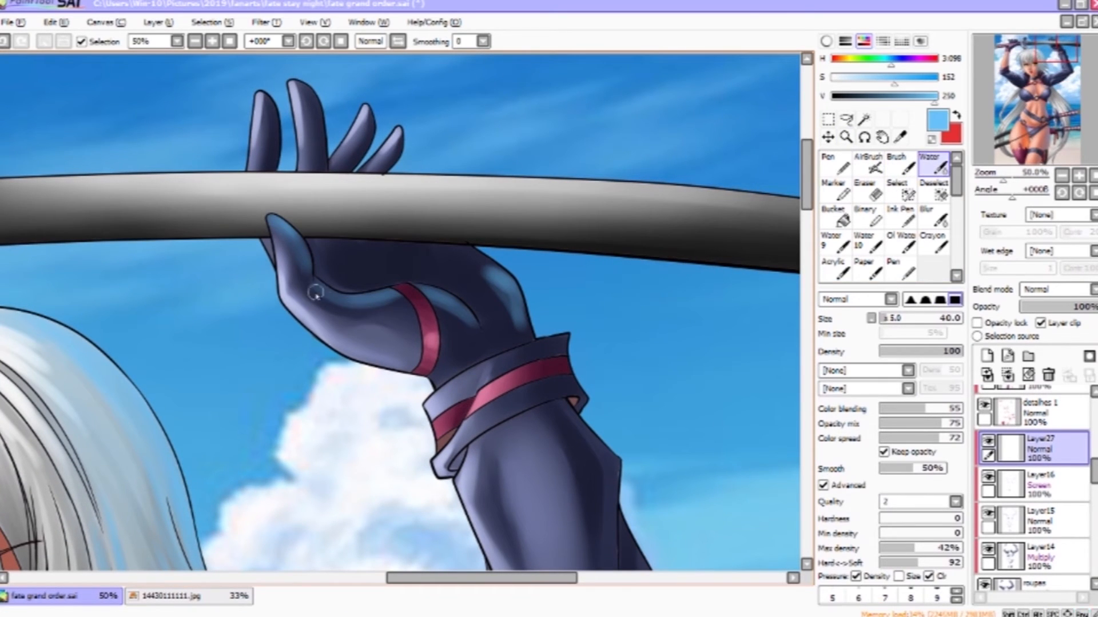
key("b")
mouse_move(484, 276)
left_mouse_down()
mouse_move(452, 257)
mouse_move(482, 264)
left_mouse_up()
left_click_drag(444, 310, 468, 327)
left_click_drag(271, 216, 299, 274)
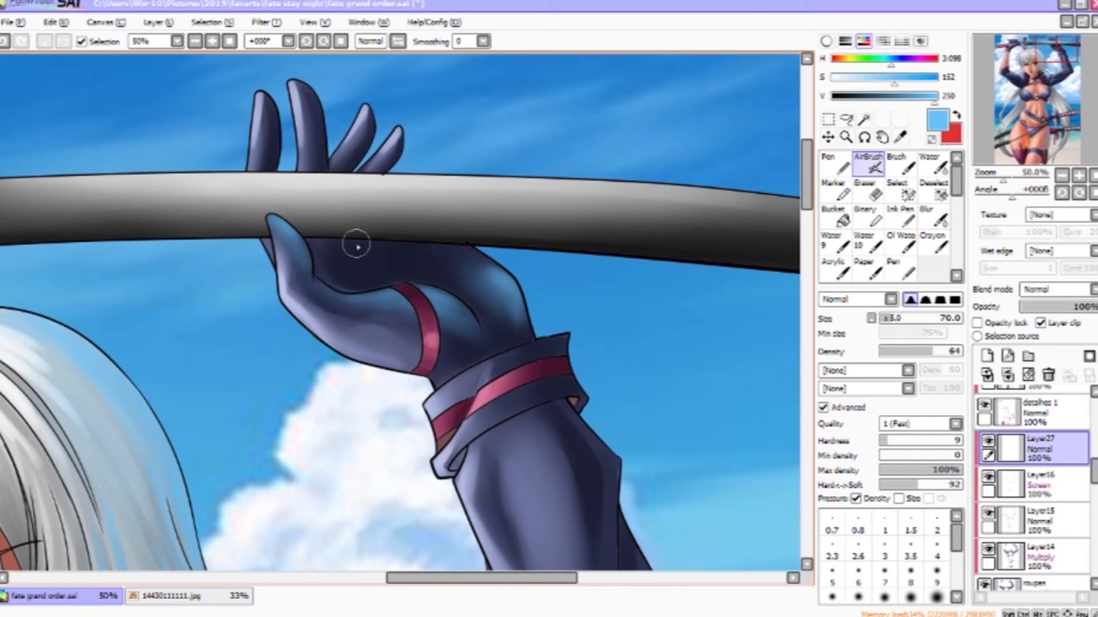
left_click_drag(356, 244, 363, 330)
key("v")
key("bracketleft")
key("bracketleft")
left_click_drag(276, 186, 281, 251)
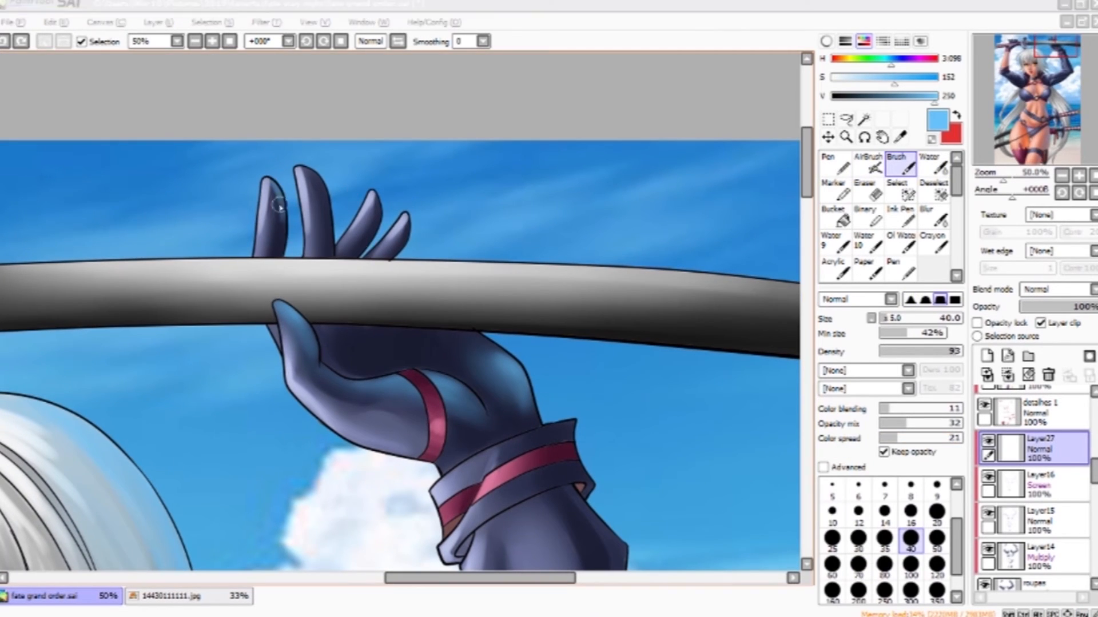
left_click_drag(273, 181, 278, 202)
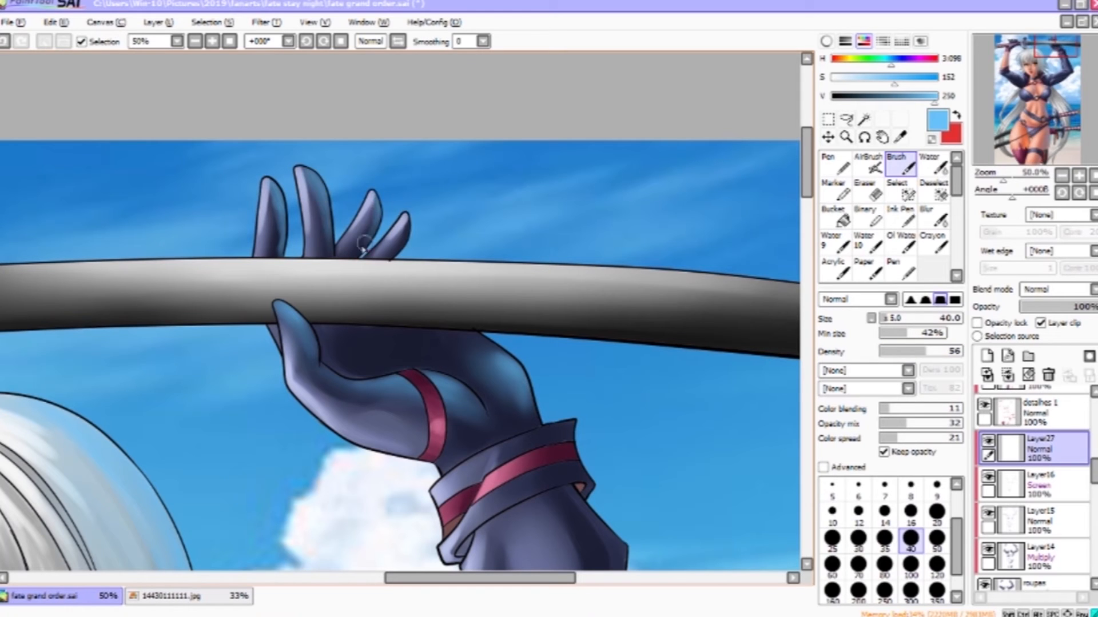
- Paint and blend blue highlights on the fingertips and the glove cuff
key("c")
left_click_drag(314, 200, 316, 233)
left_click_drag(275, 247, 275, 223)
key("v")
mouse_move(634, 460)
left_mouse_down()
mouse_move(577, 353)
mouse_move(464, 382)
left_mouse_up()
key("bracketright")
key("bracketright")
key("bracketright")
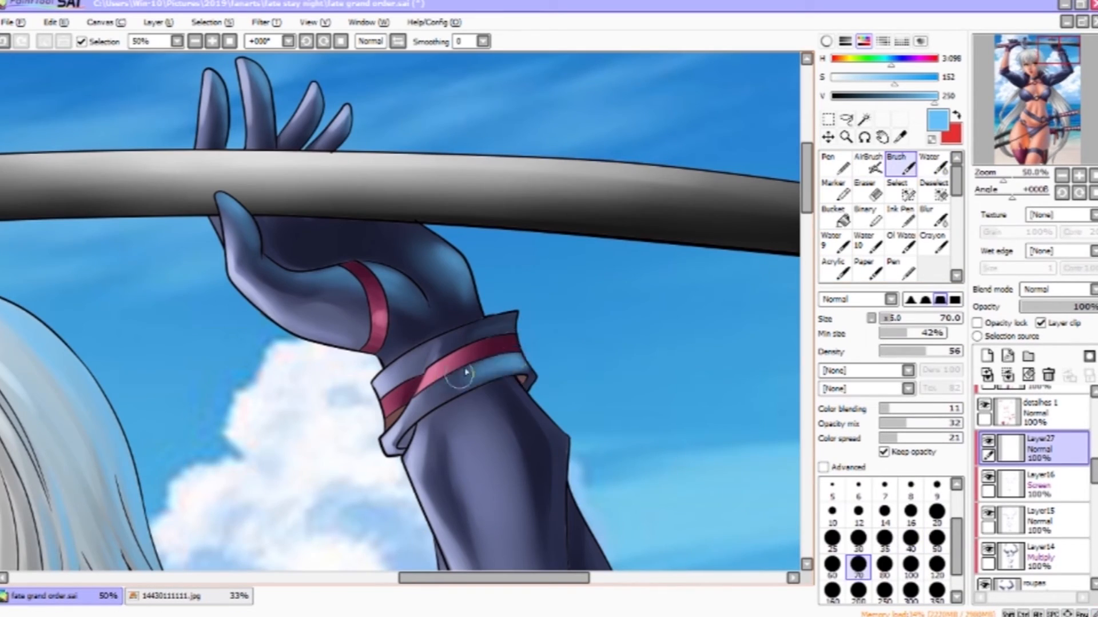
key("bracketleft")
key("bracketleft")
key("bracketleft")
key("bracketright")
mouse_move(457, 344)
left_mouse_down()
mouse_move(491, 328)
mouse_move(447, 350)
left_mouse_up()
left_click(929, 170)
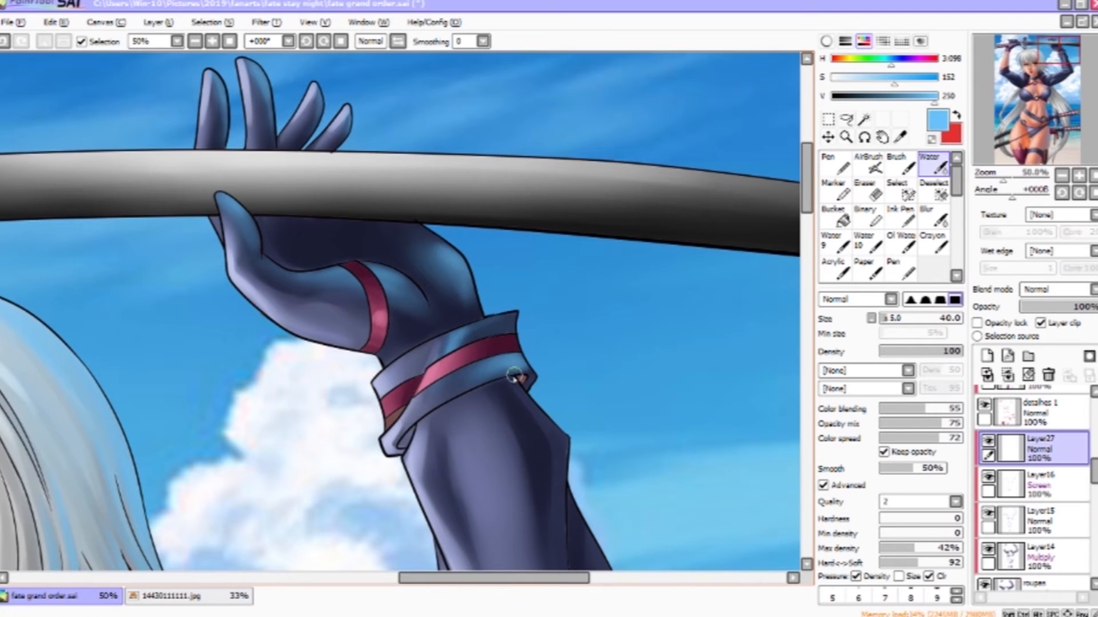
- Brush and blend blue light along the forearm sleeve
key("v")
left_click_drag(514, 359, 476, 377)
mouse_move(500, 411)
left_mouse_down()
mouse_move(360, 345)
mouse_move(421, 374)
left_mouse_up()
left_click_drag(418, 455, 424, 402)
left_click_drag(426, 481, 433, 332)
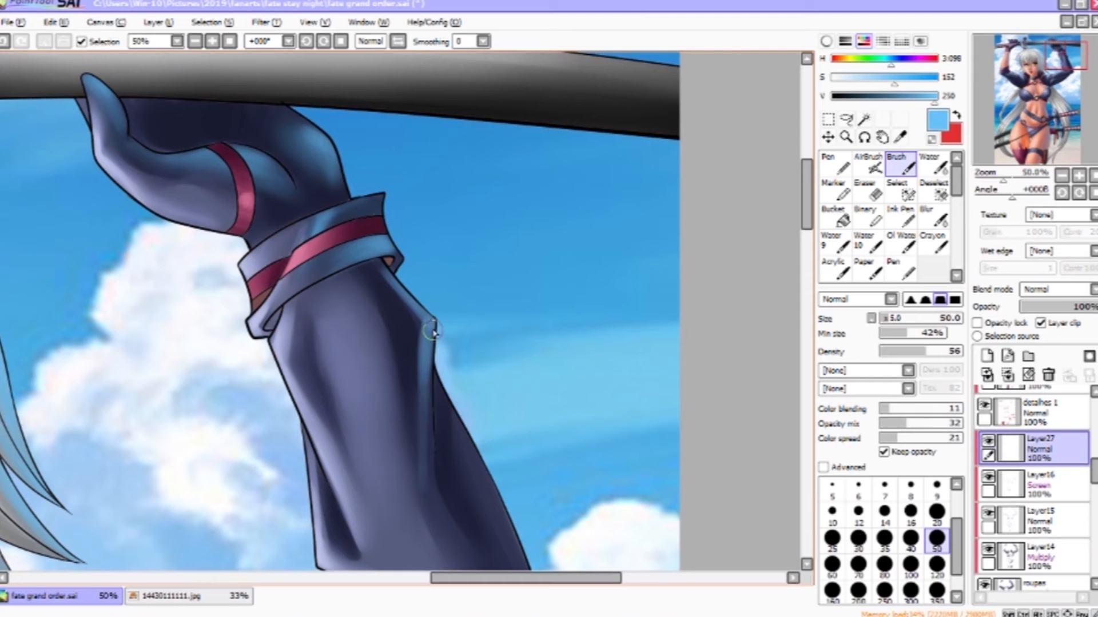
left_click_drag(426, 440, 428, 338)
key("c")
left_click(908, 167)
mouse_move(466, 455)
left_mouse_down()
mouse_move(367, 289)
mouse_move(366, 344)
left_mouse_up()
left_click(869, 166)
mouse_move(363, 294)
left_mouse_down()
mouse_move(407, 407)
mouse_move(394, 379)
left_mouse_up()
left_click_drag(382, 312, 433, 432)
left_click_drag(409, 329, 430, 446)
left_click_drag(366, 503, 492, 342)
left_click_drag(451, 424, 582, 246)
- Pick a pale pink tone and airbrush light across the upper arm's sleeve
key("x")
left_click(1060, 133)
right_click(571, 326)
left_click(1063, 82)
mouse_move(197, 400)
left_mouse_down()
mouse_move(298, 355)
mouse_move(581, 160)
left_mouse_up()
left_click_drag(269, 371, 582, 201)
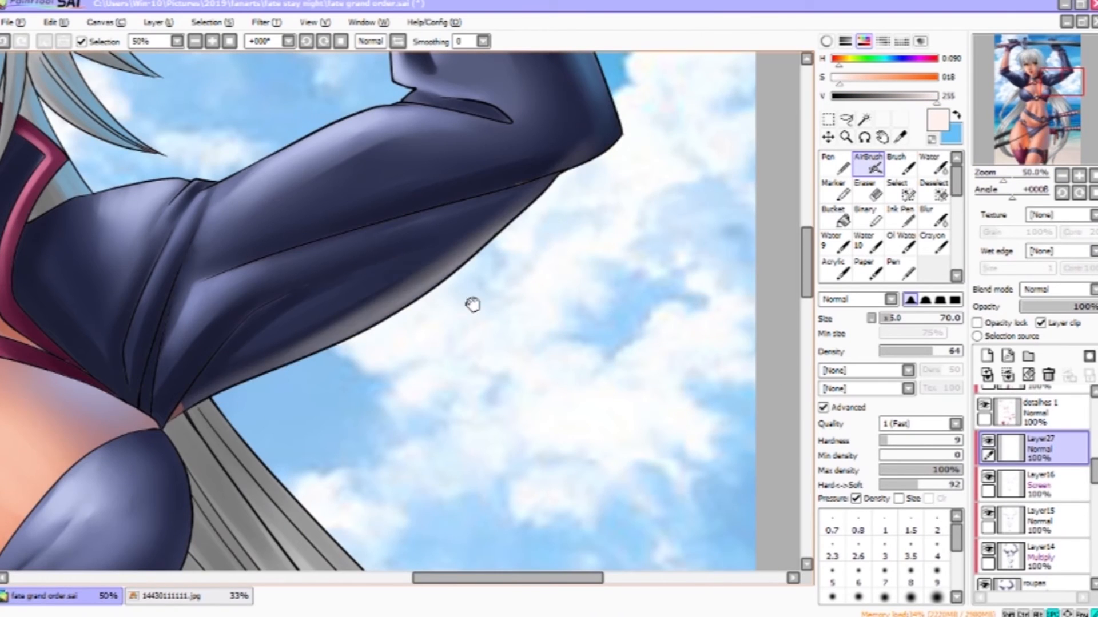
left_click_drag(491, 256, 534, 357)
key("[")
key("[")
key("[")
key("[")
left_click_drag(272, 368, 538, 291)
left_click_drag(315, 345, 658, 237)
left_click_drag(410, 385, 595, 300)
left_click_drag(556, 342, 636, 527)
- Undo the last sleeve stroke and swap back to the blue color
left_click(904, 166)
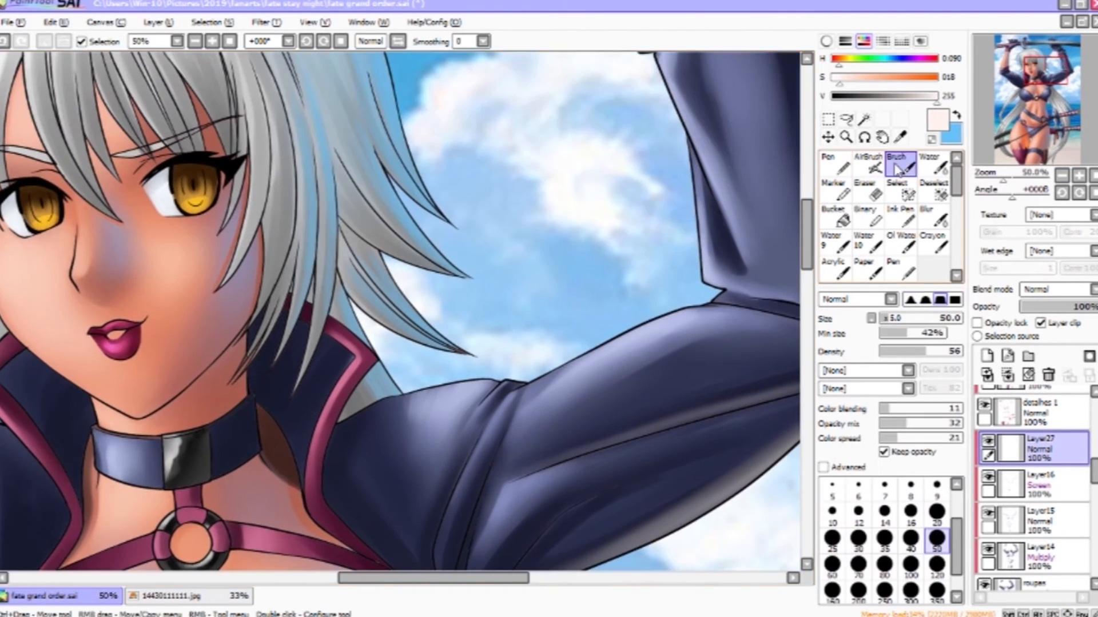
key("ctrl+z")
left_click_drag(571, 411, 713, 218)
left_click_drag(326, 251, 706, 476)
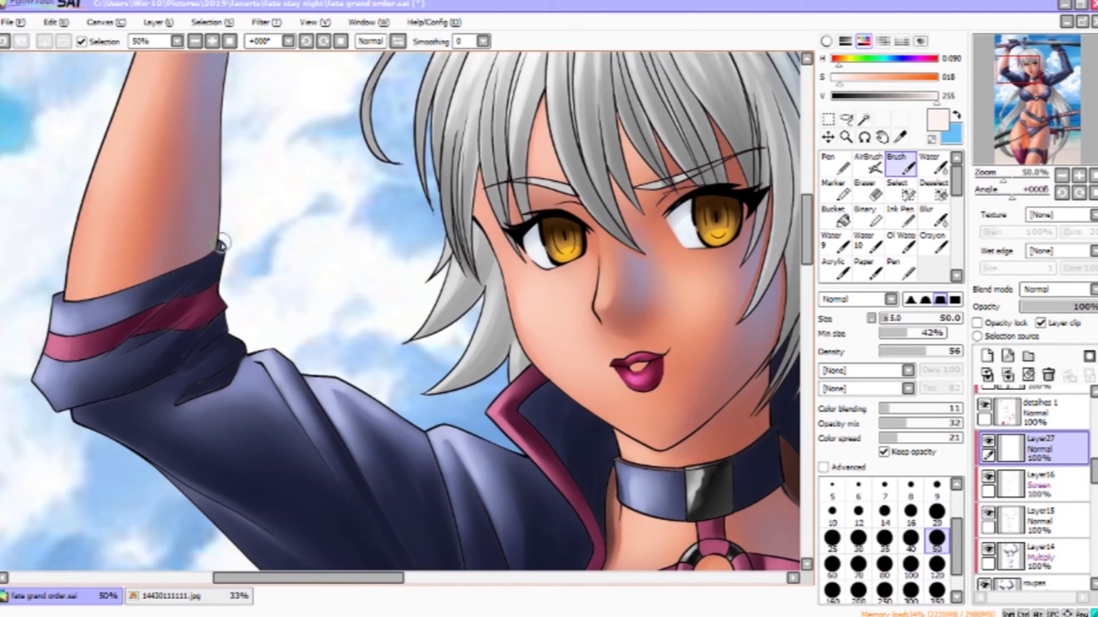
key("x")
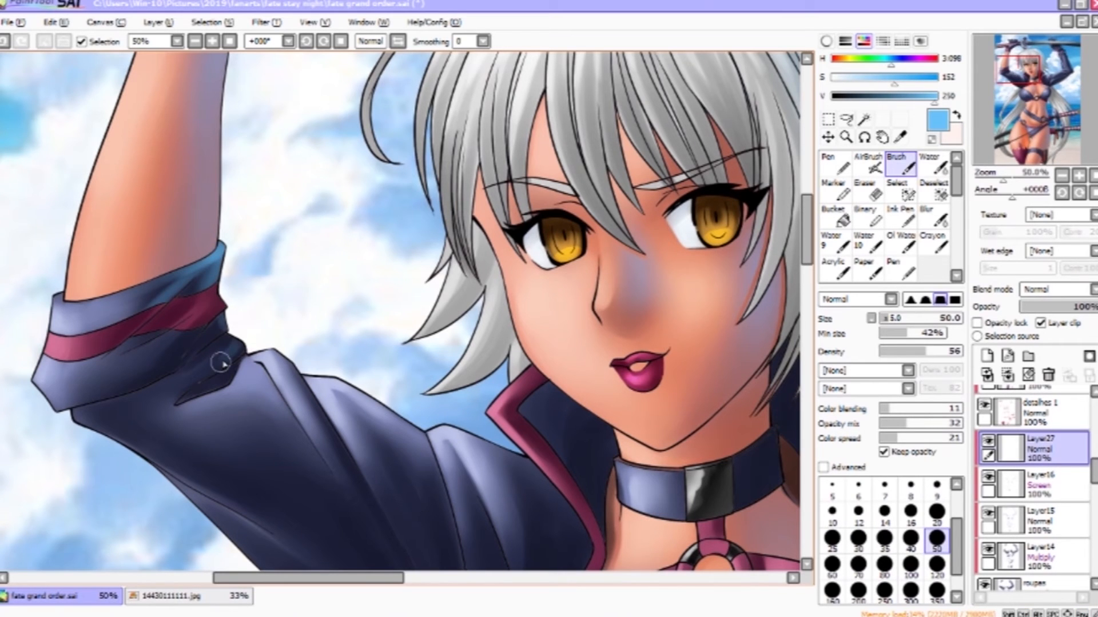
- Airbrush pale warm light across the jacket sleeve and shoulder with the Airbrush
key("v")
left_click(905, 166)
mouse_move(712, 449)
left_mouse_down()
mouse_move(713, 277)
mouse_move(670, 174)
left_mouse_up()
key("x")
left_click(869, 166)
left_click_drag(171, 243, 421, 398)
left_click_drag(246, 309, 428, 407)
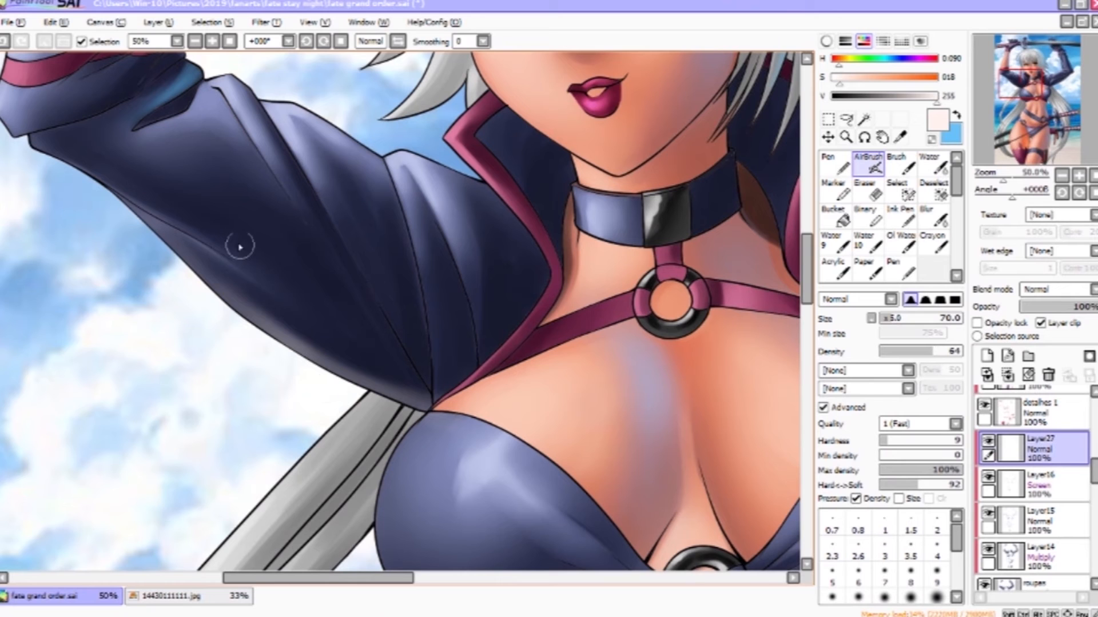
left_click_drag(192, 222, 393, 358)
mouse_move(797, 282)
left_mouse_down()
mouse_move(718, 380)
mouse_move(541, 279)
left_mouse_up()
left_click_drag(563, 473, 367, 383)
- Airbrush warm and pale highlights over the chest and neckline, resizing the brush between strokes
key("x")
mouse_move(498, 313)
left_mouse_down()
mouse_move(520, 411)
mouse_move(516, 363)
left_mouse_up()
key("bracketright")
key("bracketright")
key("bracketright")
left_click_drag(741, 343, 725, 490)
left_click(896, 60)
left_click_drag(455, 446, 443, 344)
mouse_move(446, 360)
left_mouse_down()
mouse_move(480, 435)
mouse_move(674, 327)
left_mouse_up()
key("bracketleft")
key("bracketleft")
key("bracketleft")
left_click_drag(330, 388, 371, 431)
left_click_drag(262, 412, 419, 362)
left_click(419, 362, "ctrl+alt")
key("bracketright")
key("bracketright")
key("bracketright")
left_click_drag(469, 415, 403, 346)
key("x")
right_click(417, 355)
right_click(402, 359)
key("bracketright")
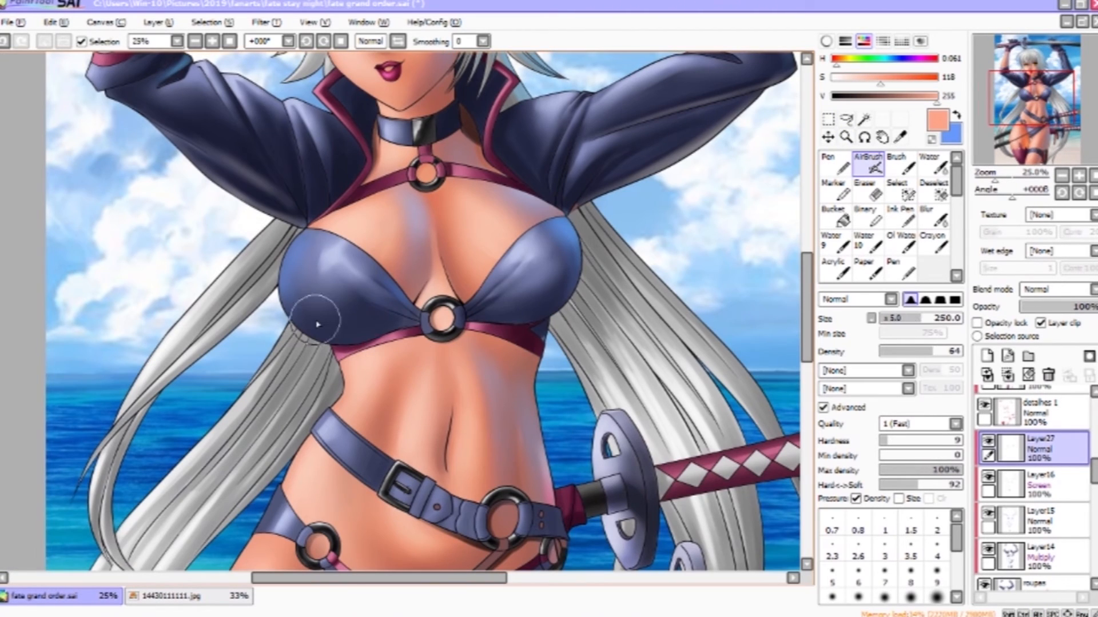
key("bracketright")
- Airbrush soft skin light across the bikini top, belly and waist with a large brush
left_click_drag(319, 323, 413, 320)
right_click(642, 341)
mouse_move(562, 298)
left_mouse_down()
mouse_move(582, 252)
mouse_move(554, 321)
left_mouse_up()
left_click_drag(563, 415, 507, 290)
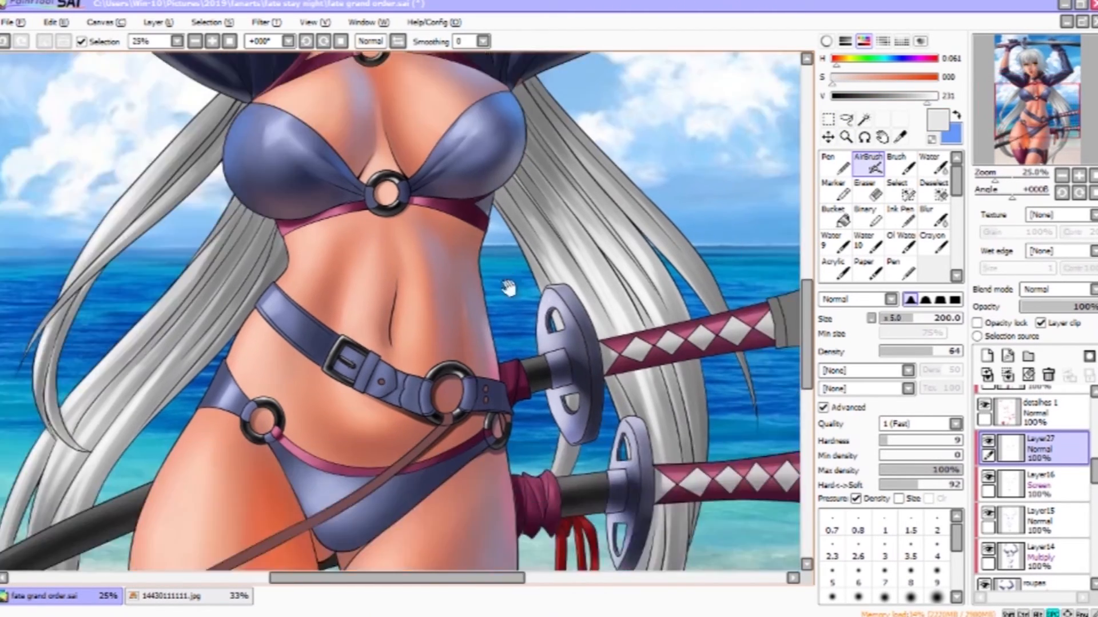
right_click(553, 361)
key("bracketleft")
left_click_drag(498, 412, 504, 397)
left_click_drag(440, 437, 460, 87)
right_click(581, 246)
mouse_move(466, 386)
left_mouse_down()
mouse_move(440, 437)
mouse_move(469, 377)
left_mouse_up()
left_click_drag(462, 227, 470, 221)
left_click_drag(605, 141, 599, 275)
right_click(565, 275)
- Pick a pink tone and airbrush the thigh, undoing the last stroke and repainting it
left_click(928, 96)
left_click(883, 77)
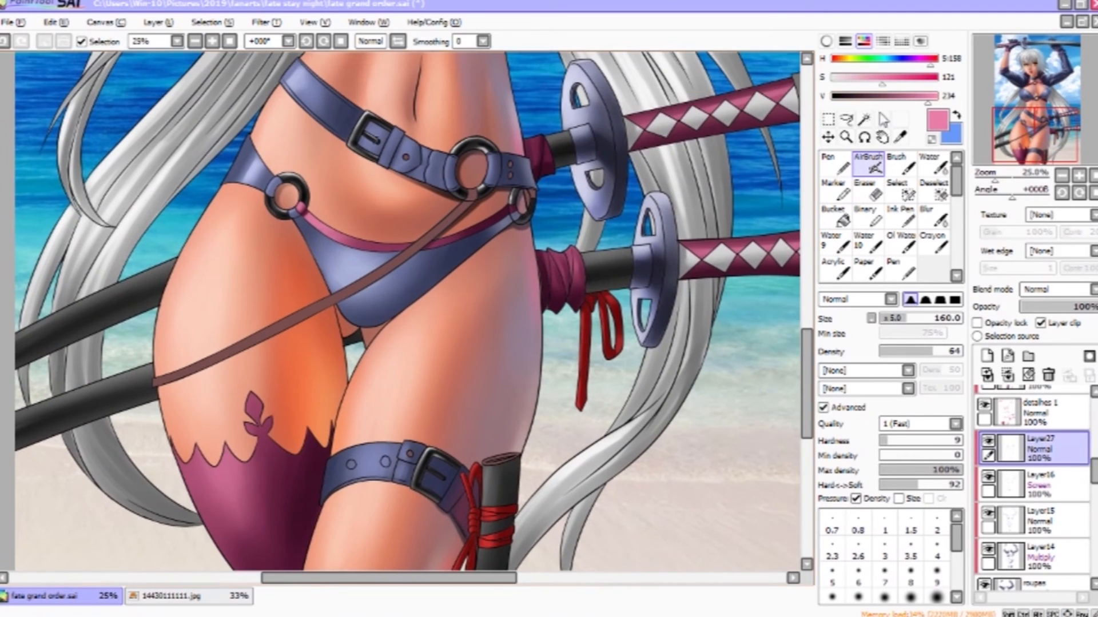
left_click_drag(384, 387, 348, 509)
right_click(347, 458)
key("ctrl+z")
left_click_drag(370, 432, 322, 441)
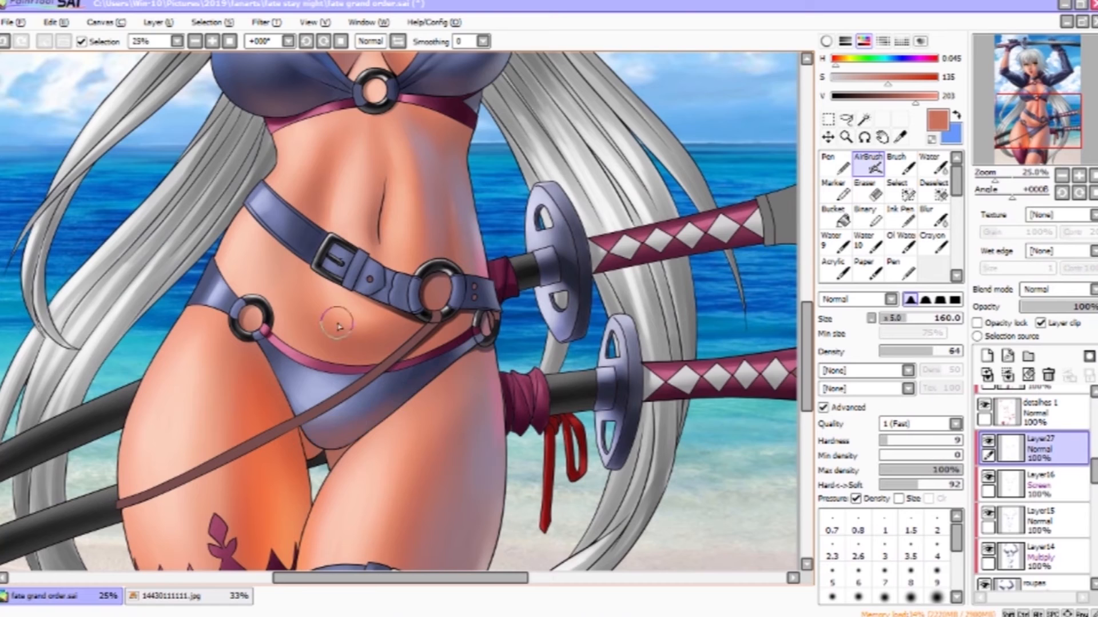
- Airbrush reddish-brown warm light over the hips and thighs
left_click_drag(374, 165, 336, 503)
left_click_drag(451, 296, 413, 424)
left_click_drag(622, 217, 632, 297)
left_click_drag(466, 441, 560, 280)
left_click_drag(644, 511, 553, 96)
left_click_drag(671, 422, 563, 240)
- Add a new layer above Layer18 and airbrush pale highlights along the two sword handles, undoing the last stroke
left_click_drag(1093, 471, 1094, 455)
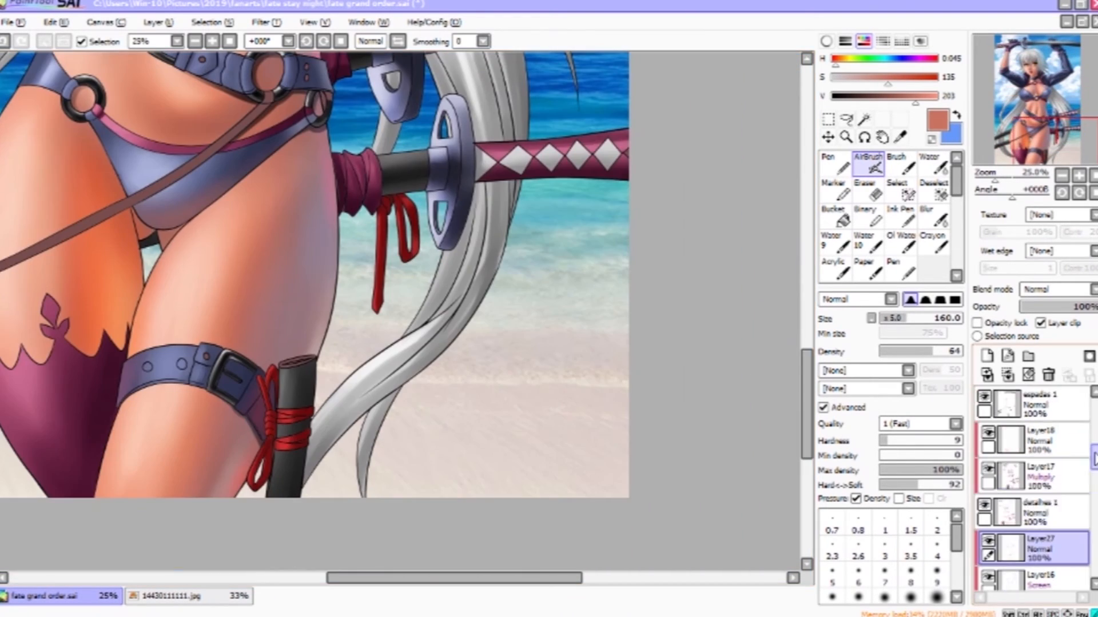
left_click(1048, 430)
key("ctrl+shift+n")
left_click(1046, 503)
right_click(582, 419)
left_click(936, 96)
left_click_drag(647, 189, 652, 394)
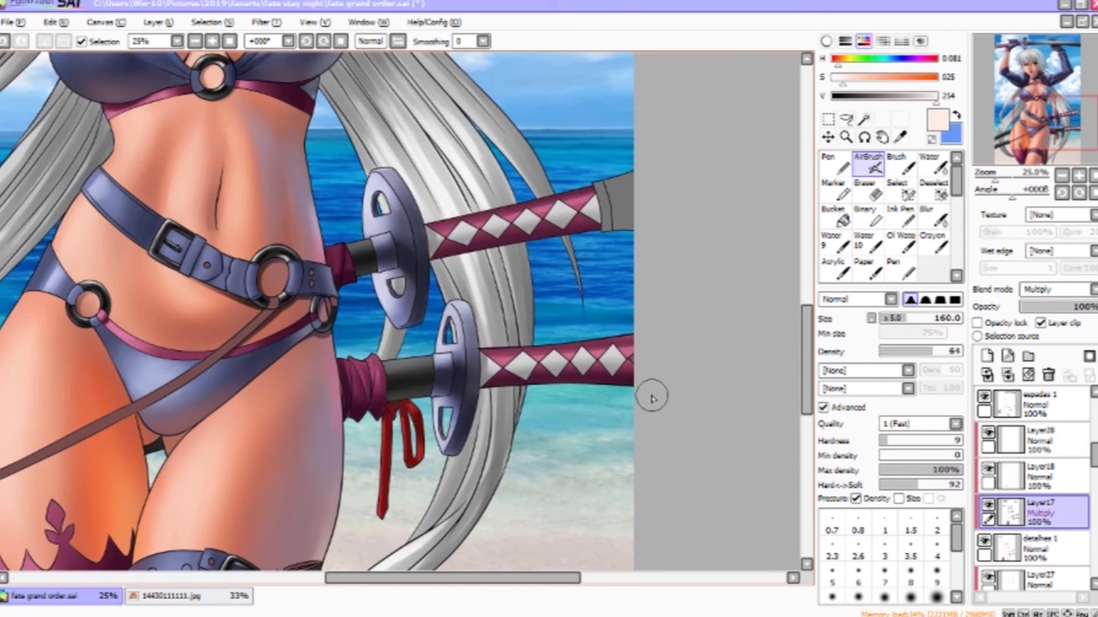
left_click(1049, 439)
left_click_drag(492, 384, 658, 385)
left_click_drag(489, 385, 719, 395)
left_click_drag(440, 256, 690, 239)
mouse_move(436, 258)
left_mouse_down()
mouse_move(678, 233)
mouse_move(654, 240)
left_mouse_up()
right_click(463, 233)
key("ctrl+z")
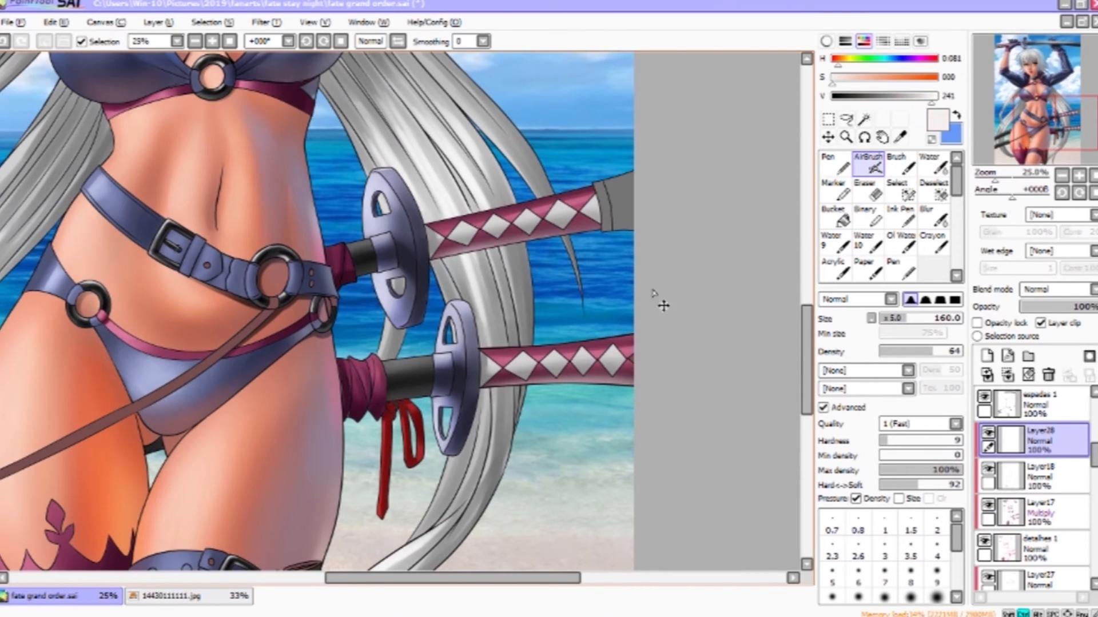
- Airbrush pale light over the belly and the left thigh's stocking edge, adjusting brush size
right_click(323, 455)
key("bracketleft")
key("bracketleft")
left_click_drag(273, 392, 533, 260)
mouse_move(577, 506)
left_mouse_down()
mouse_move(567, 430)
mouse_move(566, 454)
left_mouse_up()
right_click(598, 417)
key("bracketright")
key("bracketright")
key("bracketright")
left_click_drag(252, 407, 297, 492)
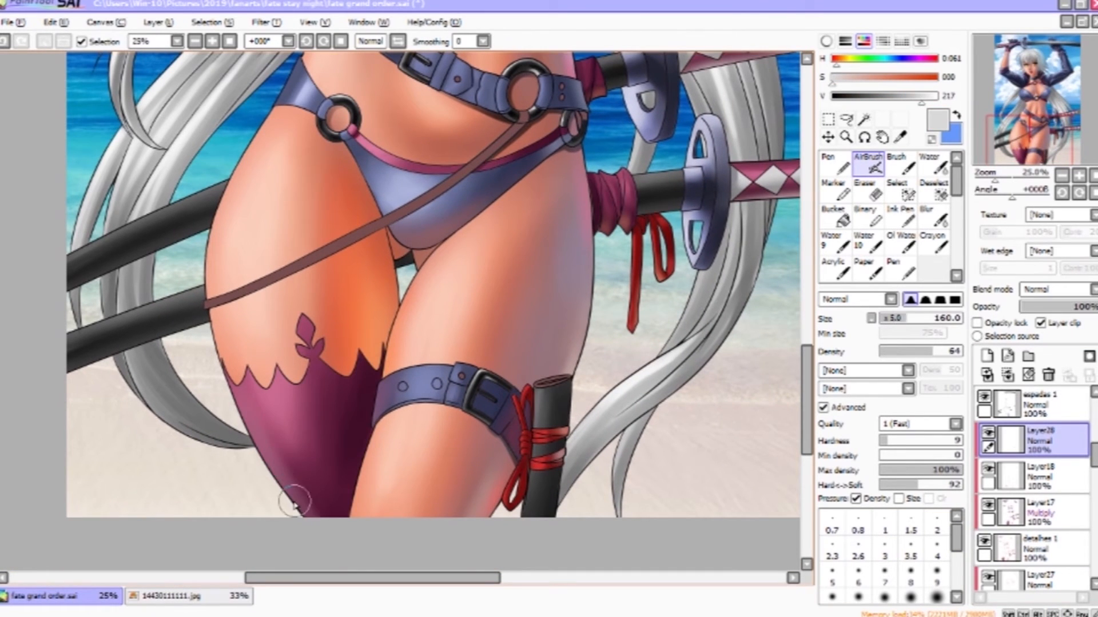
right_click(266, 497)
left_click_drag(273, 443, 352, 552)
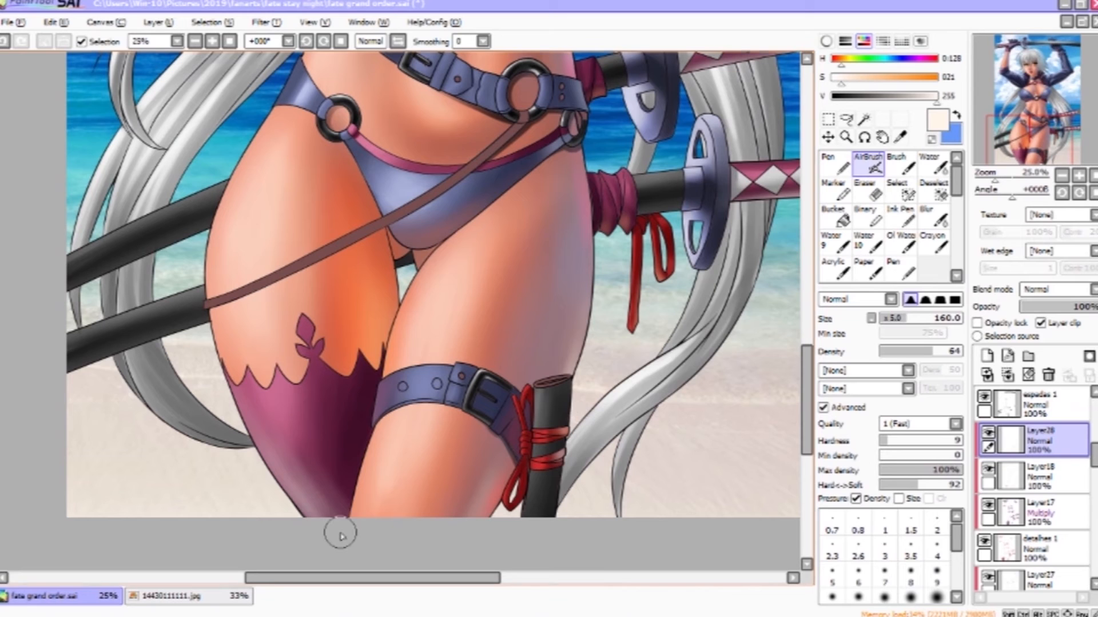
- Brush pale highlights down the right thigh
key("c")
left_click(902, 170)
left_click_drag(558, 350, 566, 529)
left_click_drag(507, 232, 523, 496)
key("x")
right_click(312, 319)
key("b")
- Switch between clipped layers and airbrush soft light along the thigh and sword handle
scroll(1071, 503, "down", 3)
left_click(1065, 464)
mouse_move(328, 315)
left_mouse_down()
mouse_move(368, 344)
mouse_move(330, 307)
left_mouse_up()
left_click(940, 167)
left_click(869, 165)
left_click_drag(503, 223, 503, 527)
scroll(1058, 480, "up", 3)
left_click(1057, 479)
scroll(229, 170, "up", 2)
left_click(544, 310, "alt")
mouse_move(229, 171)
left_mouse_down()
mouse_move(546, 307)
mouse_move(475, 311)
left_mouse_up()
left_click(501, 499, "alt")
left_click(492, 499, "alt")
left_click_drag(327, 336, 590, 304)
left_click(647, 371, "alt")
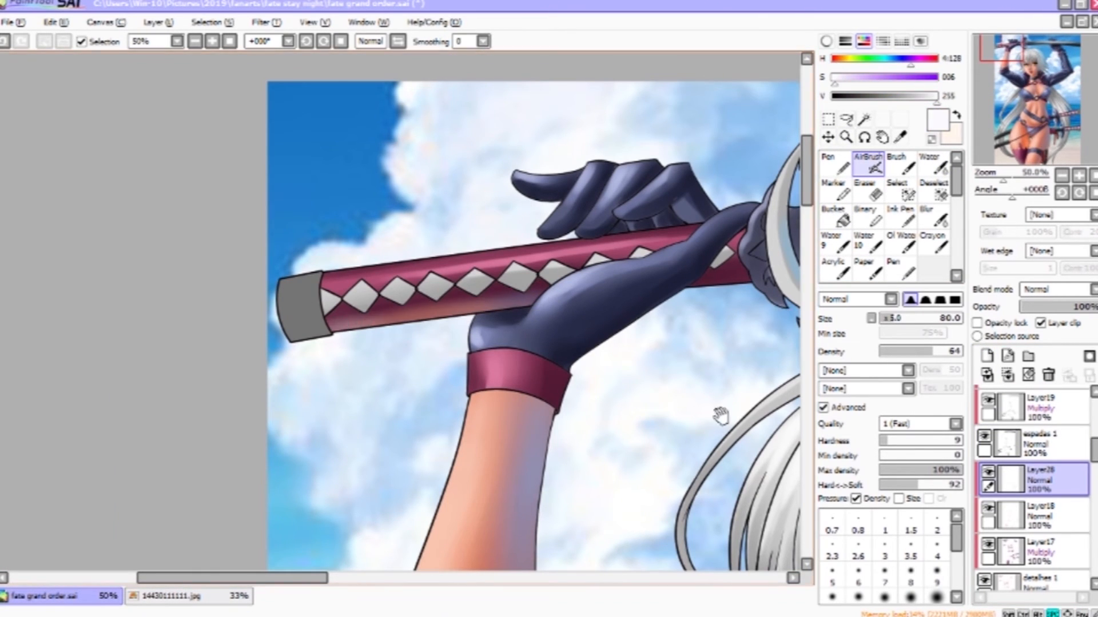
- Toggle layer visibility in the stack and add a new layer above the Screen layer
left_click_drag(792, 455, 391, 478)
left_click(549, 392, "alt")
scroll(993, 457, "down", 2)
left_click(993, 477)
left_click(993, 478)
scroll(994, 483, "up", 3)
left_click(991, 490)
left_click(992, 490)
scroll(992, 486, "up", 1)
double_click(990, 440)
left_click(1010, 516)
left_click(988, 357)
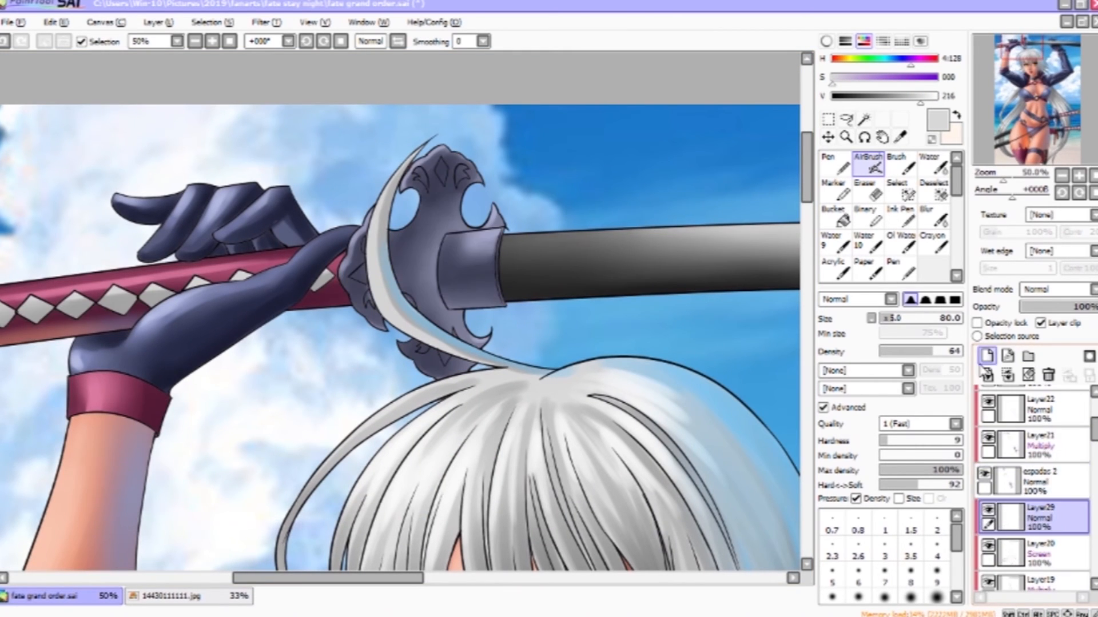
- Enlarge the airbrush and paint pale blue light along the raised sword's blade
scroll(997, 455, "down", 3)
scroll(701, 423, "down", 1)
left_click_drag(697, 421, 496, 314)
left_click(377, 260, "alt")
key("bracketright")
key("bracketright")
key("bracketright")
key("bracketright")
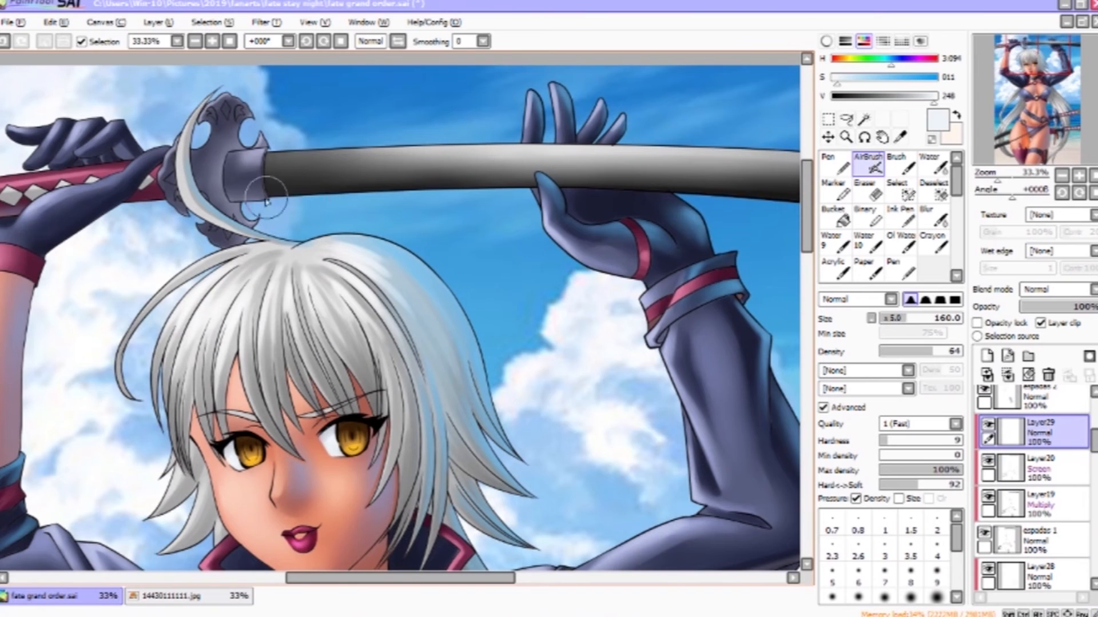
left_click_drag(292, 193, 548, 193)
left_click_drag(252, 196, 515, 193)
left_click_drag(375, 201, 578, 191)
left_click_drag(738, 229, 404, 215)
left_click_drag(498, 189, 372, 182)
left_click_drag(367, 219, 436, 293)
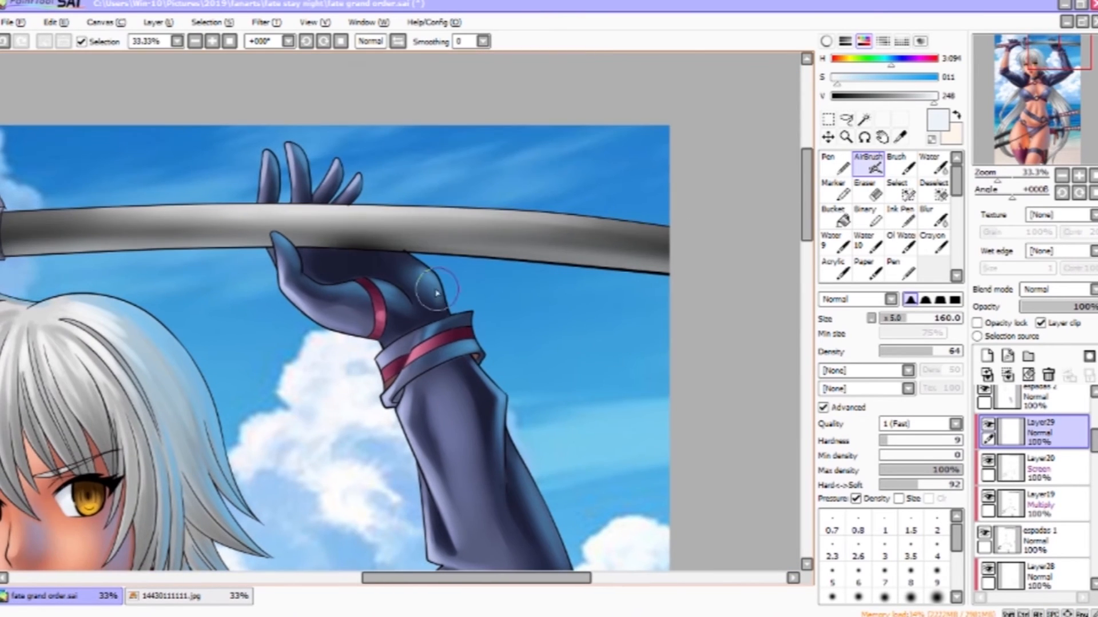
- Undo the last blade stroke and repaint the light across the blade near the right hand
left_click(437, 293, "alt")
key("ctrl+z")
left_click_drag(183, 399, 470, 400)
left_click_drag(311, 374, 517, 387)
- Return to Layer29 with the Airbrush and paint a pale highlight across the blade near the guard
left_click(1071, 433)
left_click(901, 165)
left_click(1042, 504)
left_click_drag(105, 298, 86, 286)
left_click(933, 164)
left_click(1041, 468)
left_click(132, 280, "alt")
left_click(901, 164)
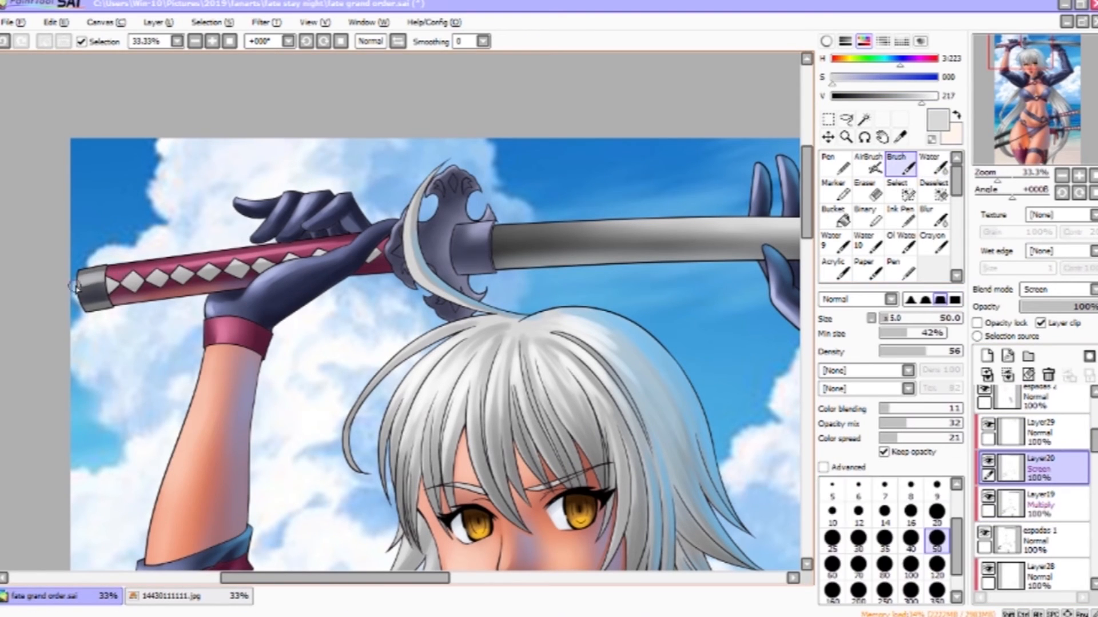
left_click(1042, 432)
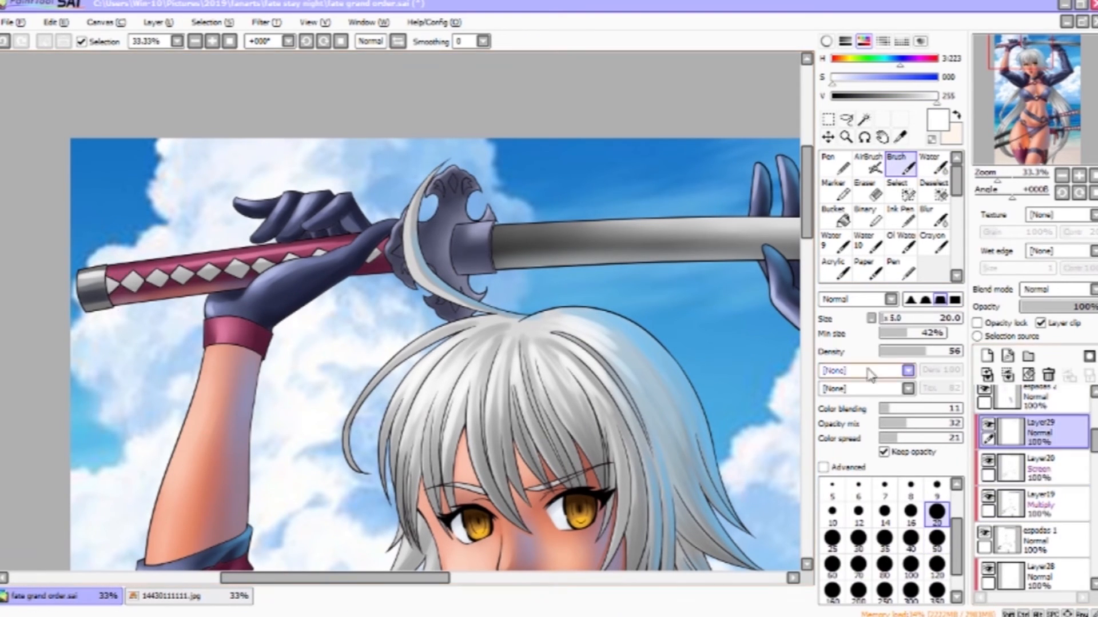
left_click(867, 164)
key("x")
left_click_drag(733, 350, 611, 307)
- Add a new empty layer beneath the Overlay layer in the layer stack
scroll(1032, 463, "up", 5)
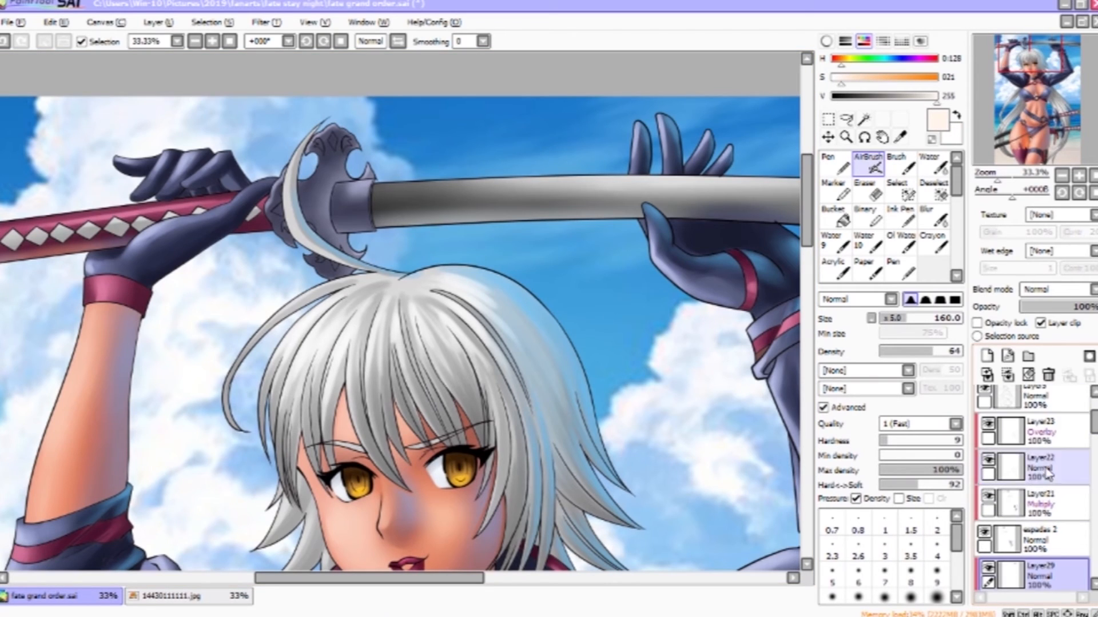
left_click(1032, 463)
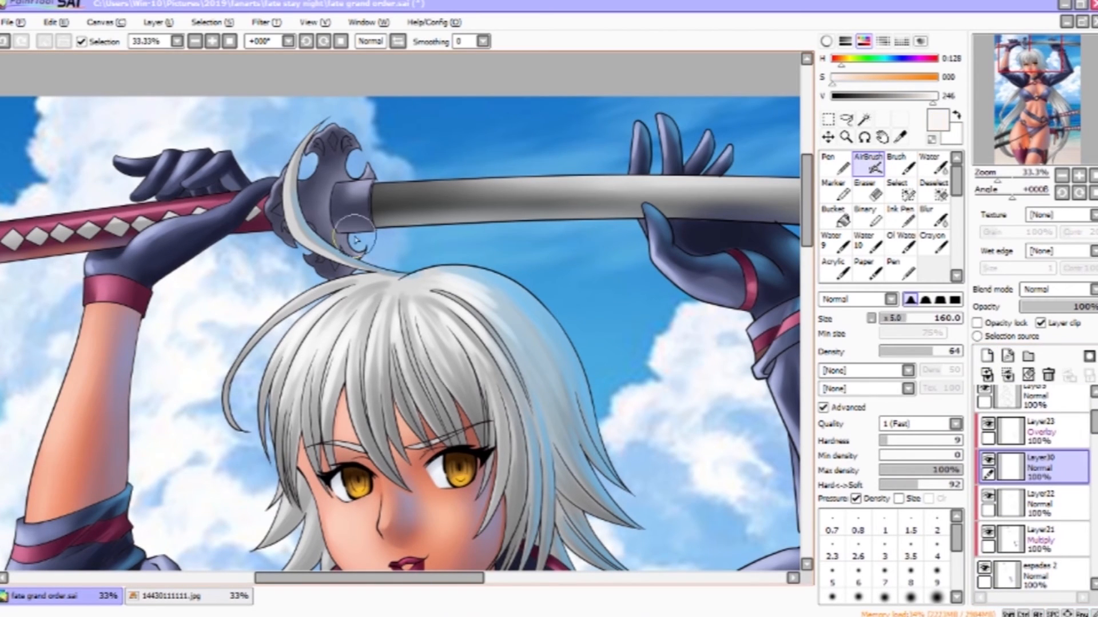
left_click_drag(1025, 61, 1020, 133)
scroll(993, 538, "down", 2)
- Return to Layer29, pick a warm orange and airbrush light along the outer edge of the left thigh
left_click(995, 489)
scroll(1009, 492, "down", 1)
left_click(1014, 476)
left_click_drag(380, 390, 412, 370)
left_click(841, 77)
left_click(937, 96)
left_click_drag(252, 312, 72, 380)
mouse_move(71, 380)
left_mouse_down()
mouse_move(254, 303)
mouse_move(75, 374)
left_mouse_up()
key("ctrl+z")
mouse_move(249, 432)
left_mouse_down()
mouse_move(105, 488)
mouse_move(249, 428)
left_mouse_up()
right_click(578, 374)
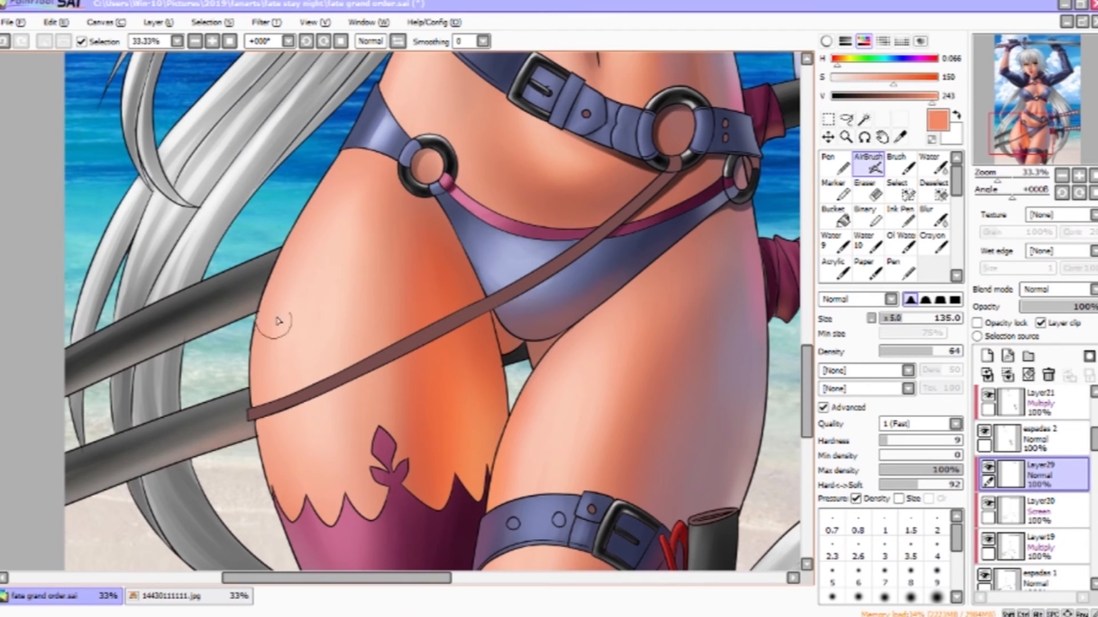
- Switch to the Brush at size 20 and blend the skin shading around the belt rings on the hips
left_click_drag(750, 354, 660, 426)
left_click_drag(1093, 437, 1093, 445)
left_click(601, 247, "ctrl")
left_click(603, 250, "ctrl")
left_click(615, 246, "ctrl")
key("v")
left_click_drag(624, 231, 653, 218)
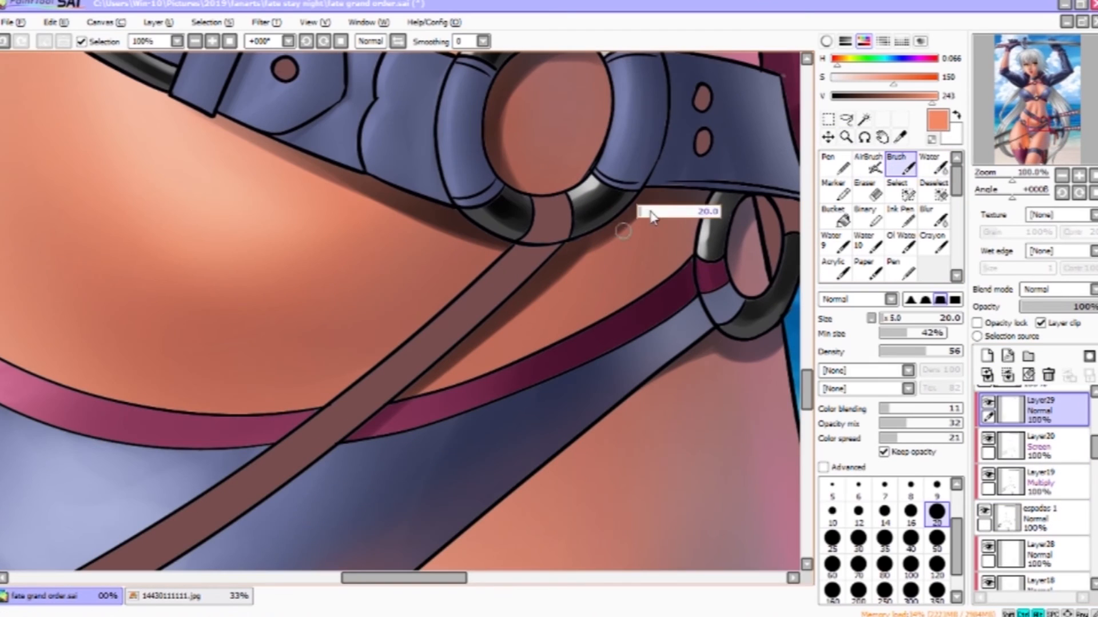
left_click_drag(727, 330, 564, 356)
left_click_drag(558, 275, 570, 227)
left_click_drag(652, 189, 662, 413)
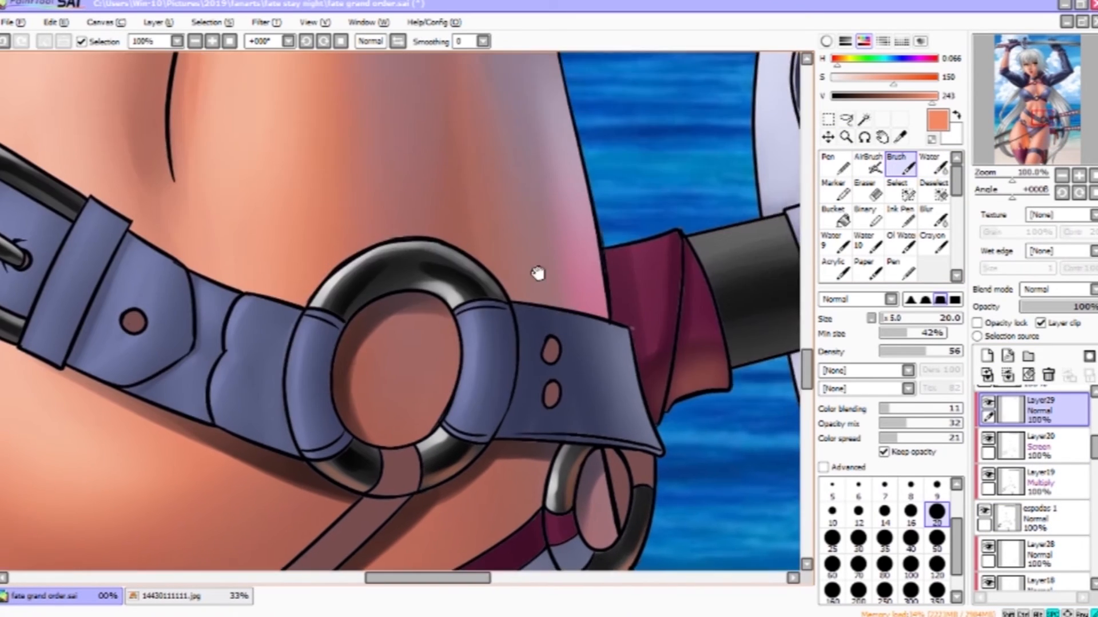
left_click_drag(539, 264, 786, 404)
left_click_drag(174, 428, 268, 476)
right_click(243, 335)
left_click(515, 343, "ctrl+alt")
left_click(509, 337, "ctrl+alt")
left_click_drag(457, 283, 570, 165)
left_click(336, 436, "ctrl")
key("x")
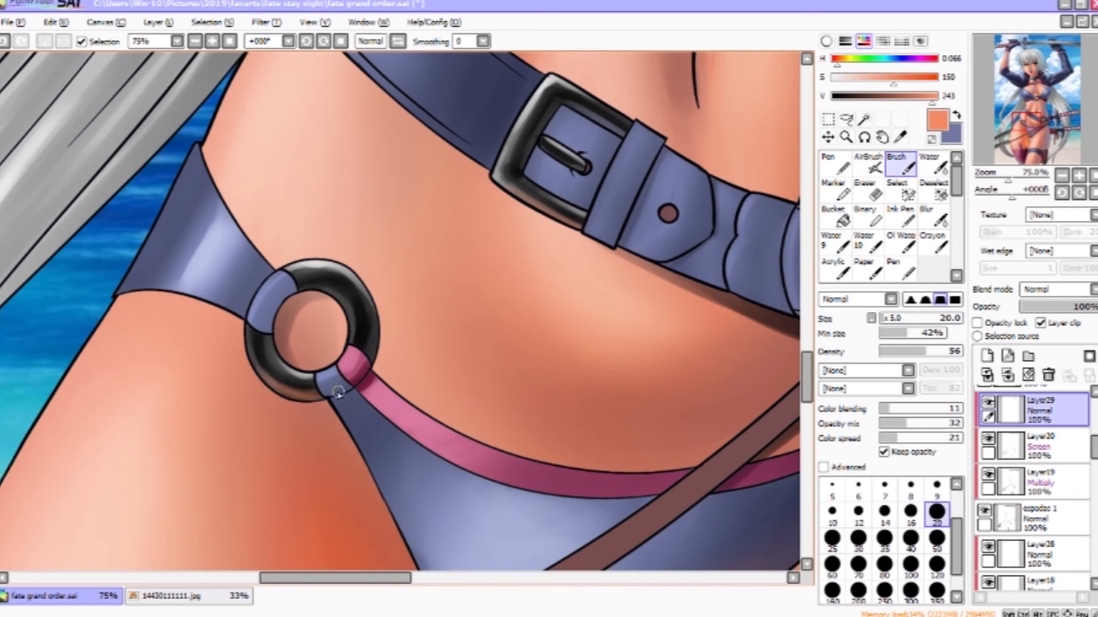
- Enlarge the brush to 35 and blend the skin shading around the chest ring and collar ring
left_click_drag(601, 243, 486, 534)
left_click_drag(554, 148, 388, 526)
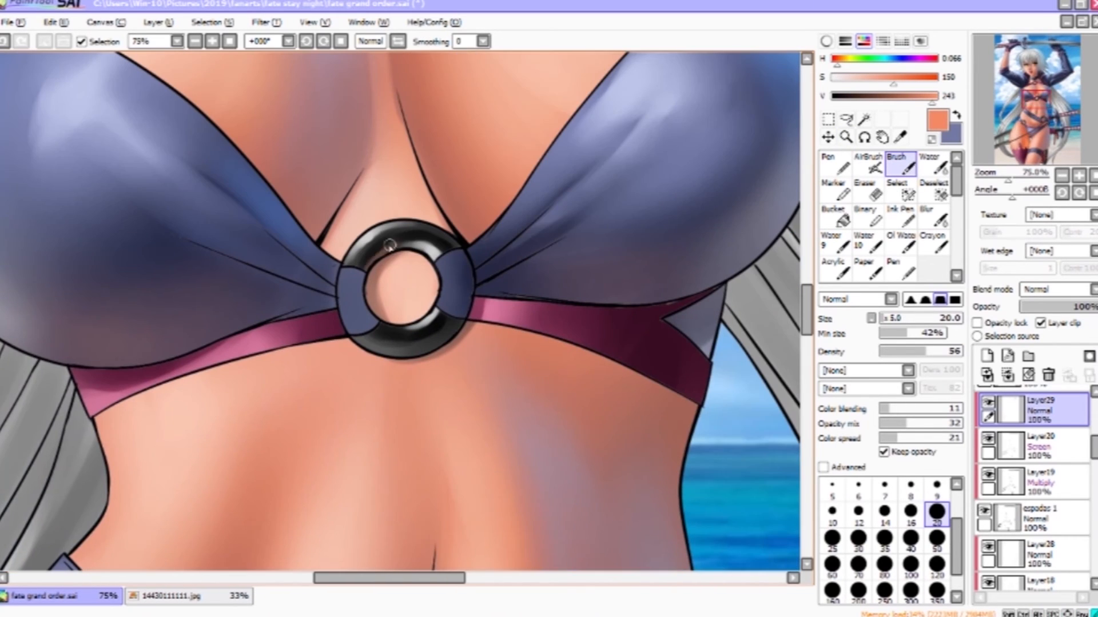
key("bracketright")
key("bracketright")
key("bracketright")
left_click_drag(609, 254, 515, 333)
key("x")
right_click(385, 282)
left_click_drag(320, 313, 362, 331)
right_click(369, 300)
left_click(531, 380, "ctrl+alt")
left_click(440, 103, "ctrl")
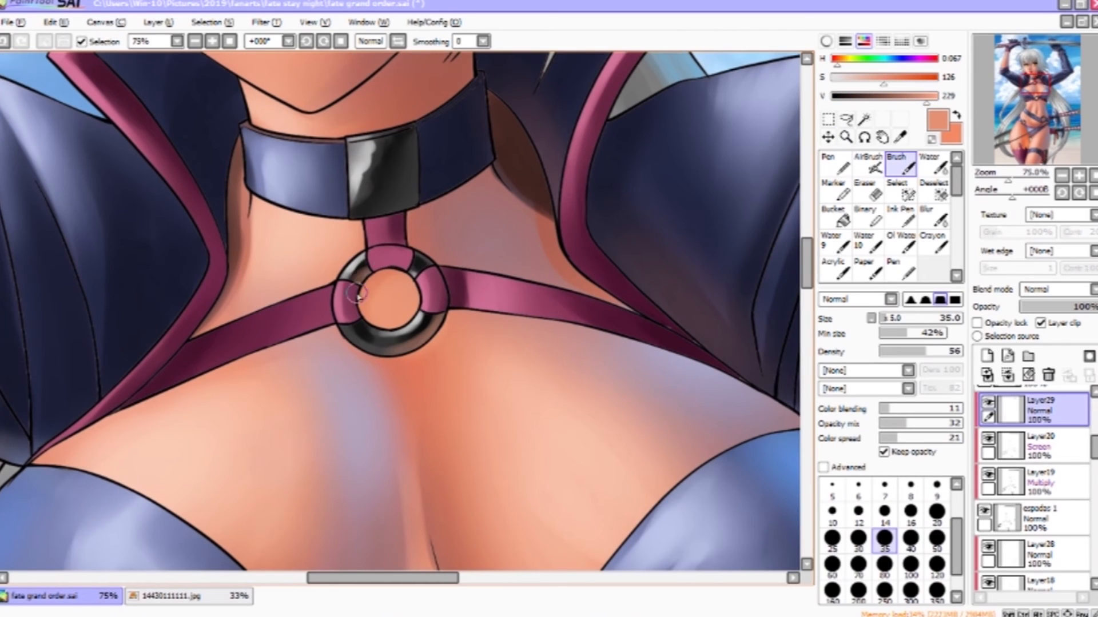
- Select Layer30, zoom to the eyes and lasso-select the upper part of both irises
left_click(517, 287, "ctrl+alt")
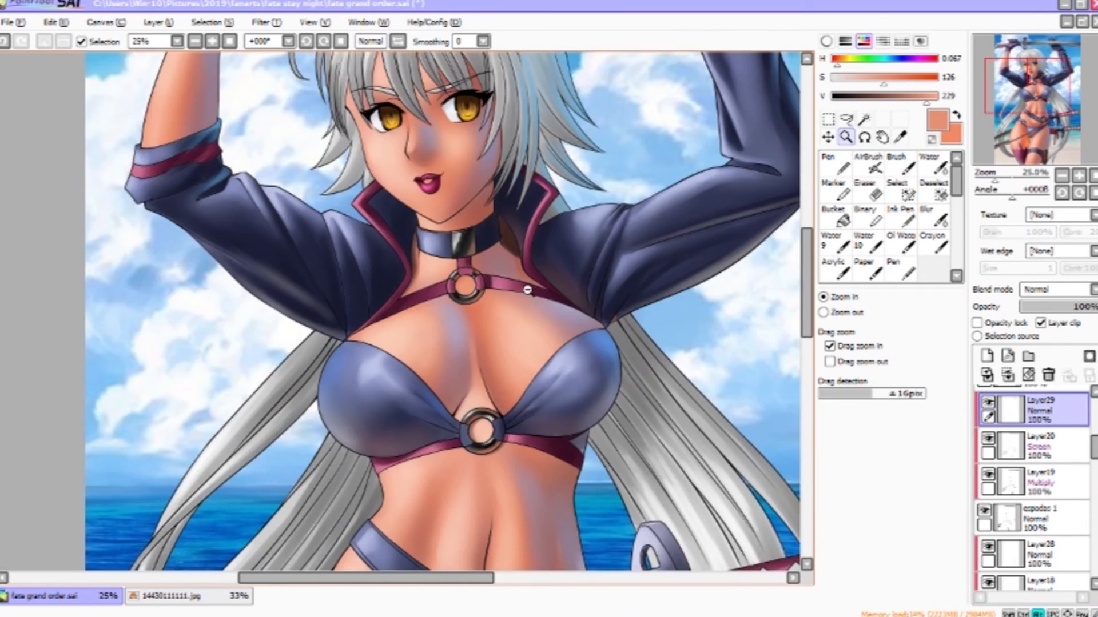
left_click_drag(527, 289, 527, 515)
left_click(461, 263, "ctrl")
left_click_drag(1094, 449, 1093, 401)
left_click(1046, 513)
left_click(1046, 549)
left_click(451, 412)
left_click(451, 411)
left_click_drag(456, 406, 491, 389)
key("l")
mouse_move(535, 394)
left_mouse_down()
mouse_move(501, 355)
mouse_move(509, 324)
left_mouse_up()
mouse_move(256, 422)
left_mouse_down()
mouse_move(221, 394)
mouse_move(254, 420)
left_mouse_up()
key("b")
key("l")
key("b")
- Pick a pale blue and airbrush it into the selected upper irises with a smaller airbrush, then deselect
left_click(893, 62)
left_click(903, 78)
left_click(516, 349, "ctrl+alt")
key("bracketleft")
key("bracketleft")
key("bracketleft")
key("bracketleft")
left_click_drag(498, 337, 526, 346)
left_click_drag(309, 379, 241, 366)
left_click_drag(499, 343, 538, 343)
left_click(937, 97)
left_click_drag(314, 385, 245, 364)
left_click(838, 78)
left_click_drag(511, 345, 565, 339)
left_click_drag(320, 384, 274, 378)
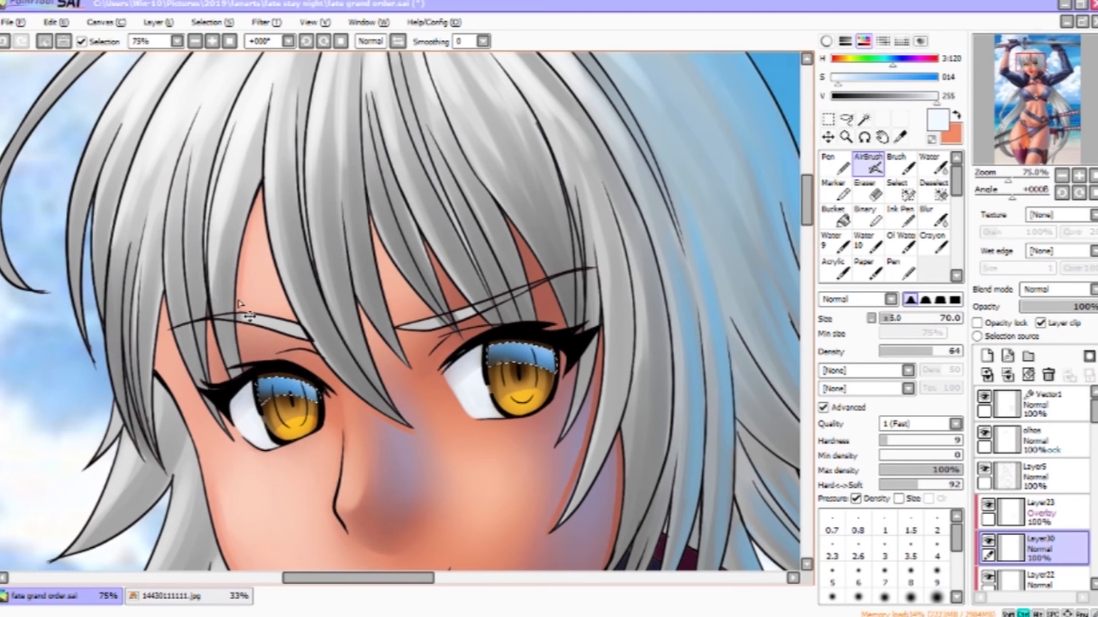
key("ctrl+d")
- Zoom out to the whole illustration and switch to Photoshop with fate grand order.psd open
left_click(538, 368, "ctrl+alt")
left_click(555, 422, "ctrl+alt")
mouse_move(692, 515)
left_mouse_down()
mouse_move(562, 310)
mouse_move(574, 349)
left_mouse_up()
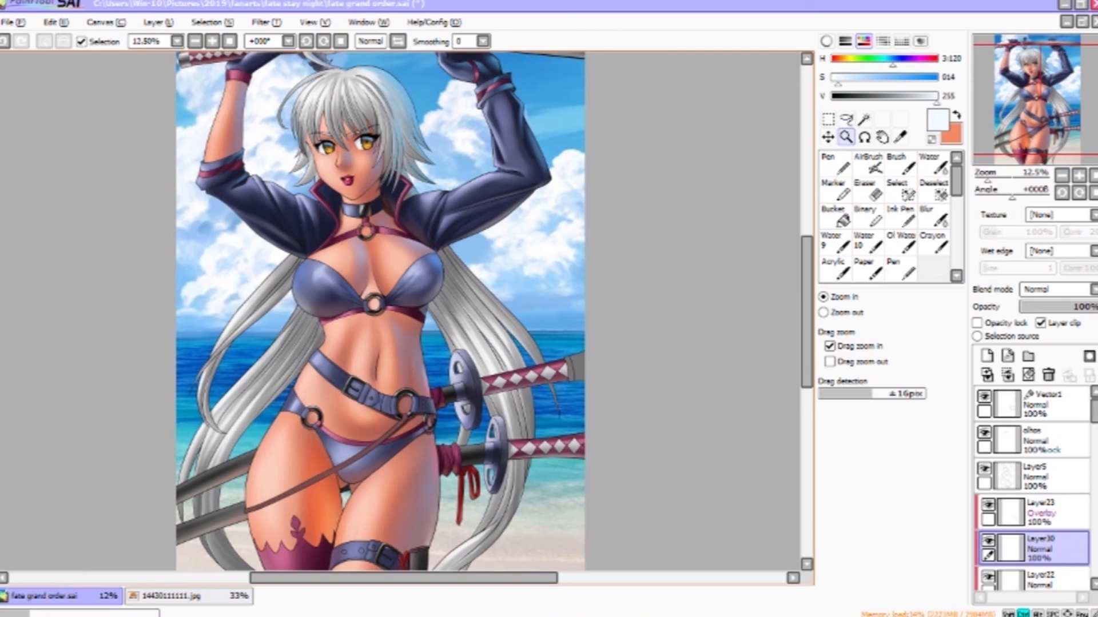
left_click(650, 606)
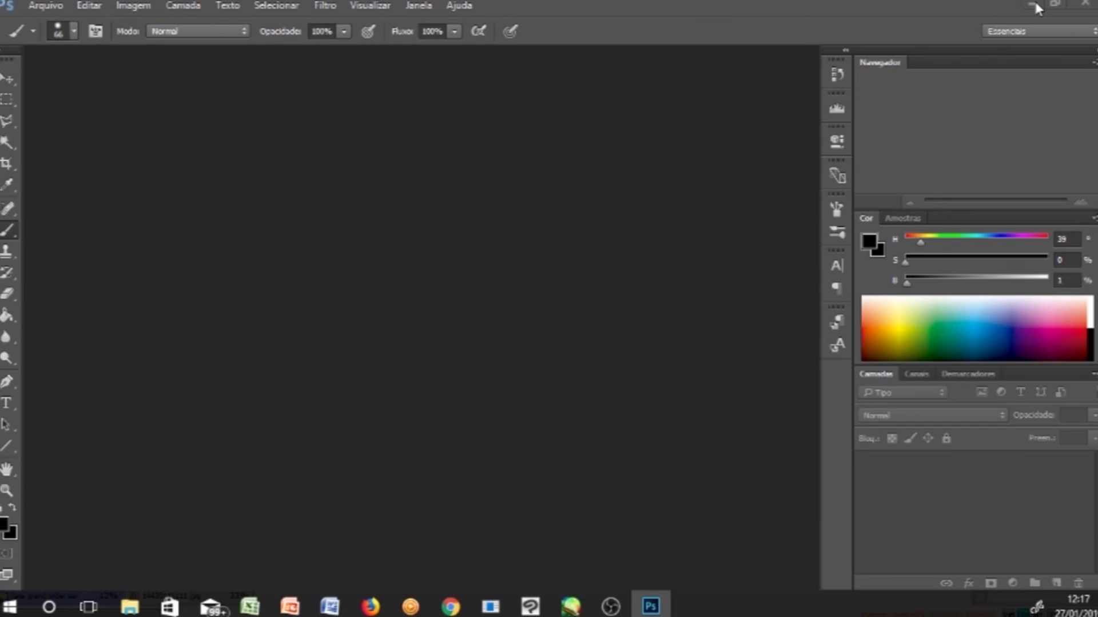
left_click(1032, 6)
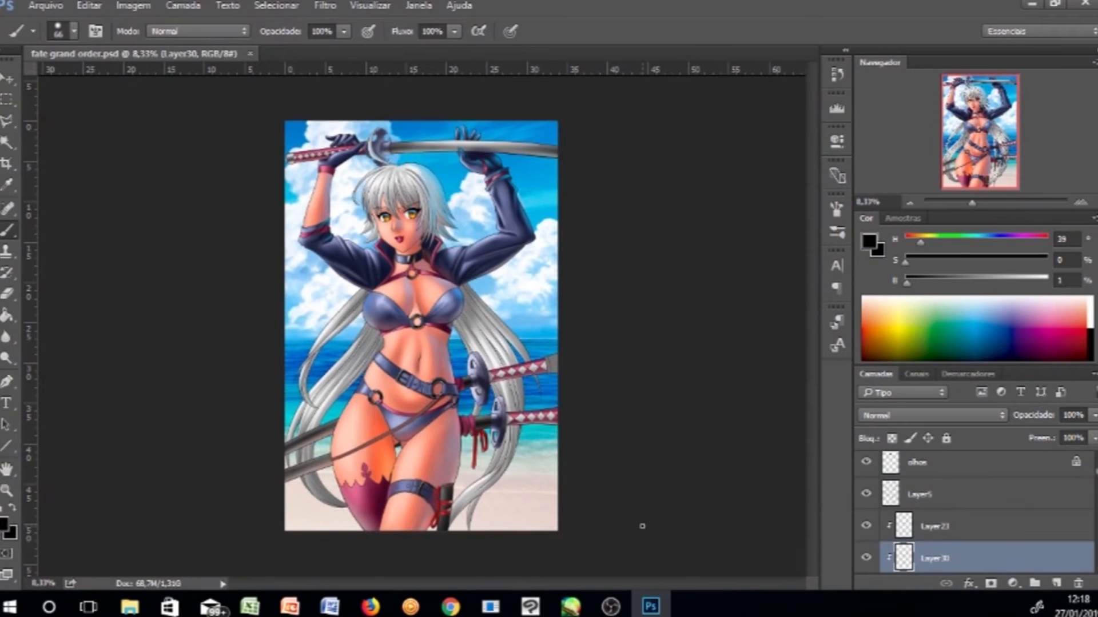
scroll(978, 502, "down", 3)
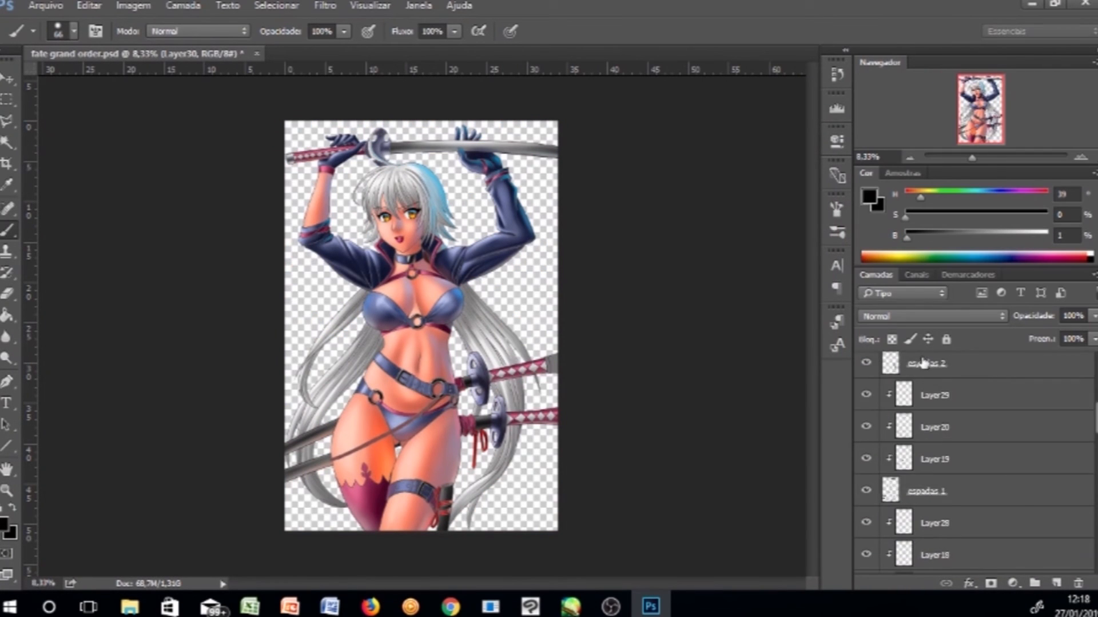
scroll(923, 362, "up", 5)
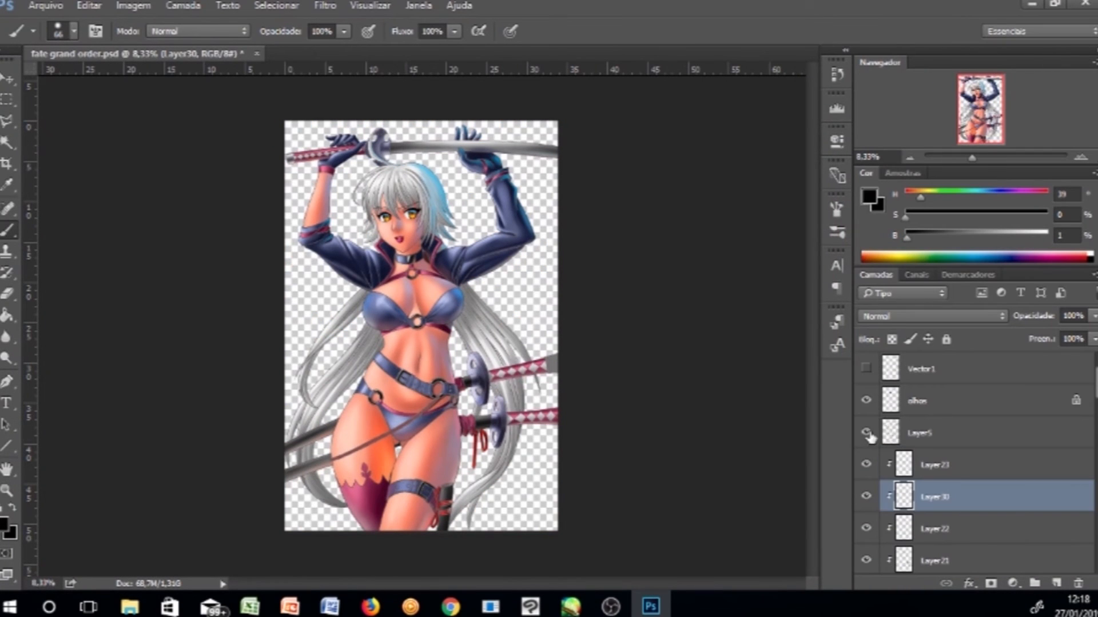
- Merge the character's layers into a single layer and zoom in on the face
left_click(918, 398)
left_click(928, 462)
key("z")
left_click(428, 173)
left_click(427, 173)
left_click(428, 173)
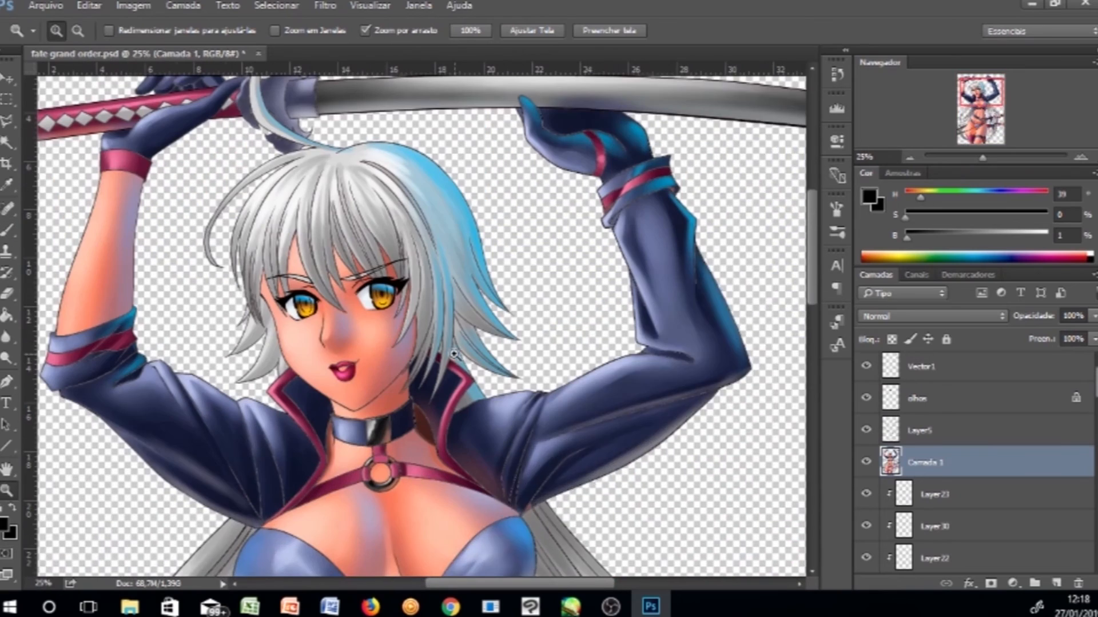
left_click_drag(427, 173, 508, 186)
- Select the top Vector1 layer, show it, and fill it with black
left_click(938, 316)
left_click(945, 149)
mouse_move(1043, 316)
left_mouse_down()
mouse_move(1000, 319)
mouse_move(1034, 320)
left_mouse_up()
left_click(593, 361, "alt")
left_click(593, 361, "alt")
scroll(897, 499, "down", 15)
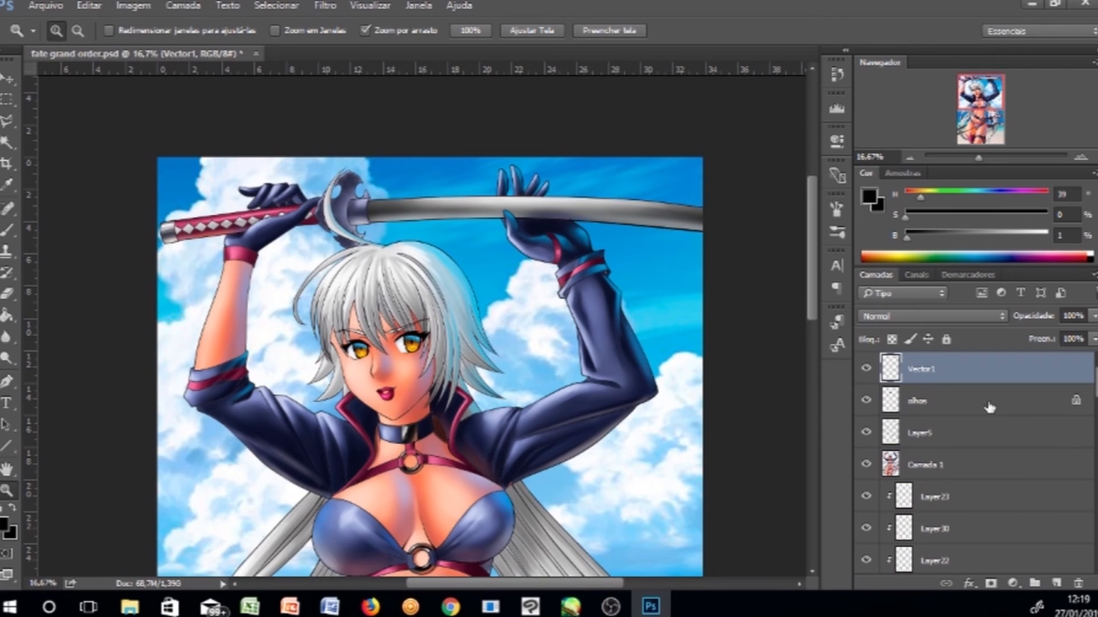
key("d")
key("alt+BackSpace")
- Apply the Renderização > Reflexo de Flash filter to the black layer
left_click(937, 316)
left_click(940, 100)
left_click(937, 316)
left_click(937, 4)
left_click(86, 7)
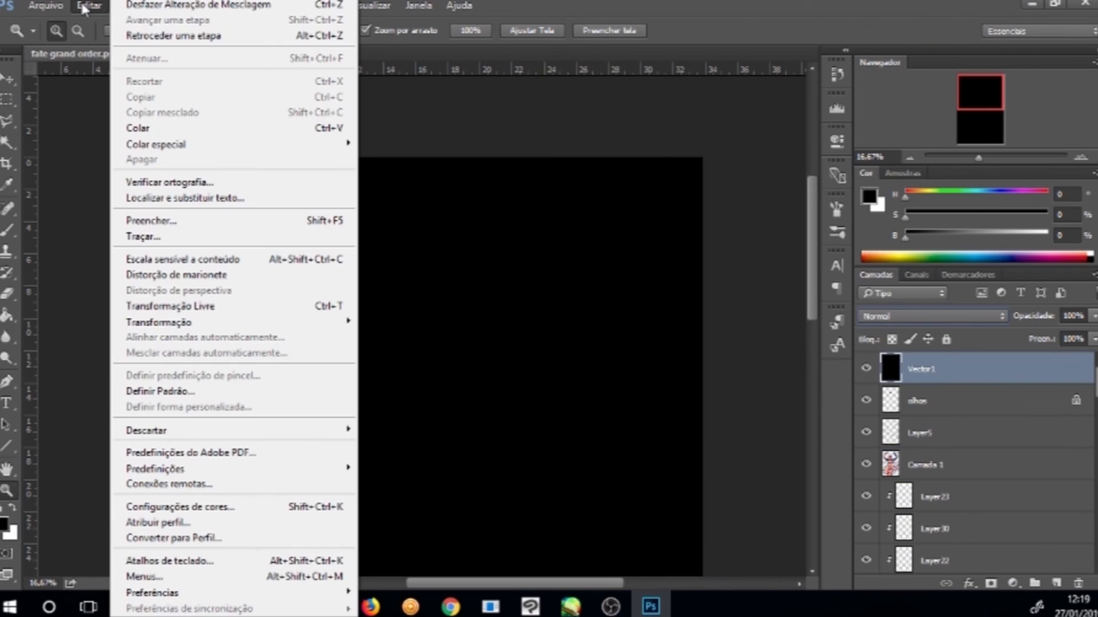
left_click(325, 5)
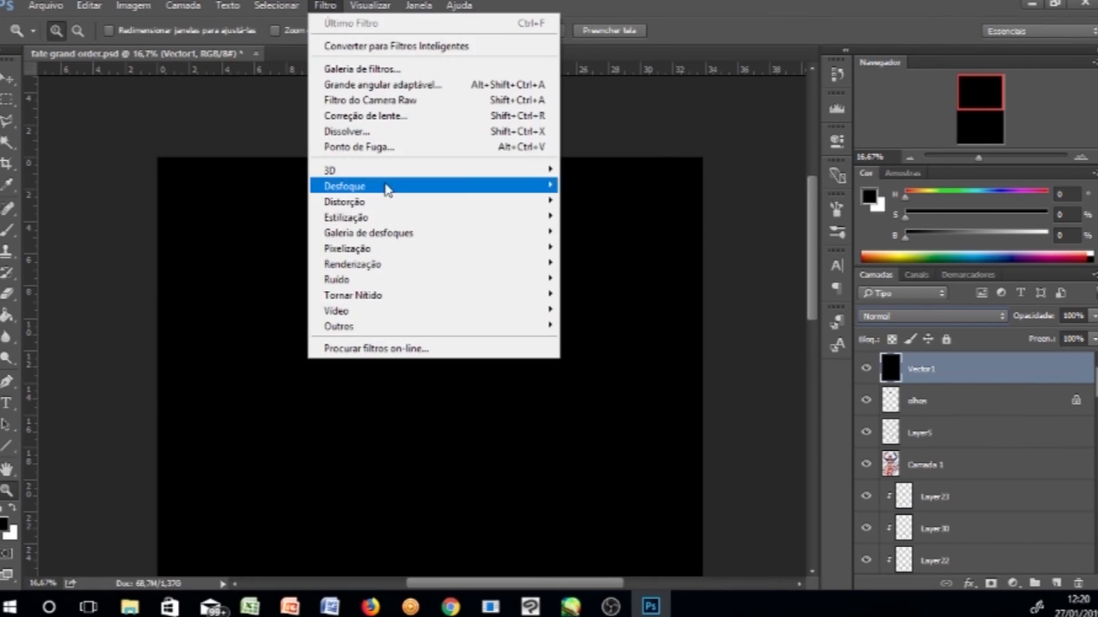
mouse_move(394, 210)
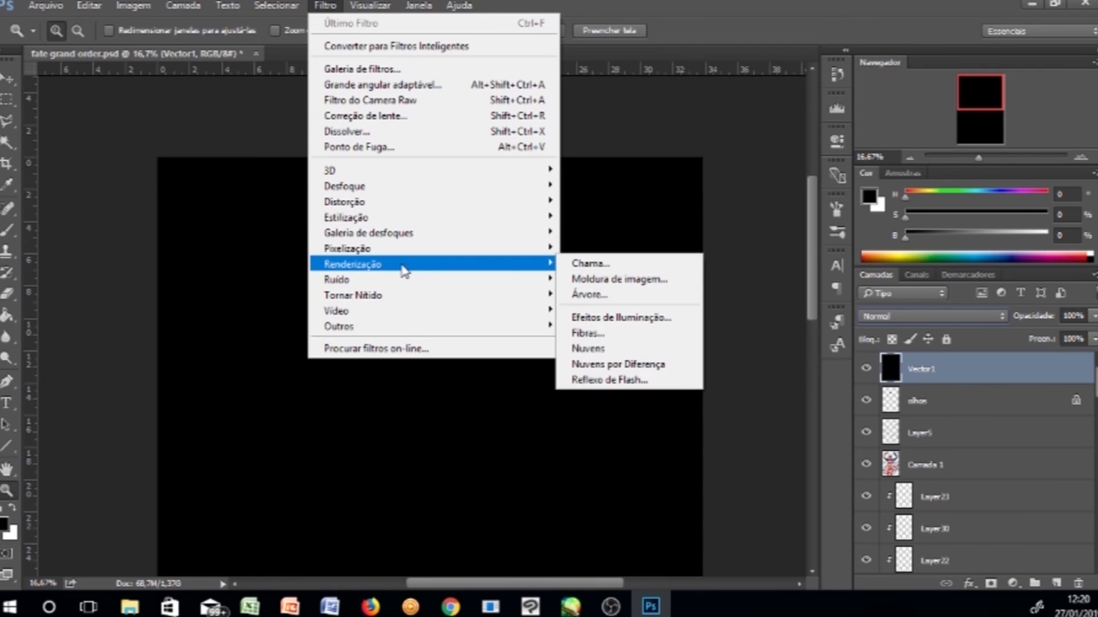
mouse_move(387, 279)
left_click(325, 6)
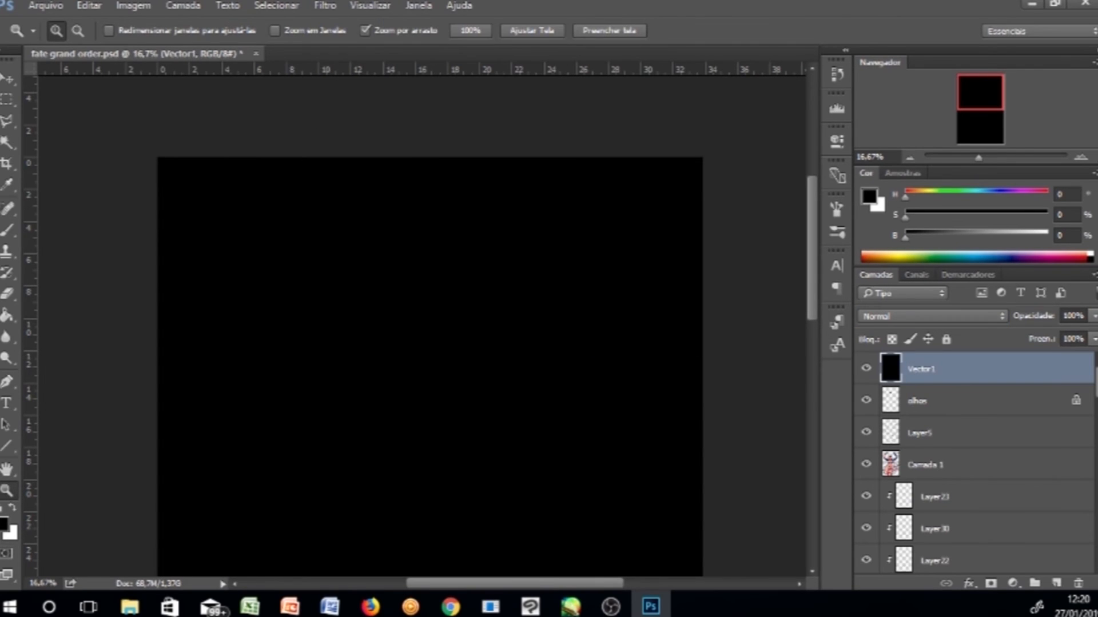
left_click(325, 6)
mouse_move(418, 186)
left_click(626, 295)
left_click(337, 7)
mouse_move(369, 271)
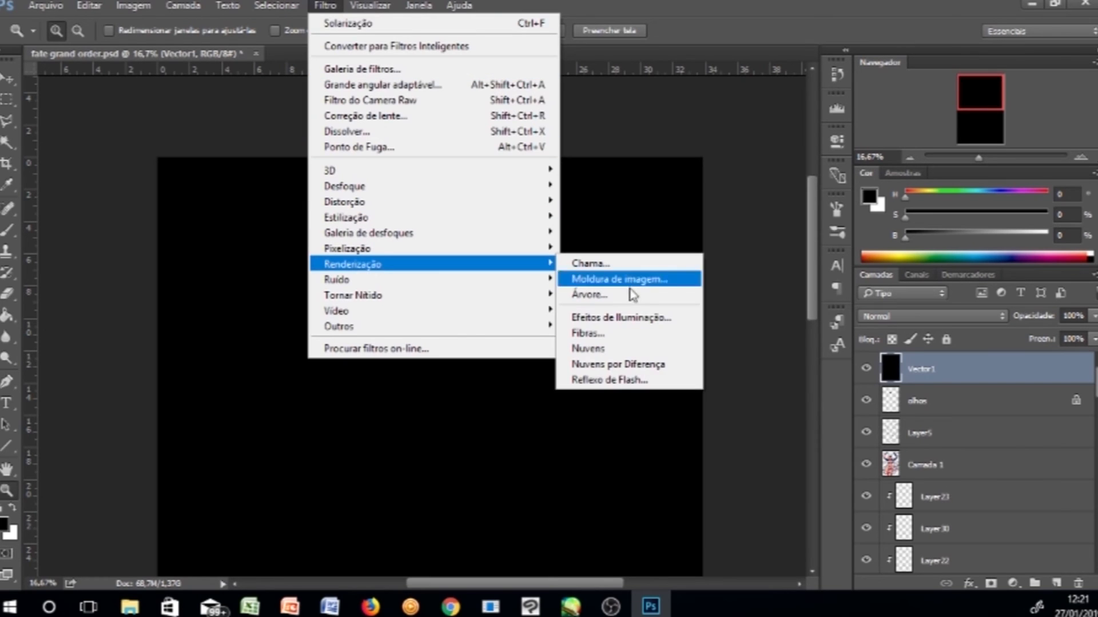
left_click(153, 154)
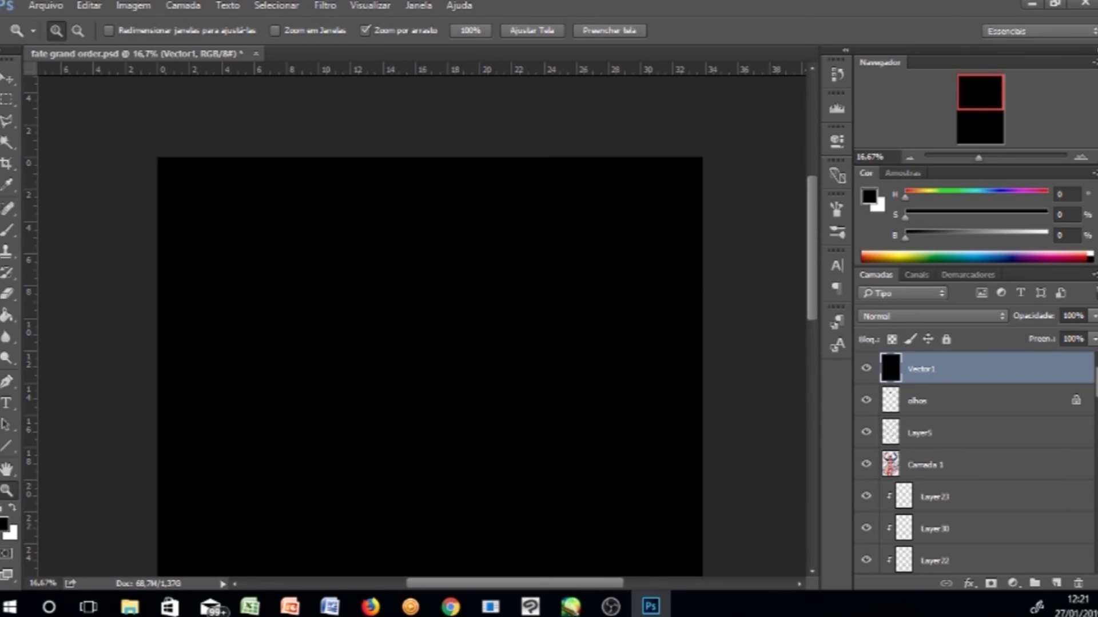
- Cycle through blend modes for the flare layer, ending on Divisão
left_click(910, 158)
left_click(910, 157)
left_click(910, 158)
left_click(910, 157)
left_click(919, 316)
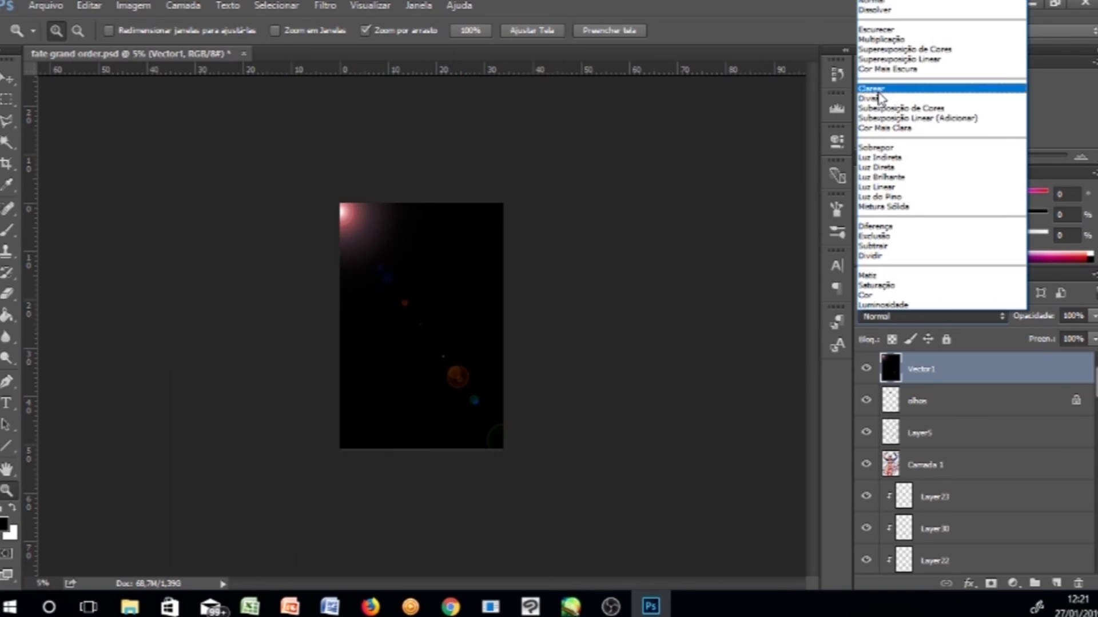
left_click(877, 91)
scroll(358, 210, "up", 6)
left_click(919, 316)
left_click(896, 100)
key("Down")
key("Down")
key("Down")
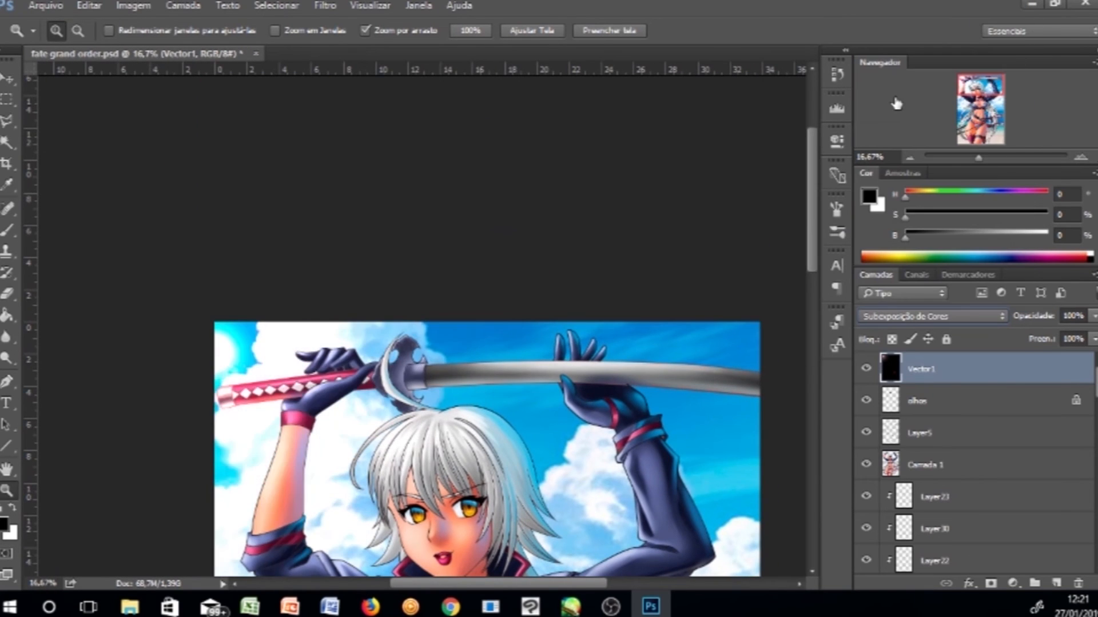
key("Up")
key("Up")
key("Up")
key("Up")
key("Down")
scroll(343, 366, "down", 3)
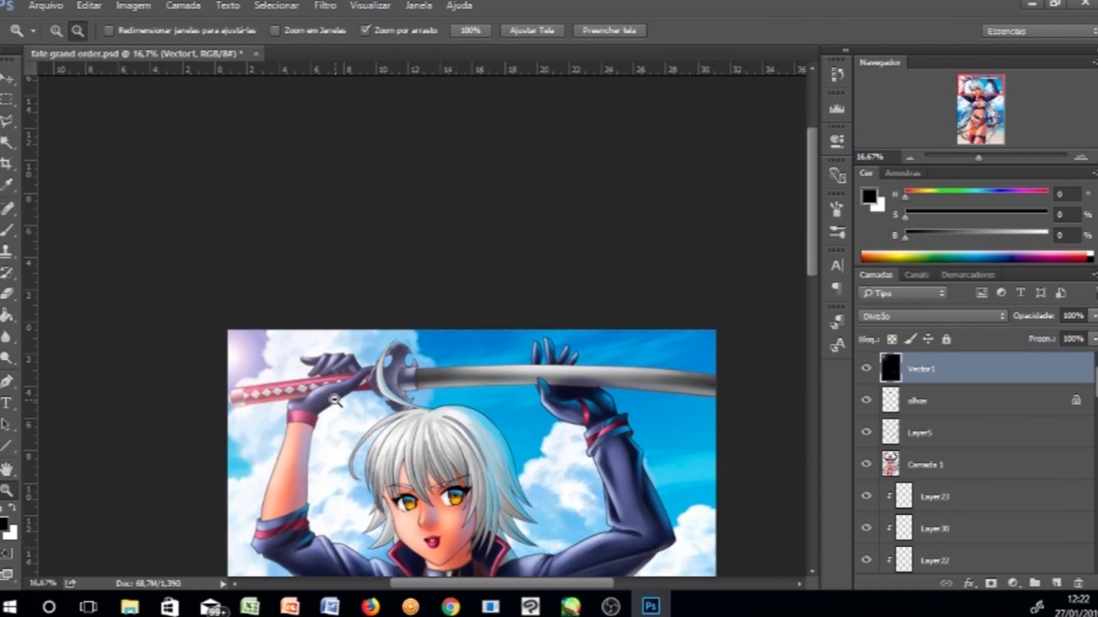
- Move the flare layer and enlarge it with Free Transform to place the light at the top left
key("v")
left_click_drag(319, 164, 305, 139)
key("ctrl+t")
mouse_move(509, 455)
left_mouse_down()
mouse_move(561, 509)
mouse_move(558, 523)
left_mouse_up()
left_click_drag(305, 147, 297, 137)
key("Return")
- Add a new layer, set a large soft brush with light blue and white colours, and switch the layer to Sobrepor
left_click(1057, 584)
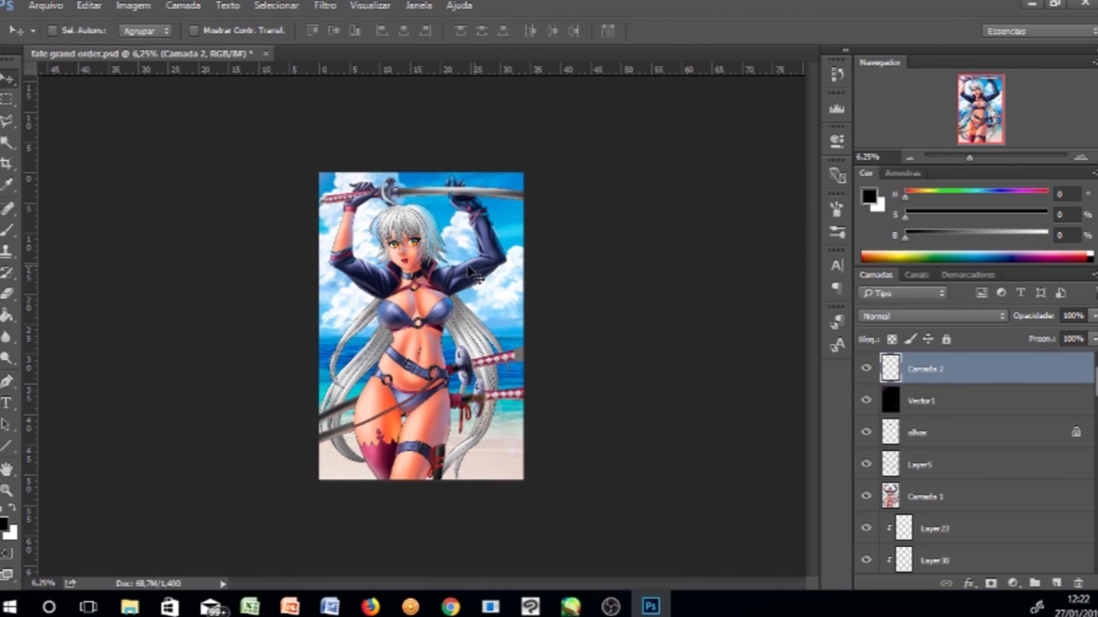
key("b")
key("F5")
left_click(836, 209)
right_click(411, 283)
left_click_drag(533, 324, 578, 324)
left_click_drag(511, 243, 518, 291)
key("ctrl+z")
key("x")
right_click(472, 317)
left_click_drag(640, 356, 663, 353)
left_click(635, 225)
left_click_drag(338, 171, 328, 240)
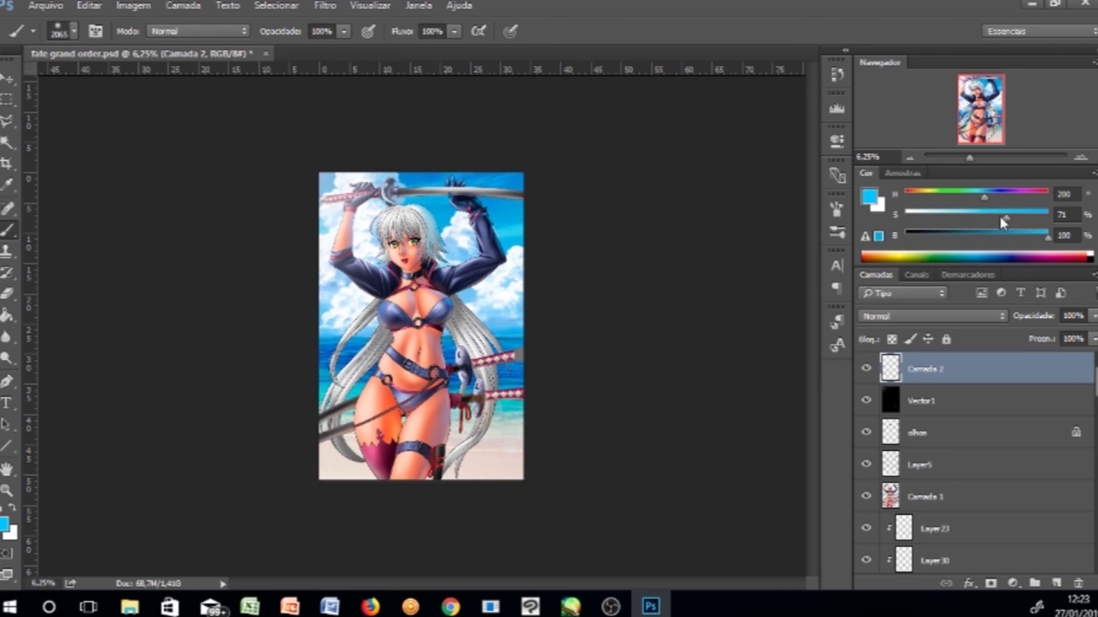
key("x")
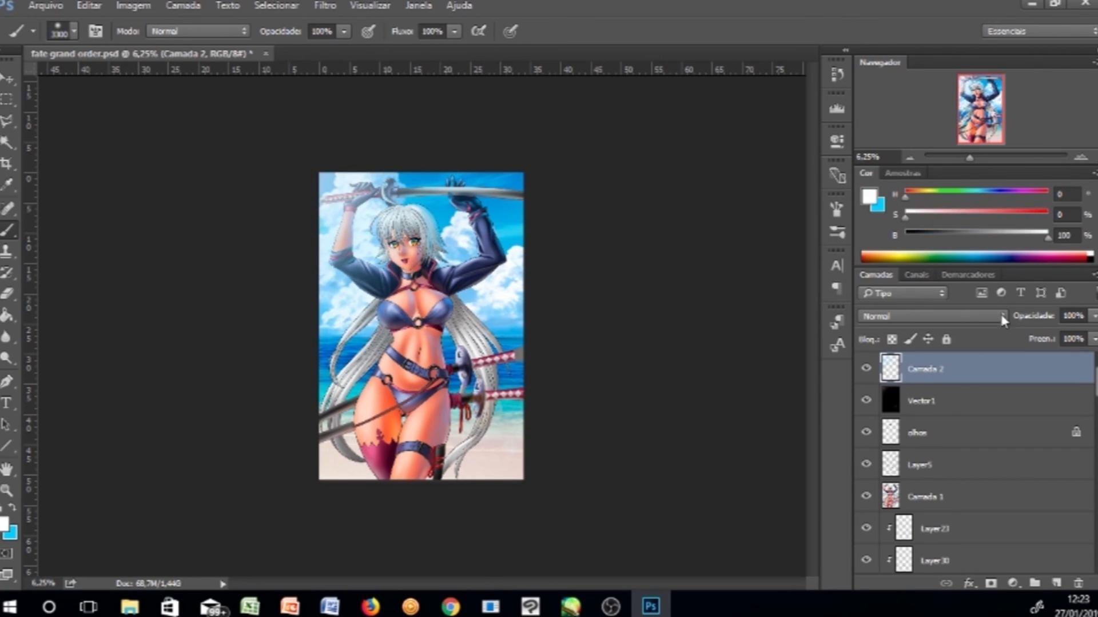
key("shift+alt+o")
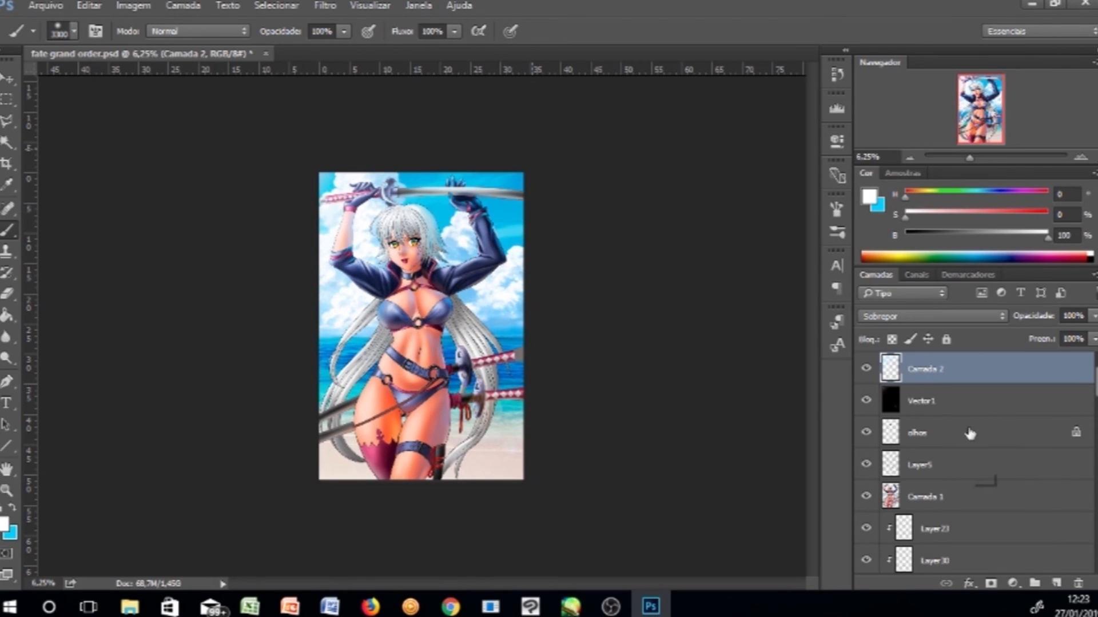
- Zoom in near the signature at the lower right, add a new Normal layer and set a brown brush colour
key("z")
left_click(498, 461)
mouse_move(519, 490)
left_mouse_down()
mouse_move(553, 398)
mouse_move(584, 445)
left_mouse_up()
key("d")
key("b")
right_click(552, 398)
left_click(627, 487)
key("ctrl+z")
right_click(569, 416)
key("Return")
key("z")
left_click(553, 443)
key("b")
left_click(646, 197, "alt")
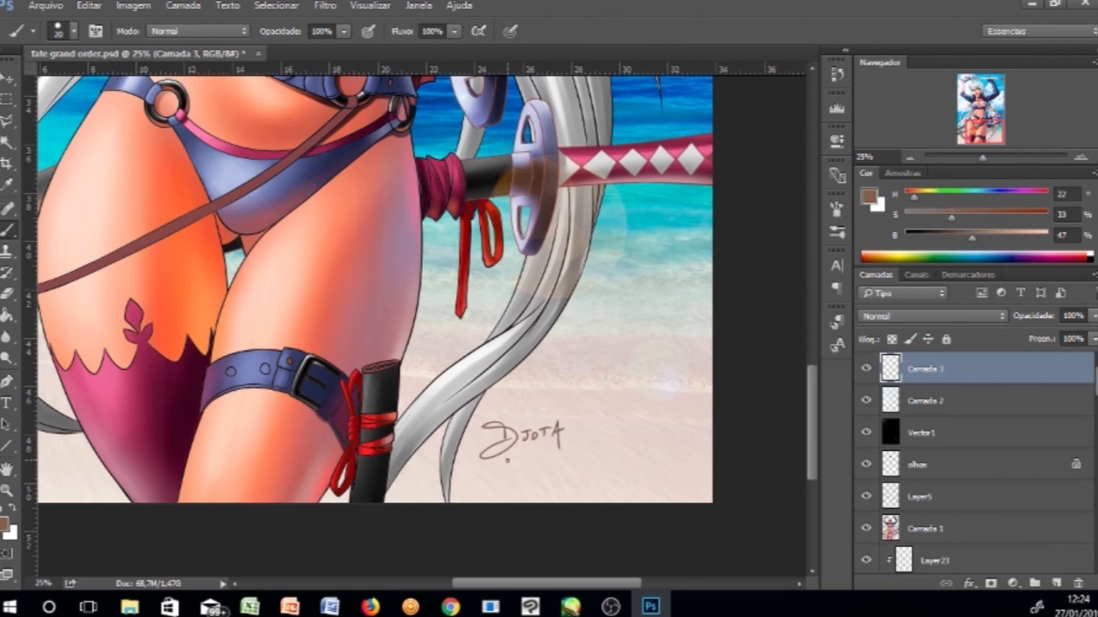
key("ctrl+0")
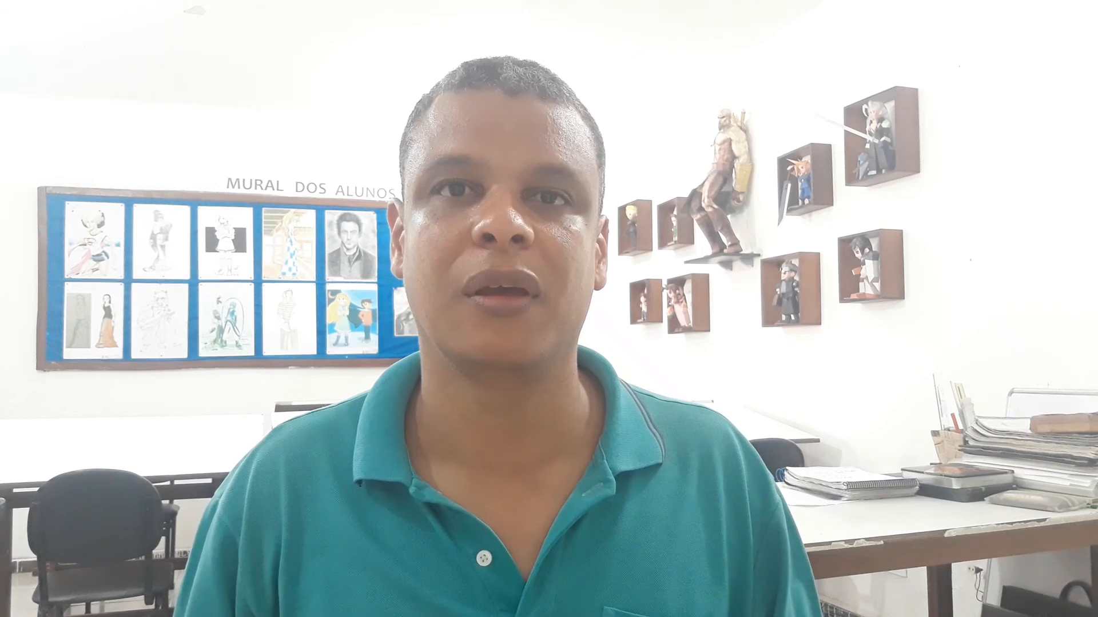